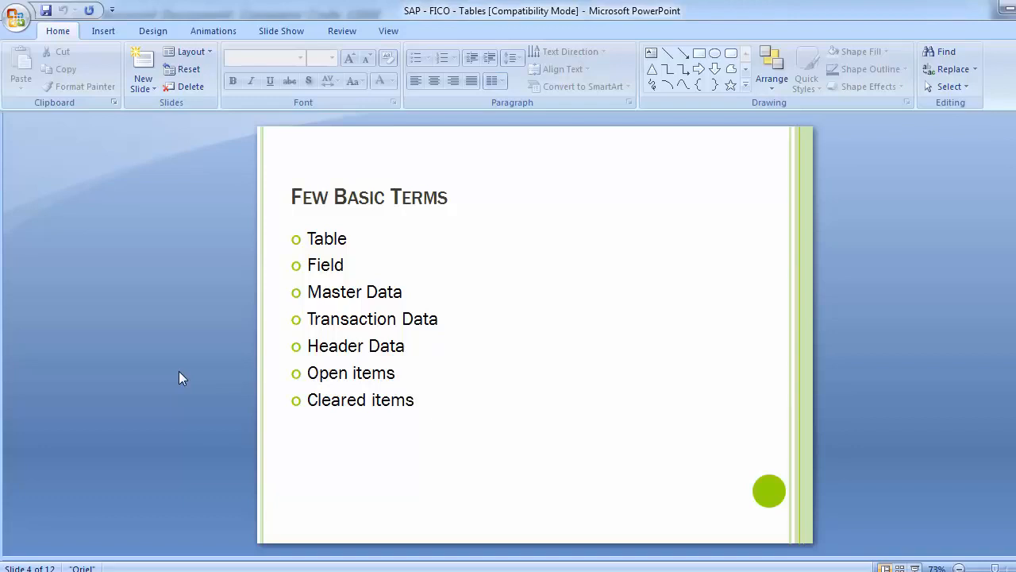
# Switch to SAP to view the G/L account document entry screen, and return to the presentation
pyautogui.moveTo(462, 566)
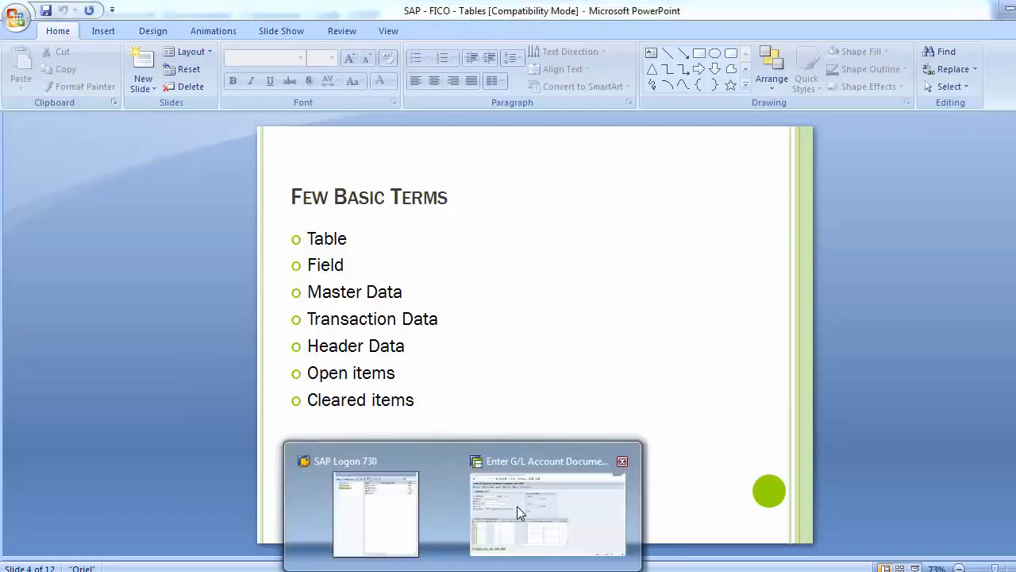
pyautogui.click(517, 508)
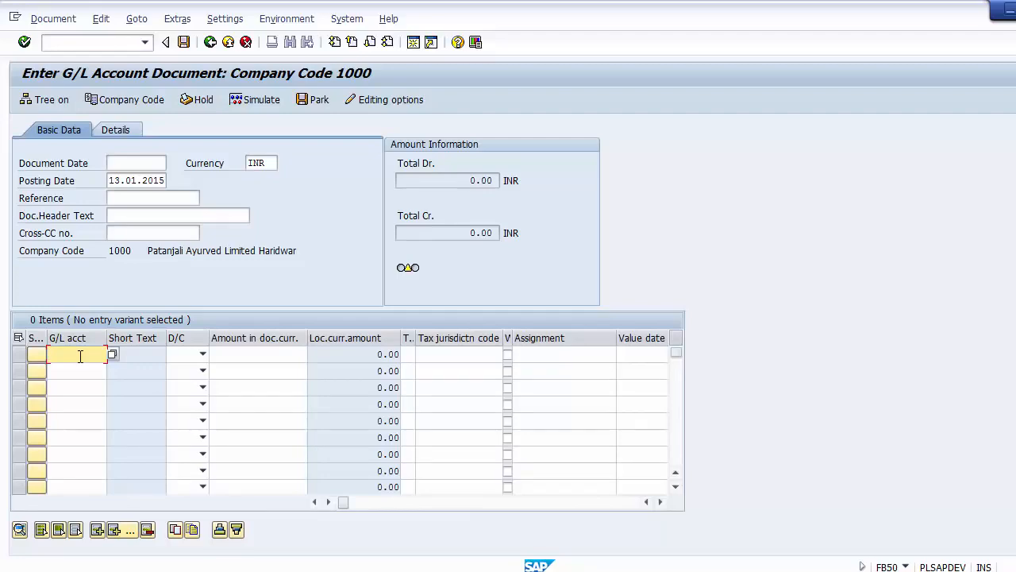
pyautogui.hotkey('alt', 'Tab')
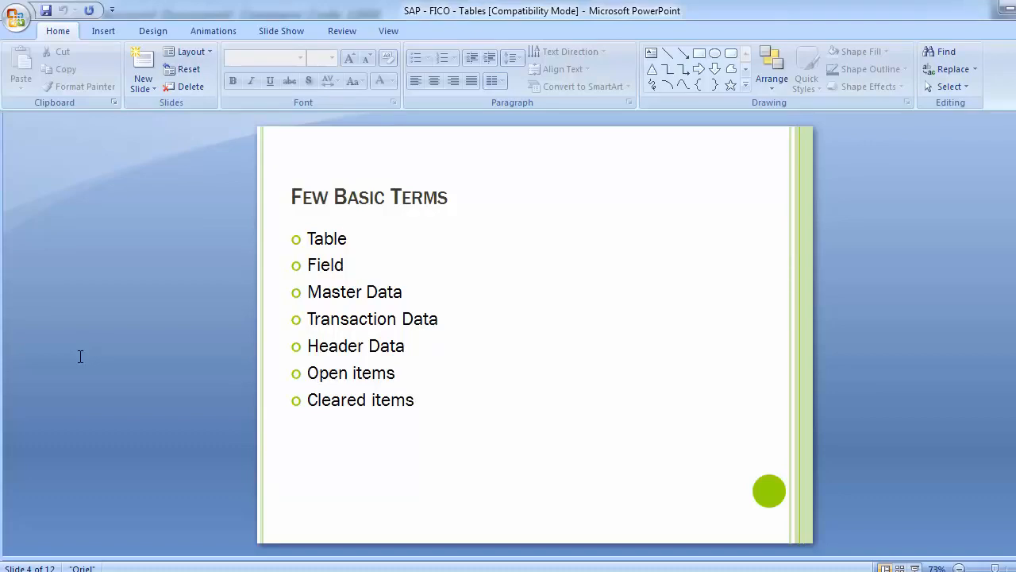
# Switch to SAP and open the Vendor Line Item Display with transaction FBL1N
pyautogui.moveTo(477, 566)
pyautogui.click(512, 517)
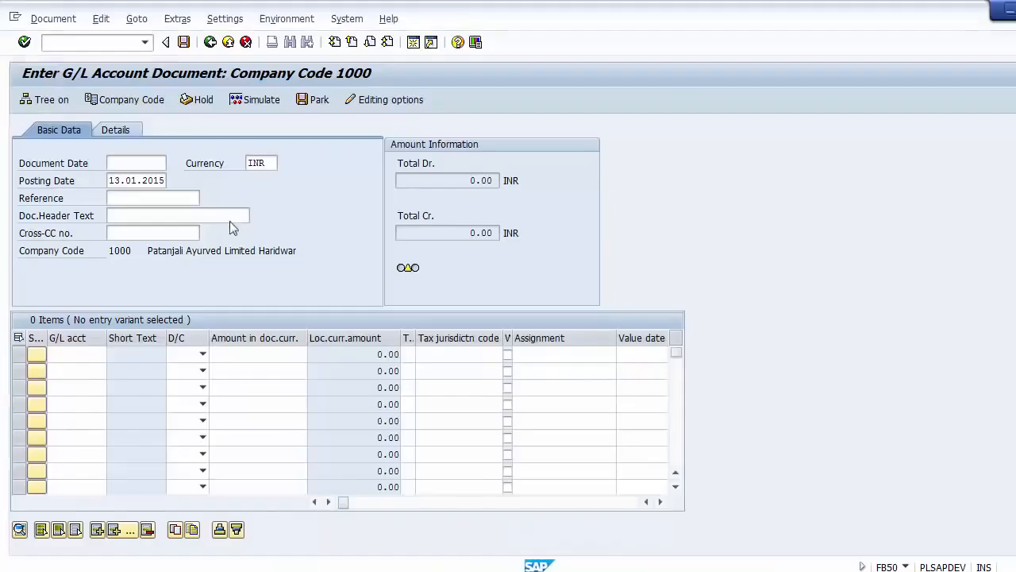
pyautogui.click(74, 47)
pyautogui.write('/mn')
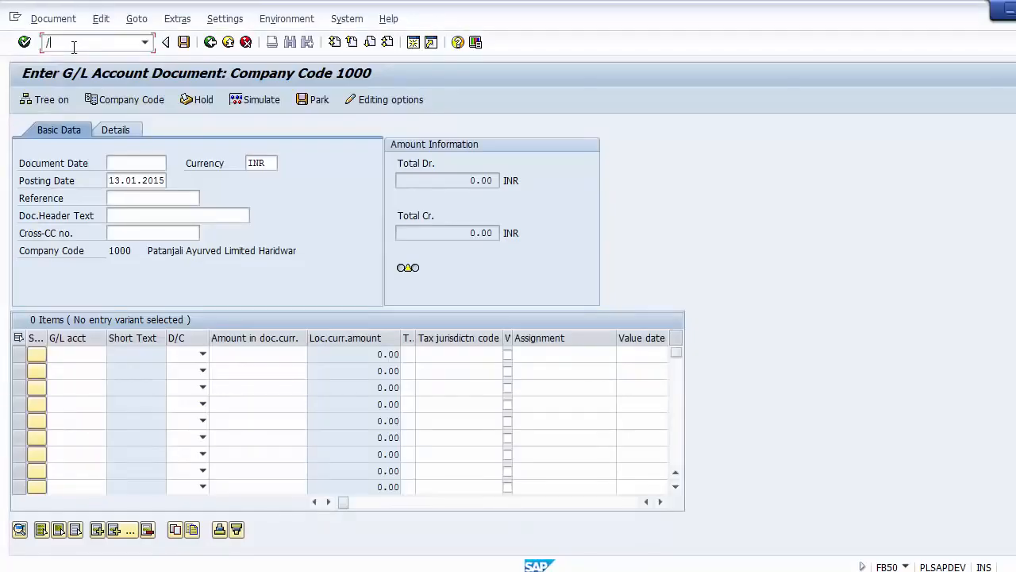
pyautogui.press('BackSpace')
pyautogui.press('BackSpace')
pyautogui.write('nfbl1n')
pyautogui.press('Return')
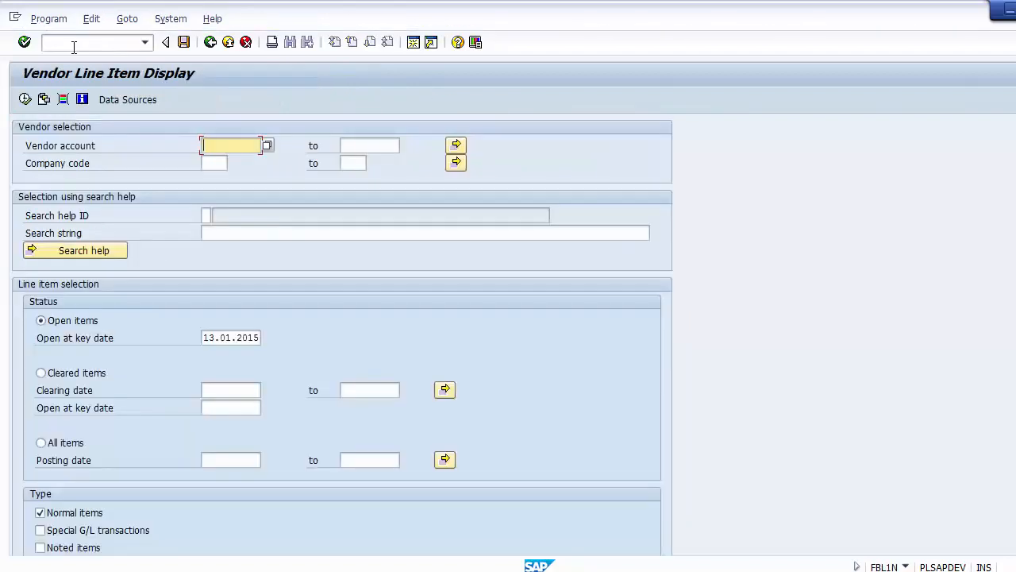
# List the open items of the last vendor account in the entry history for company code 1000, and return to the selection screen
pyautogui.click(205, 165)
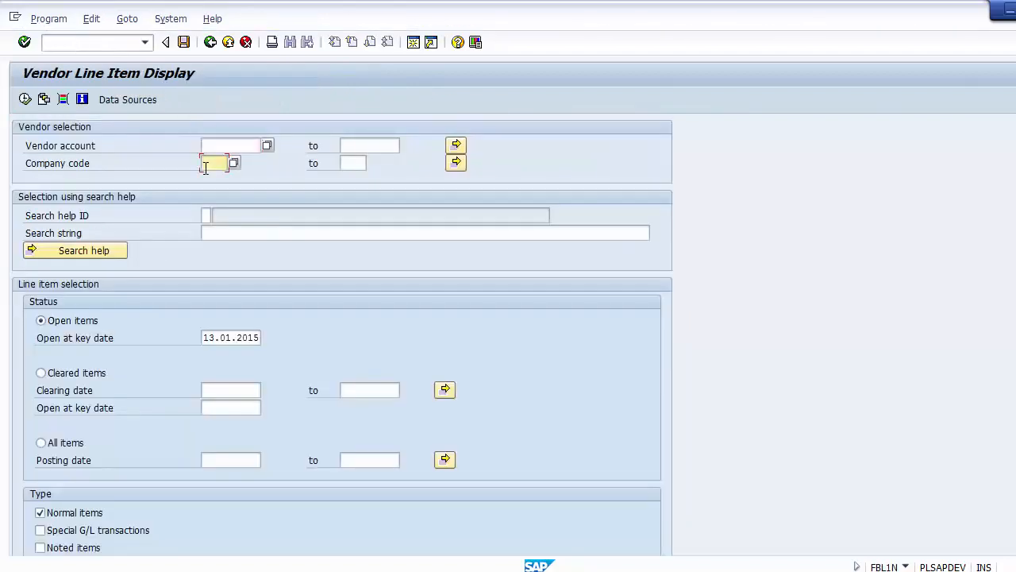
pyautogui.press('Down')
pyautogui.press('Down')
pyautogui.press('Return')
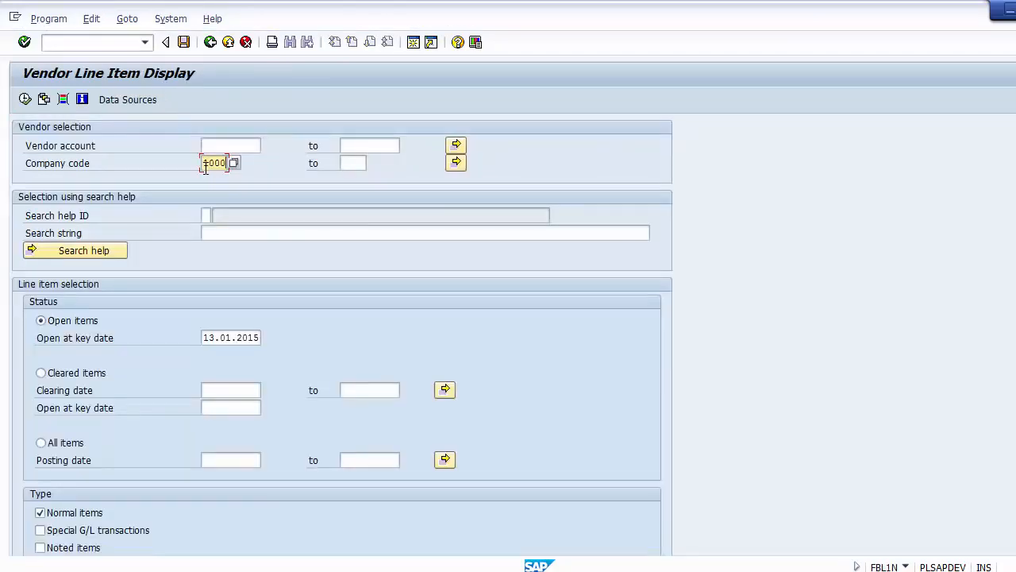
pyautogui.press('Return')
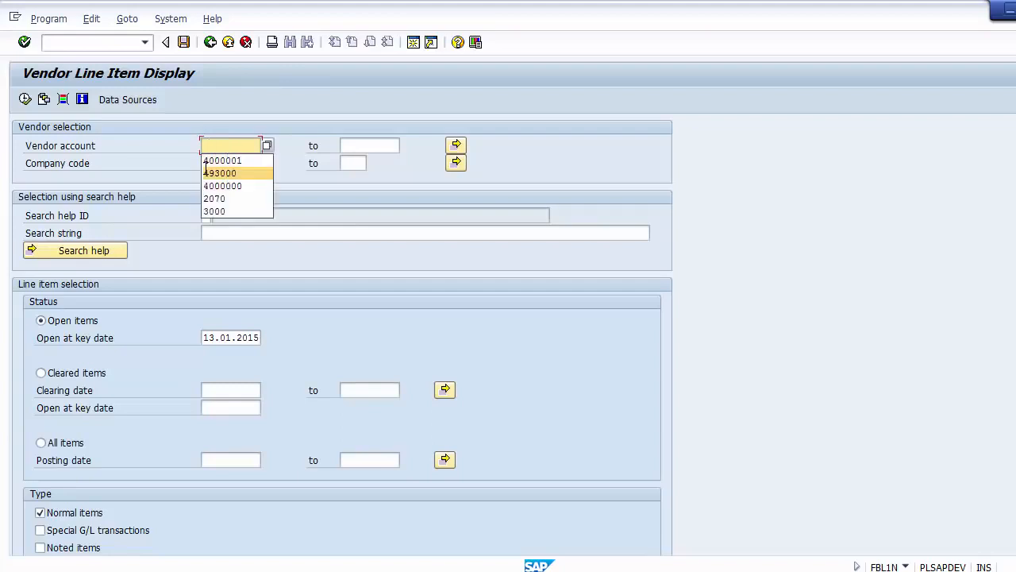
pyautogui.click(222, 211)
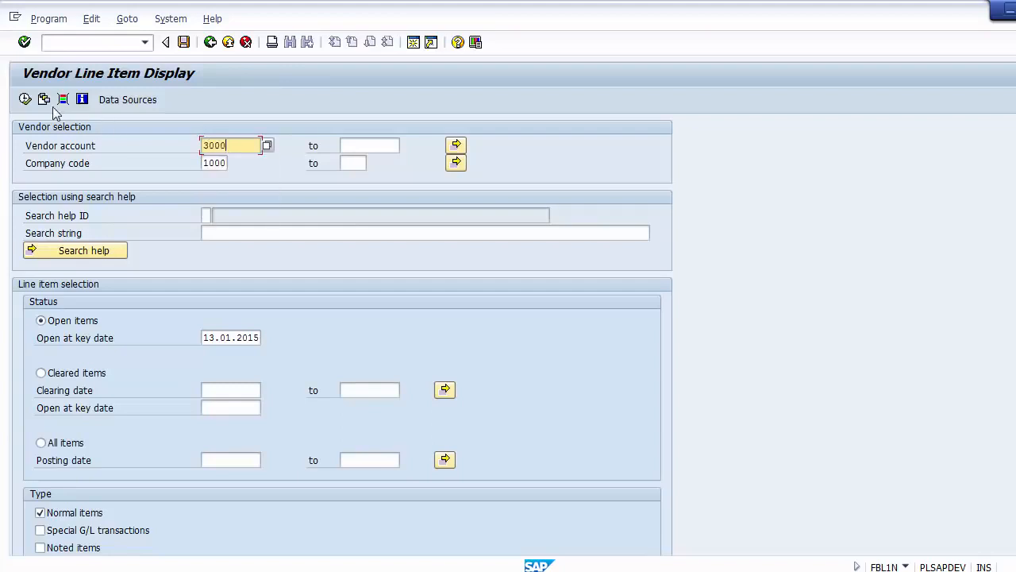
pyautogui.click(26, 100)
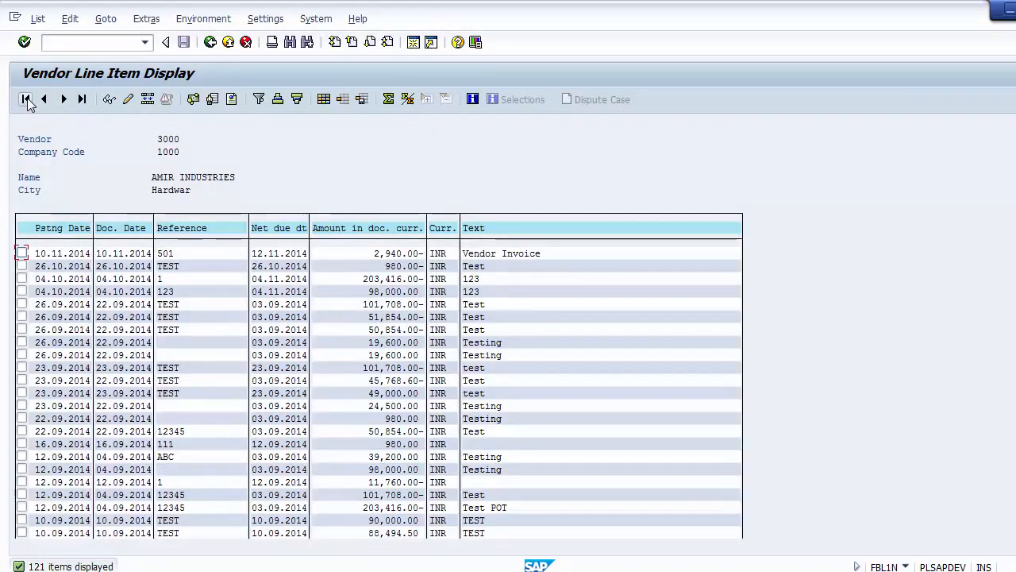
pyautogui.press('pagedown')
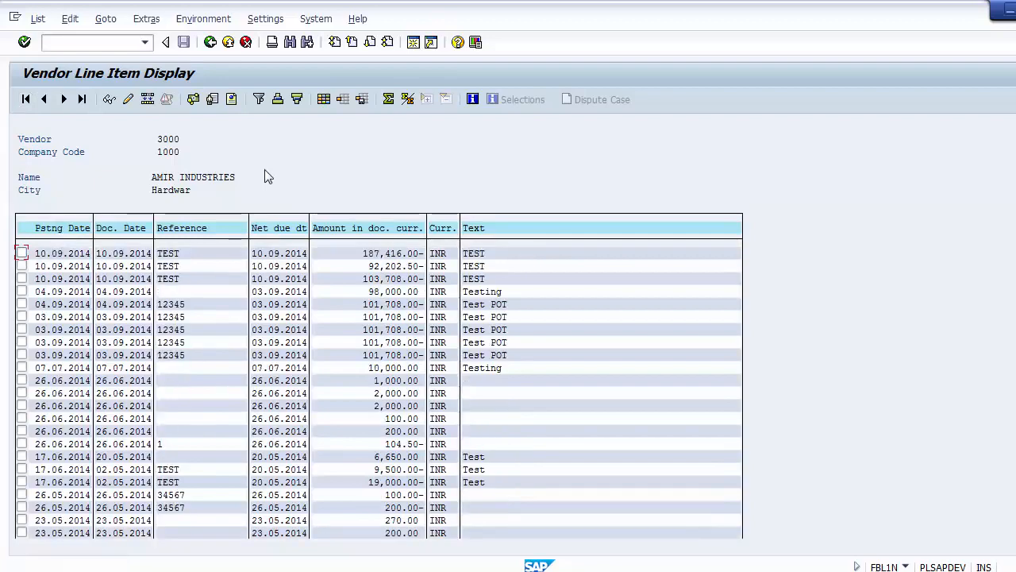
pyautogui.click(209, 42)
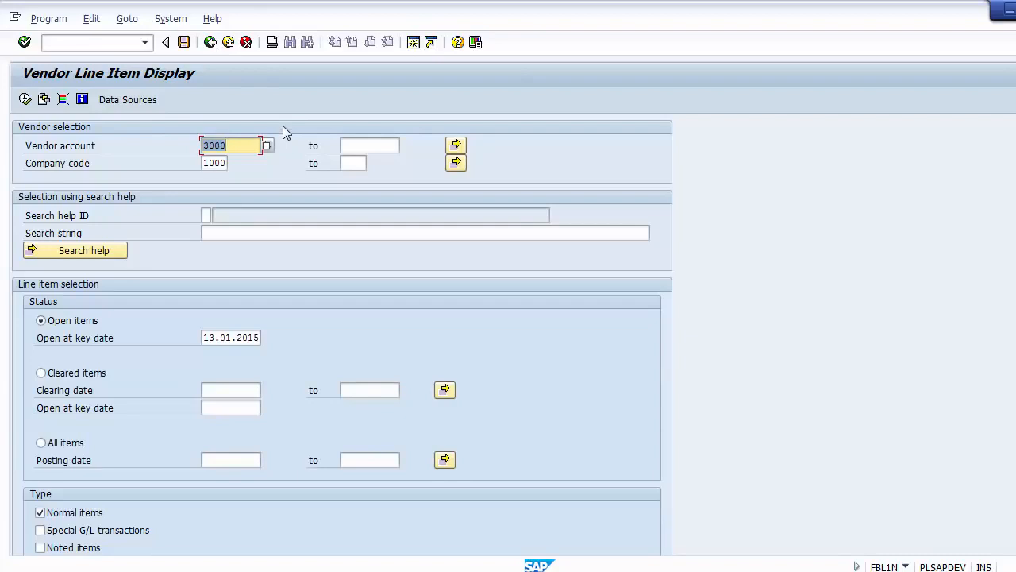
# Open the G/L Account Line Item Display with transaction FBL3N and list the open items of all accounts in company code 1000
pyautogui.click(105, 45)
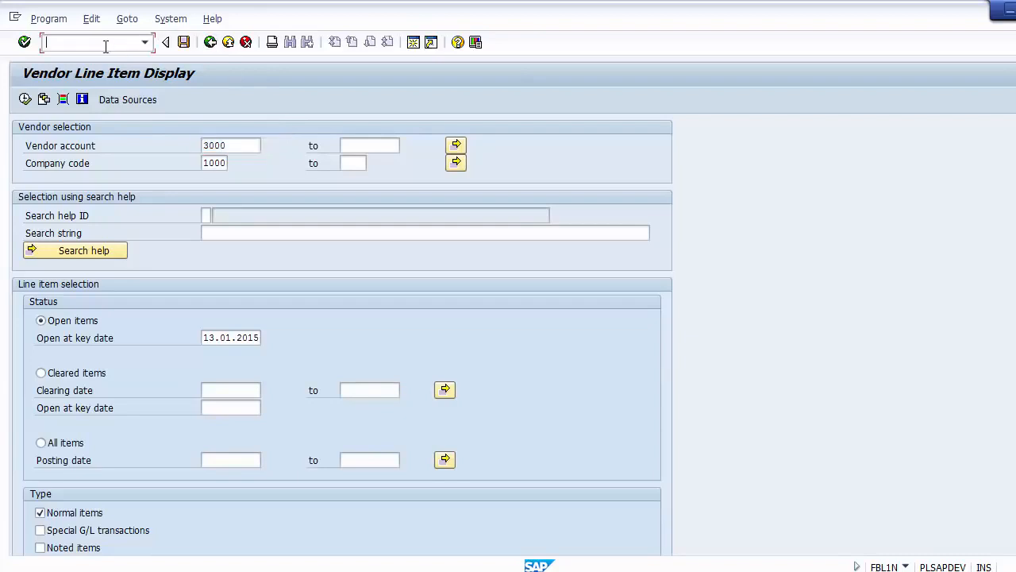
pyautogui.write('/nfbl5n')
pyautogui.press('Return')
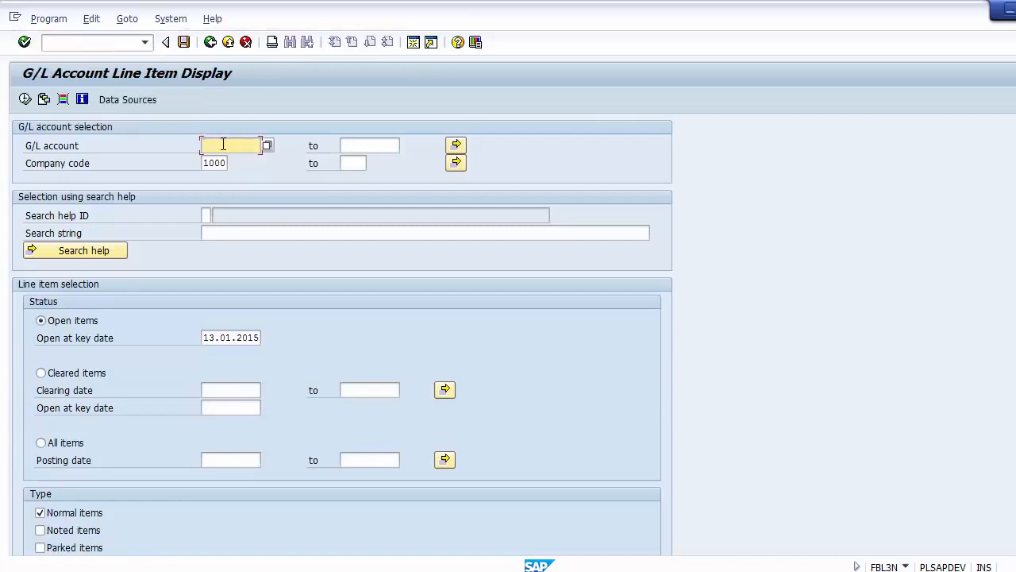
pyautogui.click(25, 100)
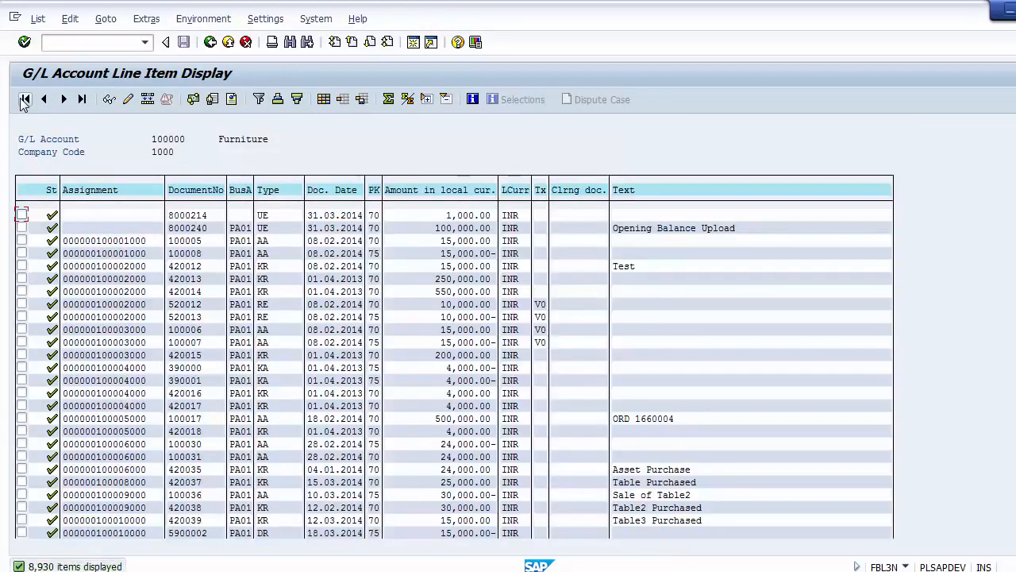
# Examine the line items of the fixed asset and accumulated depreciation accounts in the G/L report
pyautogui.press('pagedown')
pyautogui.press('pagedown')
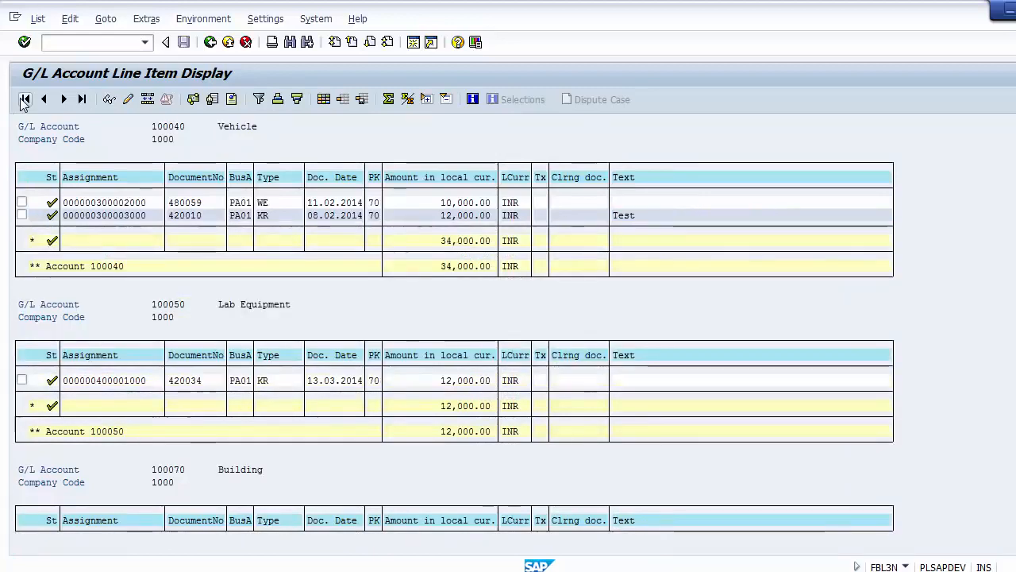
pyautogui.press('pagedown')
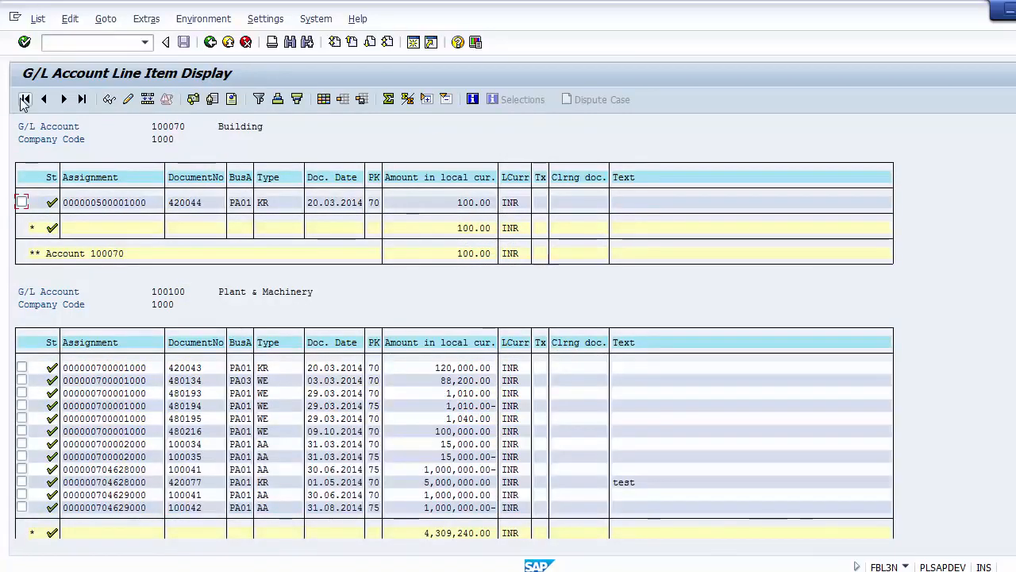
pyautogui.press('pagedown')
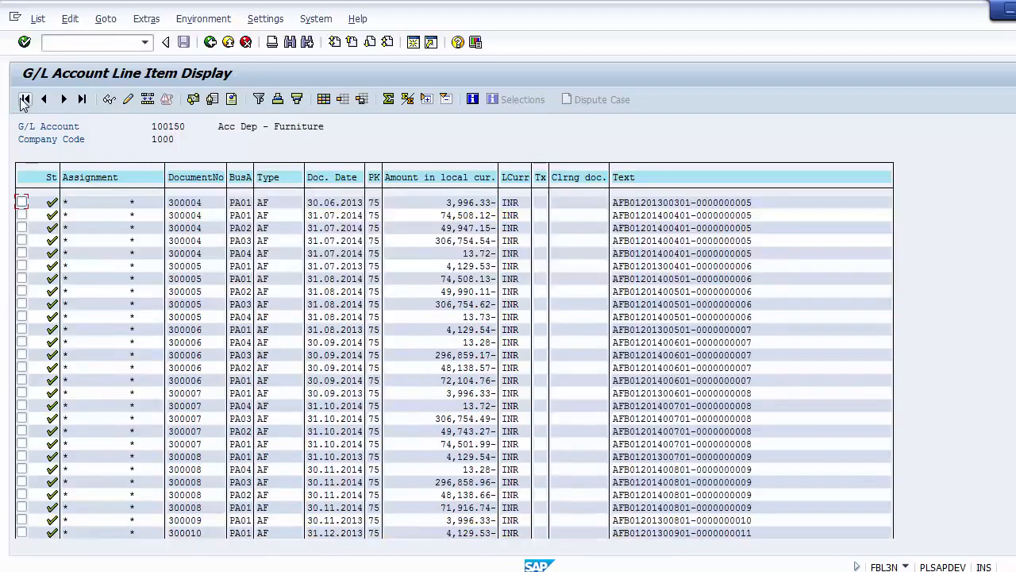
pyautogui.press('pagedown')
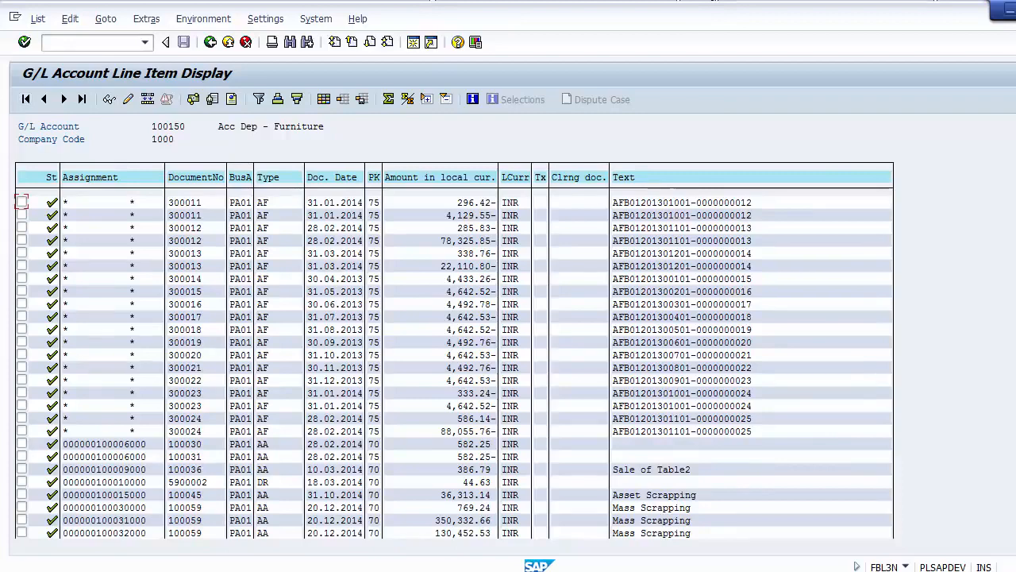
pyautogui.press('pagedown')
pyautogui.press('pagedown')
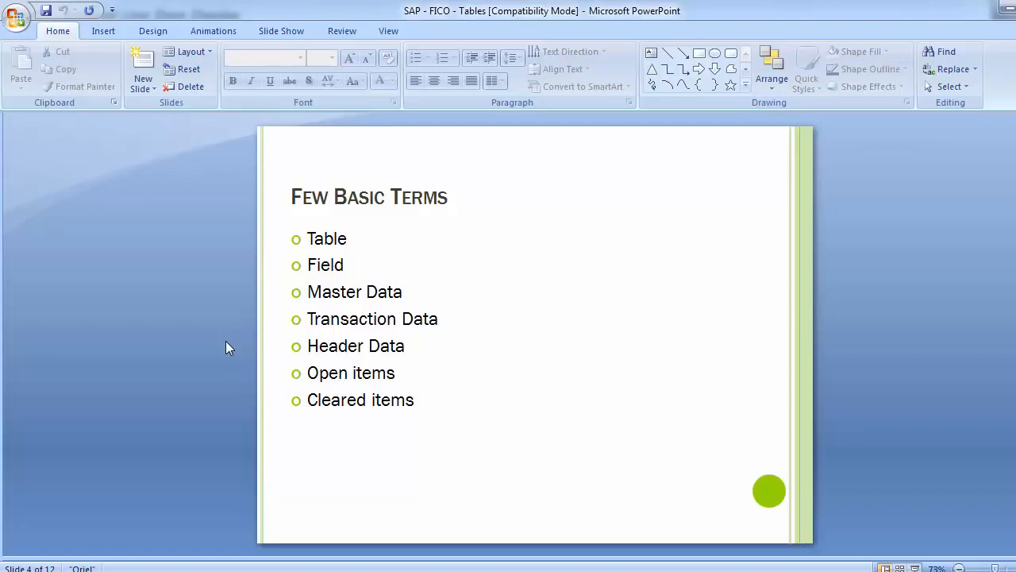
# In PowerPoint, add an "Open items" bullet below Transaction Data on the SAP tables types slide
pyautogui.press('pagedown')
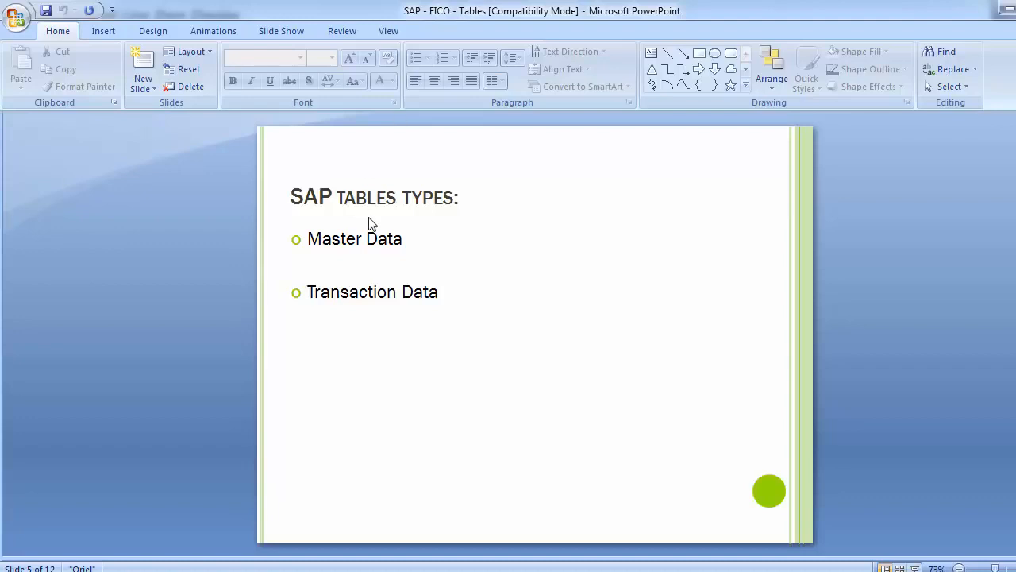
pyautogui.click(395, 300)
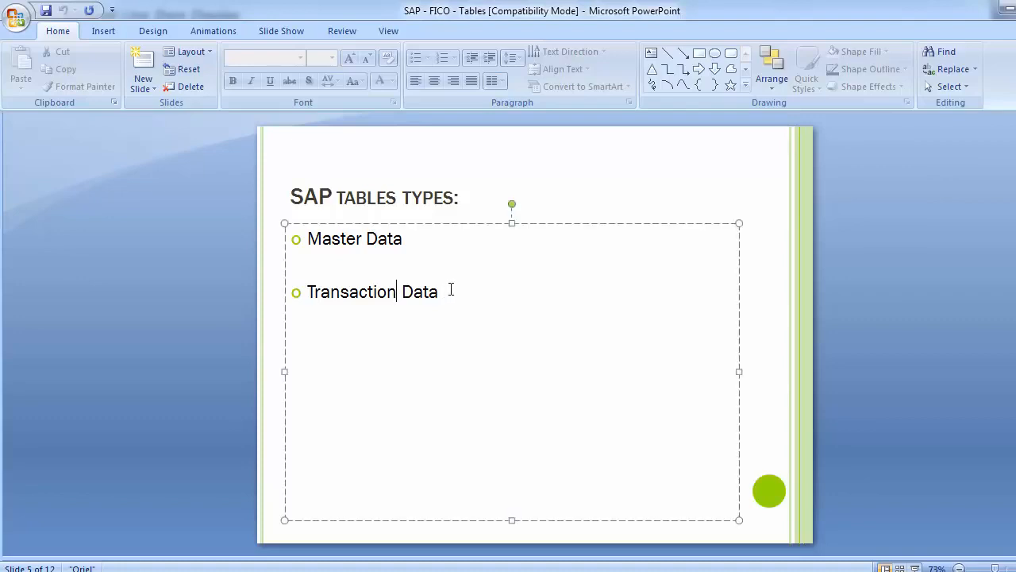
pyautogui.click(450, 289)
pyautogui.press('Return')
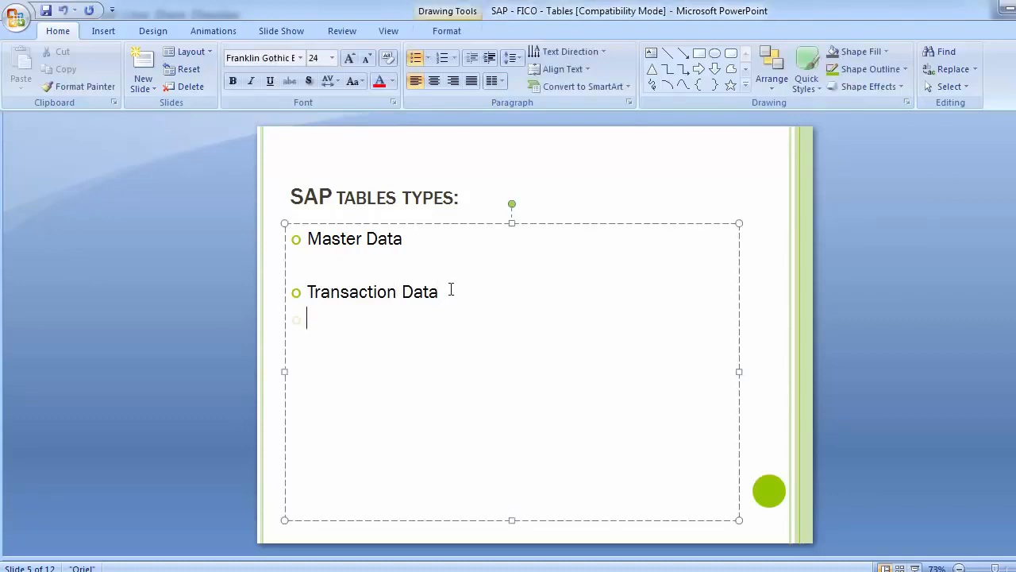
pyautogui.write('open')
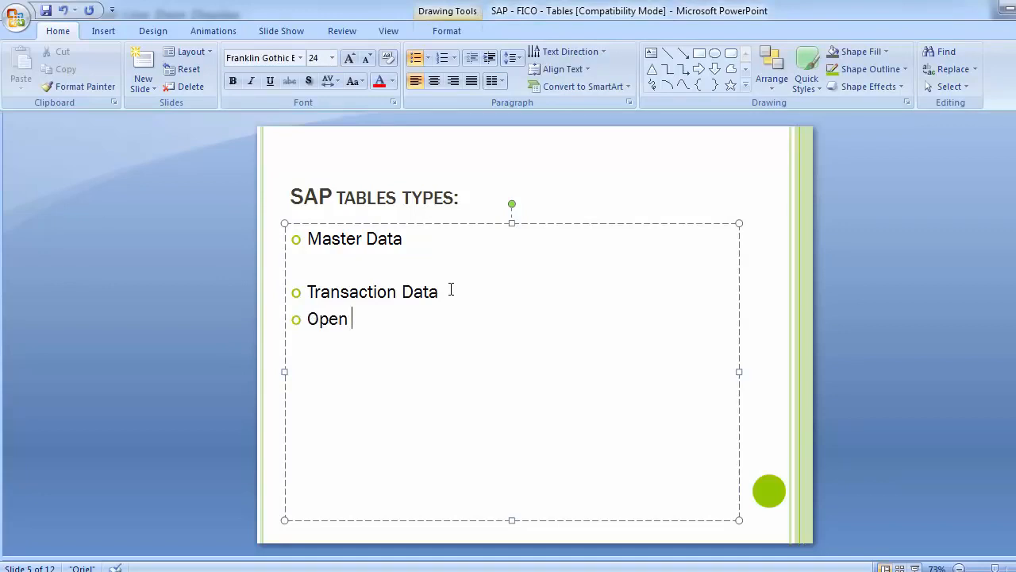
pyautogui.write(' items')
# Add a "Cleared items" bullet below the Open items bullet
pyautogui.press('Return')
pyautogui.write('Cl')
pyautogui.write('rwed')
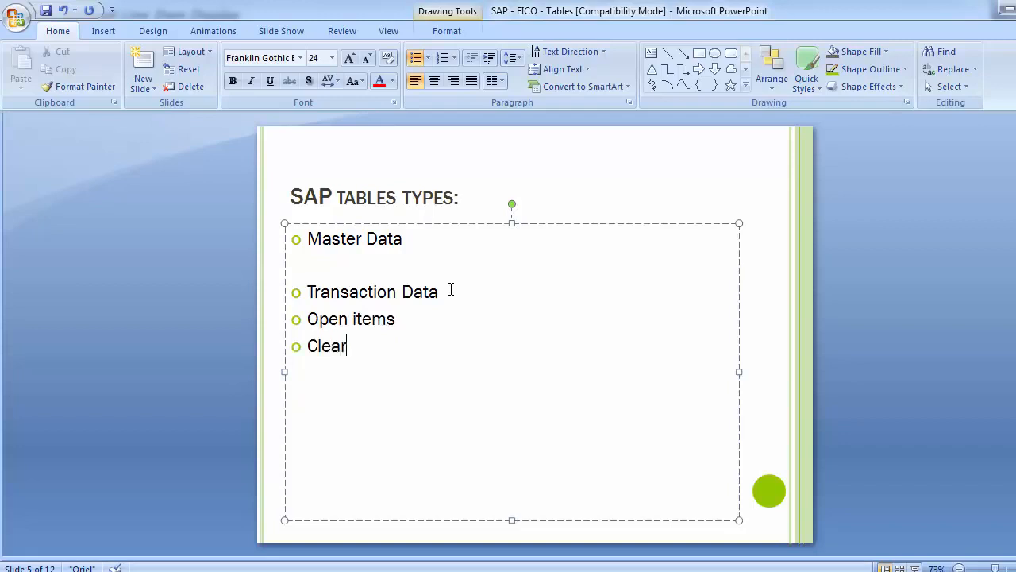
pyautogui.press('BackSpace')
pyautogui.press('BackSpace')
pyautogui.press('BackSpace')
pyautogui.press('BackSpace')
pyautogui.write('red items')
pyautogui.press('Return')
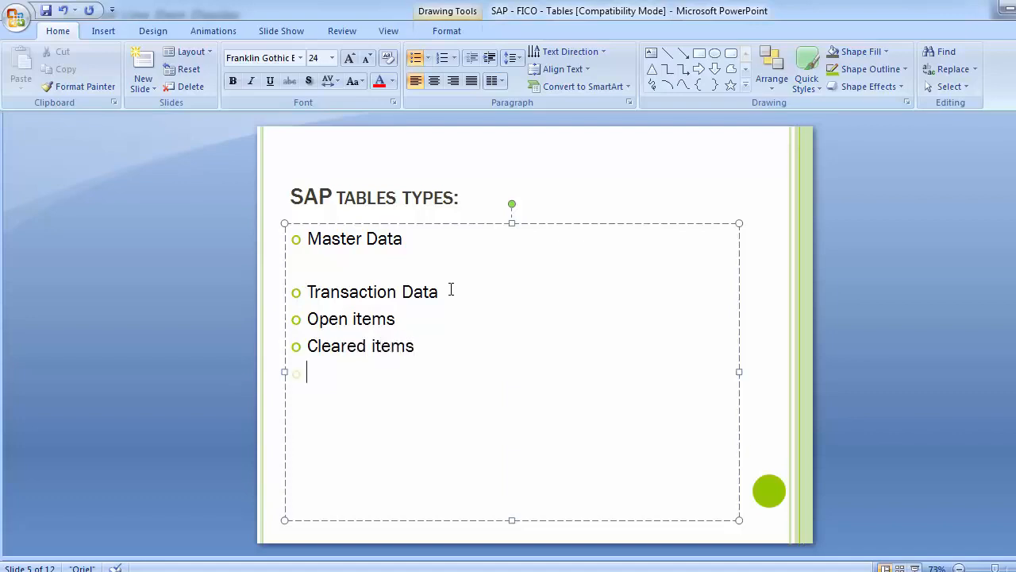
# Indent the Open items and Cleared items bullets as second-level points under Transaction Data
pyautogui.press('Up')
pyautogui.hotkey('shift', 'Up')
pyautogui.hotkey('shift', 'Down')
pyautogui.press('Tab')
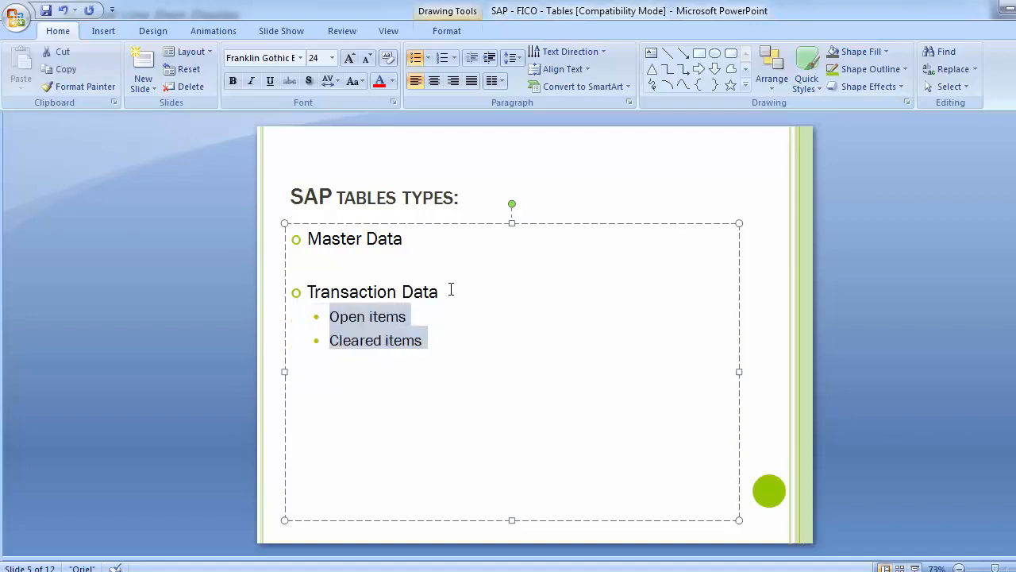
pyautogui.press('Up')
pyautogui.press('Up')
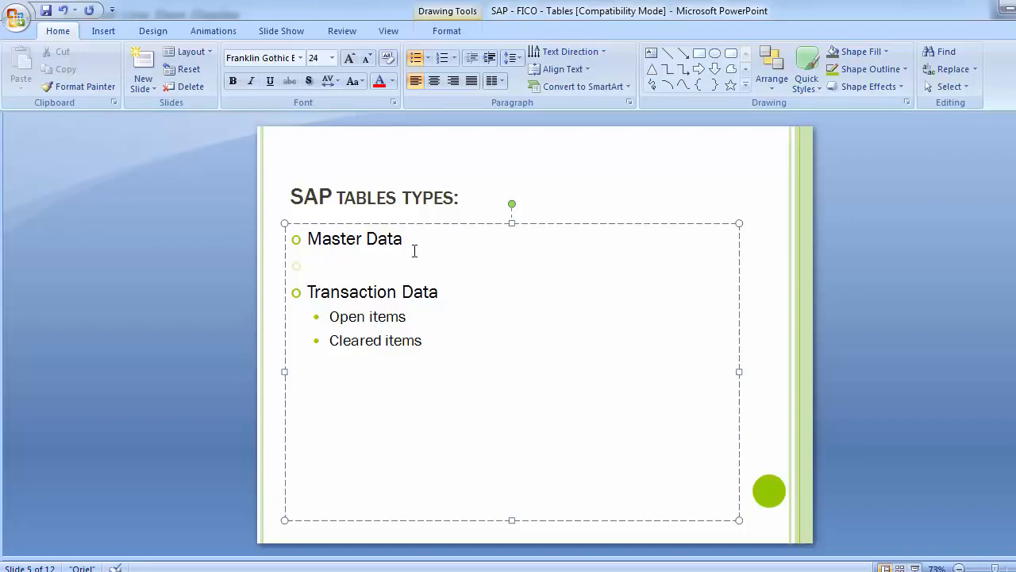
pyautogui.click(157, 316)
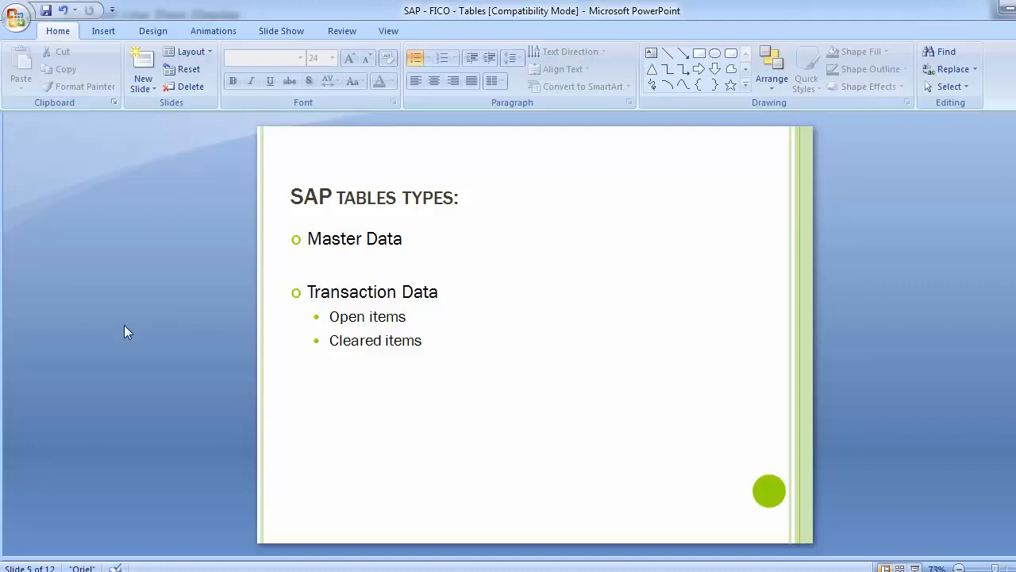
# Advance to the Master Data Tables slide and highlight its "To Display Tables – SE16N" line after viewing SAP Easy Access
pyautogui.scroll(-1, 124, 325)
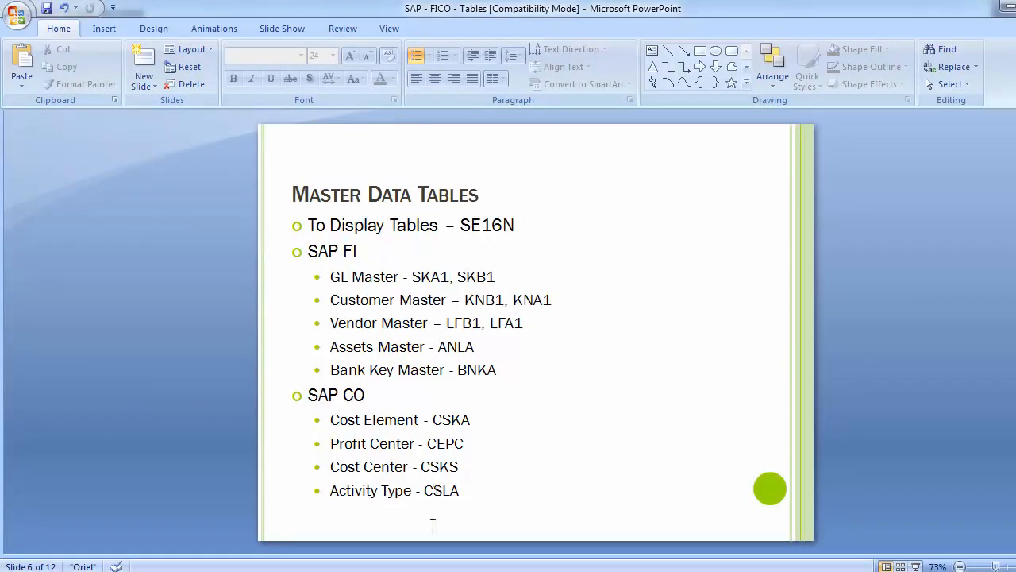
pyautogui.click(514, 504)
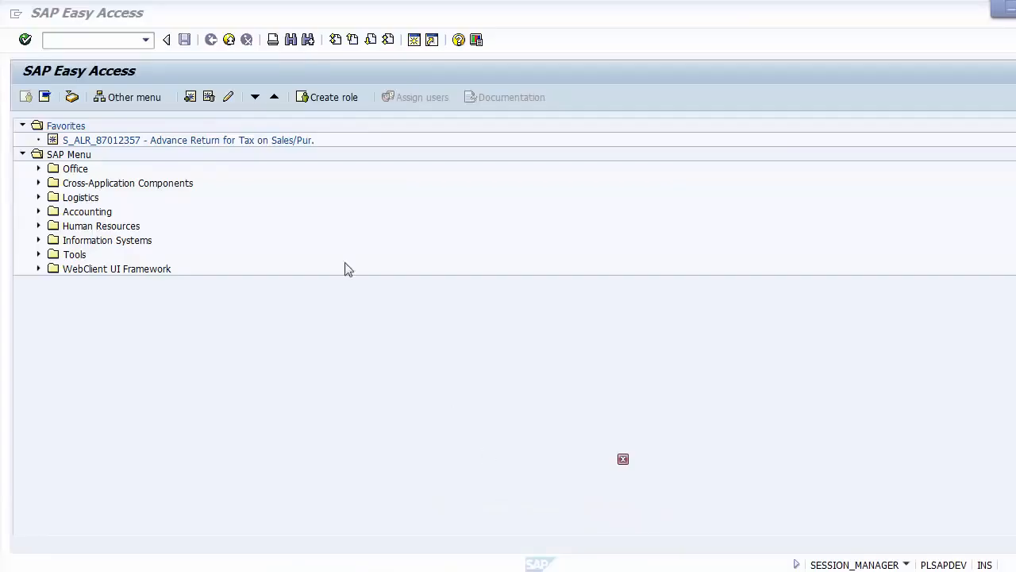
pyautogui.click(98, 39)
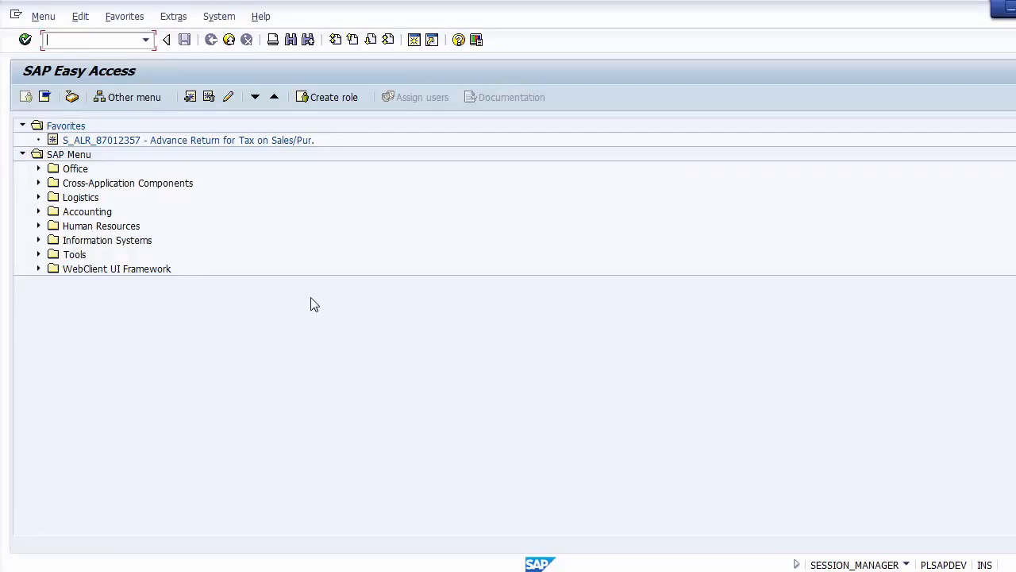
pyautogui.hotkey('alt', 'Tab')
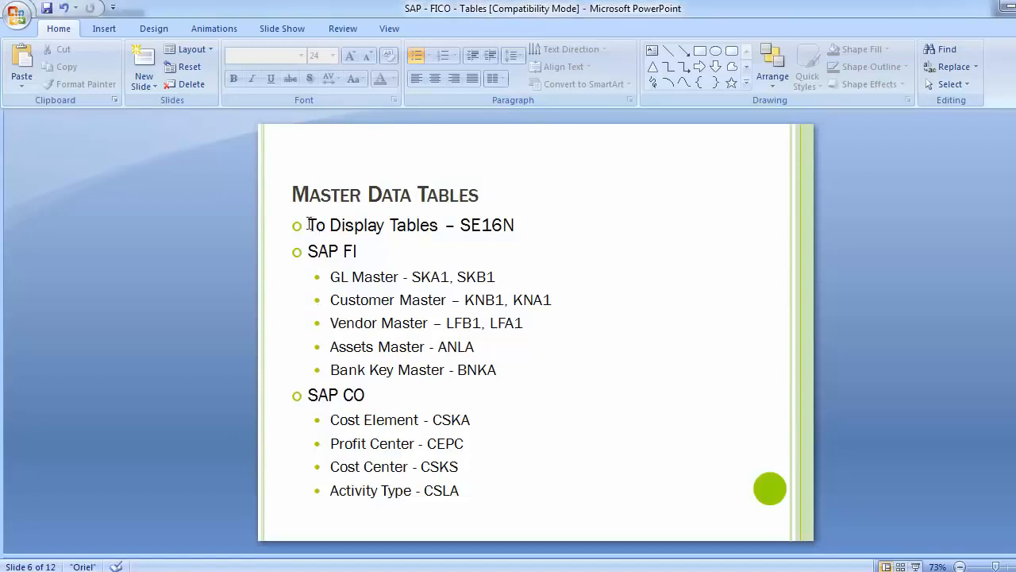
pyautogui.moveTo(308, 225); pyautogui.dragTo(474, 224)
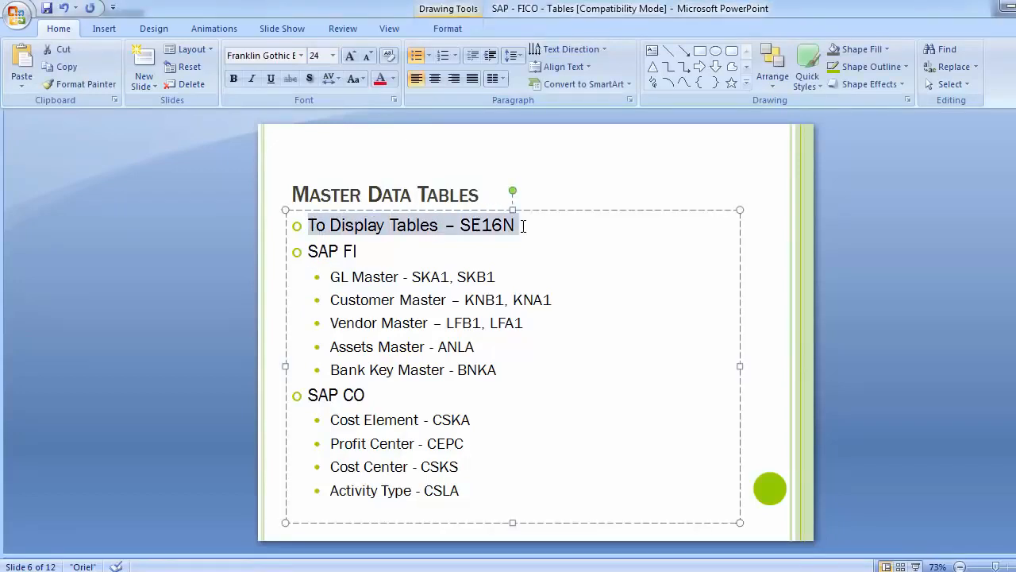
# Point out SE16N on the Master Data Tables slide, then switch to SAP and open transaction SE16N
pyautogui.click(524, 225)
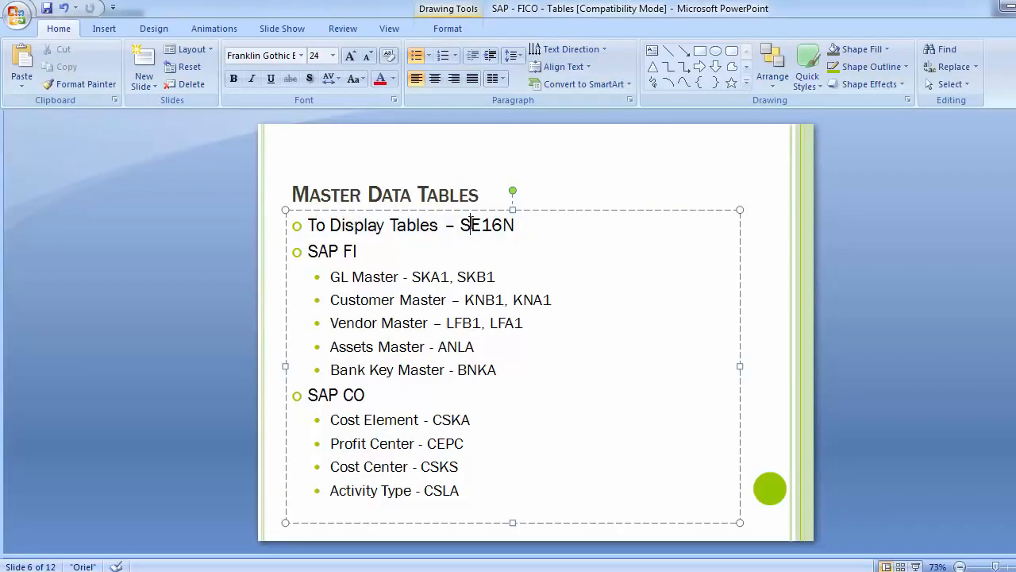
pyautogui.click(482, 225)
pyautogui.click(491, 225)
pyautogui.click(502, 225)
pyautogui.click(225, 254)
pyautogui.hotkey('alt', 'Tab')
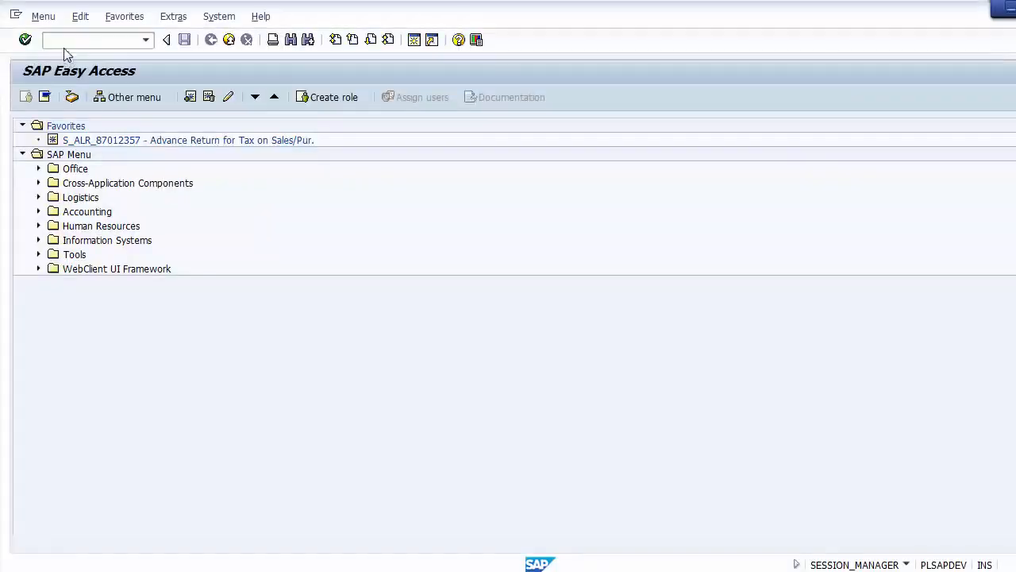
pyautogui.click(64, 44)
pyautogui.write('SE16N')
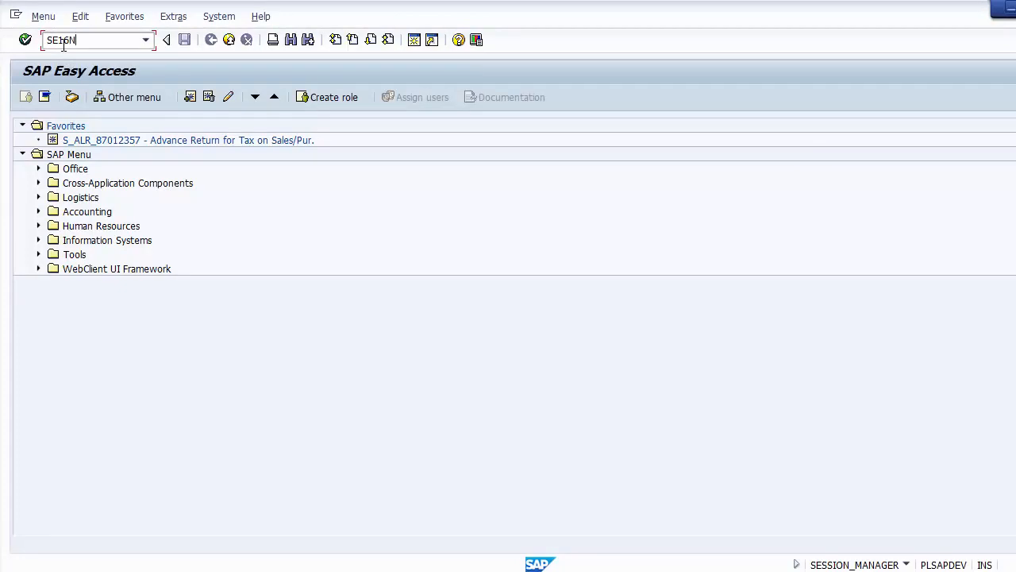
pyautogui.press('Return')
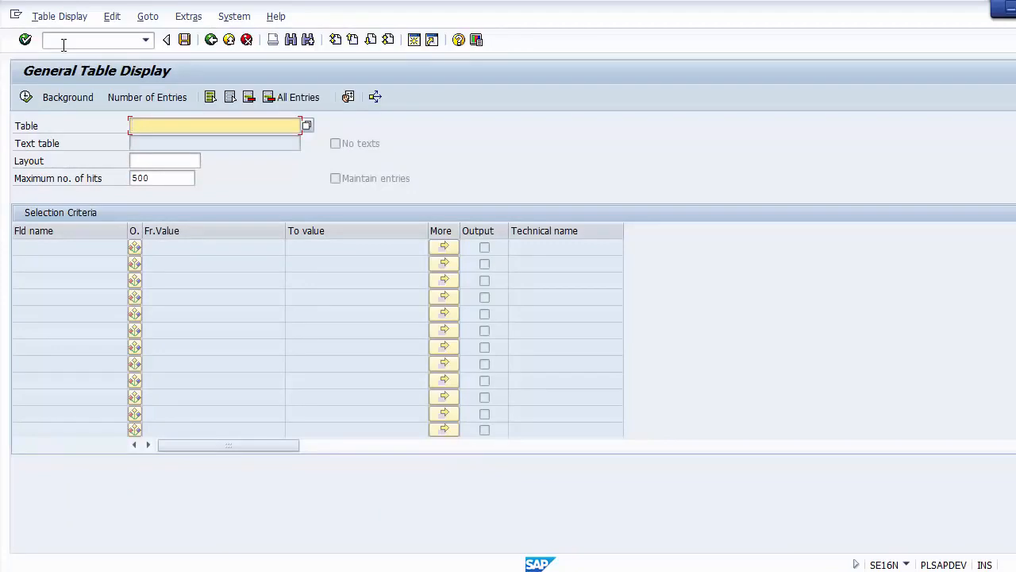
# Go over the Text table, Layout, Maximum no. of hits and Table fields of the General Table Display
pyautogui.click(144, 143)
pyautogui.click(142, 162)
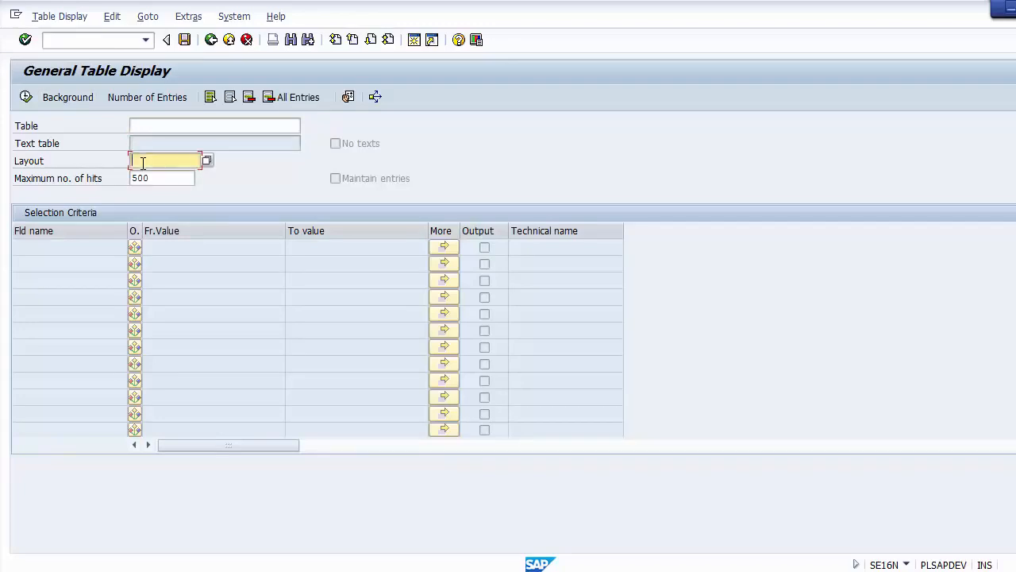
pyautogui.click(143, 179)
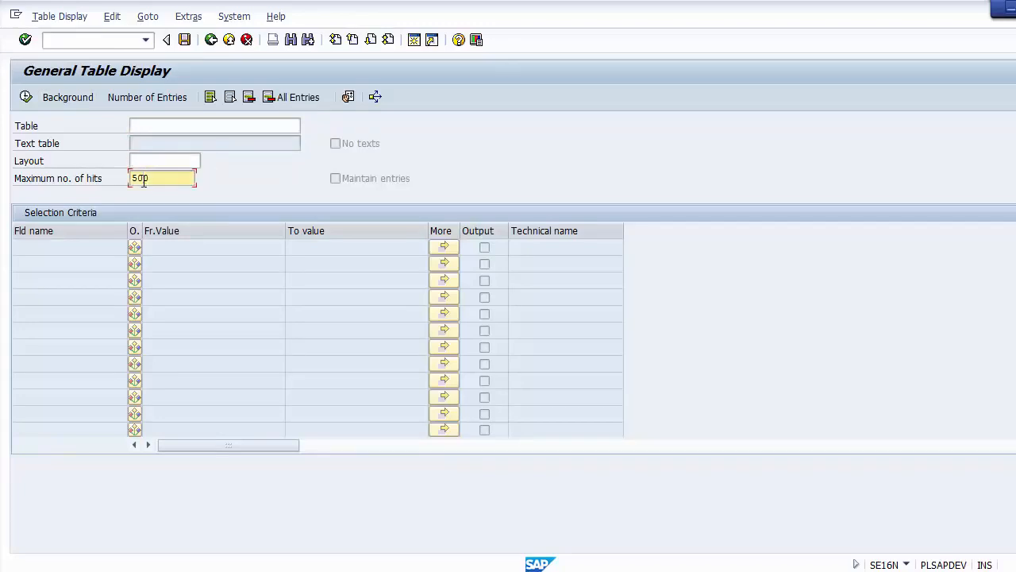
pyautogui.click(139, 128)
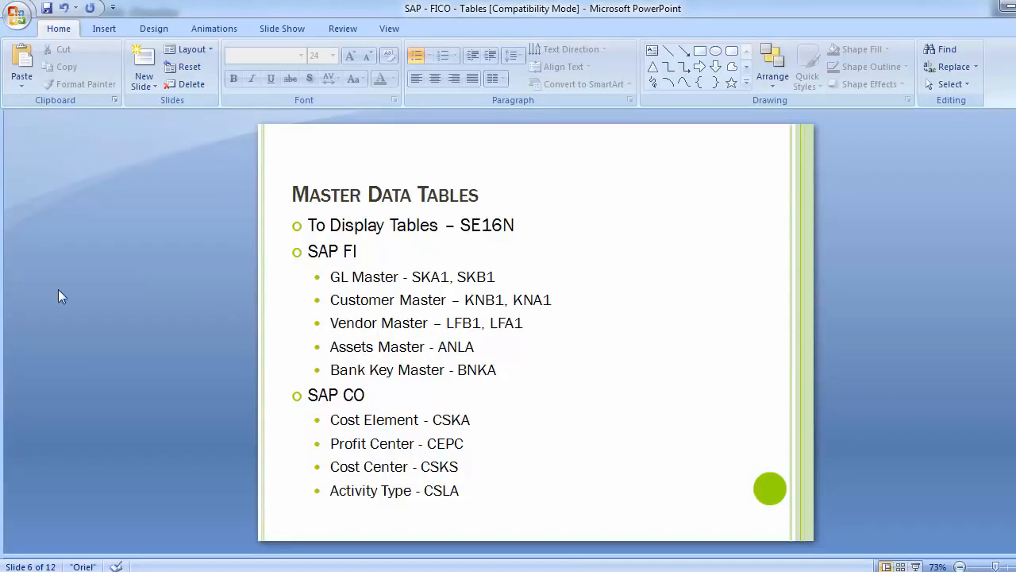
# Highlight SKA1 beside GL Master on the PowerPoint slide, then load table SKA1 in SAP's General Table Display
pyautogui.moveTo(412, 276); pyautogui.dragTo(448, 277)
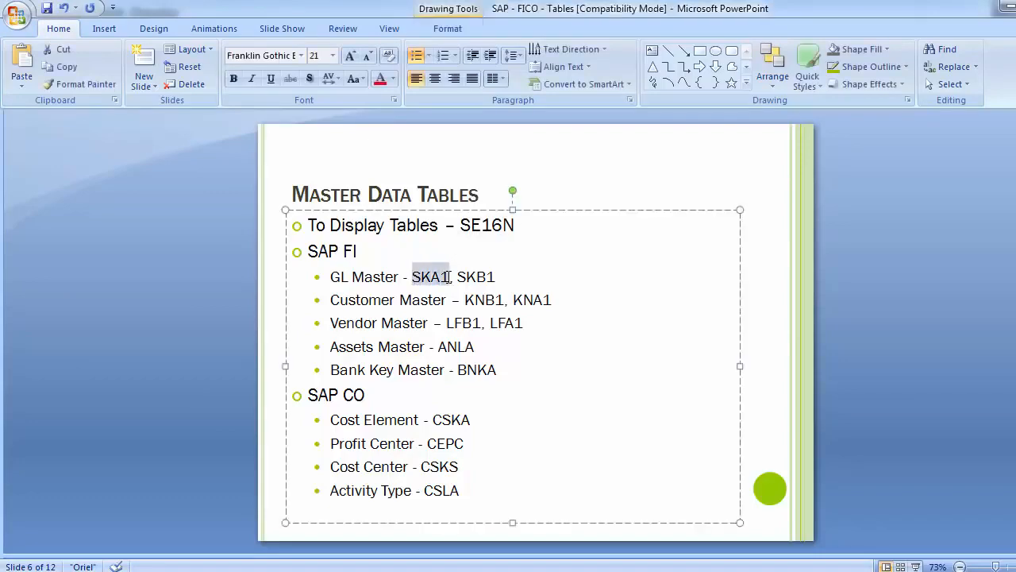
pyautogui.hotkey('alt', 'Tab')
pyautogui.click(258, 127)
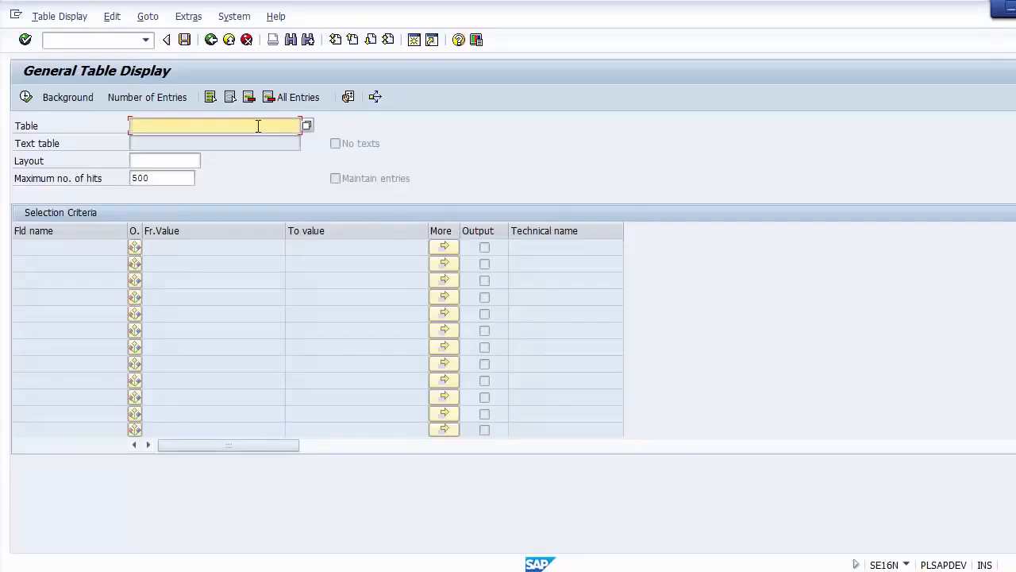
pyautogui.write('SKA1')
pyautogui.press('Return')
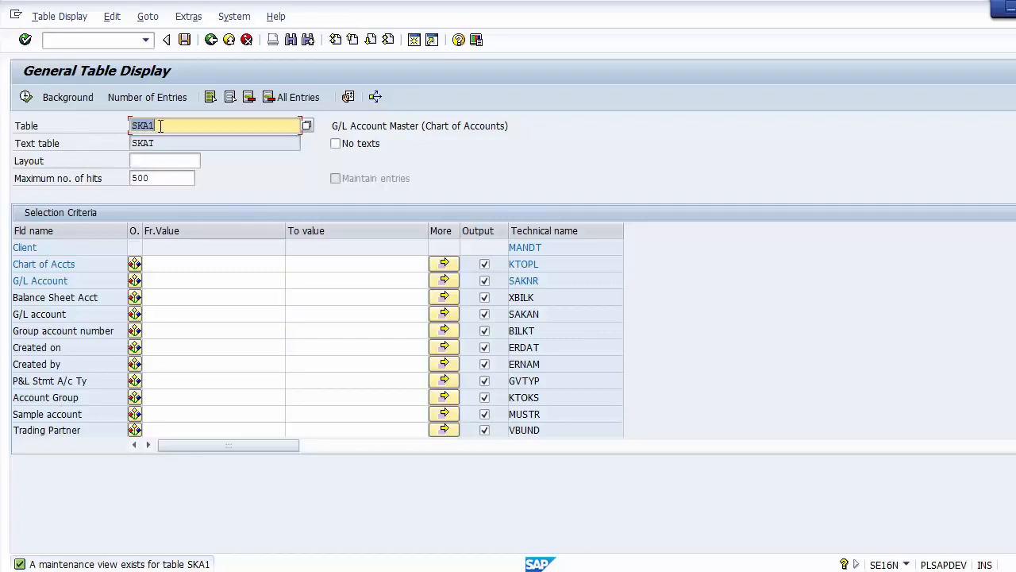
# Highlight the table name SKA1 and its description, G/L Account Master (Chart of Accounts)
pyautogui.moveTo(161, 126); pyautogui.dragTo(130, 125)
pyautogui.moveTo(332, 125); pyautogui.dragTo(518, 115)
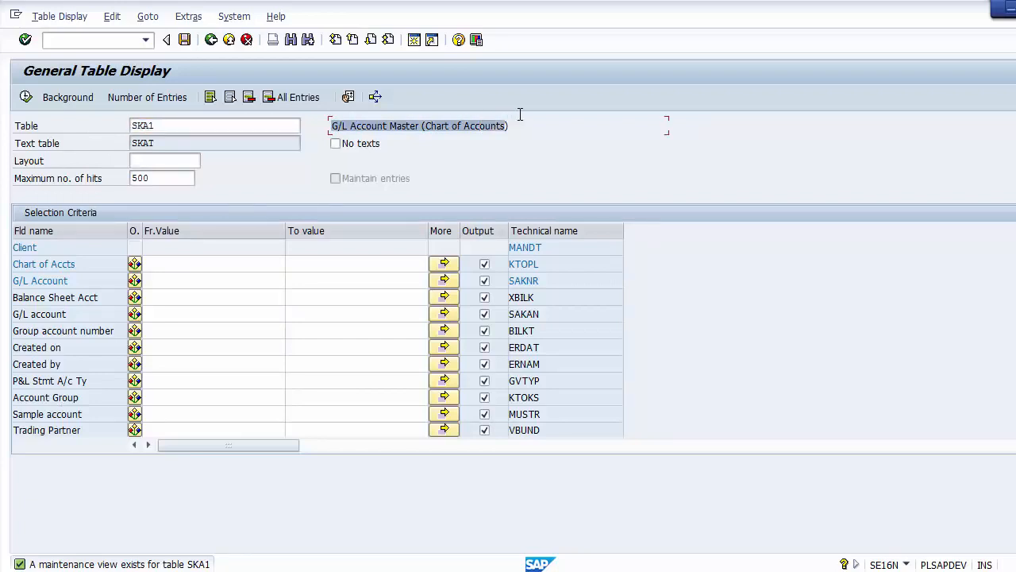
pyautogui.click(418, 125)
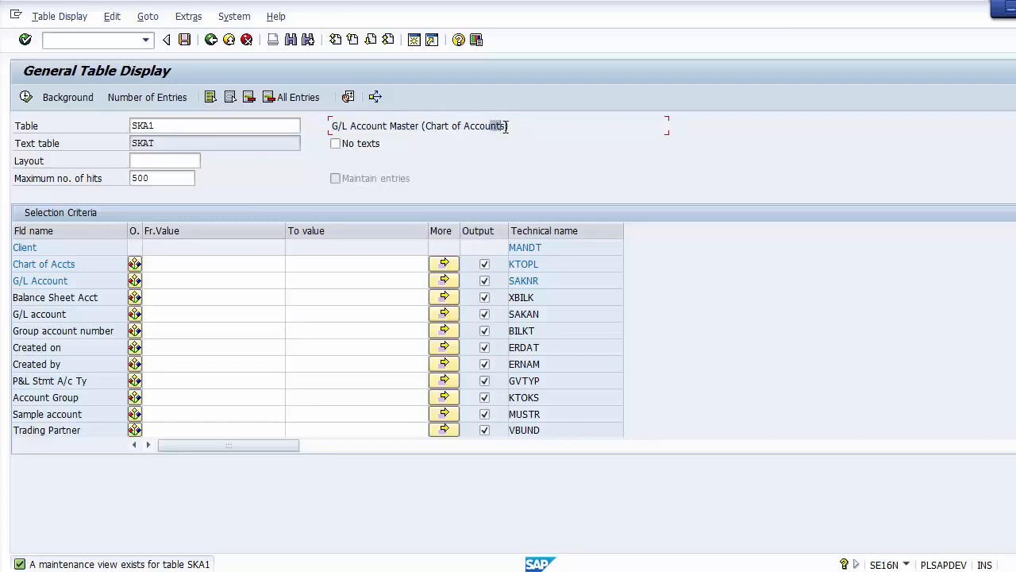
pyautogui.moveTo(332, 125); pyautogui.dragTo(425, 129)
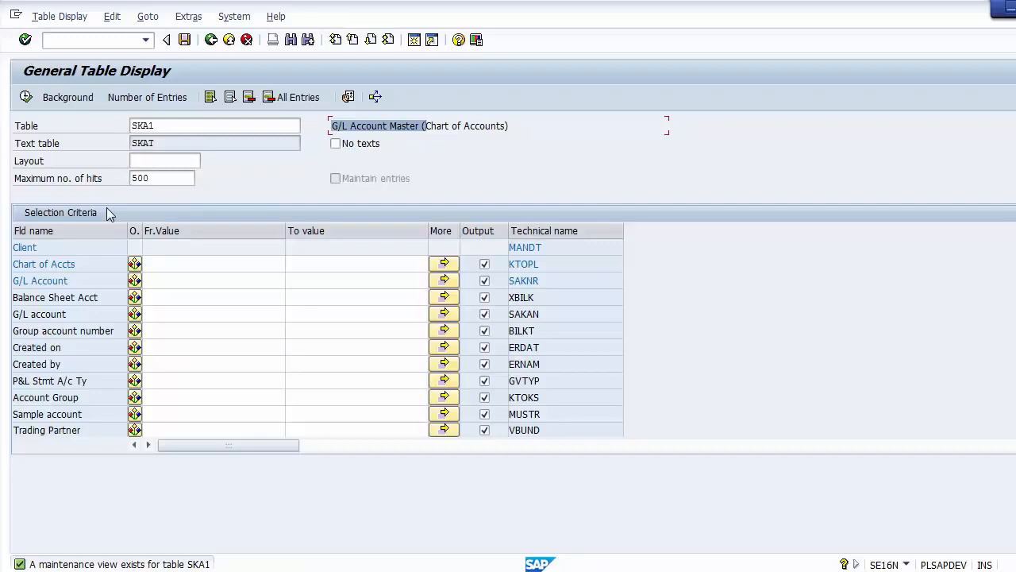
# Highlight the Client field and its technical name MANDT in the selection criteria
pyautogui.click(49, 248)
pyautogui.moveTo(49, 247); pyautogui.dragTo(3, 249)
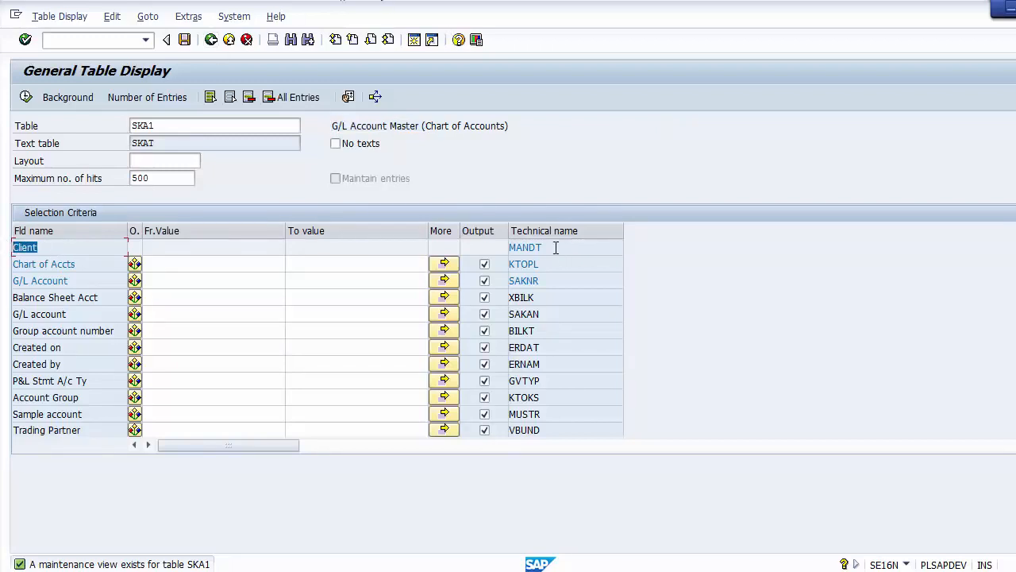
pyautogui.moveTo(556, 247); pyautogui.dragTo(499, 245)
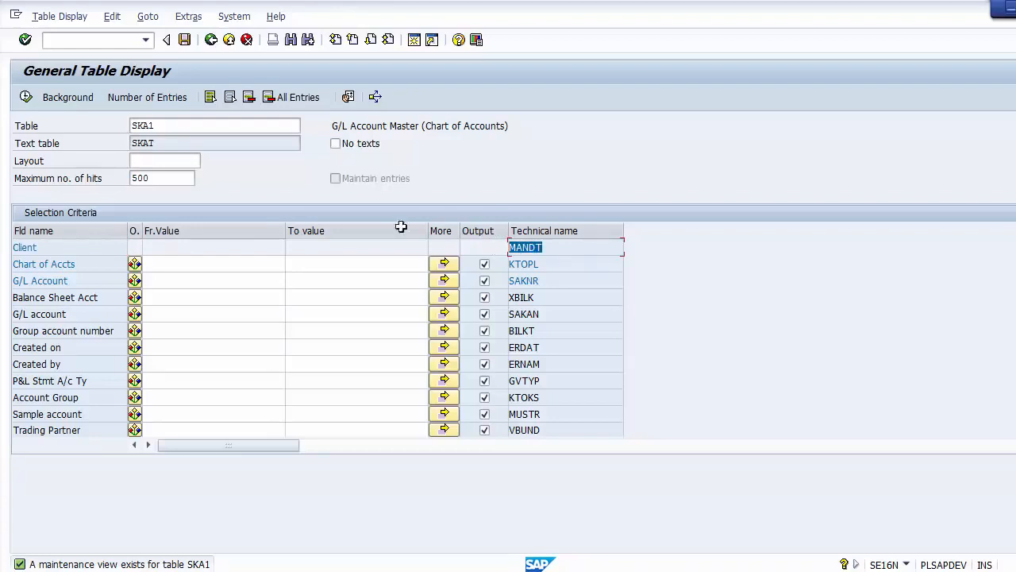
pyautogui.moveTo(41, 247); pyautogui.dragTo(4, 256)
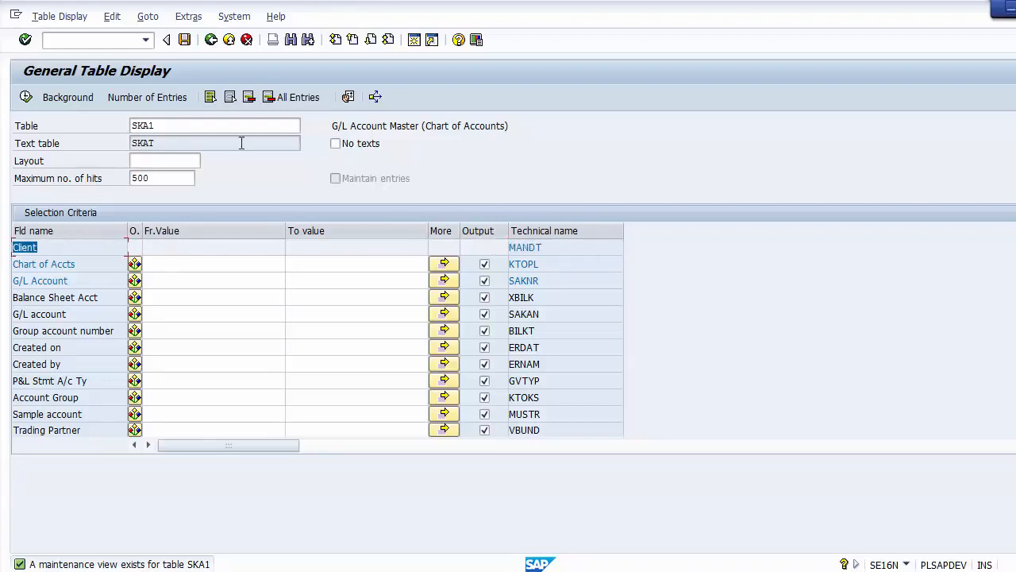
pyautogui.moveTo(559, 247); pyautogui.dragTo(498, 244)
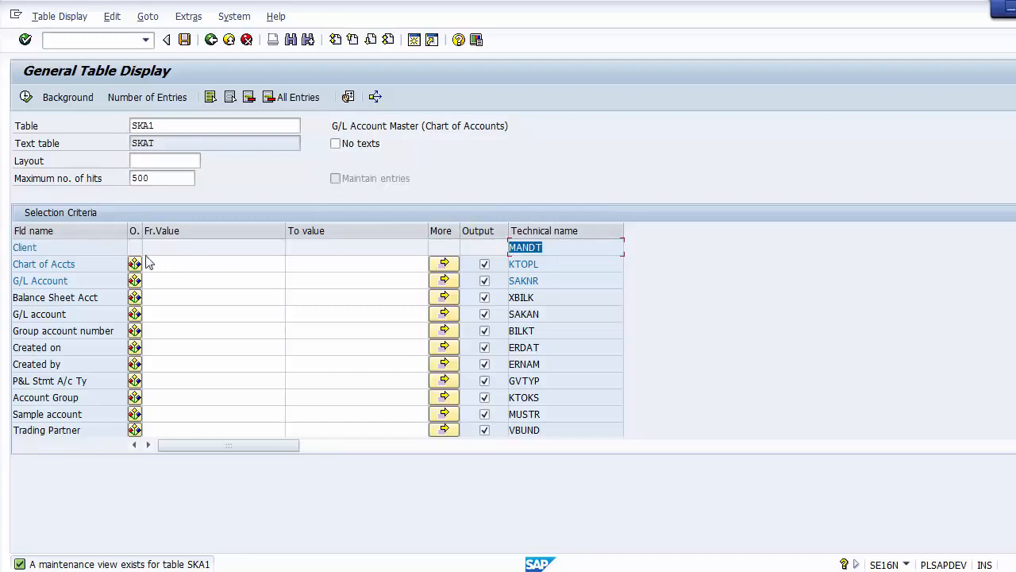
# Highlight the Chart of Accts and G/L Account fields with their technical names KTOPL and SAKNR
pyautogui.click(94, 261)
pyautogui.moveTo(93, 261); pyautogui.dragTo(4, 263)
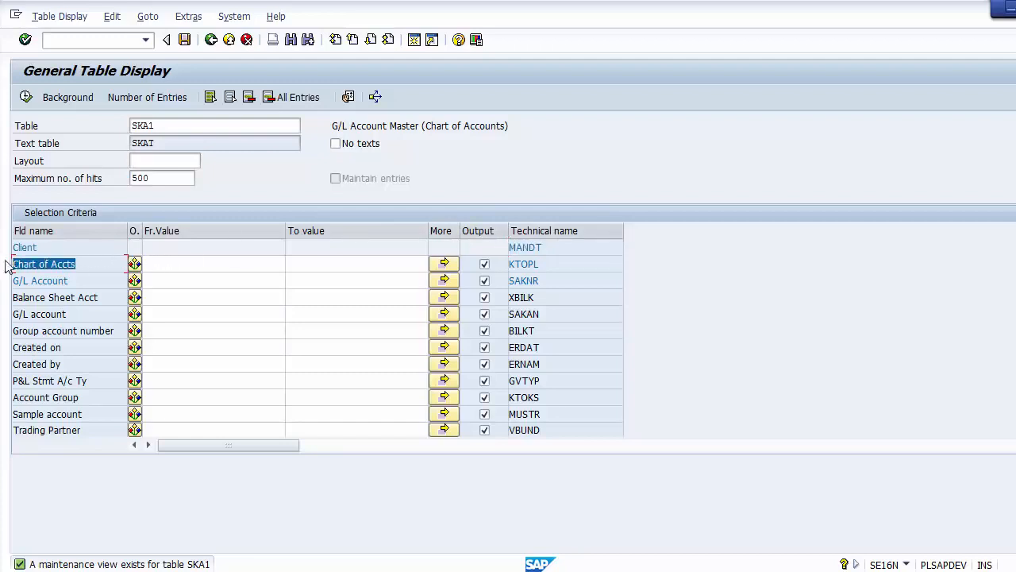
pyautogui.click(558, 263)
pyautogui.moveTo(558, 264); pyautogui.dragTo(499, 262)
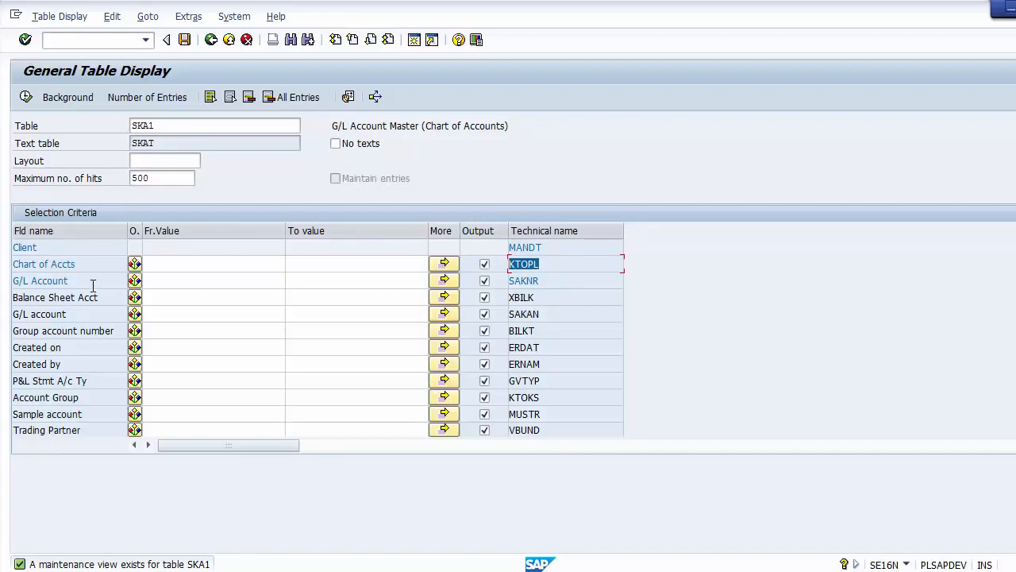
pyautogui.moveTo(94, 283); pyautogui.dragTo(4, 293)
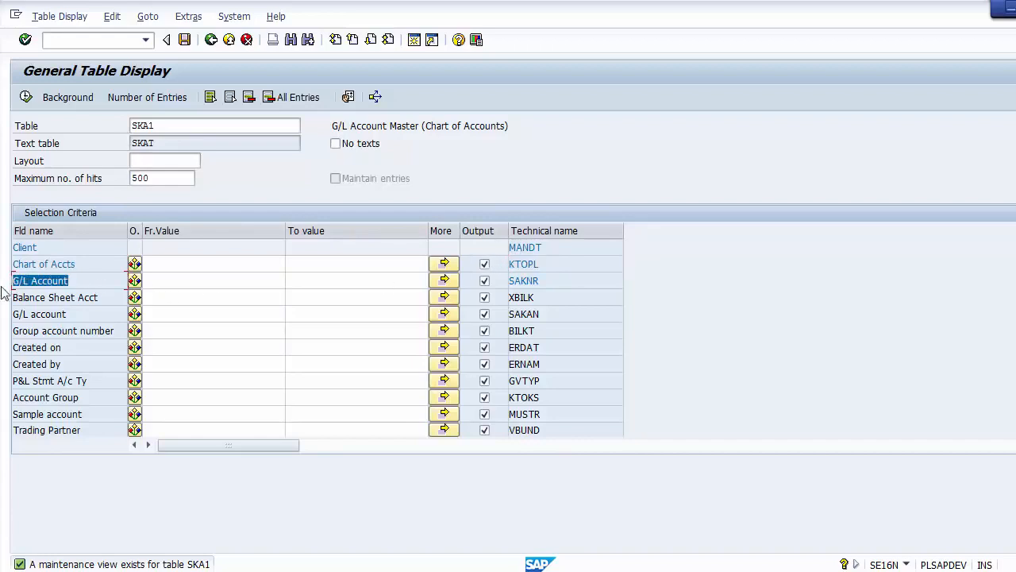
pyautogui.click(560, 280)
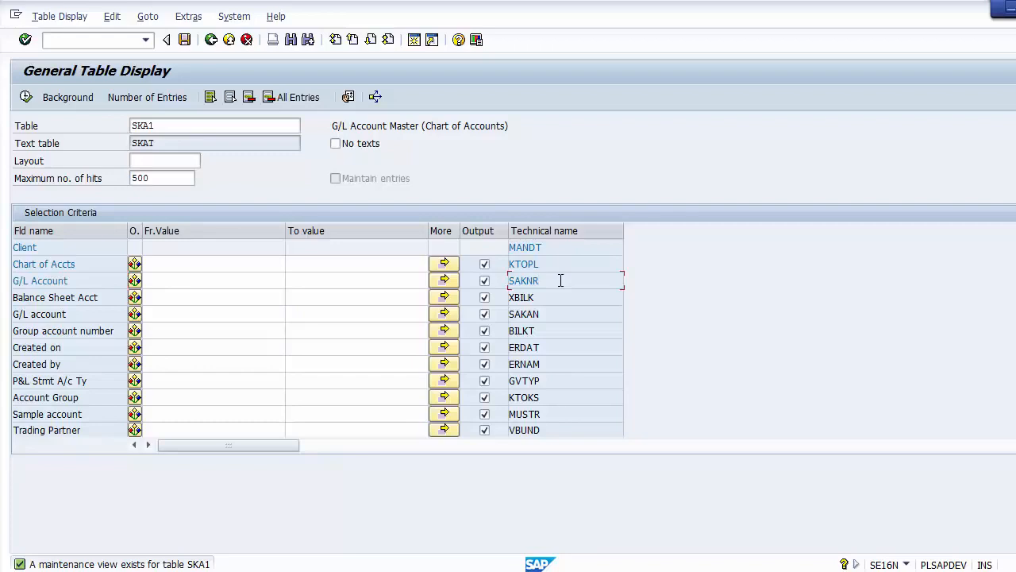
pyautogui.moveTo(559, 280); pyautogui.dragTo(492, 283)
# Restrict the Chart of Accts to 1000 and run the SKA1 table display
pyautogui.click(218, 264)
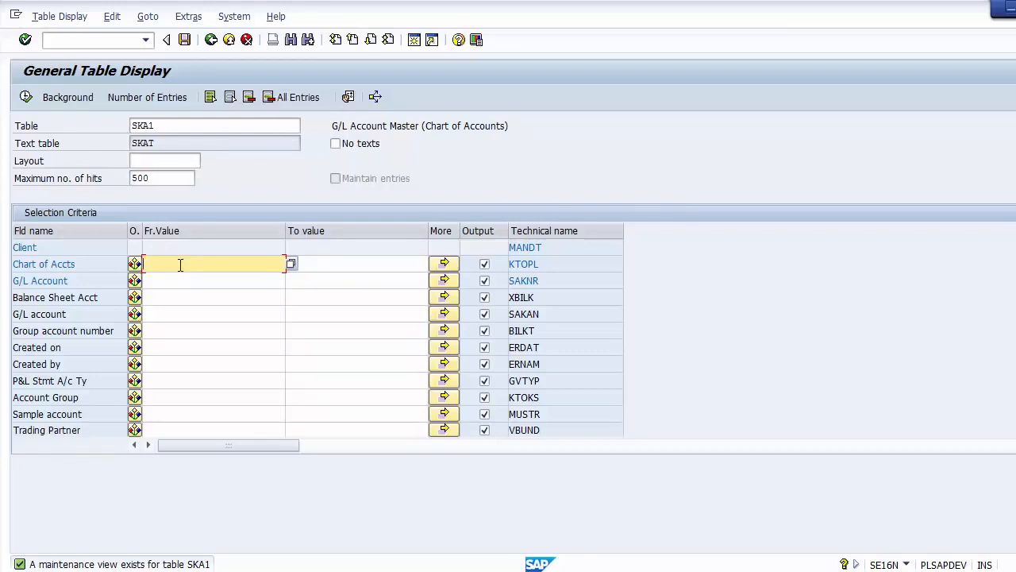
pyautogui.write('1000')
pyautogui.click(26, 99)
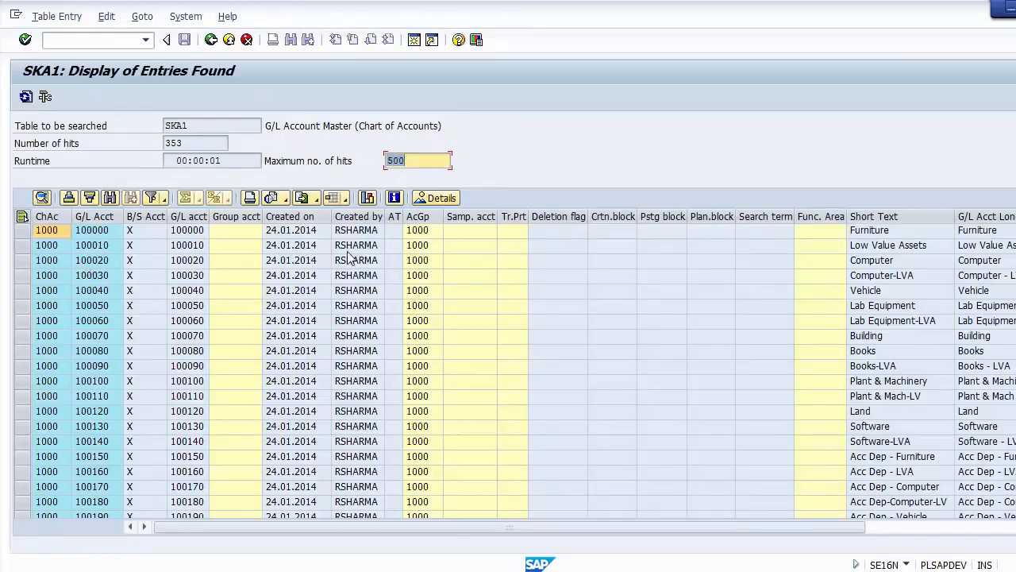
# Examine the number of hits and the first entry's columns from chart of accounts to account group
pyautogui.moveTo(199, 142); pyautogui.dragTo(170, 142)
pyautogui.click(199, 147)
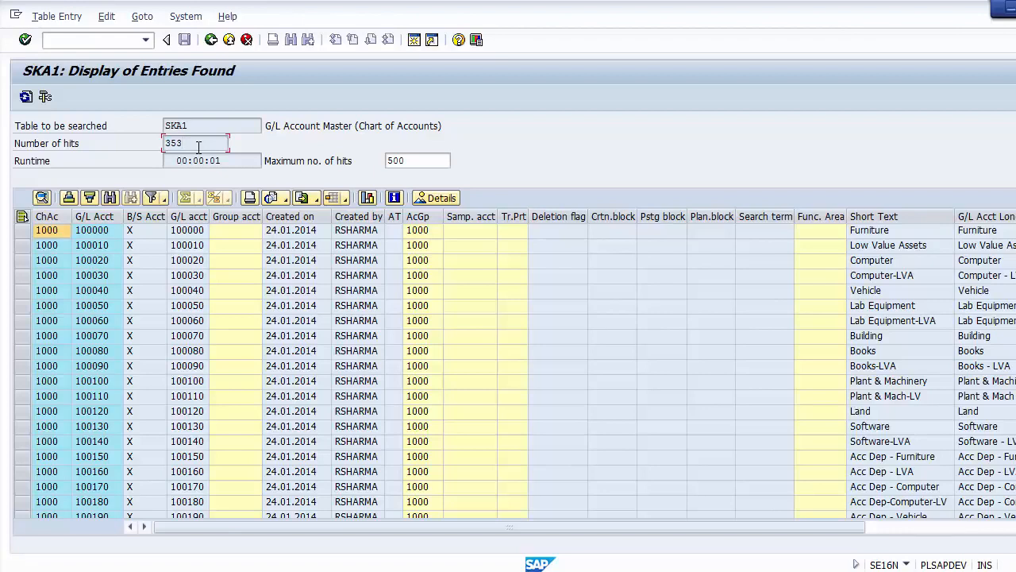
pyautogui.click(46, 231)
pyautogui.press('Tab')
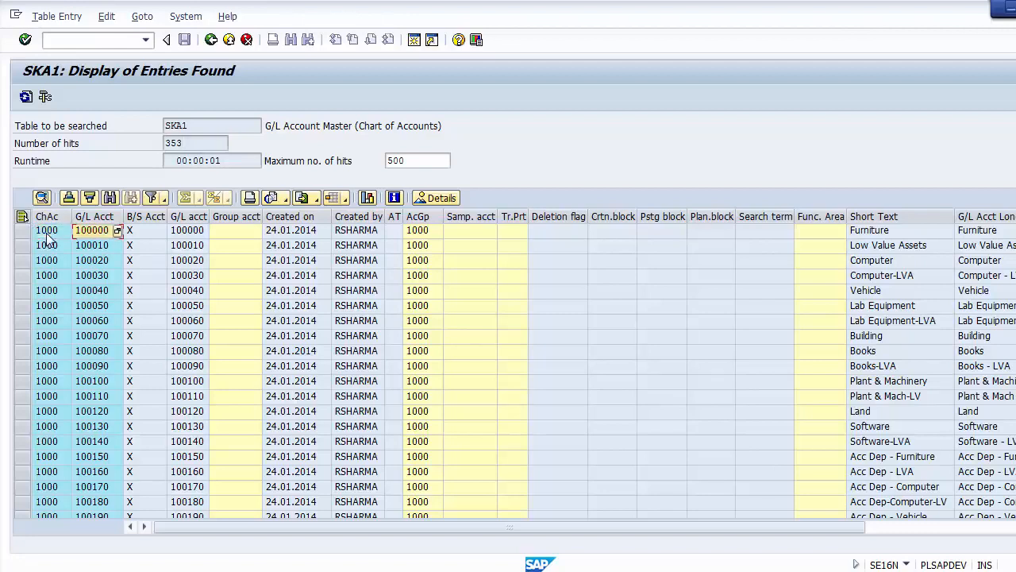
pyautogui.press('Tab')
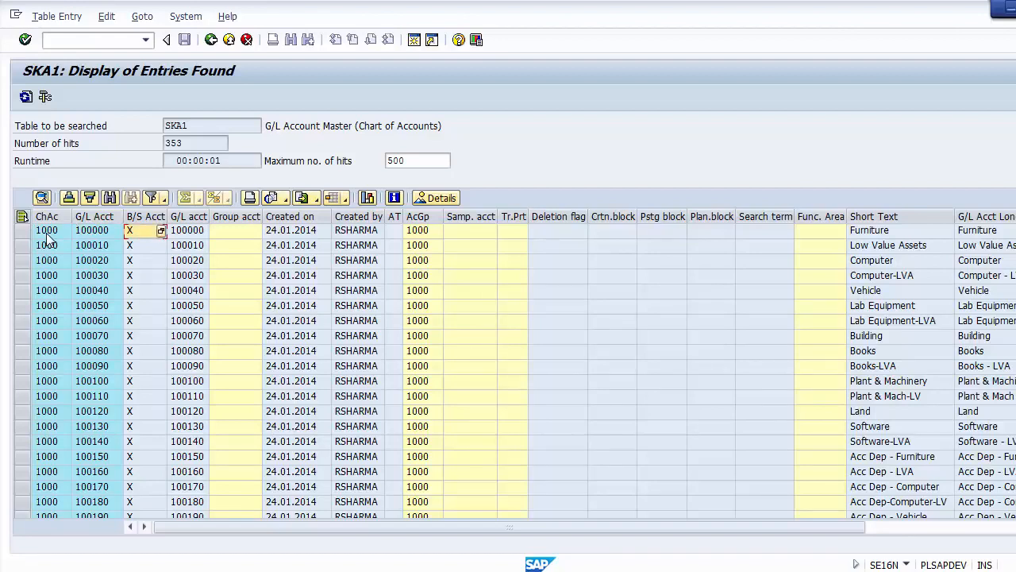
pyautogui.press('Tab')
pyautogui.press('Tab')
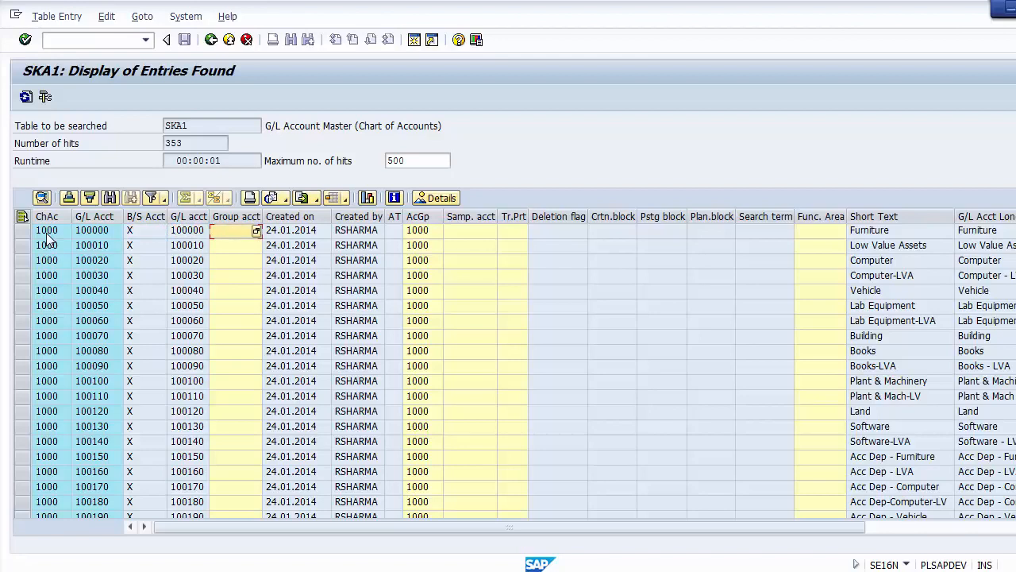
pyautogui.press('Tab')
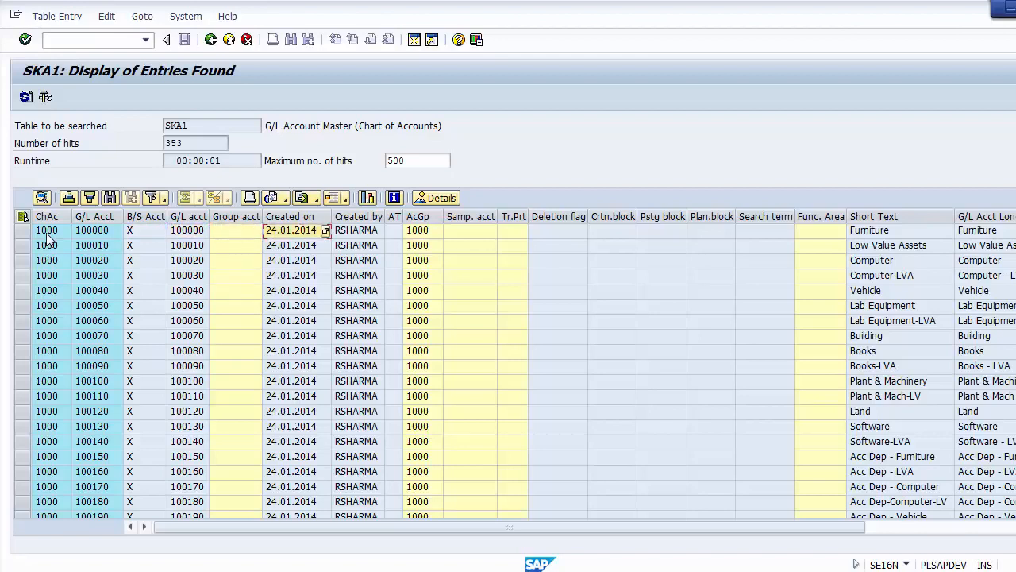
pyautogui.press('Tab')
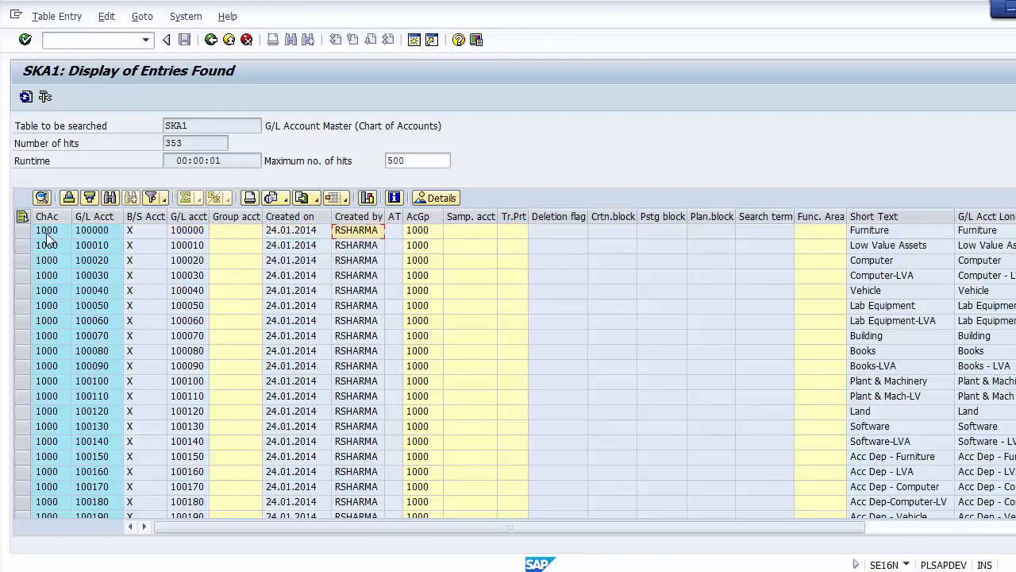
pyautogui.press('Tab')
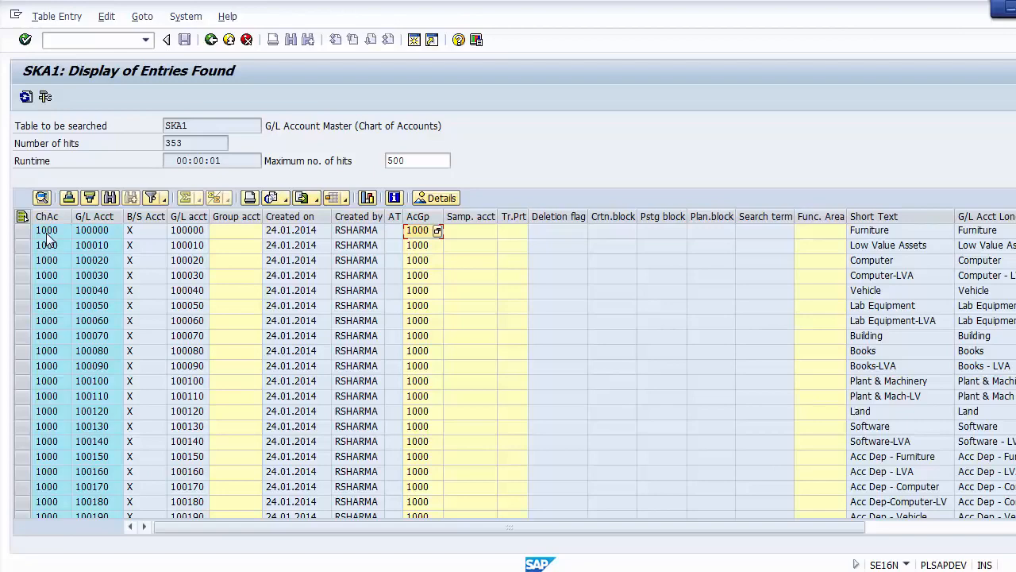
# Examine the first entry's remaining columns, from sample account and the block indicators through to G/L Acct Long Text
pyautogui.press('Right')
pyautogui.press('Right')
pyautogui.press('Right')
pyautogui.press('Right')
pyautogui.press('Right')
pyautogui.press('Right')
pyautogui.press('Right')
pyautogui.press('Right')
pyautogui.press('Right')
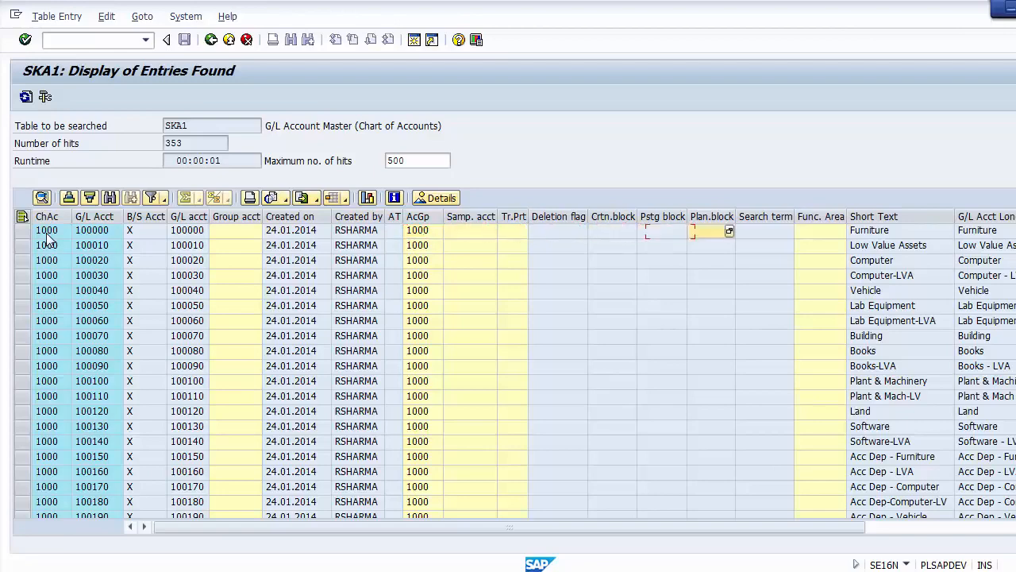
pyautogui.press('Right')
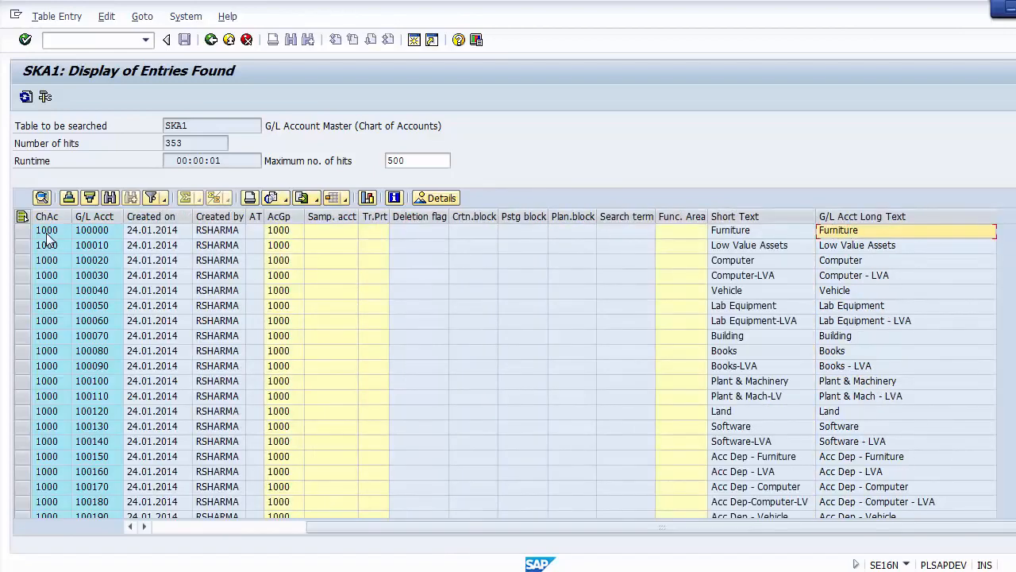
# Compare the first entry's Short Text with its G/L Acct Long Text
pyautogui.press('Left')
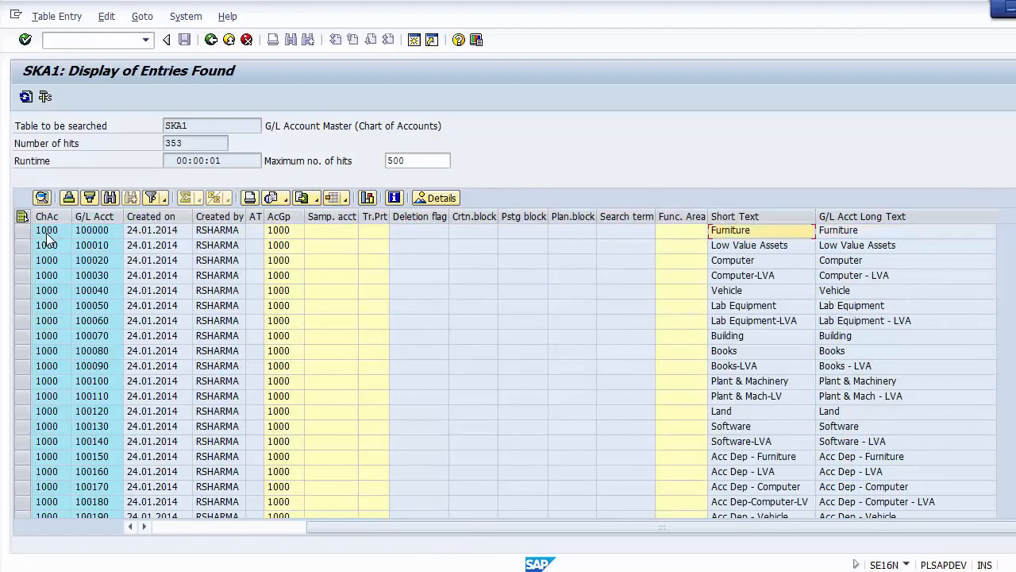
pyautogui.press('Right')
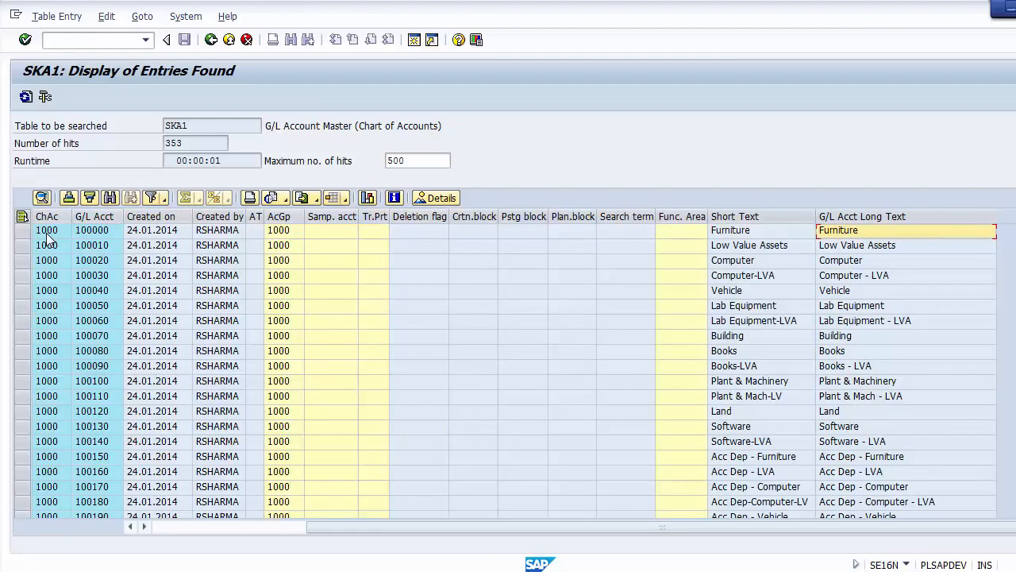
pyautogui.press('Left')
pyautogui.press('Right')
pyautogui.press('Left')
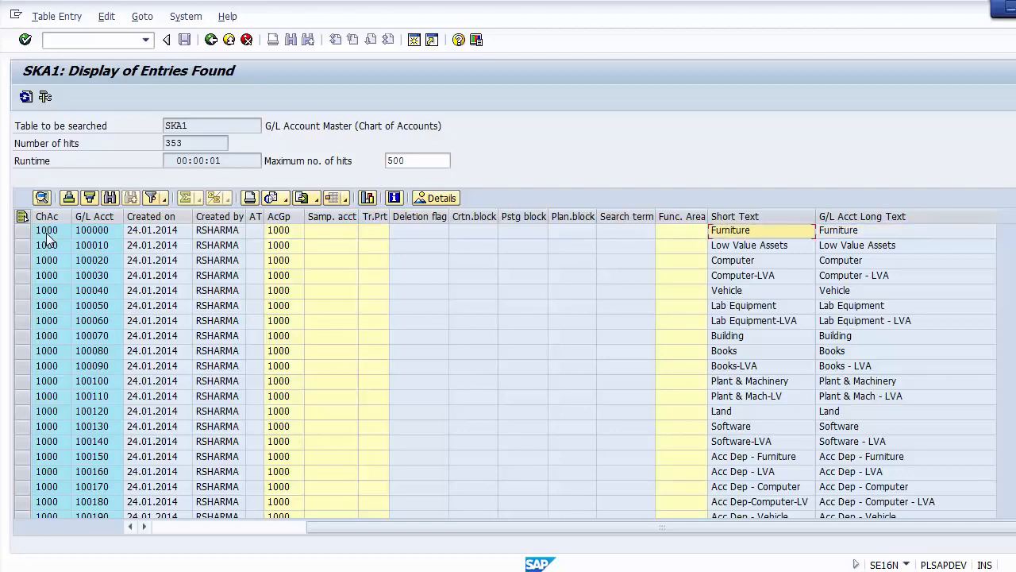
# Examine the G/L account numbers in the SKA1 entries from 100000 down to 100070
pyautogui.press('Right')
pyautogui.press('Left')
pyautogui.press('Left')
pyautogui.press('Left')
pyautogui.press('Left')
pyautogui.press('Left')
pyautogui.press('Left')
pyautogui.press('Left')
pyautogui.press('Left')
pyautogui.press('Left')
pyautogui.press('Left')
pyautogui.press('Left')
pyautogui.press('Left')
pyautogui.press('Left')
pyautogui.press('Left')
pyautogui.press('Left')
pyautogui.press('Left')
pyautogui.press('Left')
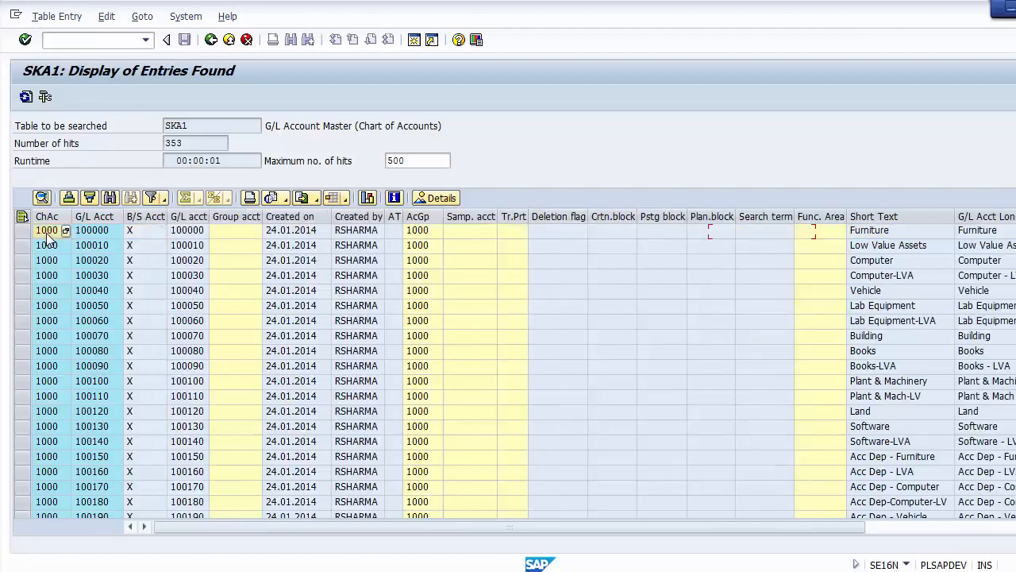
pyautogui.press('Down')
pyautogui.press('Down')
pyautogui.press('Down')
pyautogui.press('Down')
pyautogui.press('Down')
pyautogui.press('Down')
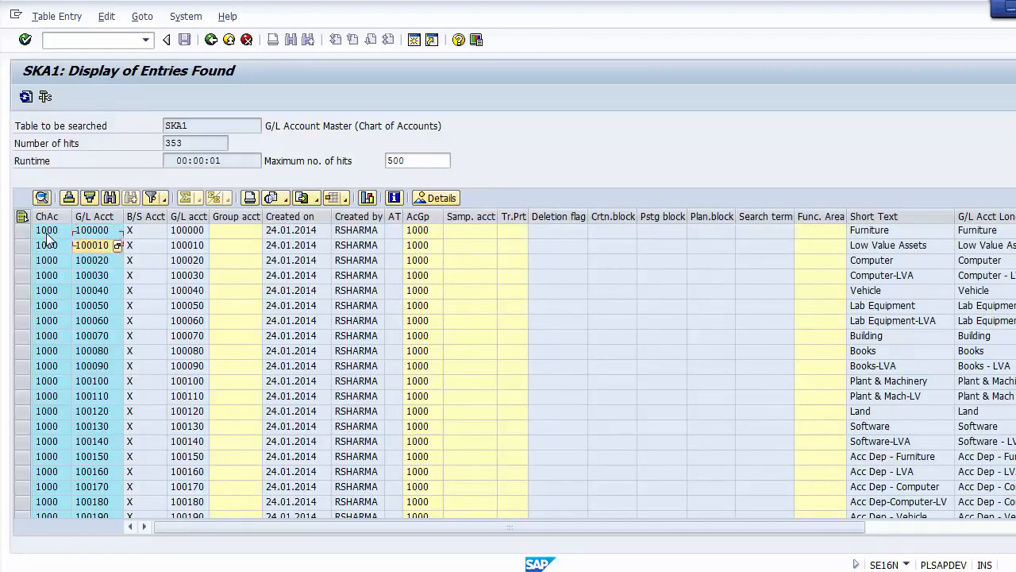
pyautogui.press('Down')
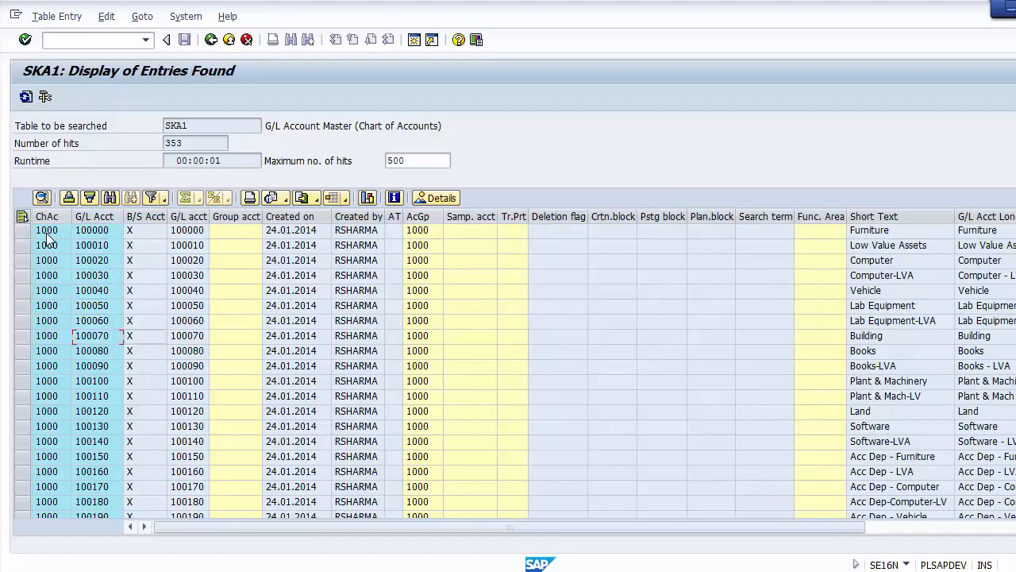
# Examine the entry for G/L account 100070 across all columns, from chart of accounts to its Short Text and G/L Acct Long Text
pyautogui.press('Right')
pyautogui.press('Right')
pyautogui.press('Right')
pyautogui.press('Right')
pyautogui.press('Left')
pyautogui.press('Left')
pyautogui.press('Left')
pyautogui.press('Left')
pyautogui.press('Left')
pyautogui.press('Left')
pyautogui.press('Left')
pyautogui.press('Left')
pyautogui.press('Left')
pyautogui.press('Left')
pyautogui.press('Left')
pyautogui.press('Left')
pyautogui.press('Left')
pyautogui.press('Left')
pyautogui.press('Left')
pyautogui.press('Left')
pyautogui.press('Left')
pyautogui.press('Left')
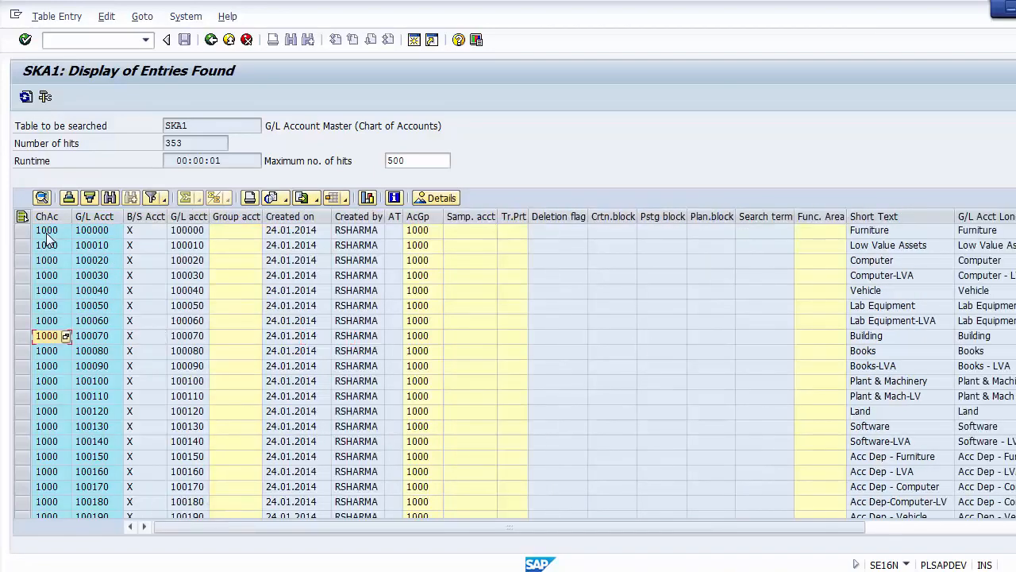
pyautogui.press('Right')
pyautogui.press('Right')
pyautogui.press('Right')
pyautogui.press('Right')
pyautogui.press('Right')
pyautogui.press('Right')
pyautogui.press('Right')
pyautogui.press('Right')
pyautogui.press('Right')
pyautogui.press('Right')
pyautogui.press('Right')
pyautogui.press('Right')
pyautogui.press('Right')
pyautogui.press('Right')
pyautogui.press('Right')
pyautogui.press('Right')
pyautogui.press('Right')
pyautogui.press('Right')
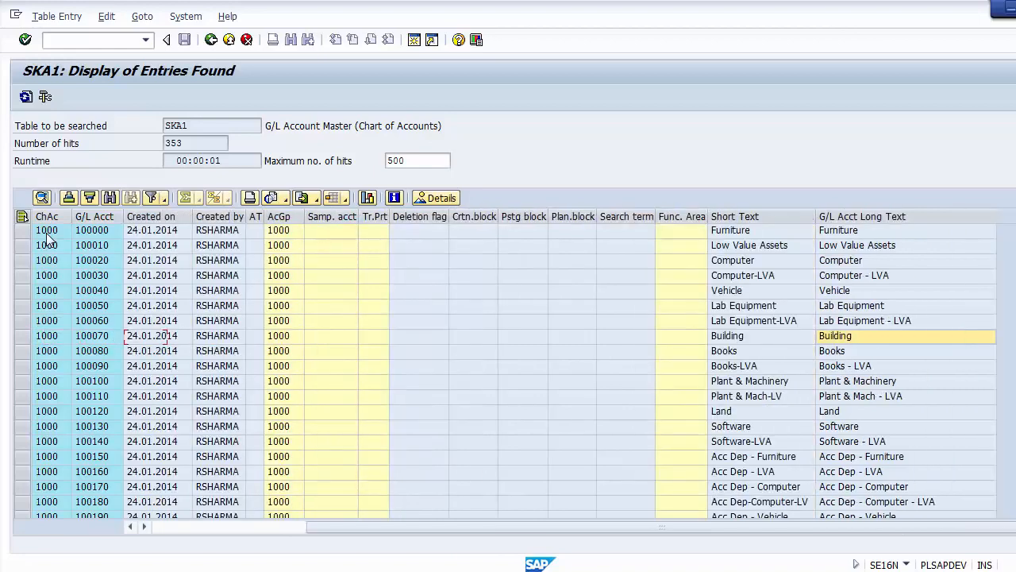
pyautogui.press('Left')
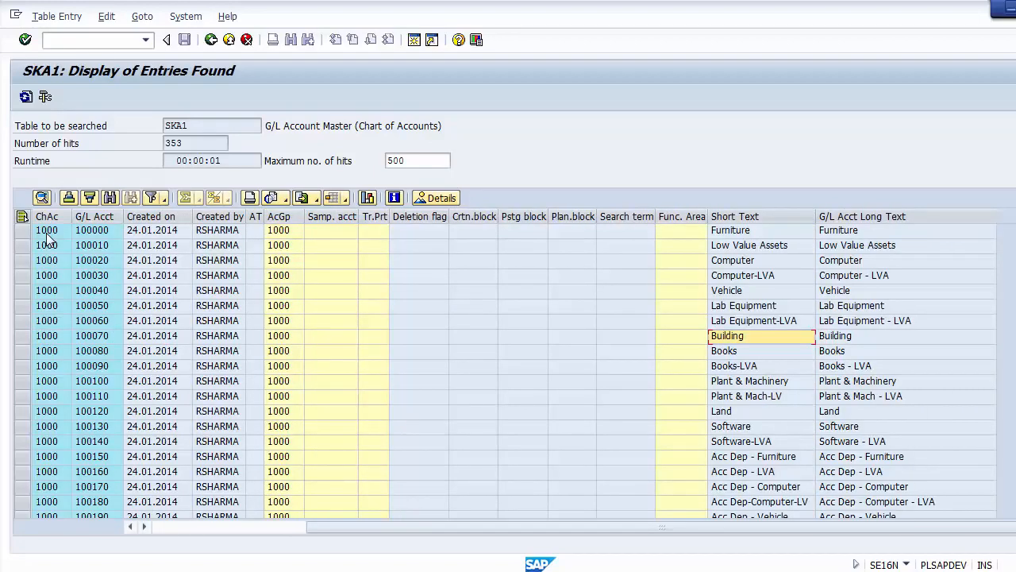
# Switch to the PowerPoint slide, highlight SKB1 on the GL Master line, and return to SAP
pyautogui.hotkey('alt', 'Tab')
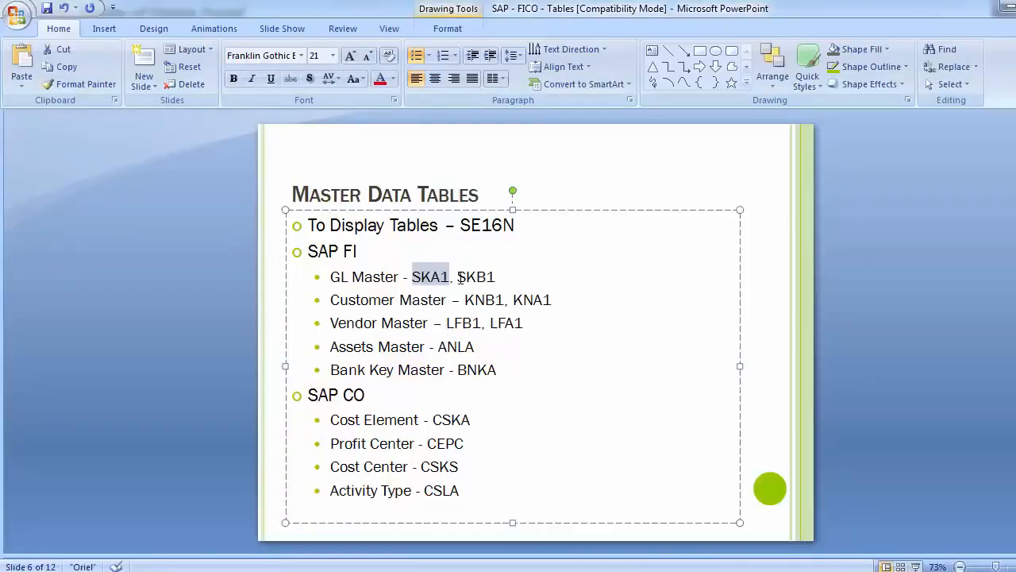
pyautogui.moveTo(457, 276); pyautogui.dragTo(500, 276)
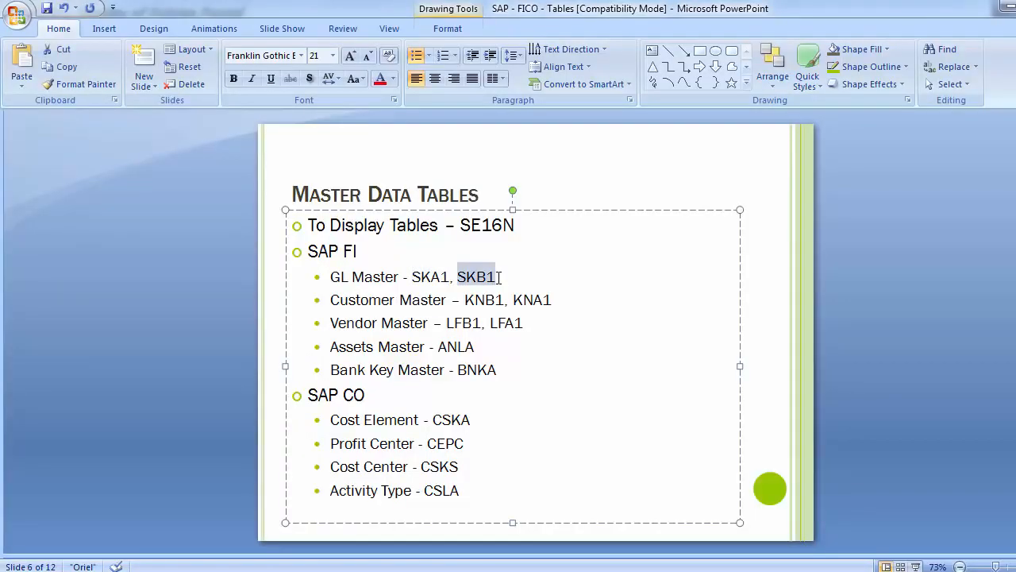
pyautogui.hotkey('alt', 'Tab')
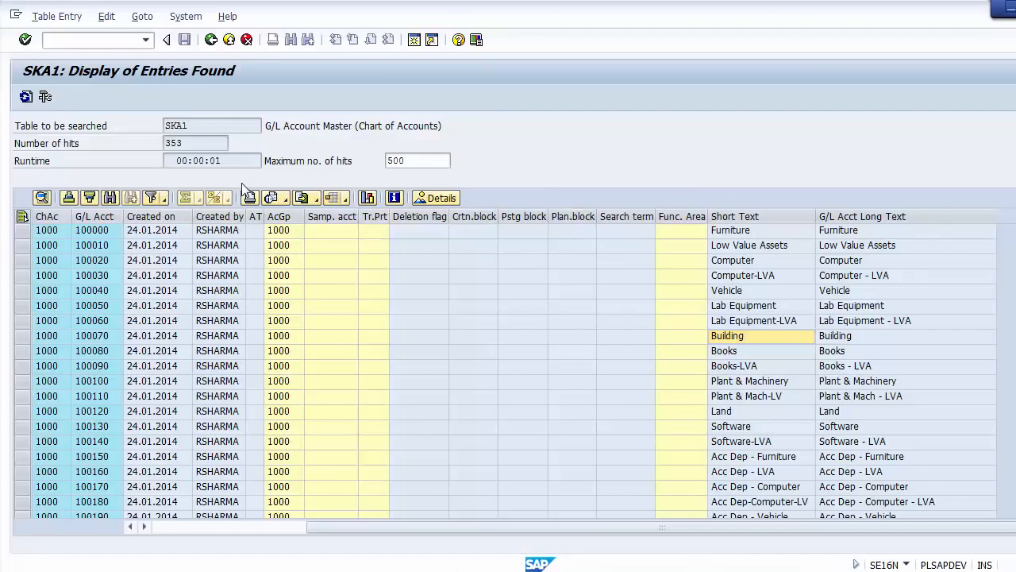
# Leave the SKA1 results and load table SKB1 in the General Table Display
pyautogui.click(211, 41)
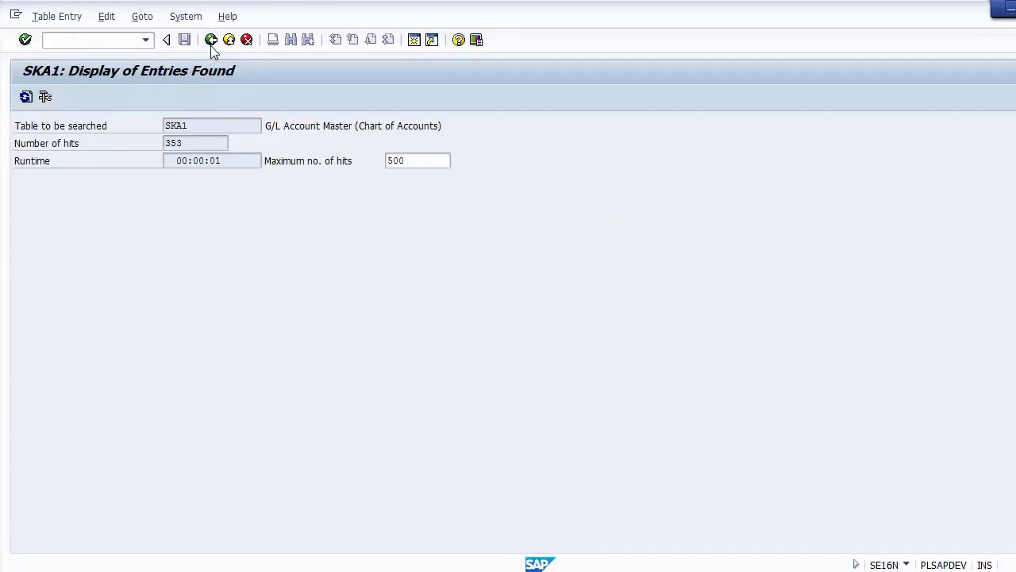
pyautogui.click(177, 125)
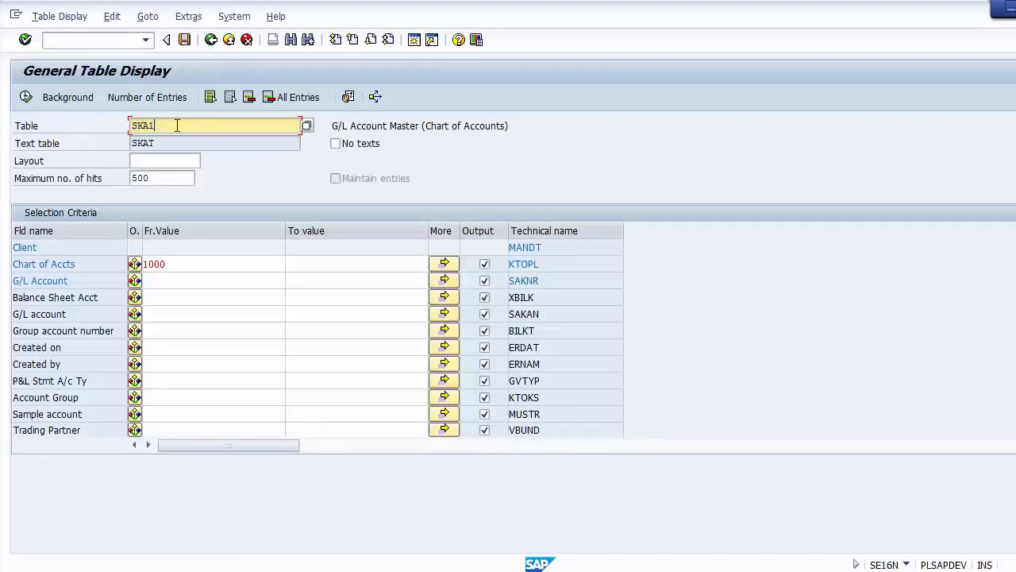
pyautogui.press('BackSpace')
pyautogui.press('BackSpace')
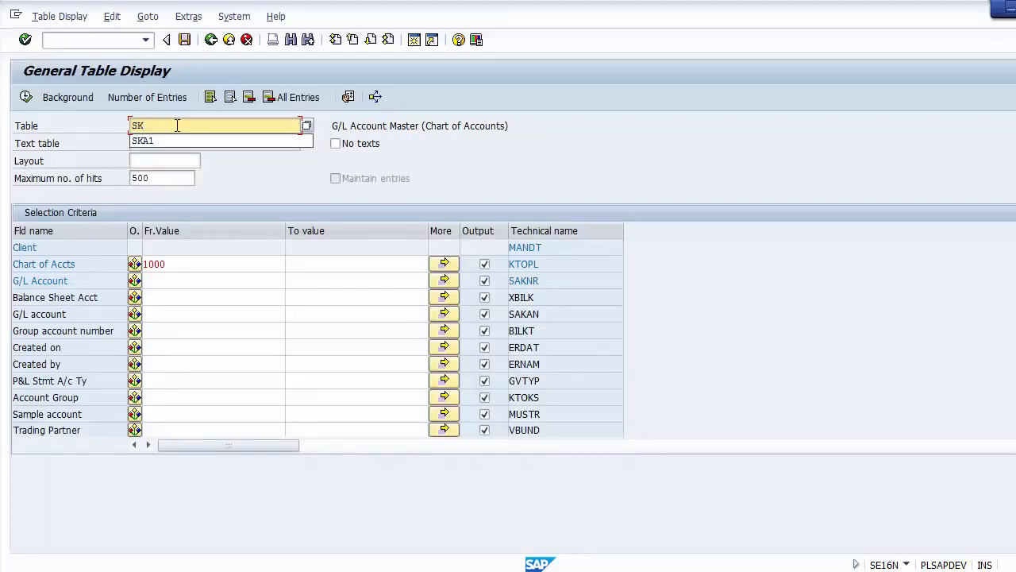
pyautogui.write('B1')
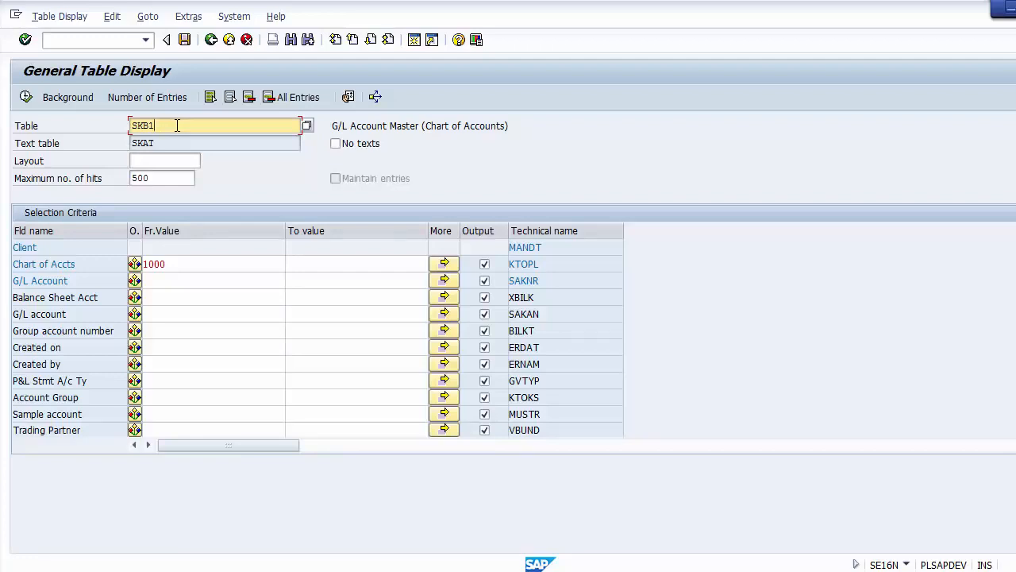
# Point out the SKB1 table name, its description, and the Company Code, G/L Account and Authorization fields by highlighting each
pyautogui.doubleClick(172, 126)
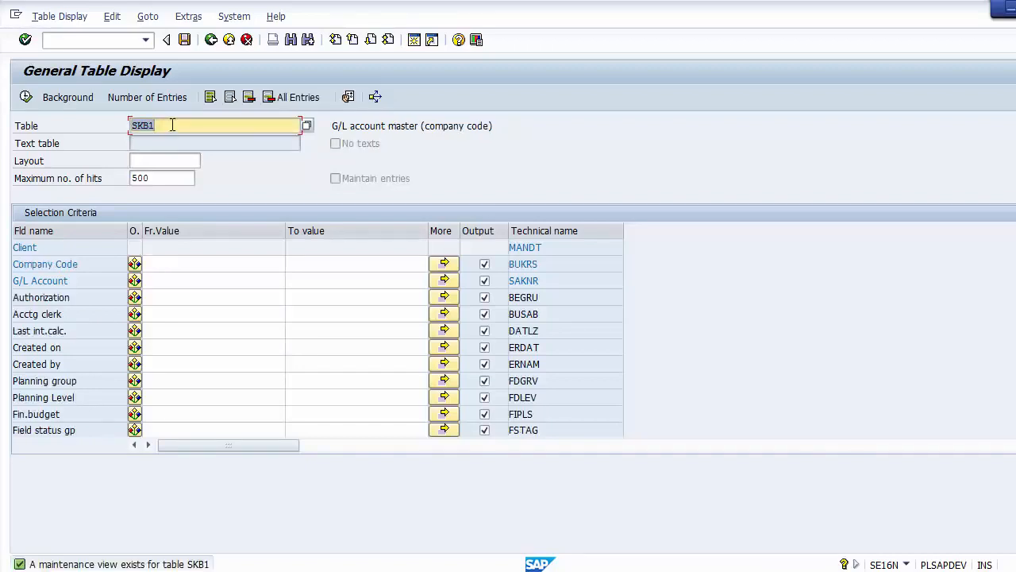
pyautogui.moveTo(334, 126); pyautogui.dragTo(518, 132)
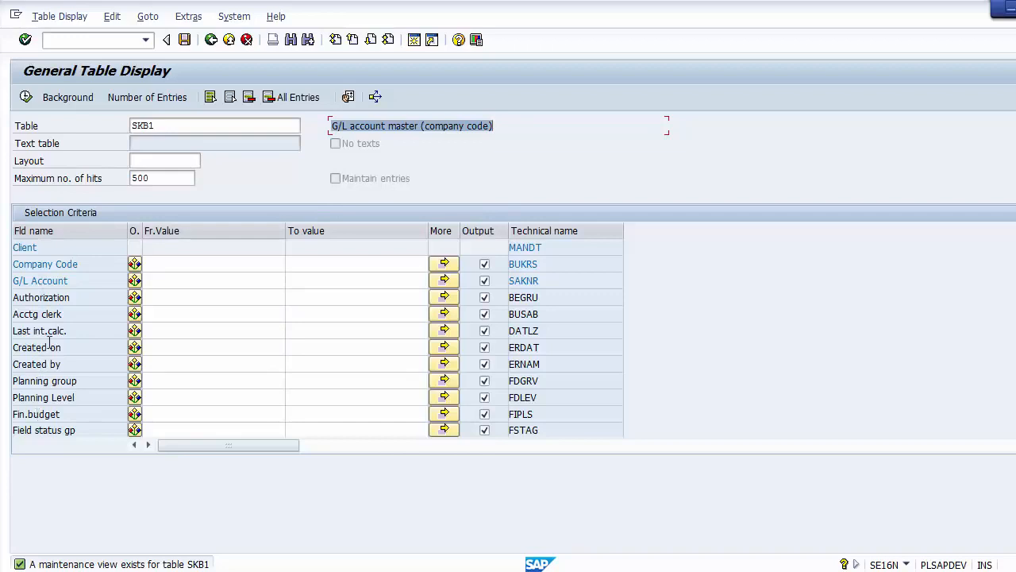
pyautogui.click(98, 262)
pyautogui.moveTo(98, 262); pyautogui.dragTo(12, 265)
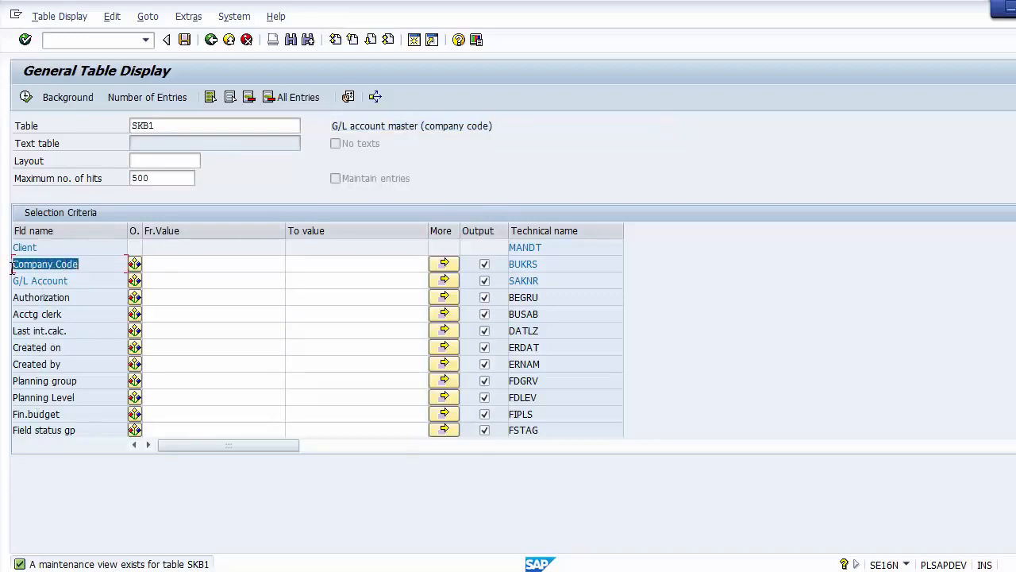
pyautogui.click(67, 282)
pyautogui.moveTo(66, 282); pyautogui.dragTo(13, 283)
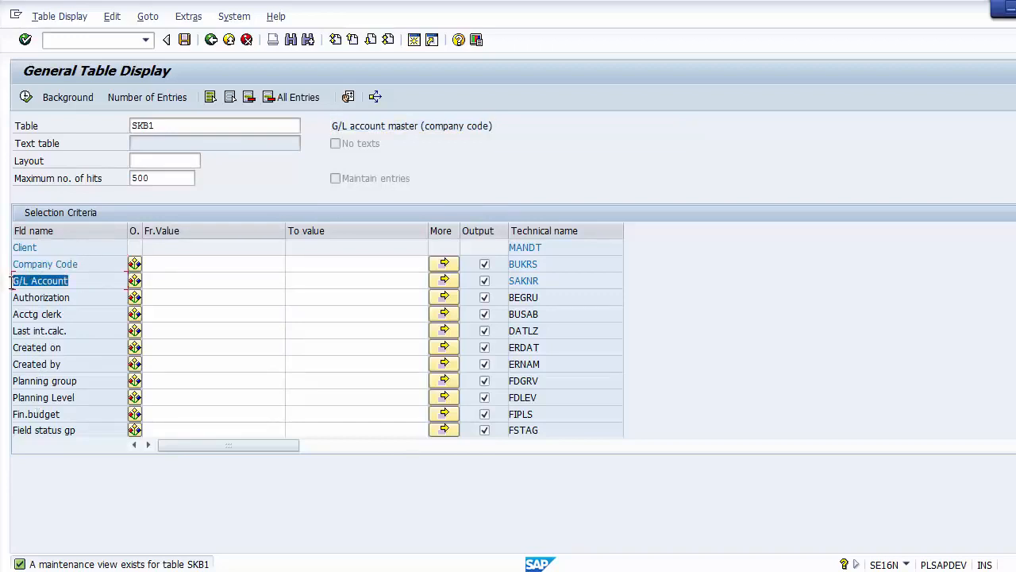
pyautogui.moveTo(71, 298); pyautogui.dragTo(10, 309)
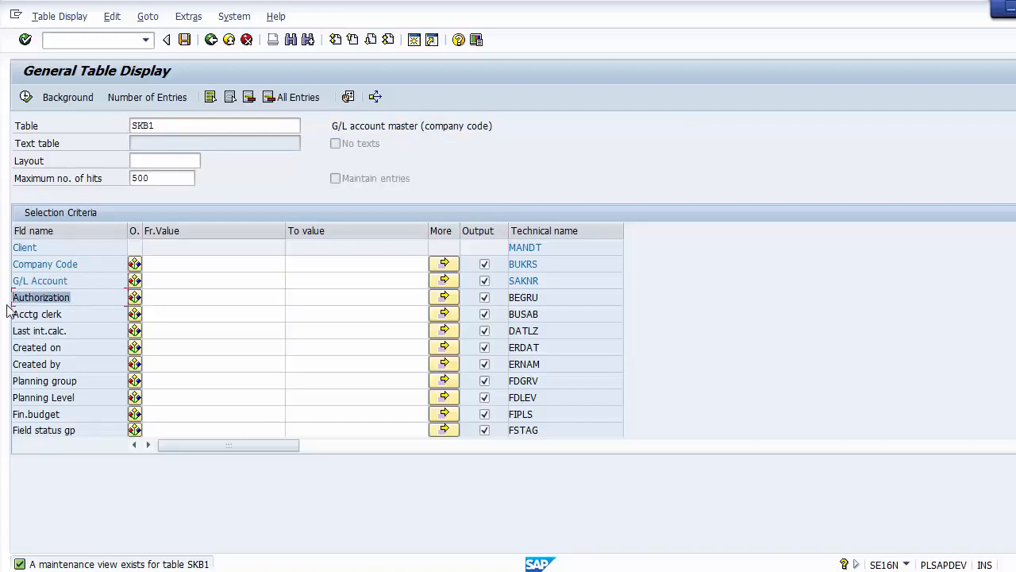
# Restrict the Company Code to 1000 and run the SKB1 table display
pyautogui.click(163, 262)
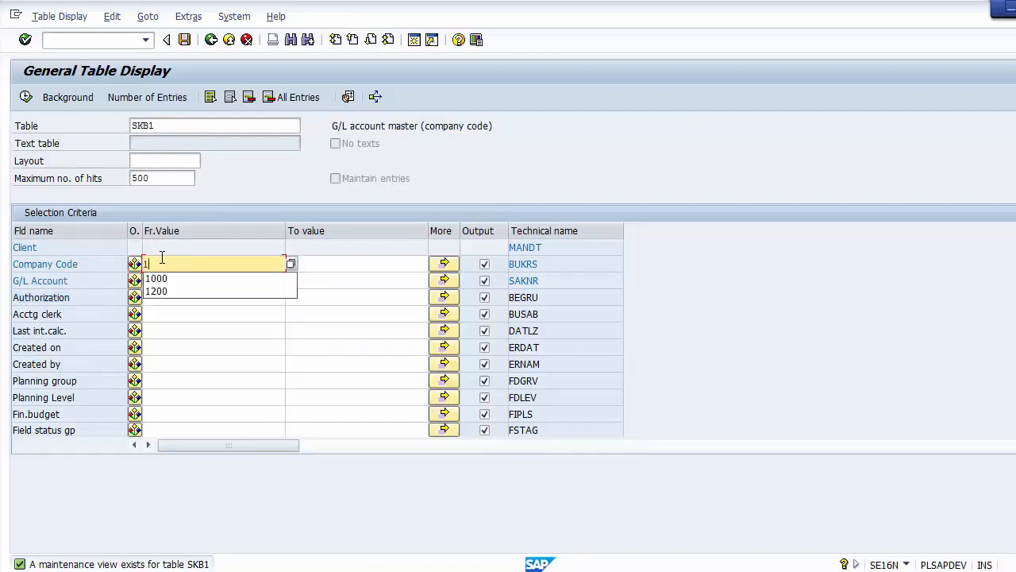
pyautogui.write('1000')
pyautogui.press('BackSpace')
pyautogui.press('BackSpace')
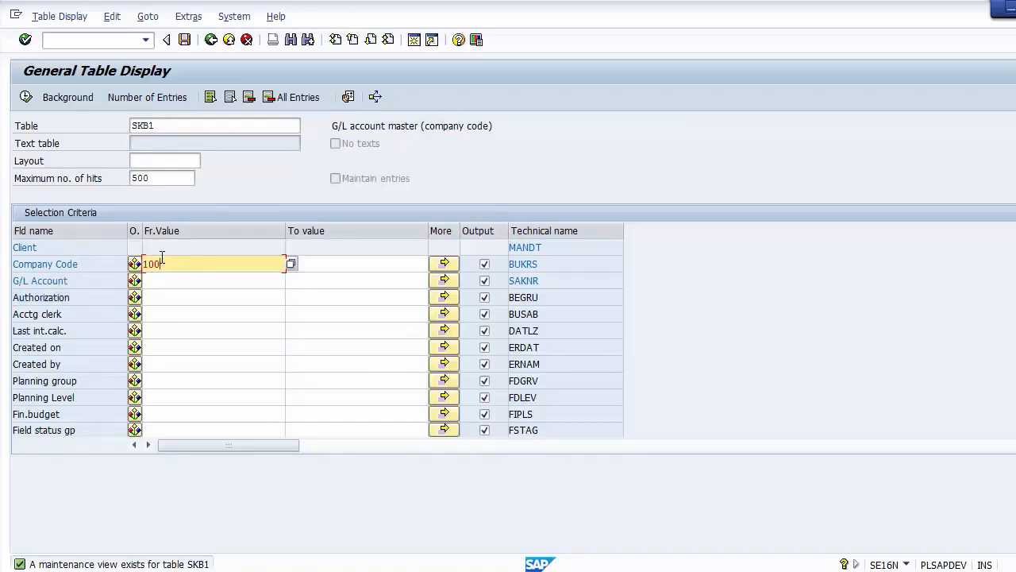
pyautogui.write('00')
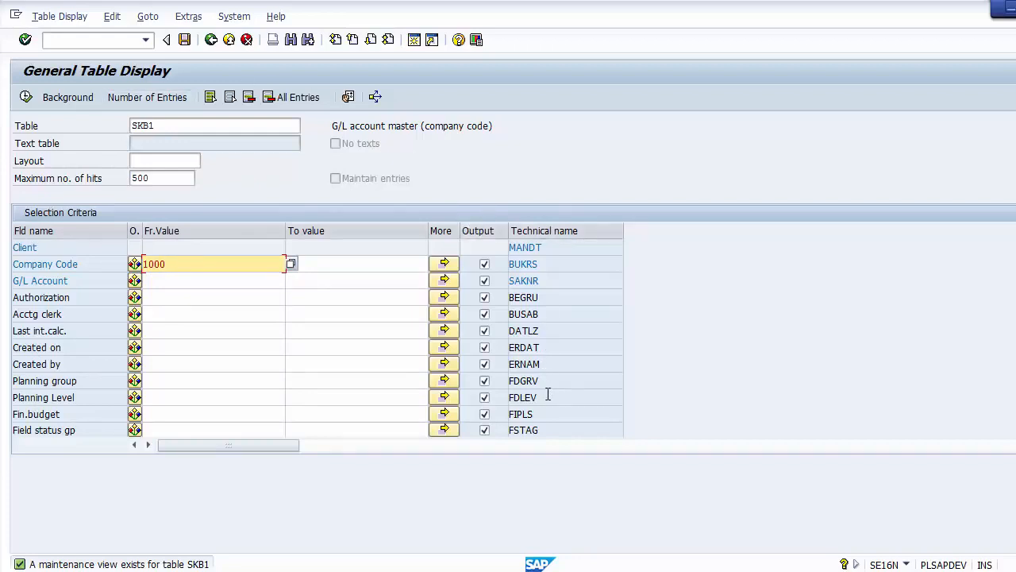
pyautogui.click(25, 97)
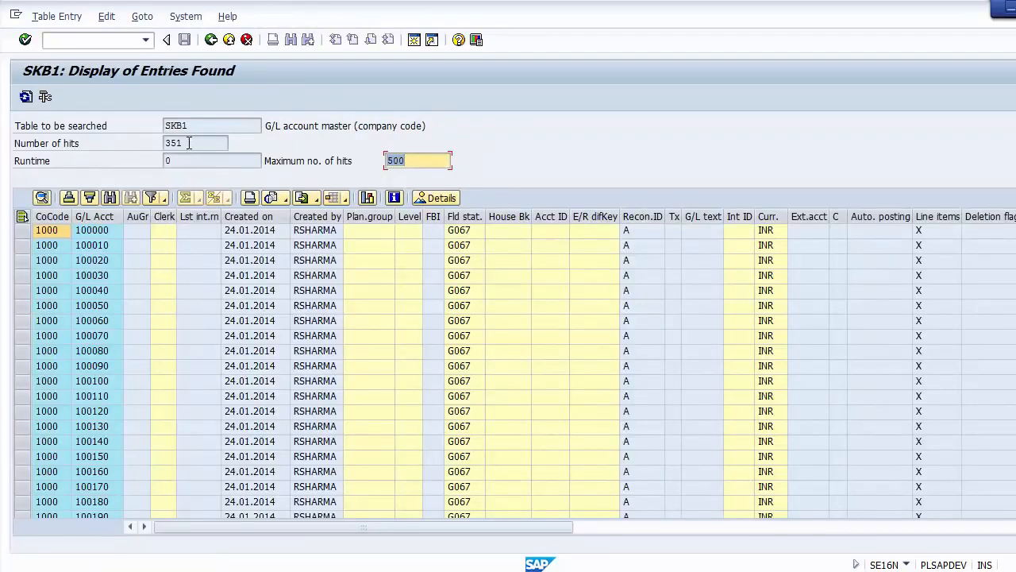
# Examine the number of SKB1 hits and the first entry's columns from company code to field status group
pyautogui.moveTo(182, 143); pyautogui.dragTo(156, 143)
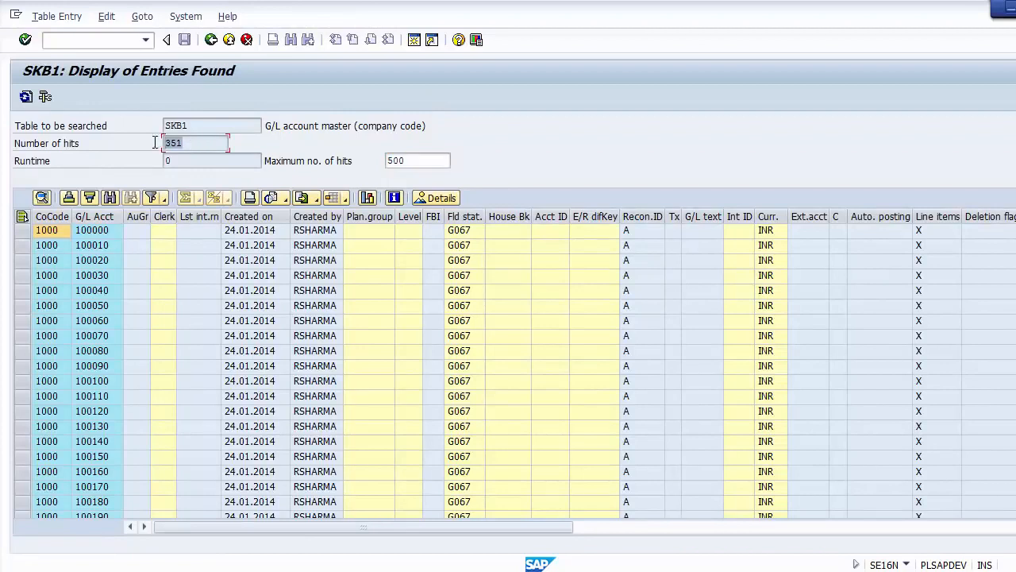
pyautogui.click(183, 143)
pyautogui.click(45, 230)
pyautogui.press('Right')
pyautogui.press('Right')
pyautogui.press('Right')
pyautogui.press('Right')
pyautogui.press('Right')
pyautogui.press('Right')
pyautogui.press('Right')
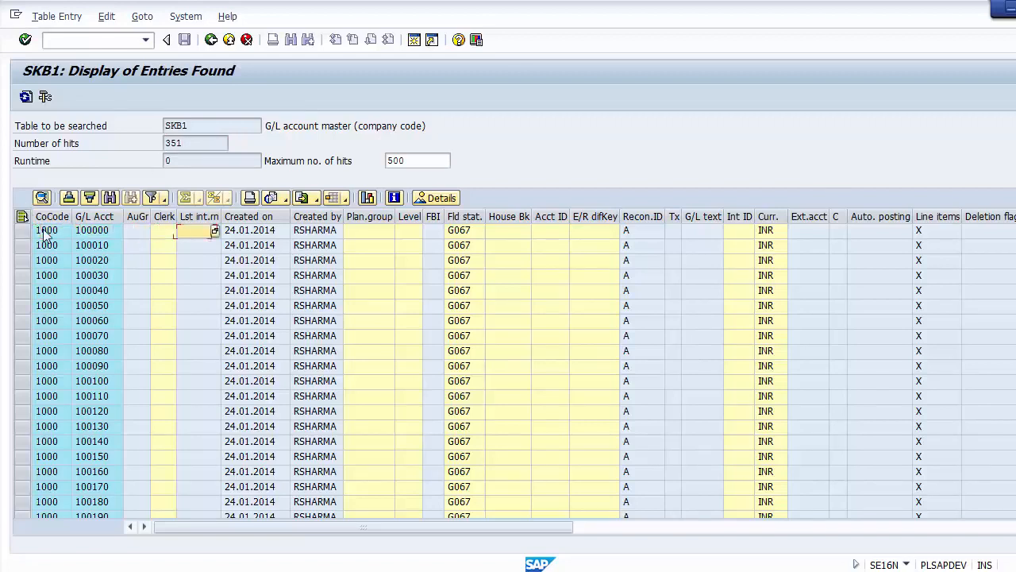
pyautogui.press('Right')
pyautogui.press('Right')
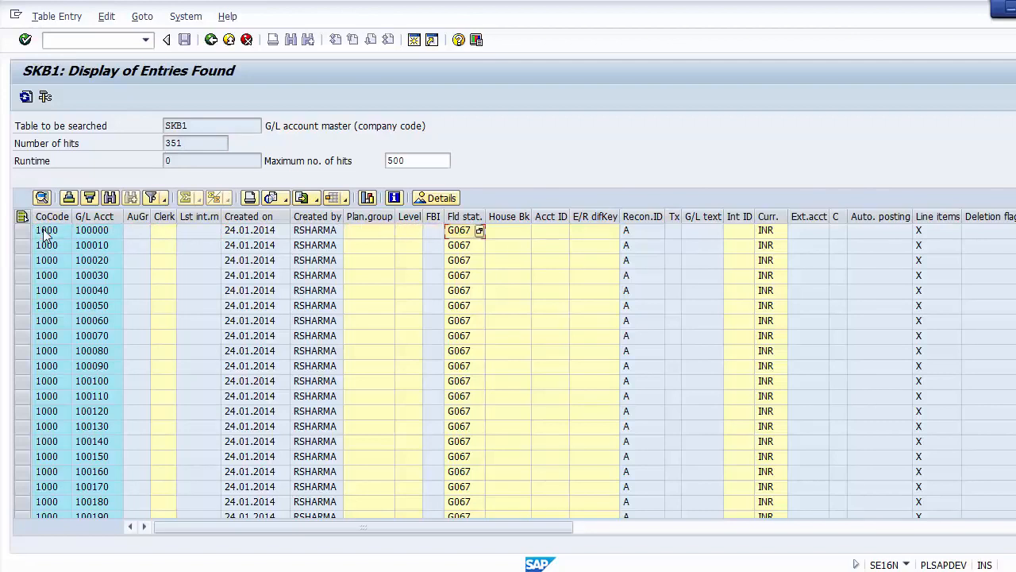
# Examine the first SKB1 entry's columns from house bank through reconciliation ID and currency to line items
pyautogui.press('Right')
pyautogui.press('Right')
pyautogui.press('Right')
pyautogui.press('Right')
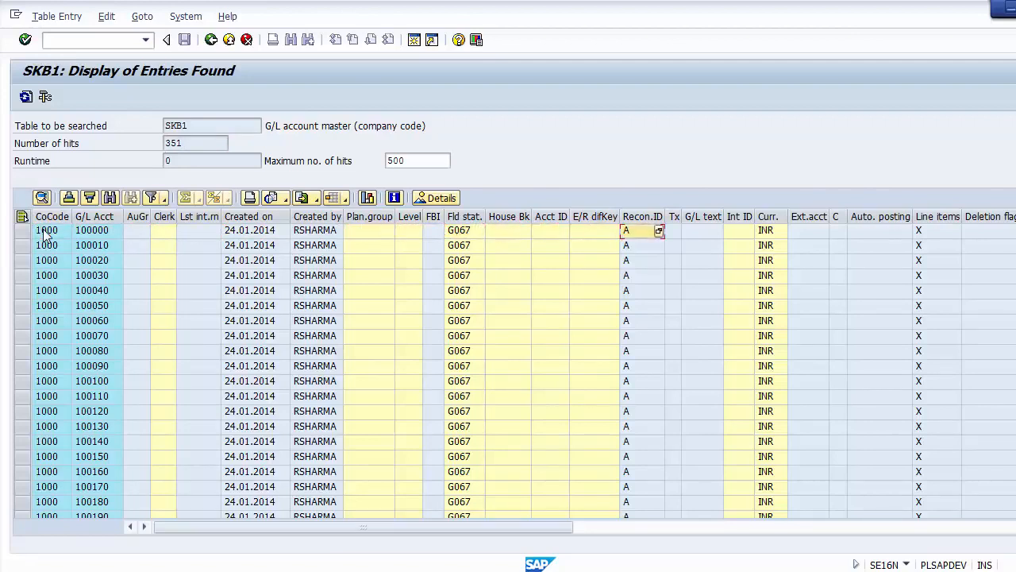
pyautogui.press('Right')
pyautogui.press('Right')
pyautogui.press('Right')
pyautogui.press('Right')
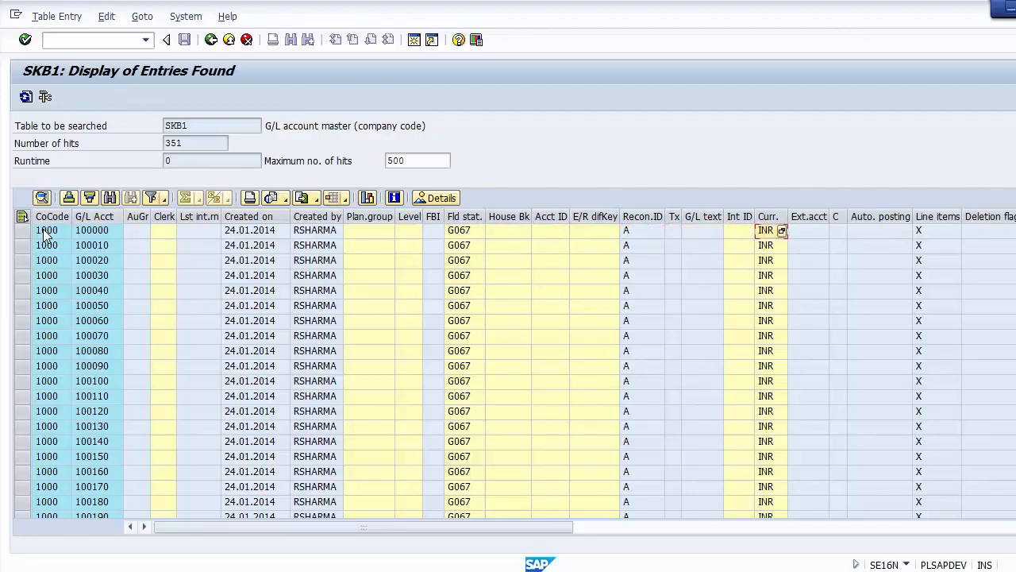
pyautogui.press('Right')
pyautogui.press('Right')
pyautogui.press('Right')
pyautogui.press('Right')
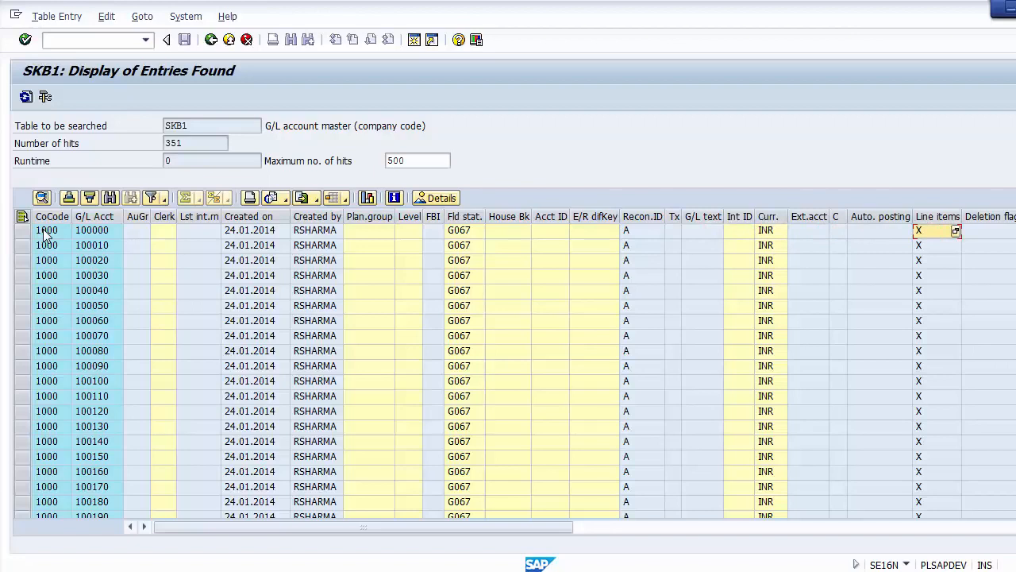
# Examine the first SKB1 entry's columns from deletion flag through sort key to valuation group and beyond, returning to its company code
pyautogui.press('Right')
pyautogui.press('Right')
pyautogui.press('Right')
pyautogui.press('Right')
pyautogui.press('Right')
pyautogui.press('Right')
pyautogui.press('Right')
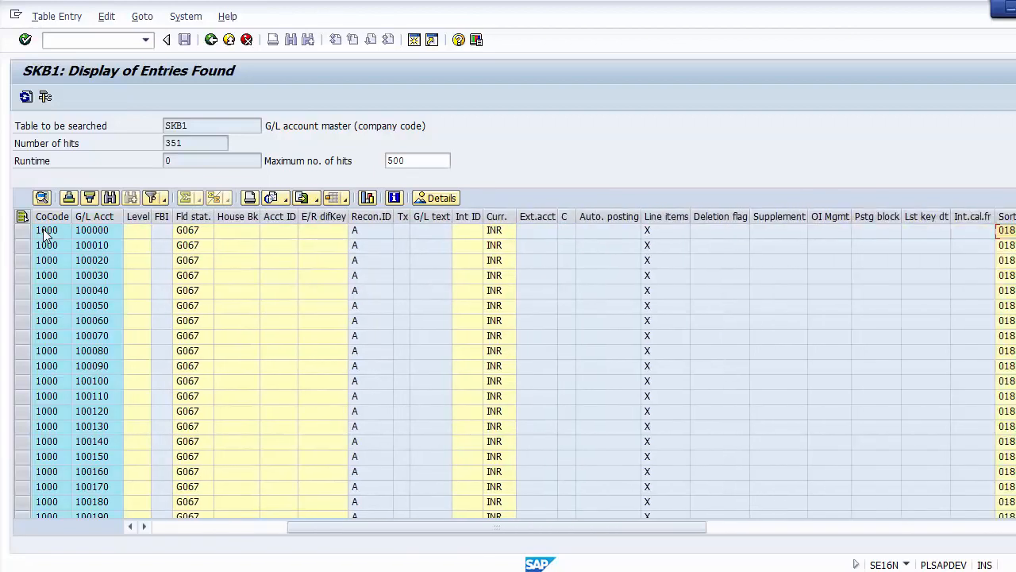
pyautogui.press('Right')
pyautogui.press('Right')
pyautogui.press('Right')
pyautogui.press('Left')
pyautogui.press('Left')
pyautogui.press('Left')
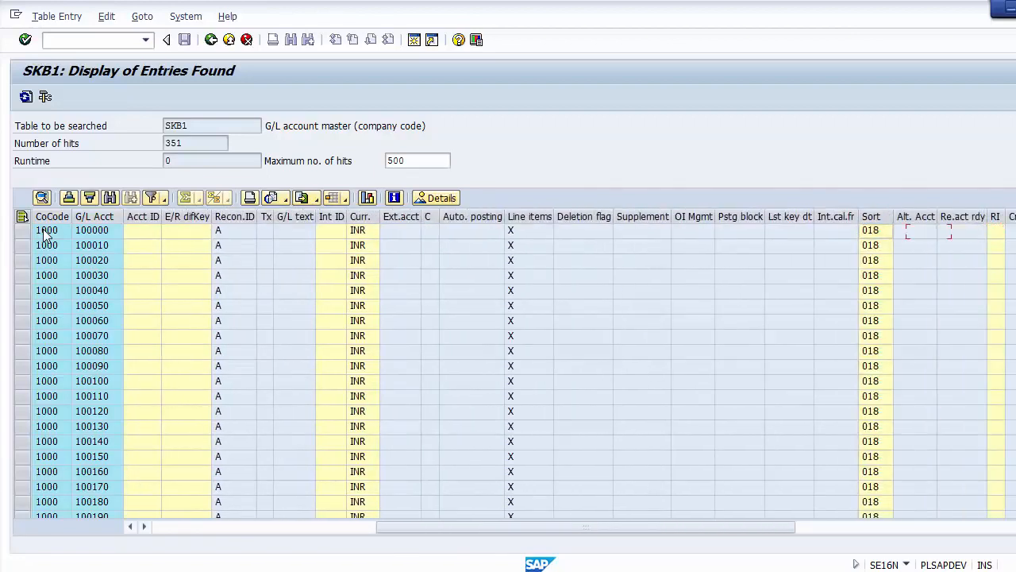
pyautogui.press('Right')
pyautogui.press('Right')
pyautogui.press('Right')
pyautogui.press('Right')
pyautogui.press('Right')
pyautogui.press('Right')
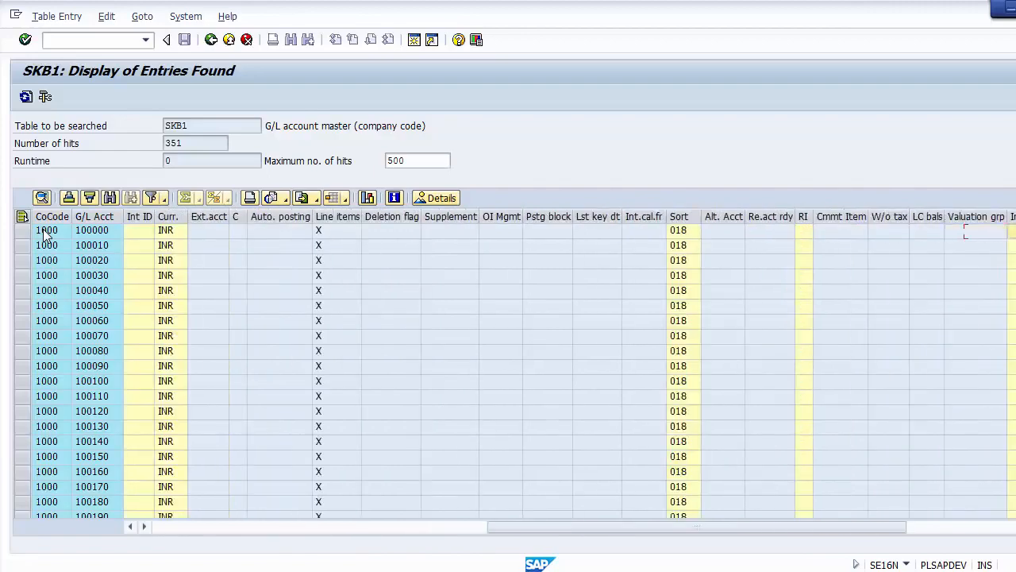
pyautogui.press('Right')
pyautogui.press('Right')
pyautogui.press('Right')
pyautogui.press('Right')
pyautogui.press('Left')
pyautogui.press('Left')
pyautogui.press('Left')
pyautogui.press('Left')
pyautogui.press('Left')
pyautogui.press('Left')
pyautogui.press('Left')
pyautogui.press('Left')
pyautogui.press('Left')
pyautogui.press('Left')
pyautogui.press('Left')
pyautogui.press('Left')
pyautogui.press('Left')
pyautogui.press('Left')
pyautogui.press('Left')
pyautogui.press('Left')
pyautogui.press('Left')
pyautogui.press('Left')
pyautogui.press('Left')
pyautogui.press('Left')
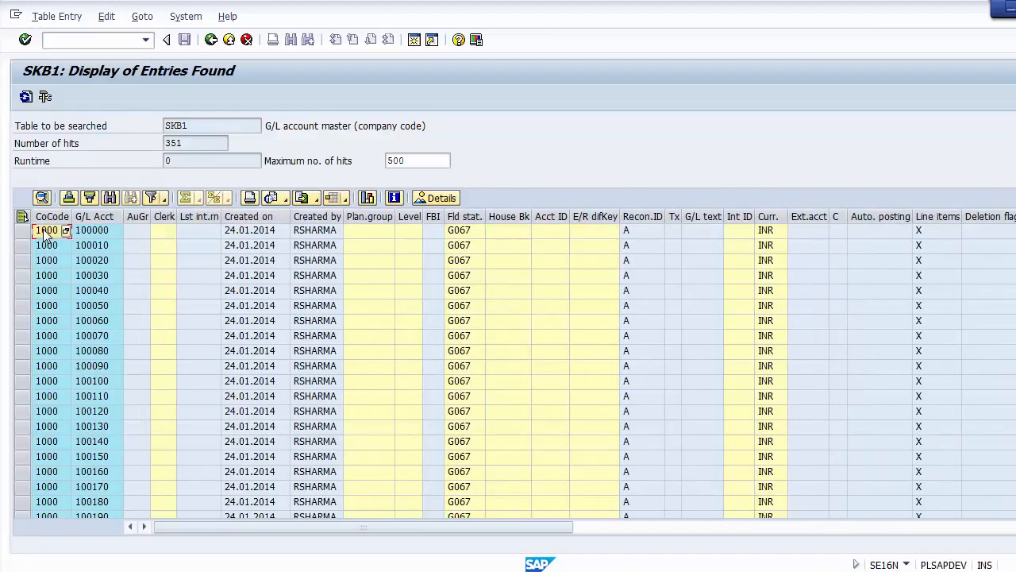
# Leave the SKB1 results, check the Customer Master tables on the PowerPoint slide, and return to the SAP table selection
pyautogui.click(211, 41)
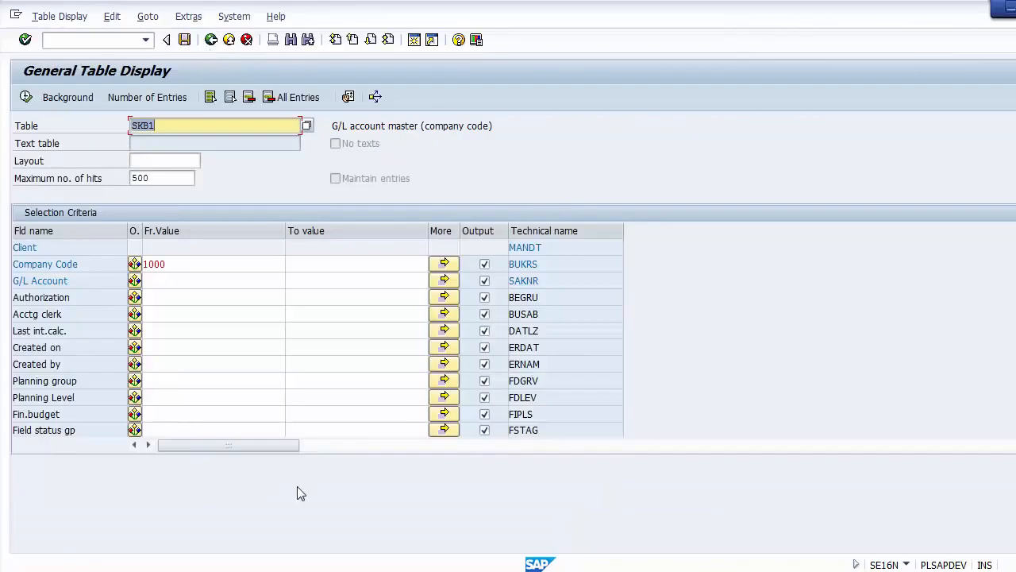
pyautogui.hotkey('alt', 'Tab')
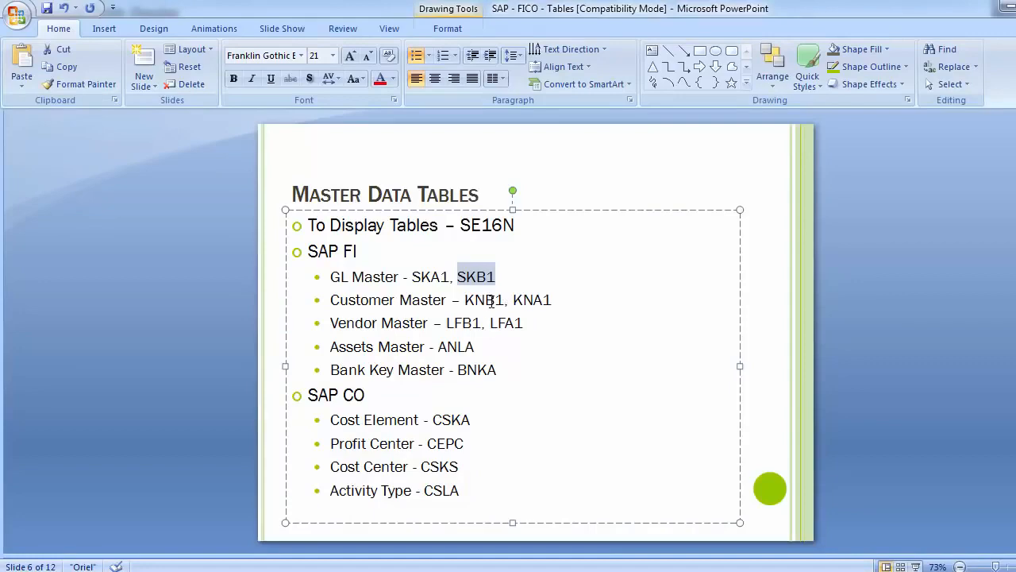
pyautogui.hotkey('alt', 'Tab')
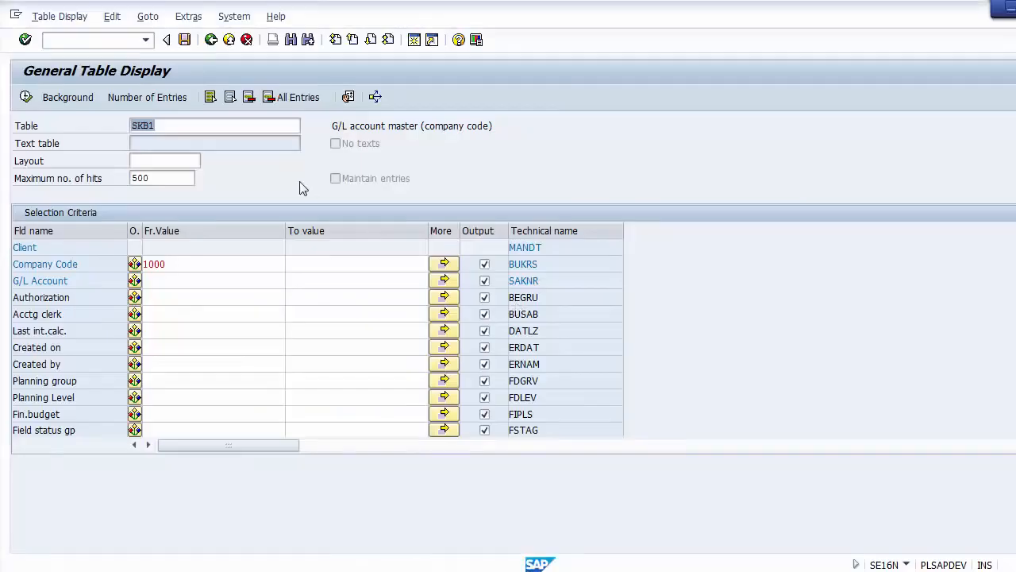
# Load table KNA1, check its description and customer selection fields, and display its entries without selection restrictions
pyautogui.write('K')
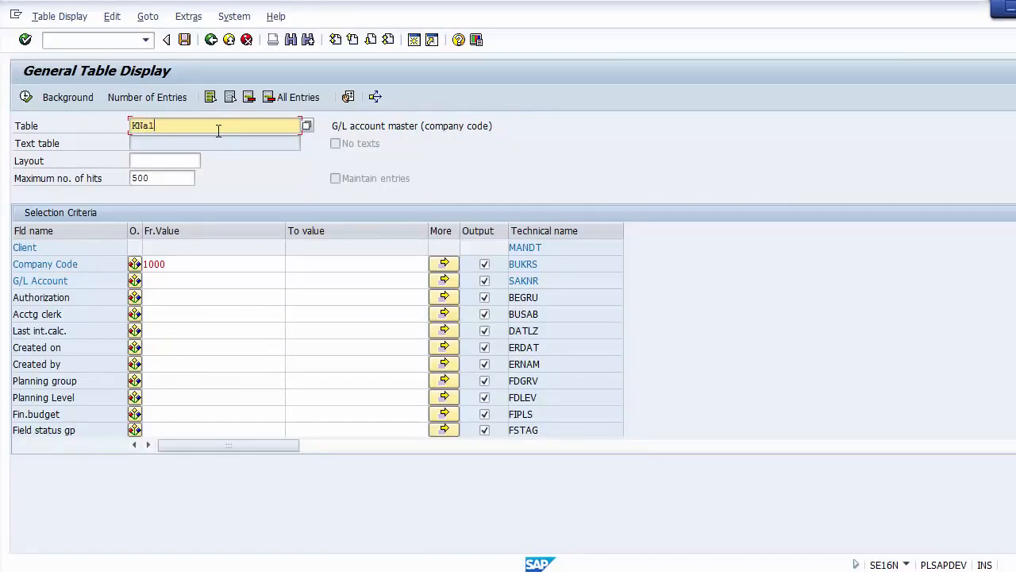
pyautogui.write('Na1')
pyautogui.press('Return')
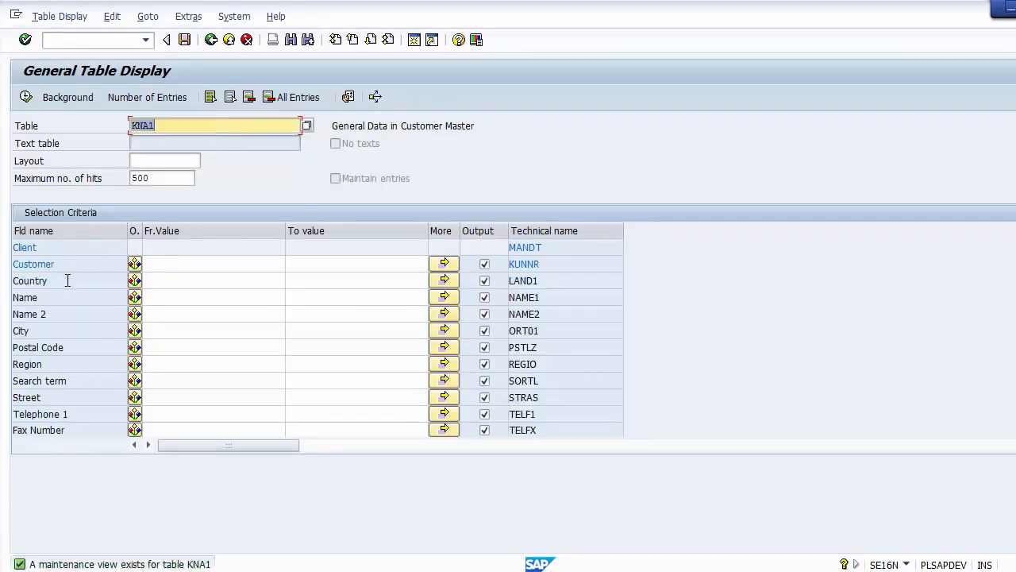
pyautogui.click(67, 267)
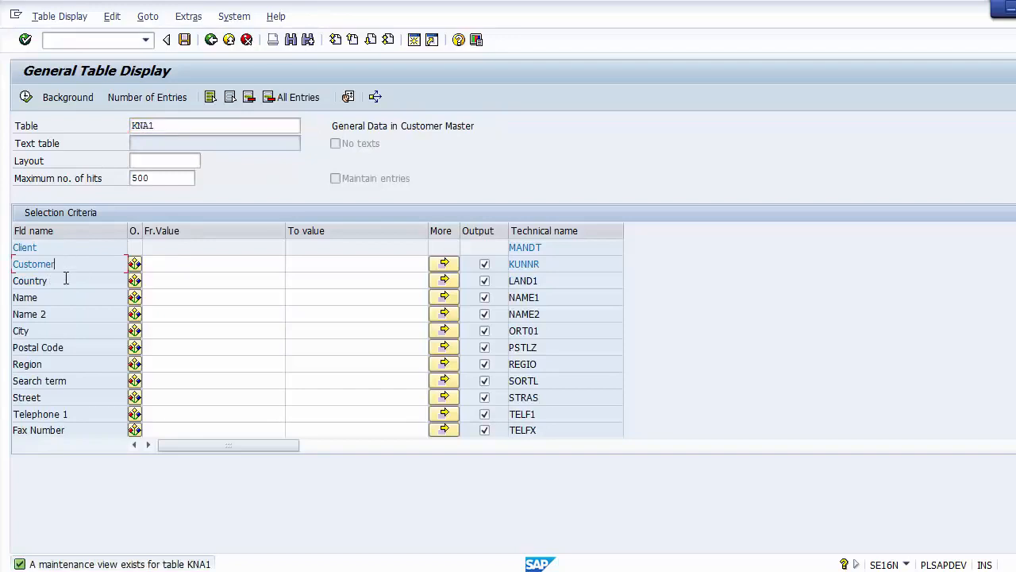
pyautogui.click(65, 318)
pyautogui.moveTo(333, 126); pyautogui.dragTo(497, 124)
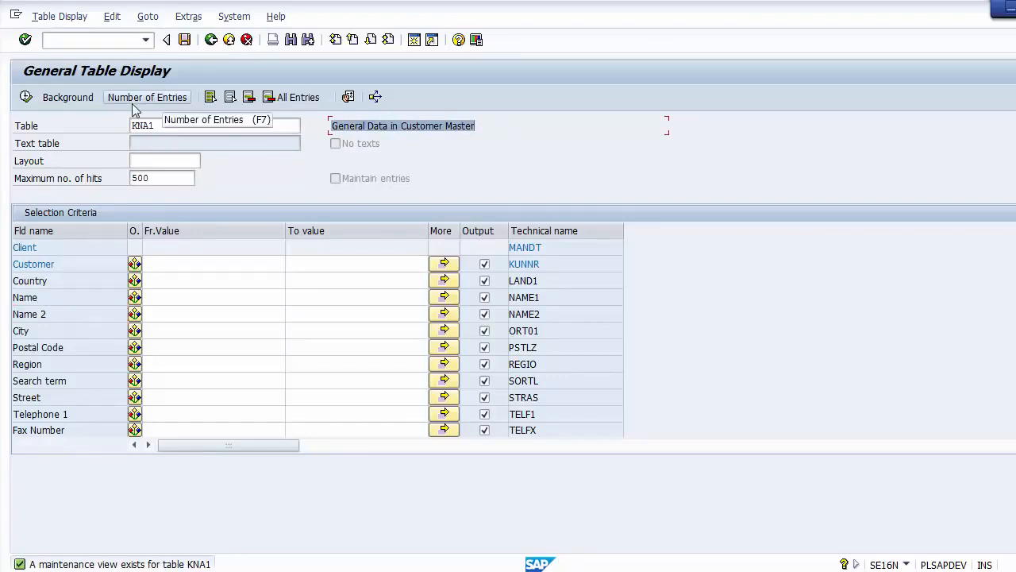
pyautogui.click(25, 98)
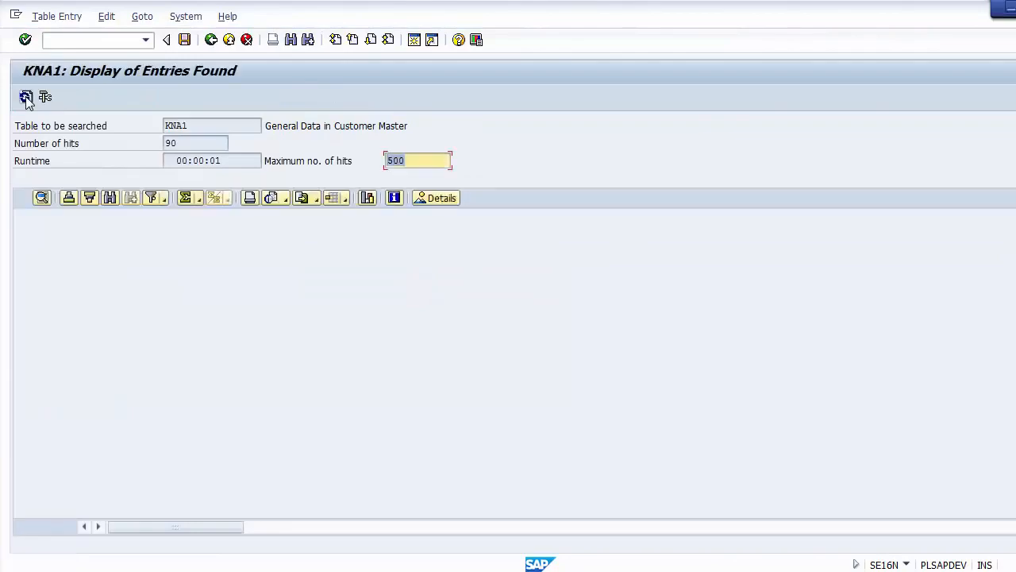
# Examine the number of KNA1 hits and the first customer's columns from customer number to postal code, ending on the third customer
pyautogui.click(172, 143)
pyautogui.click(141, 231)
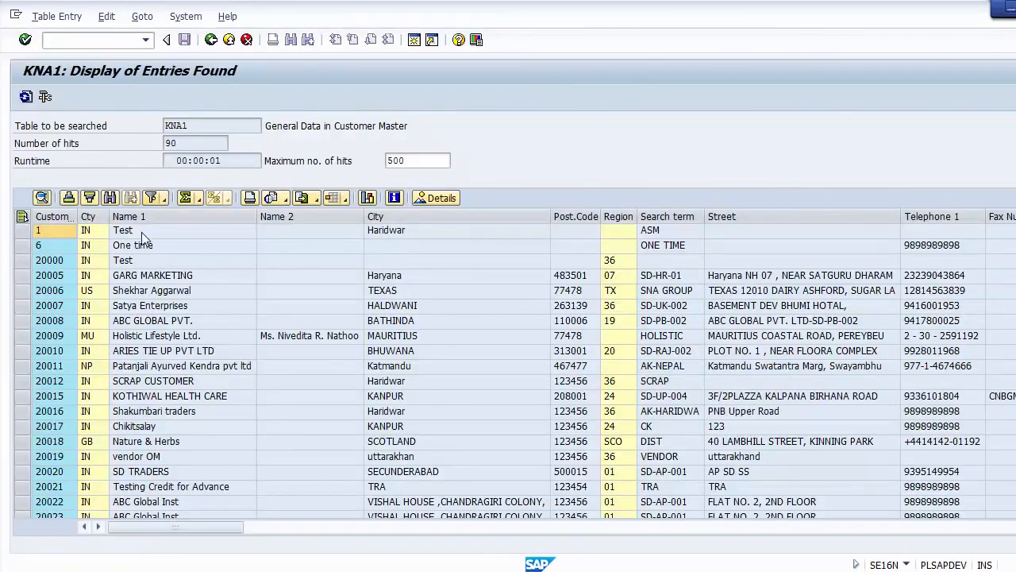
pyautogui.press('Left')
pyautogui.press('Left')
pyautogui.press('Right')
pyautogui.press('Right')
pyautogui.press('Right')
pyautogui.press('Right')
pyautogui.press('Right')
pyautogui.press('Left')
pyautogui.press('Left')
pyautogui.press('Left')
pyautogui.press('Left')
pyautogui.press('Left')
pyautogui.press('Down')
pyautogui.press('Down')
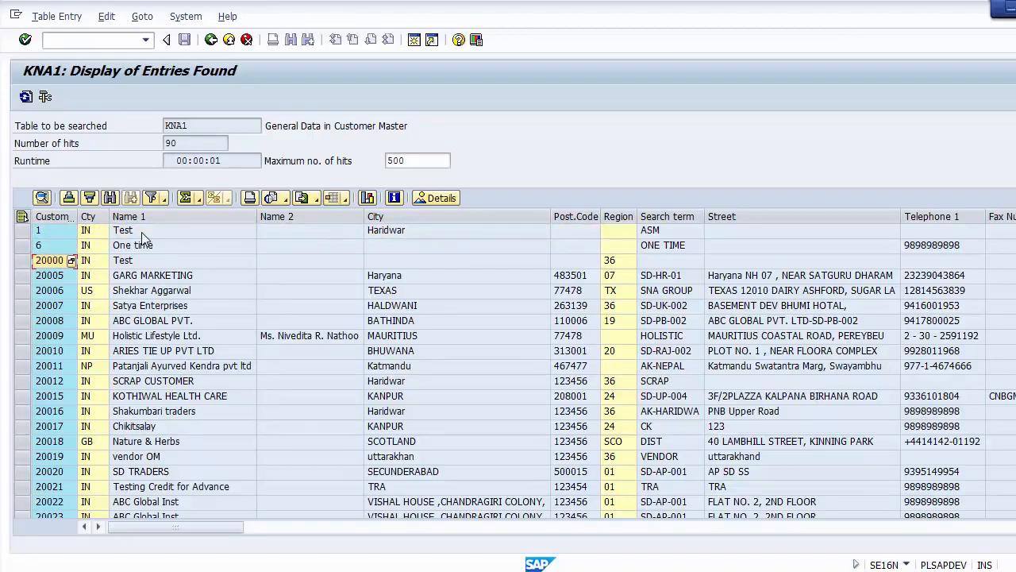
# Examine the third and fourth KNA1 customers' columns from country and name through region, search term and street to Telephone 1
pyautogui.press('Right')
pyautogui.press('Right')
pyautogui.press('Right')
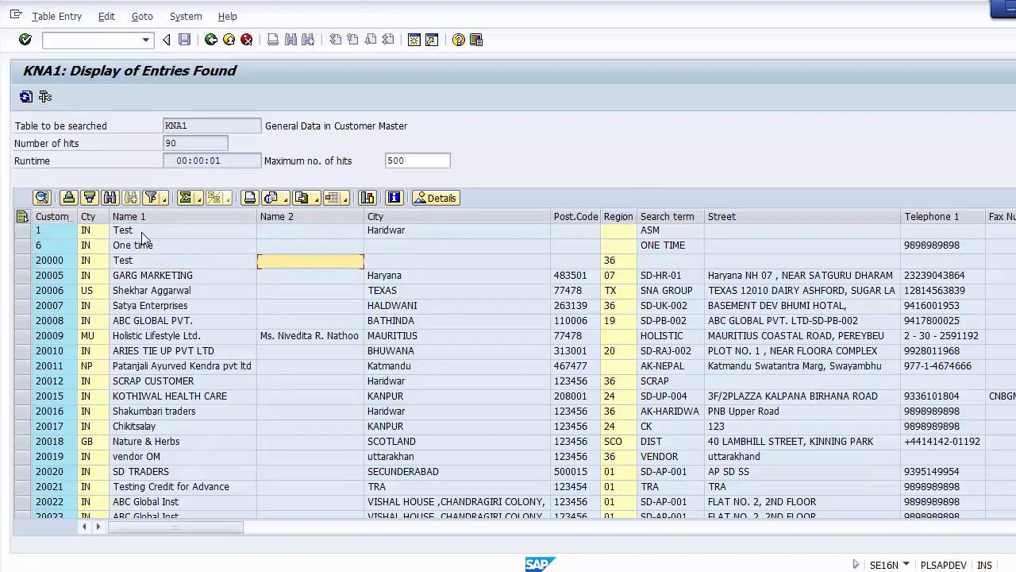
pyautogui.press('Left')
pyautogui.press('Right')
pyautogui.press('Right')
pyautogui.press('Right')
pyautogui.press('Right')
pyautogui.press('Right')
pyautogui.press('Right')
pyautogui.press('Right')
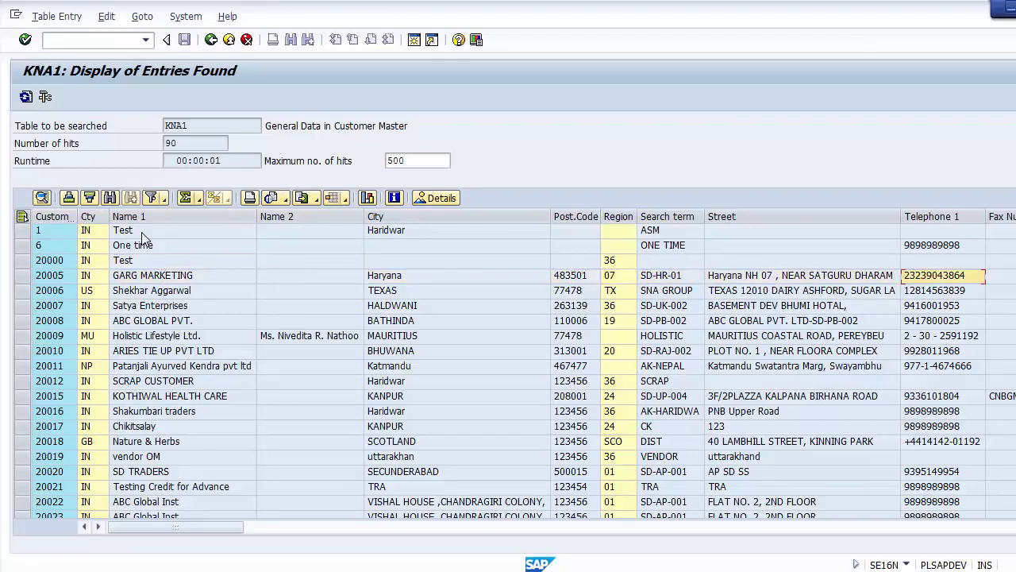
pyautogui.press('Right')
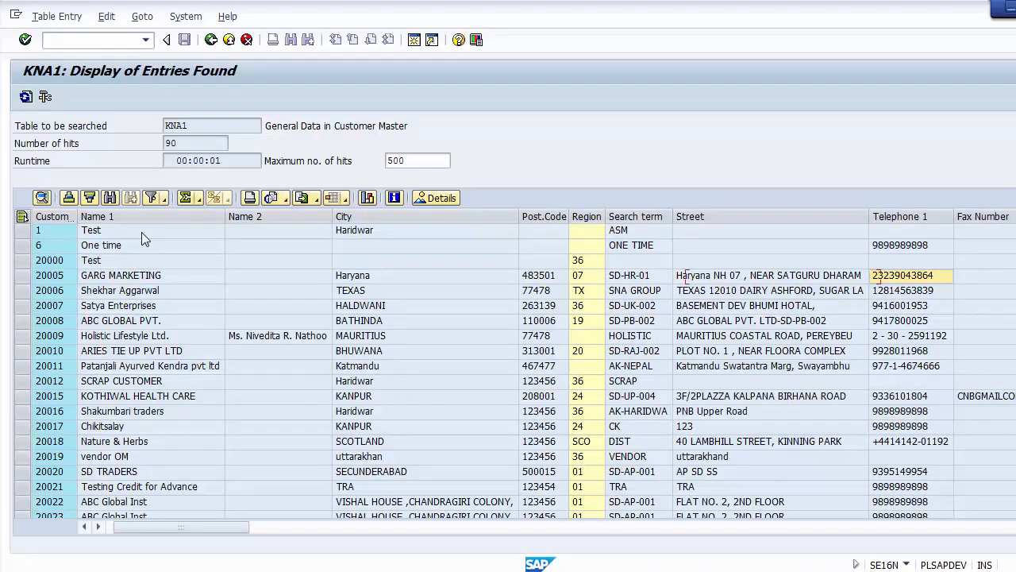
# Examine the fourth KNA1 customer's columns from fax number and one-time indicator through address, names and city to title and order block
pyautogui.press('Right')
pyautogui.press('Right')
pyautogui.press('Right')
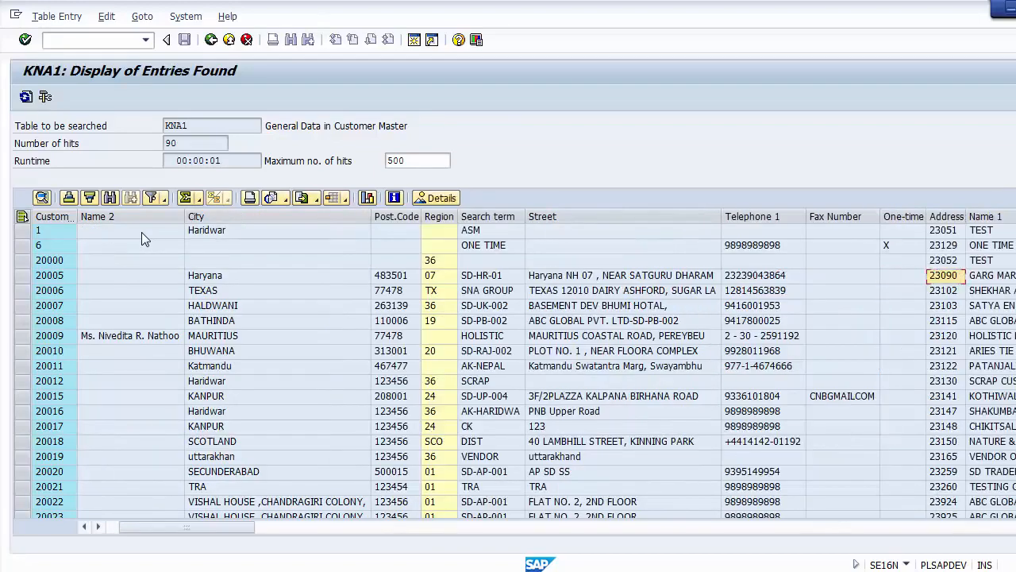
pyautogui.press('Right')
pyautogui.press('Right')
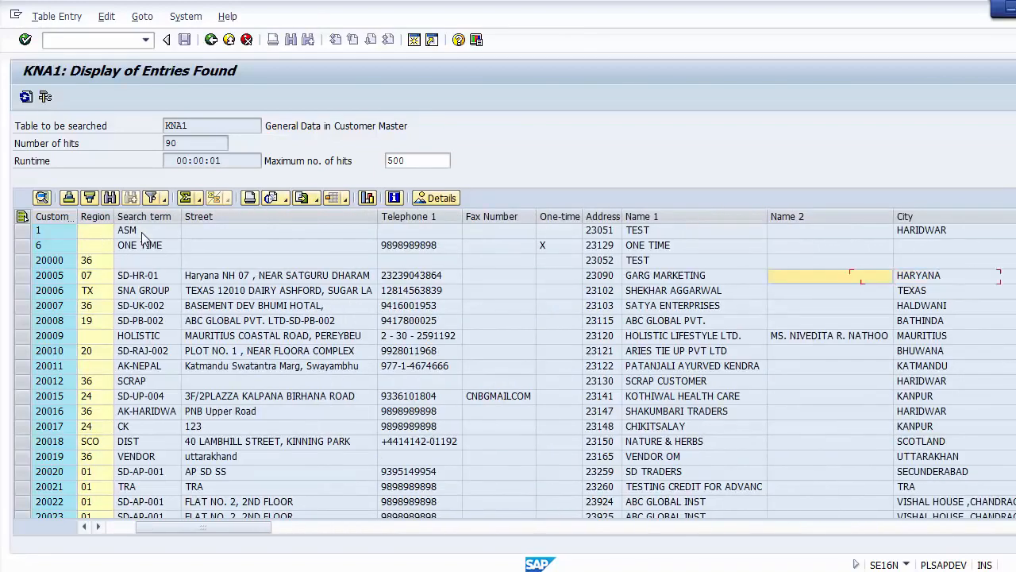
pyautogui.press('Right')
pyautogui.press('Right')
pyautogui.press('Right')
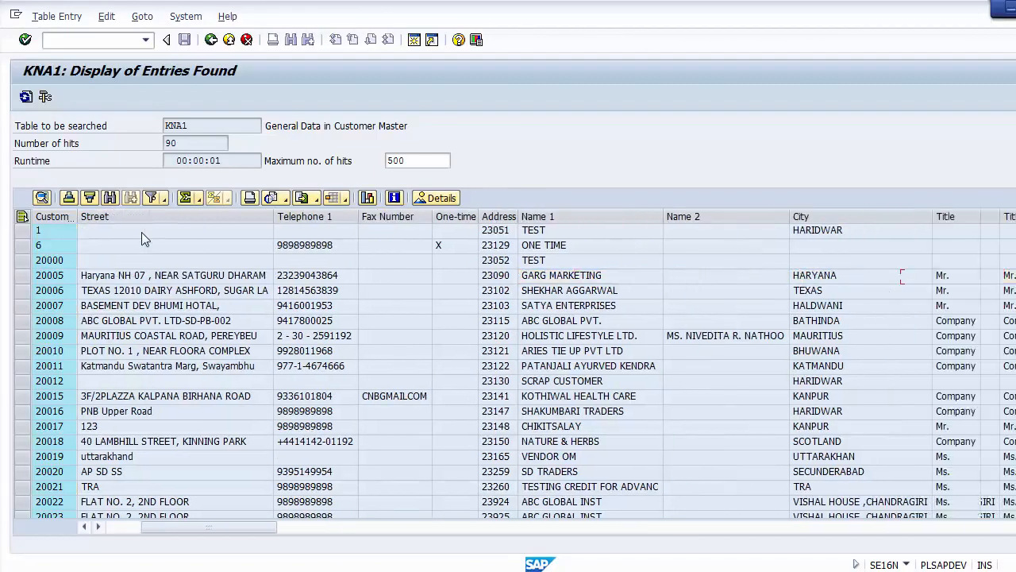
pyautogui.press('Right')
pyautogui.press('Right')
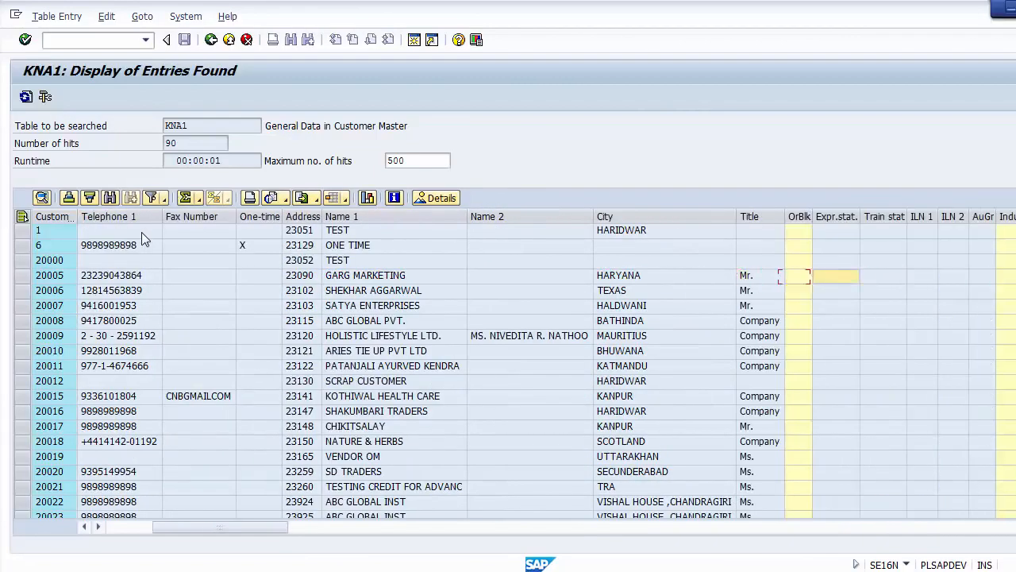
# Examine the fourth KNA1 customer's columns from express station through industry and data line to created on and created by
pyautogui.press('Right')
pyautogui.press('Right')
pyautogui.press('Right')
pyautogui.press('Right')
pyautogui.press('Right')
pyautogui.press('Right')
pyautogui.press('Right')
pyautogui.press('Right')
pyautogui.press('Right')
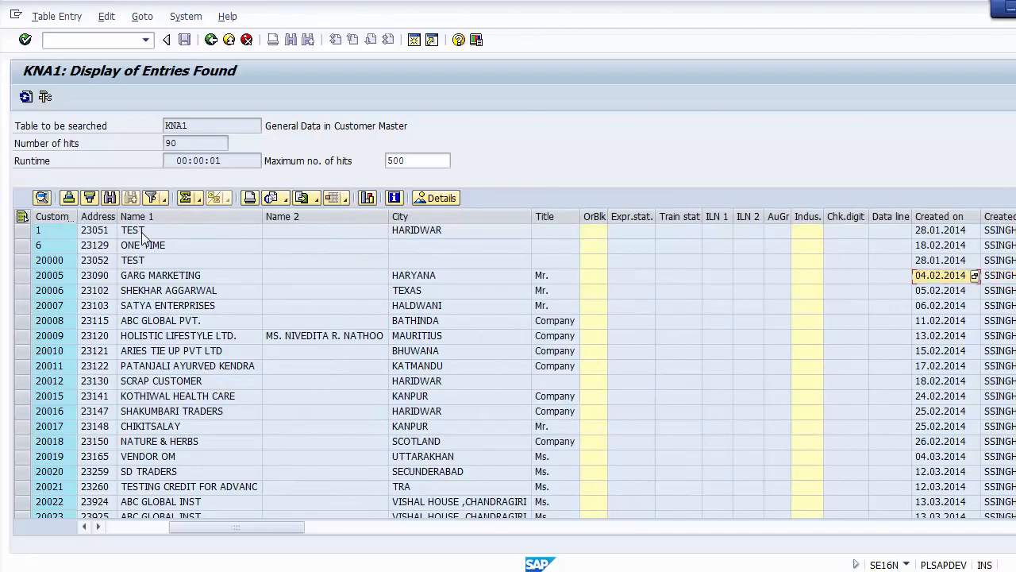
pyautogui.press('Right')
pyautogui.press('Right')
pyautogui.press('Left')
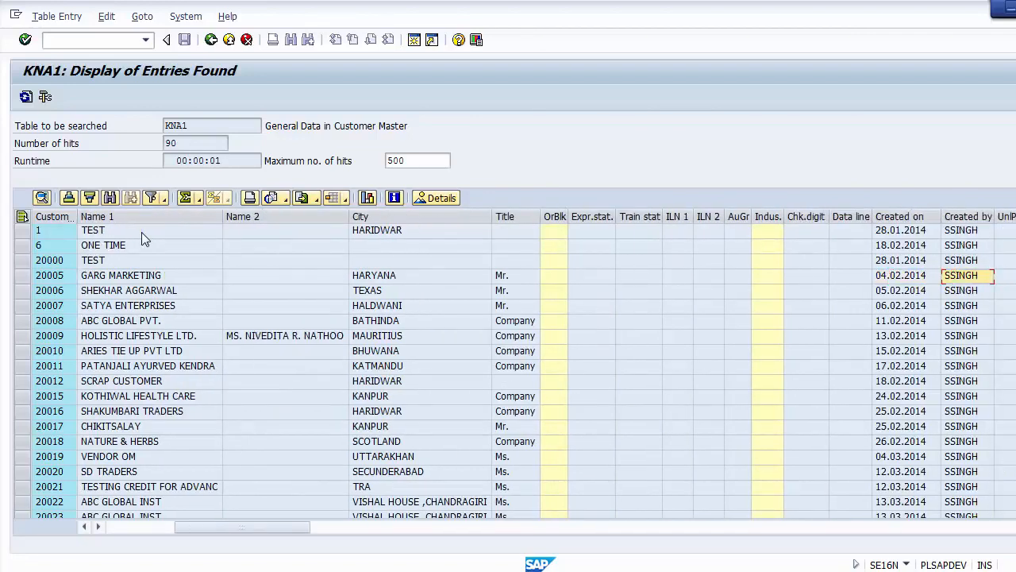
# Examine the fourth KNA1 customer's columns from created by through billing block and alternative payer to account group
pyautogui.press('Right')
pyautogui.press('Right')
pyautogui.press('Right')
pyautogui.press('Right')
pyautogui.press('Right')
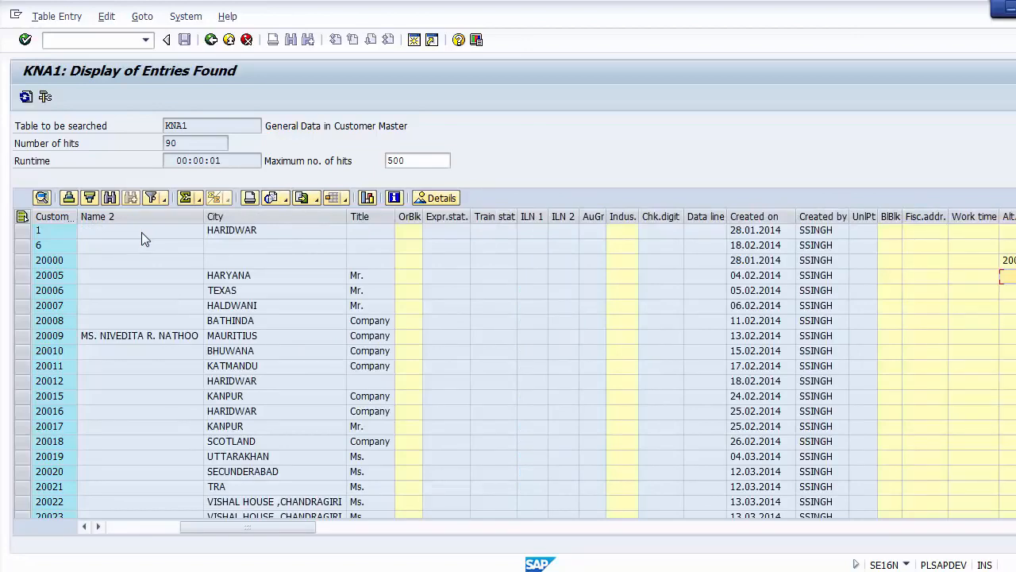
pyautogui.press('Right')
pyautogui.press('Right')
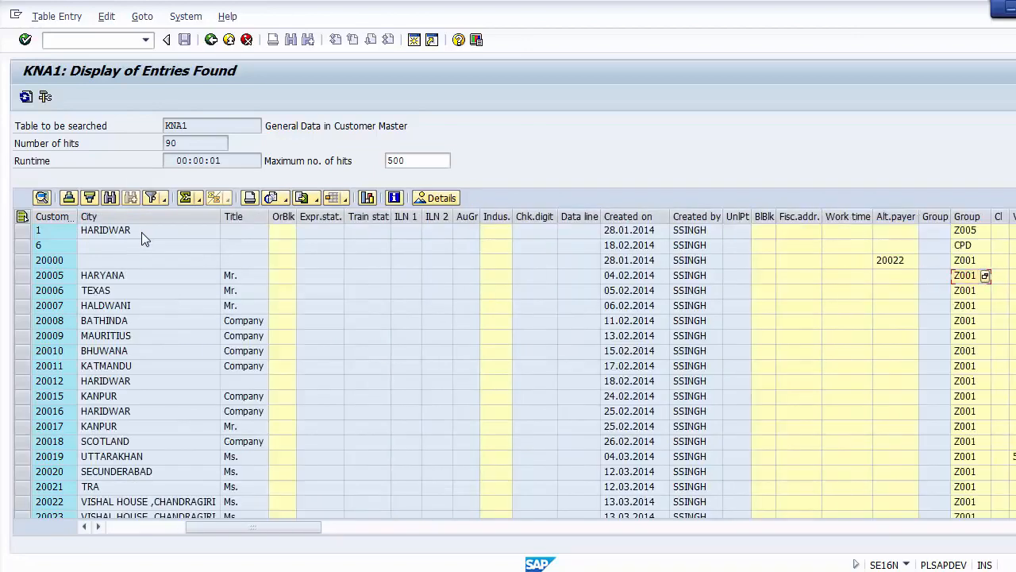
pyautogui.press('Right')
pyautogui.press('Right')
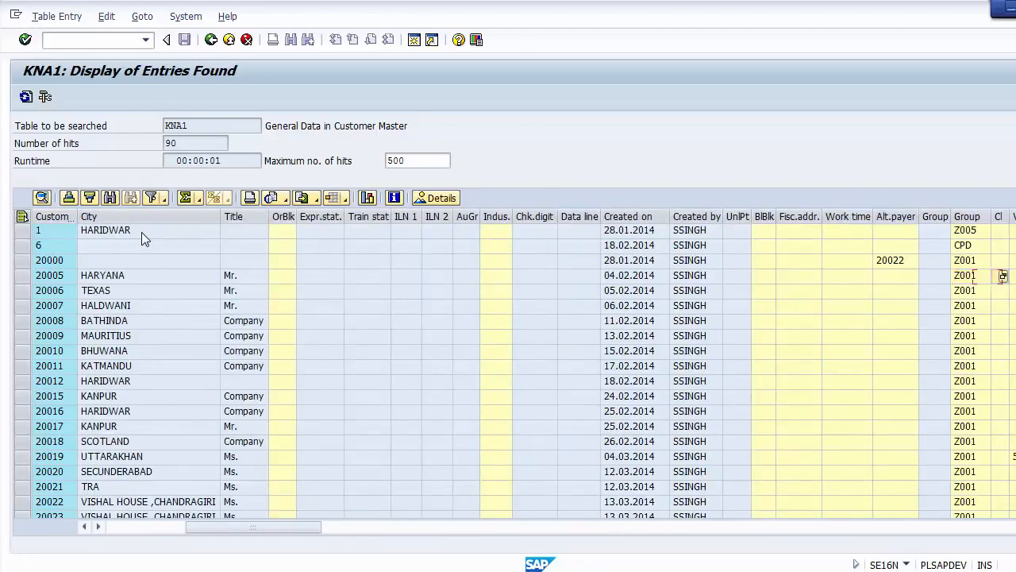
# Examine the fourth KNA1 customer's columns from vendor and delivery block through district, language and tax numbers to telex
pyautogui.press('Right')
pyautogui.press('Right')
pyautogui.press('Right')
pyautogui.press('Right')
pyautogui.press('Right')
pyautogui.press('Right')
pyautogui.press('Right')
pyautogui.press('Right')
pyautogui.press('Right')
pyautogui.press('Right')
pyautogui.press('Right')
pyautogui.press('Right')
pyautogui.press('Right')
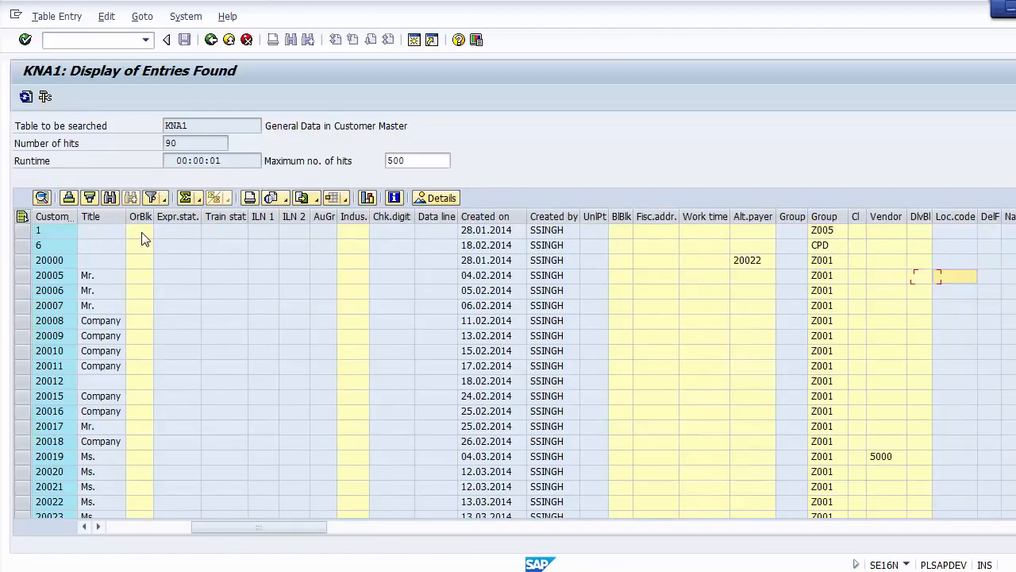
pyautogui.press('Right')
pyautogui.press('Right')
pyautogui.press('Right')
pyautogui.press('Right')
pyautogui.press('Right')
pyautogui.press('Right')
pyautogui.press('Right')
pyautogui.press('Right')
pyautogui.press('Right')
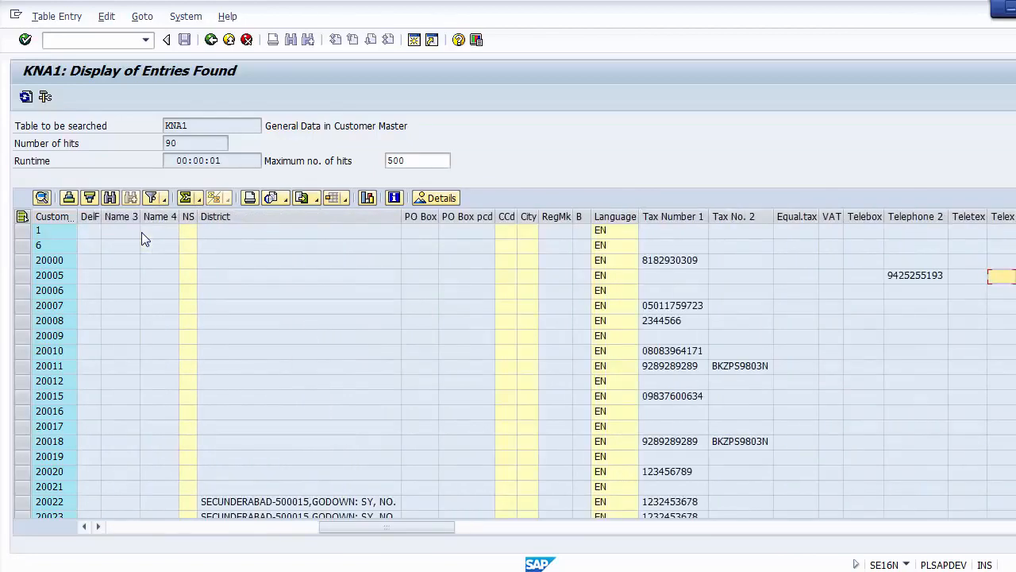
# Return to the language and tax columns in KNA1, examining the third customer's Tax Number 1 and the fourth customer's Telephone 2
pyautogui.press('Left')
pyautogui.press('Left')
pyautogui.press('Left')
pyautogui.press('Left')
pyautogui.press('Left')
pyautogui.press('Left')
pyautogui.press('Left')
pyautogui.press('Left')
pyautogui.press('Left')
pyautogui.press('Left')
pyautogui.press('Left')
pyautogui.press('Left')
pyautogui.press('Right')
pyautogui.press('Right')
pyautogui.press('Right')
pyautogui.press('Right')
pyautogui.press('Right')
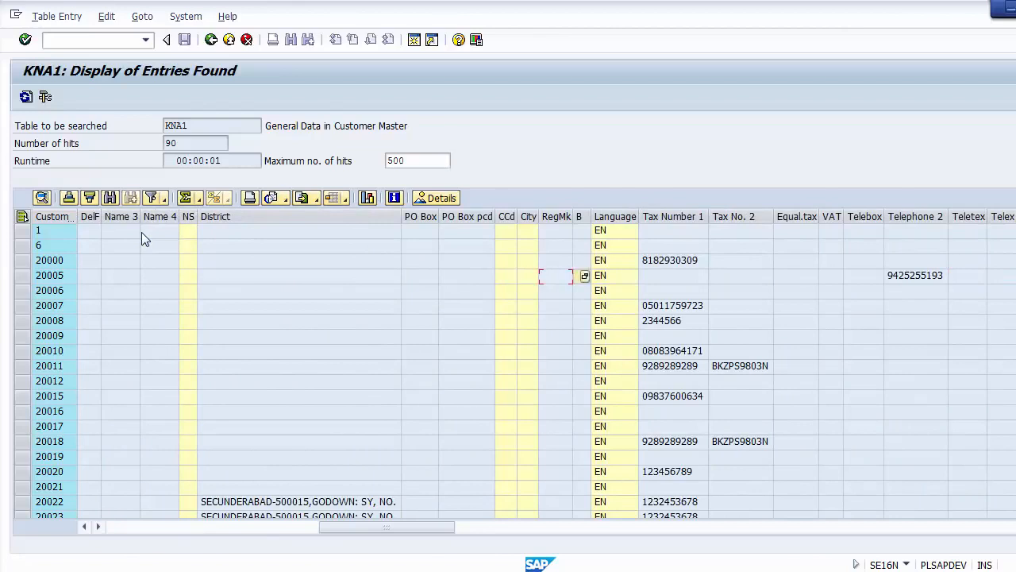
pyautogui.press('Up')
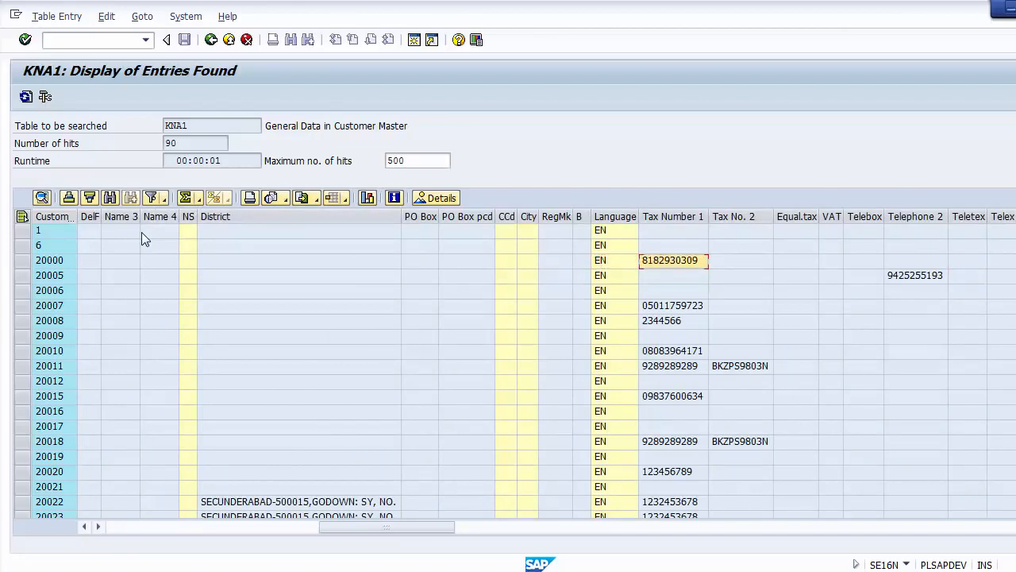
pyautogui.press('Right')
pyautogui.press('Right')
pyautogui.press('Right')
pyautogui.press('Right')
pyautogui.press('Right')
pyautogui.press('Down')
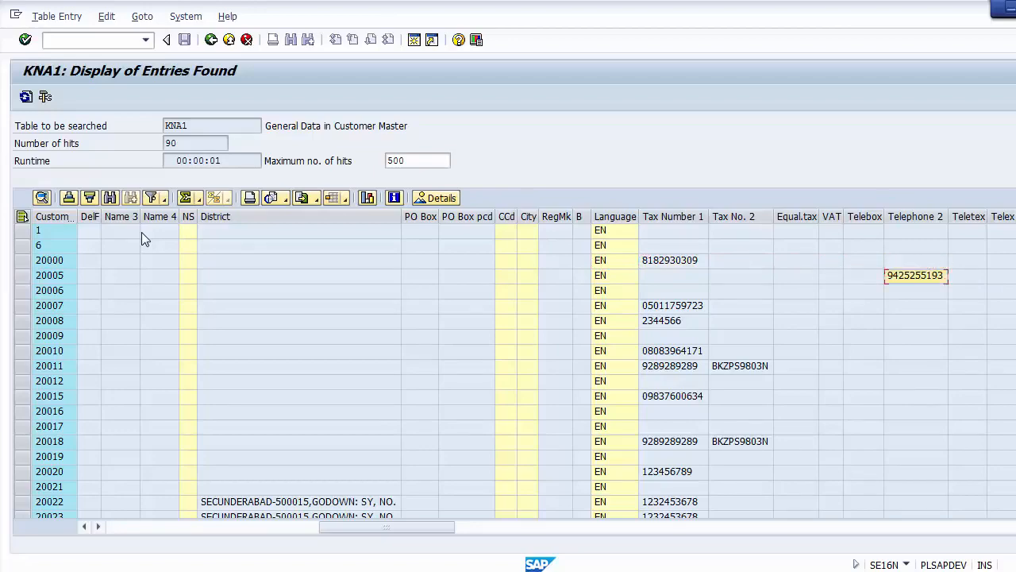
# Examine the fourth KNA1 customer's columns from teletex through payer and VAT registration number to the industry codes
pyautogui.press('Right')
pyautogui.press('Right')
pyautogui.press('Right')
pyautogui.press('Right')
pyautogui.press('Right')
pyautogui.press('Right')
pyautogui.press('Right')
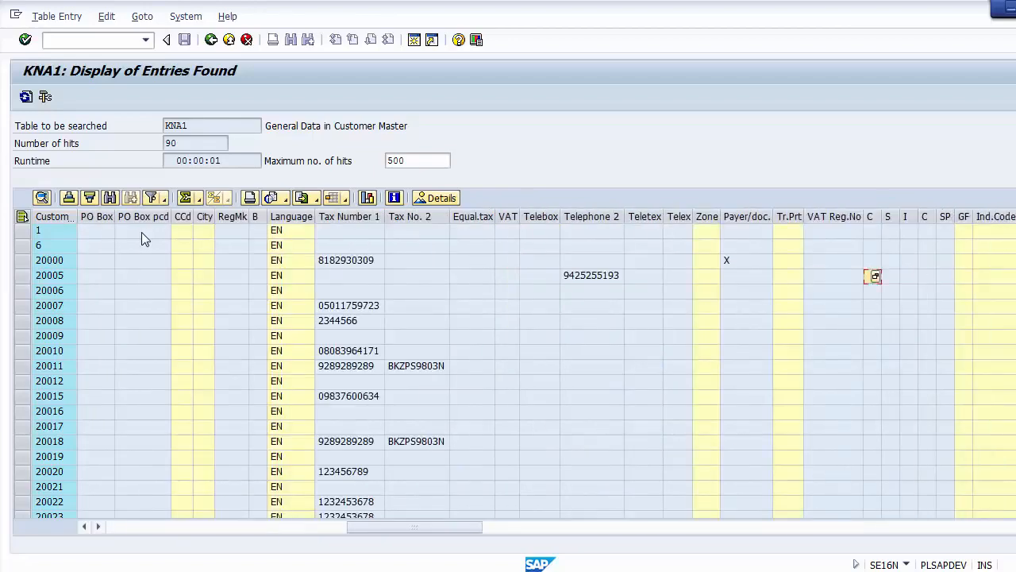
pyautogui.press('Right')
pyautogui.press('Right')
pyautogui.press('Right')
pyautogui.press('Right')
pyautogui.press('Right')
pyautogui.press('Right')
pyautogui.press('Right')
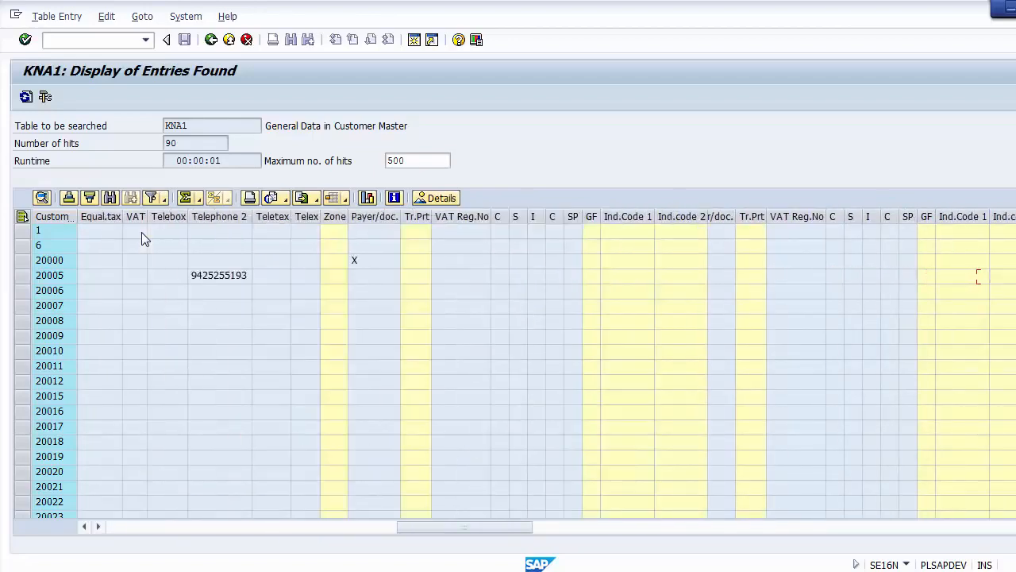
# Examine the fourth KNA1 customer's columns beyond the industry codes, through attributes, annual sales and tax jurisdiction to status and payment block
pyautogui.press('Right')
pyautogui.press('Right')
pyautogui.press('Right')
pyautogui.press('Right')
pyautogui.press('Right')
pyautogui.press('Right')
pyautogui.press('Right')
pyautogui.press('Right')
pyautogui.press('Right')
pyautogui.press('Right')
pyautogui.press('Right')
pyautogui.press('Right')
pyautogui.press('Right')
pyautogui.press('Right')
pyautogui.press('Right')
pyautogui.press('Right')
pyautogui.press('Right')
pyautogui.press('Right')
pyautogui.press('Right')
pyautogui.press('Right')
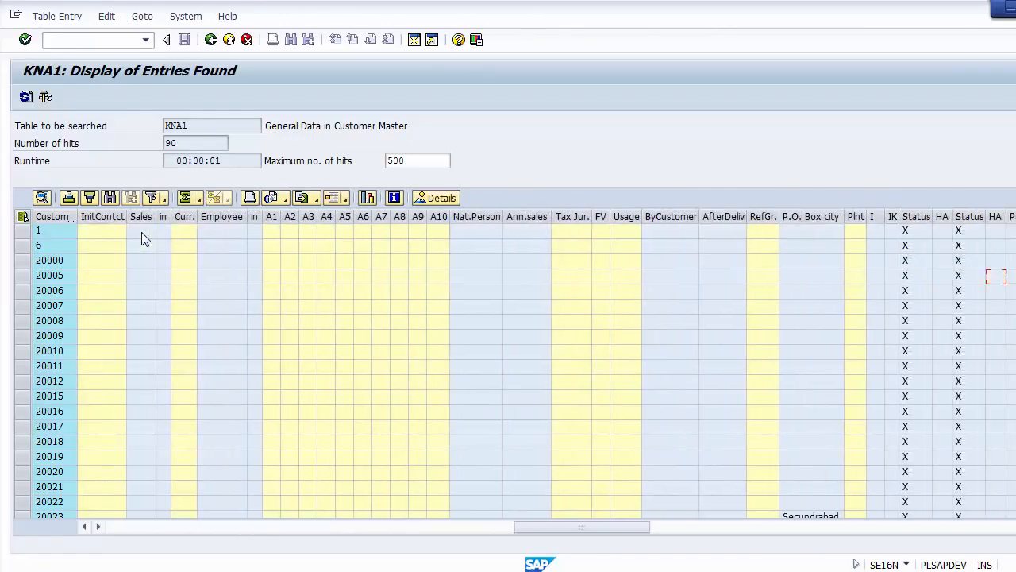
pyautogui.press('Right')
pyautogui.press('Right')
pyautogui.press('Right')
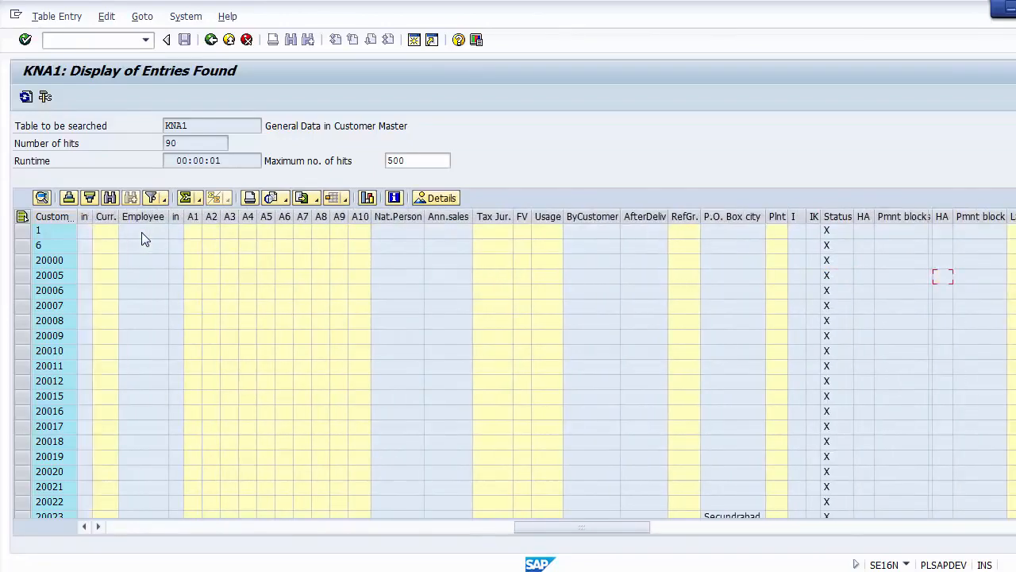
# Examine the fourth KNA1 customer's columns from payment block through condition groups, alternative payer and tax numbers to URL, TOB and TOI
pyautogui.press('Right')
pyautogui.press('Right')
pyautogui.press('Right')
pyautogui.press('Right')
pyautogui.press('Right')
pyautogui.press('Right')
pyautogui.press('Right')
pyautogui.press('Right')
pyautogui.press('Right')
pyautogui.press('Right')
pyautogui.press('Right')
pyautogui.press('Right')
pyautogui.press('Right')
pyautogui.press('Right')
pyautogui.press('Right')
pyautogui.press('Right')
pyautogui.press('Right')
pyautogui.press('Right')
pyautogui.press('Right')
pyautogui.press('Right')
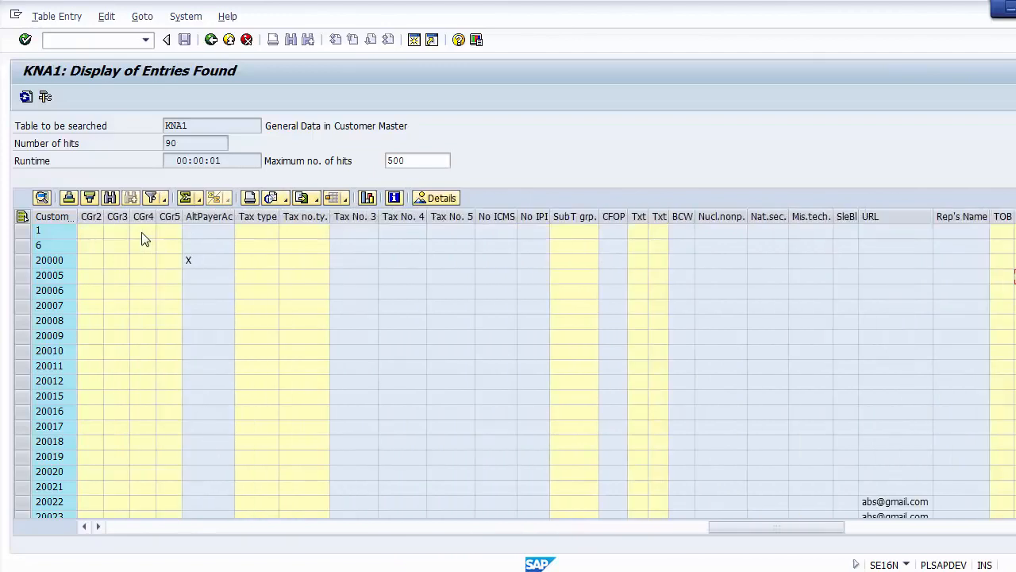
pyautogui.press('Right')
pyautogui.press('Right')
pyautogui.press('Right')
pyautogui.press('Right')
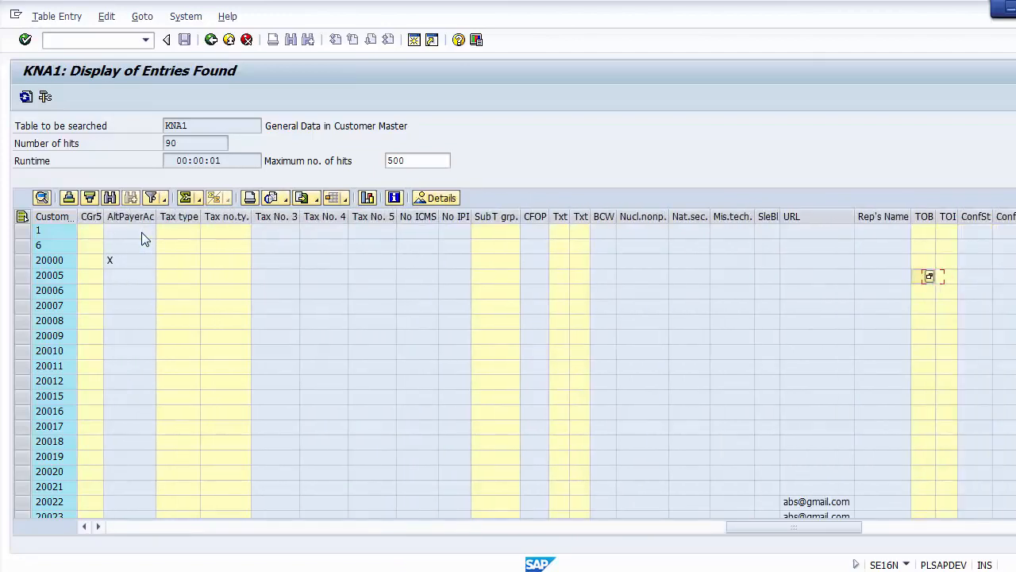
# Go down the KNA1 URL column to the customers with entries and examine the adjacent Rep's Name field
pyautogui.press('Left')
pyautogui.press('Left')
pyautogui.press('Down')
pyautogui.press('Down')
pyautogui.press('Down')
pyautogui.press('Down')
pyautogui.press('Down')
pyautogui.press('Down')
pyautogui.press('Down')
pyautogui.press('Down')
pyautogui.press('Down')
pyautogui.press('Down')
pyautogui.press('Down')
pyautogui.press('Down')
pyautogui.press('Down')
pyautogui.press('Down')
pyautogui.press('Down')
pyautogui.press('Down')
pyautogui.press('Down')
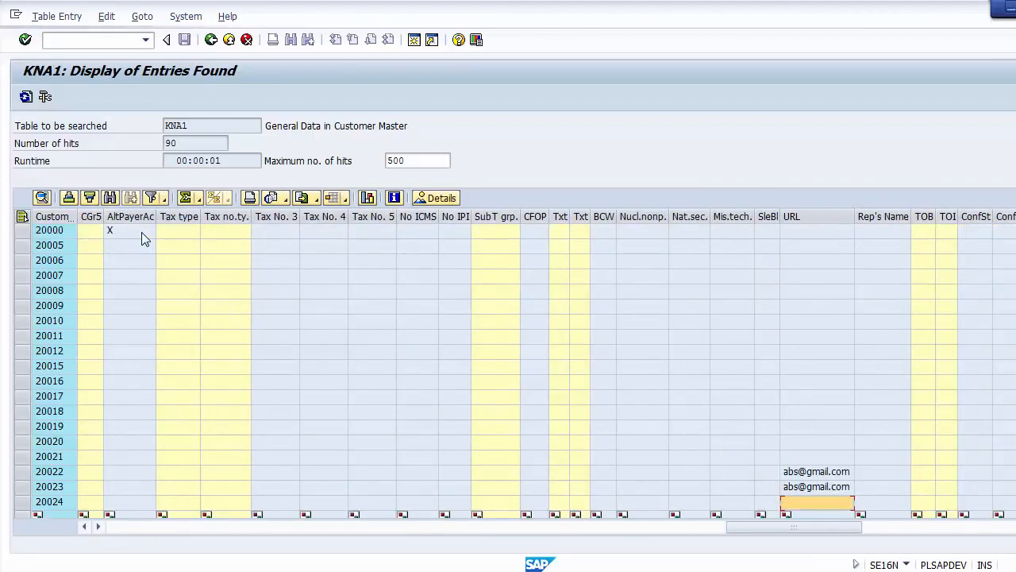
pyautogui.press('Up')
pyautogui.press('Right')
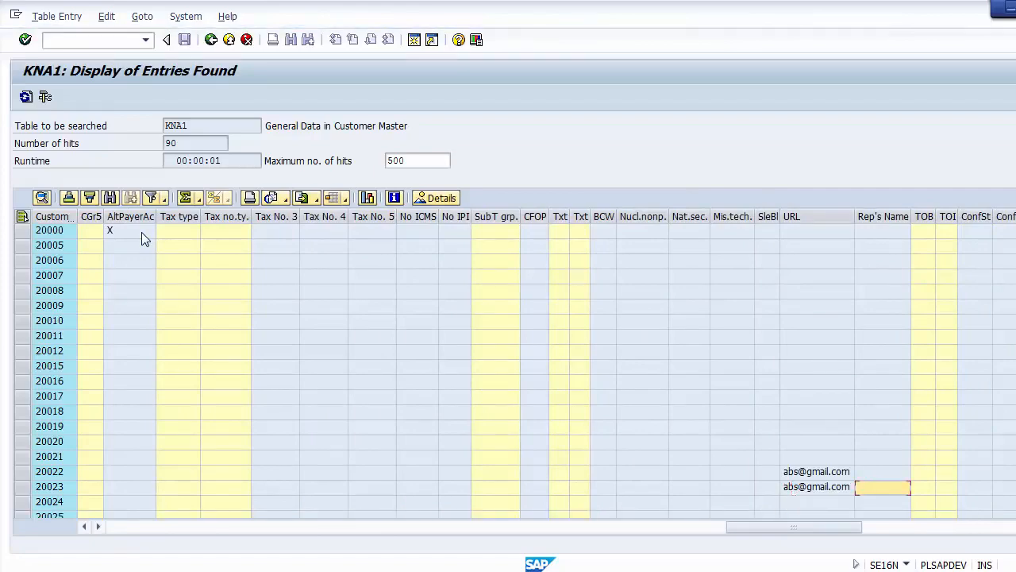
# Examine the remaining KNA1 columns from type of business through confirmation and packing data to the last description columns
pyautogui.press('Right')
pyautogui.press('Right')
pyautogui.press('Right')
pyautogui.press('Right')
pyautogui.press('Right')
pyautogui.press('Right')
pyautogui.press('Right')
pyautogui.press('Right')
pyautogui.press('Right')
pyautogui.press('Right')
pyautogui.press('Right')
pyautogui.press('Right')
pyautogui.press('Right')
pyautogui.press('Right')
pyautogui.press('Right')
pyautogui.press('Right')
pyautogui.press('Right')
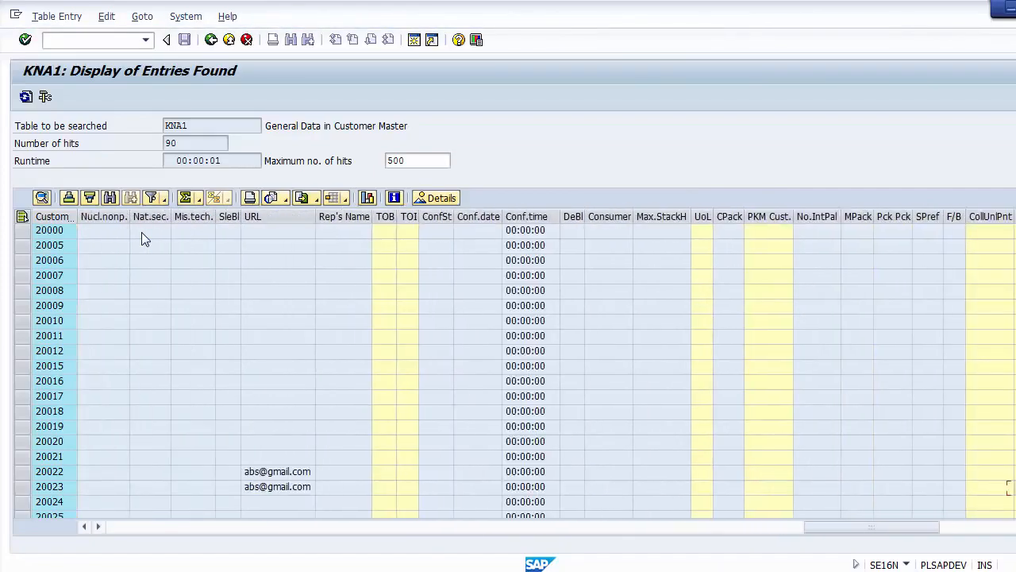
pyautogui.press('Right')
pyautogui.press('Right')
pyautogui.press('Right')
pyautogui.press('Right')
pyautogui.press('Right')
pyautogui.press('Right')
pyautogui.press('Right')
pyautogui.press('Right')
pyautogui.press('Right')
pyautogui.press('Right')
pyautogui.press('Right')
pyautogui.press('Right')
pyautogui.press('Right')
pyautogui.press('Right')
pyautogui.press('Right')
pyautogui.press('Right')
# Return through the KNA1 columns to the customer number, country, name, city and address fields at the start of the row
pyautogui.press('Left')
pyautogui.press('Left')
pyautogui.press('Left')
pyautogui.press('Left')
pyautogui.press('Left')
pyautogui.press('Left')
pyautogui.press('Left')
pyautogui.press('Left')
pyautogui.press('Left')
pyautogui.press('Left')
pyautogui.press('Left')
pyautogui.press('Left')
pyautogui.press('Left')
pyautogui.press('Left')
pyautogui.press('Left')
pyautogui.press('Left')
pyautogui.press('Left')
pyautogui.press('Left')
pyautogui.press('Left')
pyautogui.press('Left')
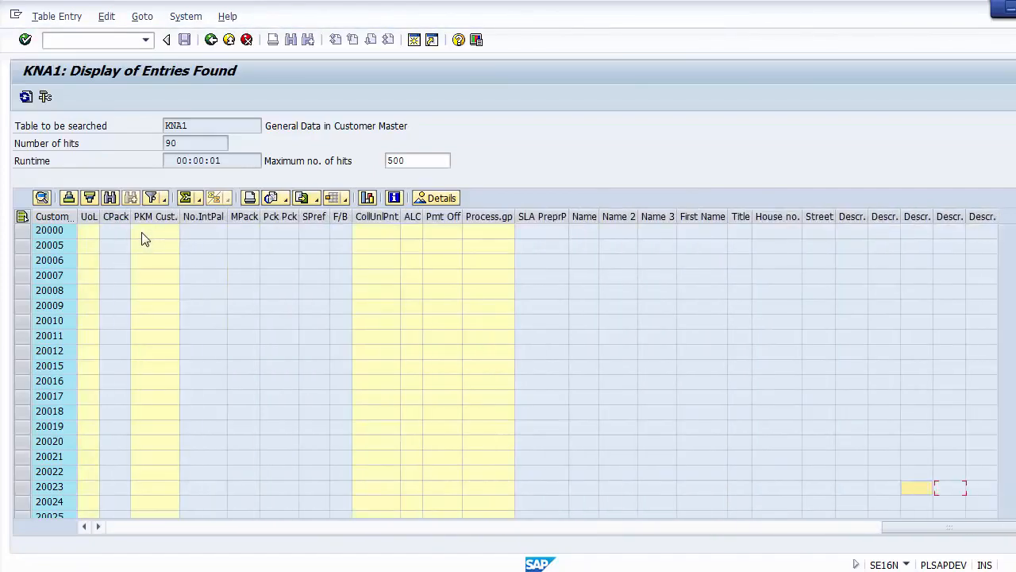
pyautogui.press('Left')
pyautogui.press('Left')
pyautogui.press('Left')
pyautogui.press('Left')
pyautogui.press('Left')
pyautogui.press('Left')
pyautogui.press('Left')
pyautogui.press('Left')
pyautogui.press('Left')
pyautogui.press('Left')
pyautogui.press('Left')
pyautogui.press('Left')
pyautogui.press('Left')
pyautogui.press('Left')
pyautogui.press('Left')
pyautogui.press('Left')
pyautogui.press('Left')
pyautogui.press('Left')
pyautogui.press('Left')
pyautogui.press('Left')
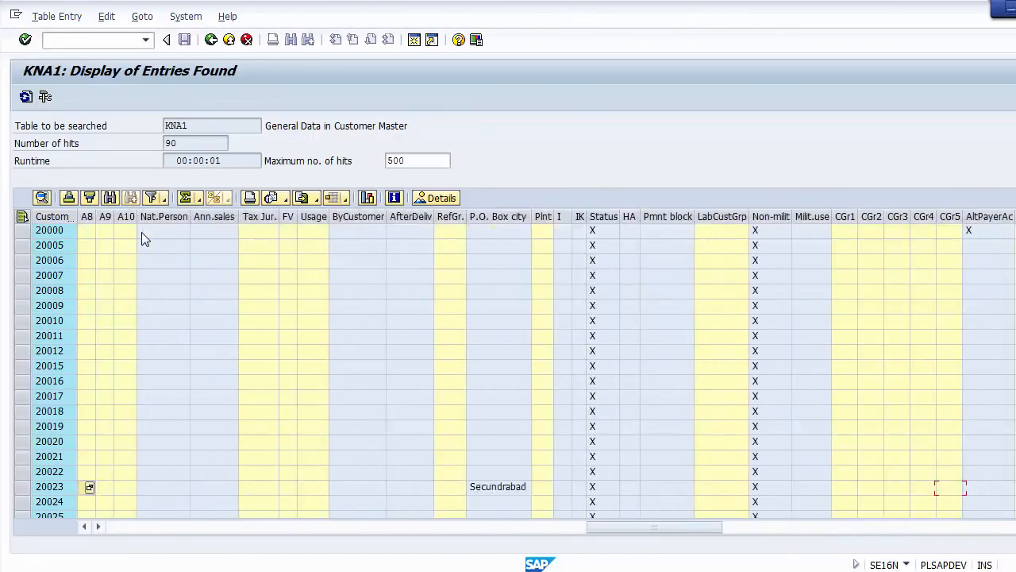
pyautogui.press('Left')
pyautogui.press('Left')
pyautogui.press('Left')
pyautogui.press('Left')
pyautogui.press('Left')
pyautogui.press('Left')
pyautogui.press('Left')
pyautogui.press('Left')
pyautogui.press('Left')
pyautogui.press('Left')
pyautogui.press('Left')
pyautogui.press('Left')
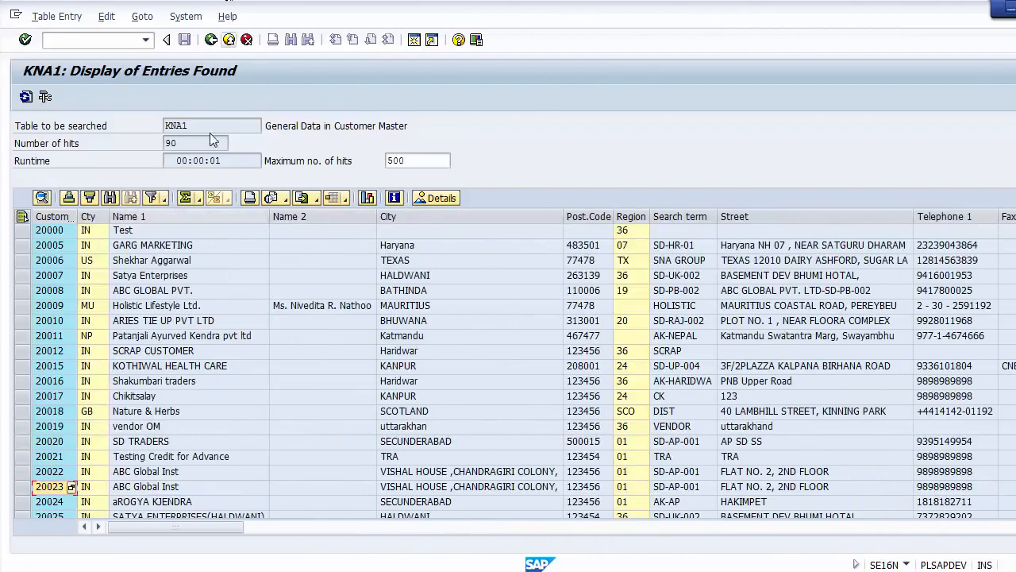
# Leave the KNA1 results and load table KNB1 for display
pyautogui.moveTo(187, 126); pyautogui.dragTo(161, 127)
pyautogui.click(211, 39)
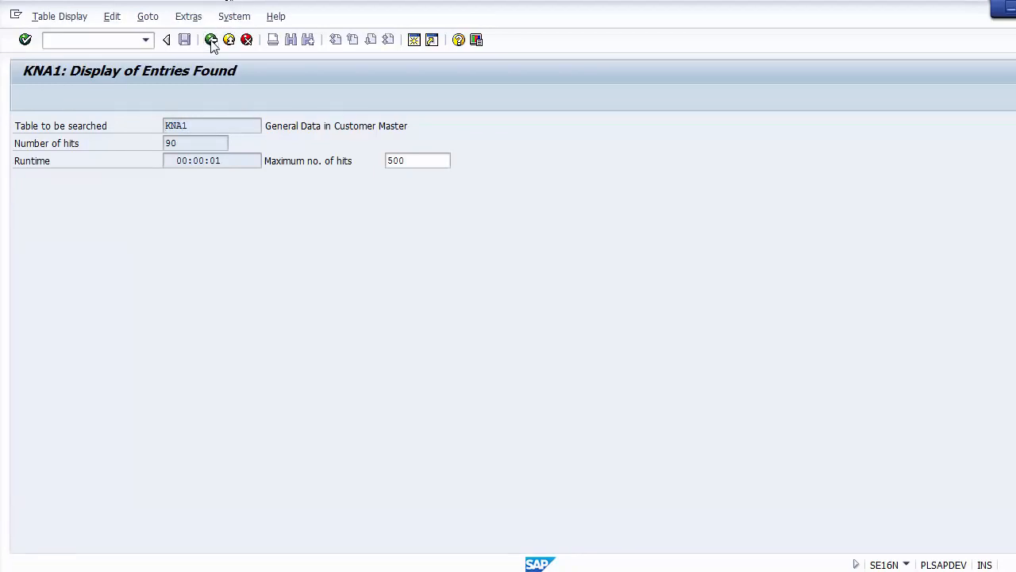
pyautogui.click(180, 126)
pyautogui.press('BackSpace')
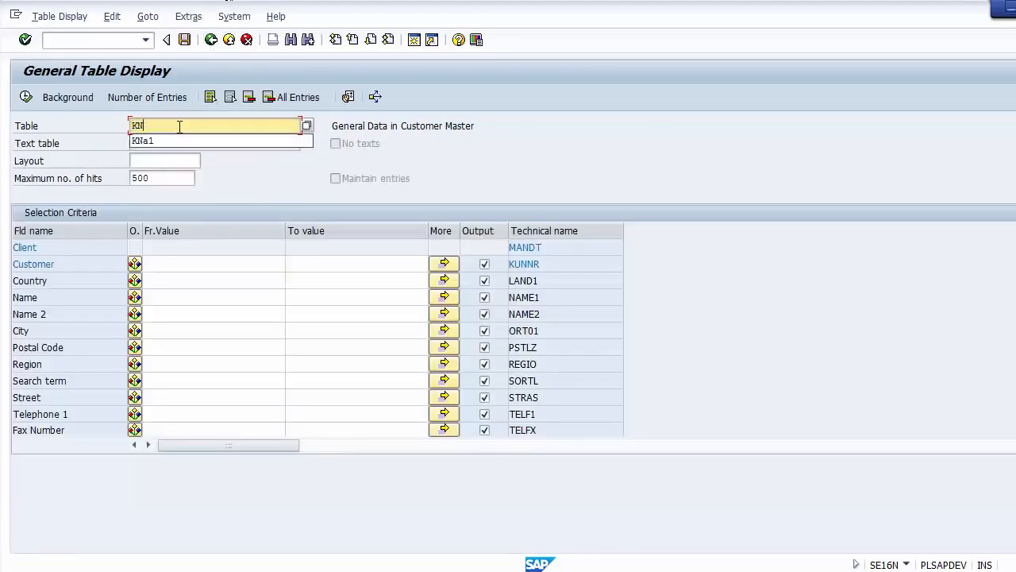
pyautogui.write('B1')
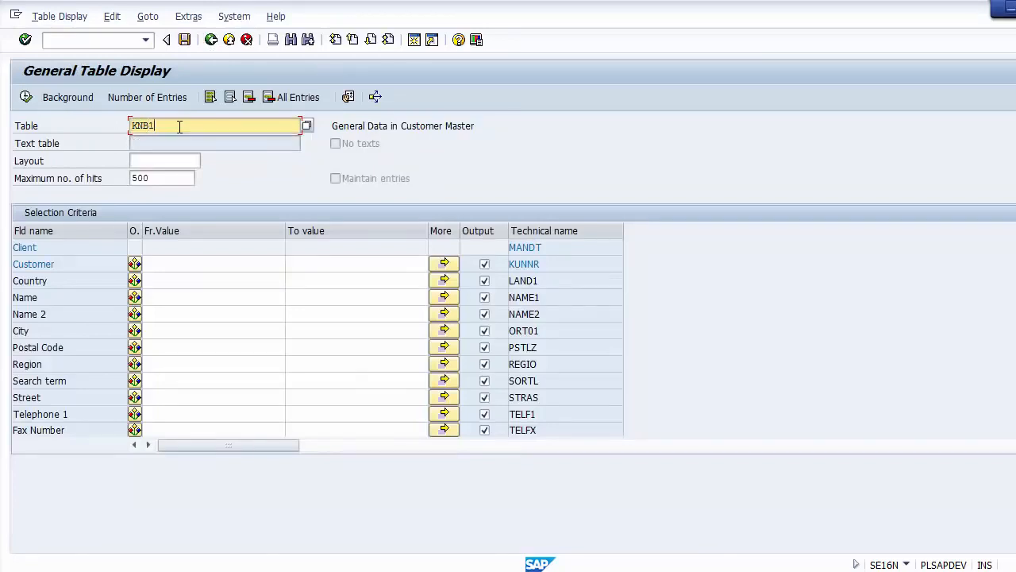
pyautogui.press('Return')
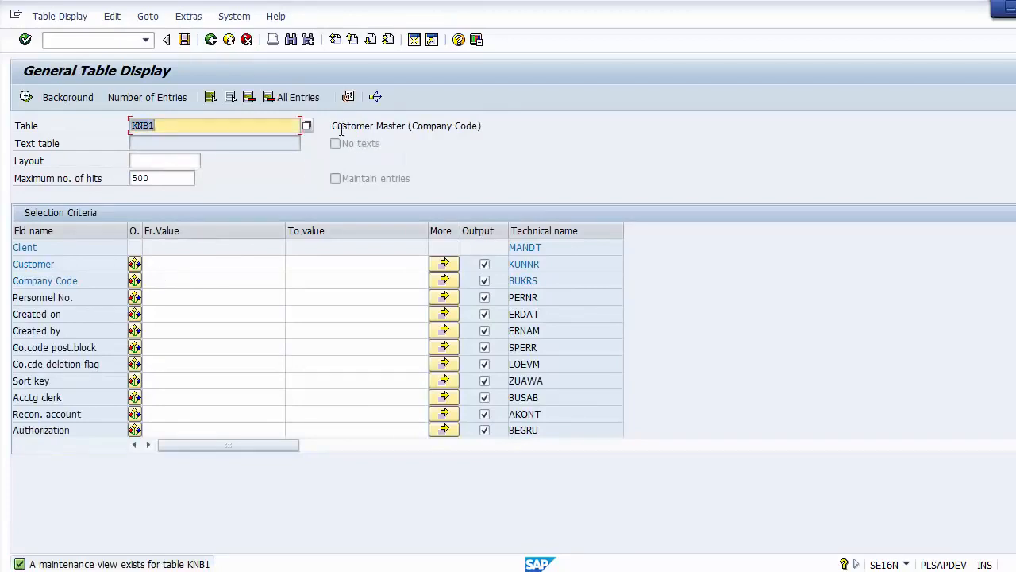
# Examine the KNB1 table name and its Customer Master (Company Code) description
pyautogui.click(207, 125)
pyautogui.hotkey('ctrl', 'y')
pyautogui.moveTo(330, 121); pyautogui.dragTo(415, 126)
pyautogui.hotkey('ctrl', 'c')
pyautogui.hotkey('ctrl', 'c')
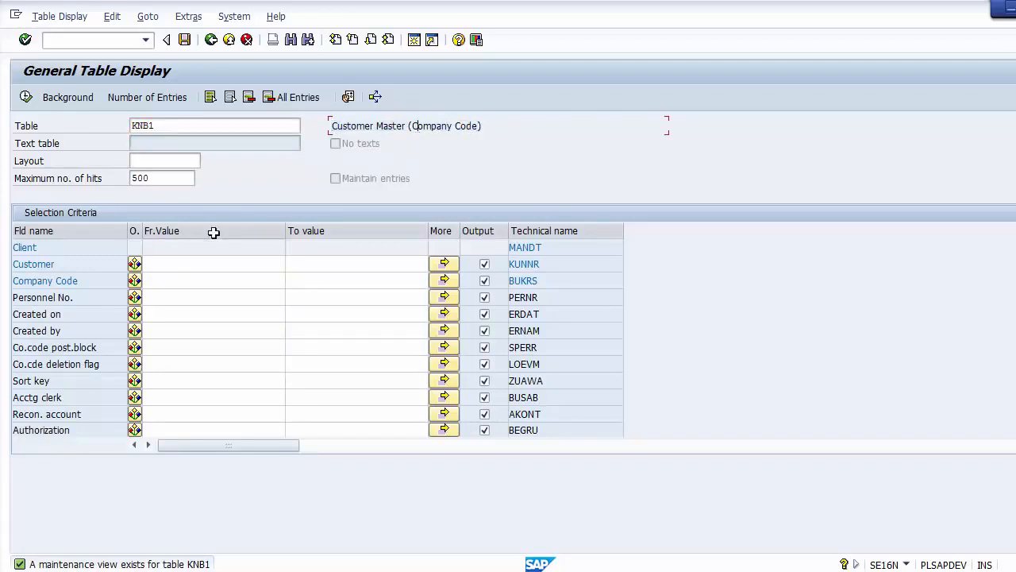
# Display the KNB1 entries for company code 1000 and check the number of hits
pyautogui.click(175, 278)
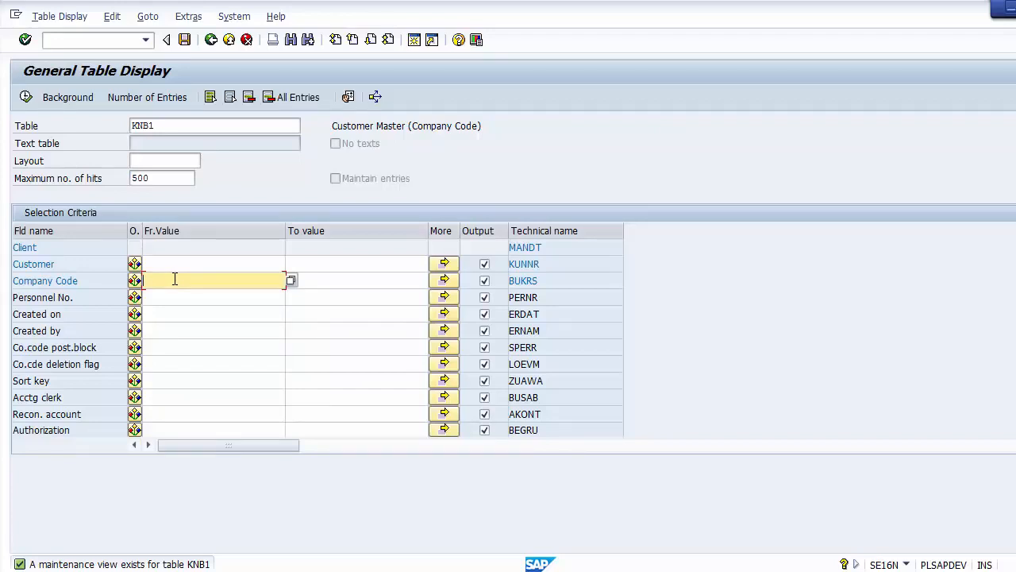
pyautogui.write('1000')
pyautogui.click(26, 97)
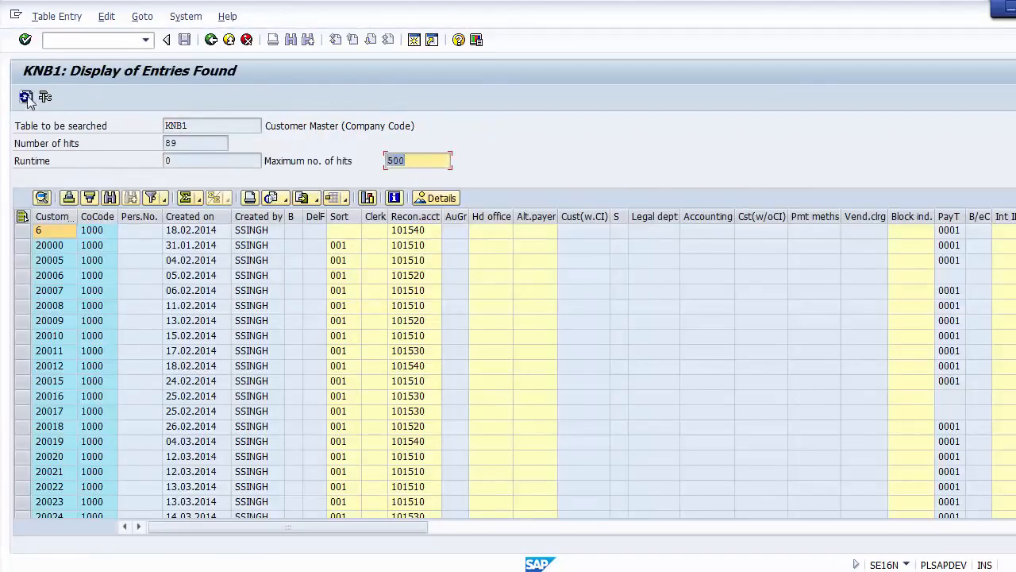
pyautogui.doubleClick(184, 145)
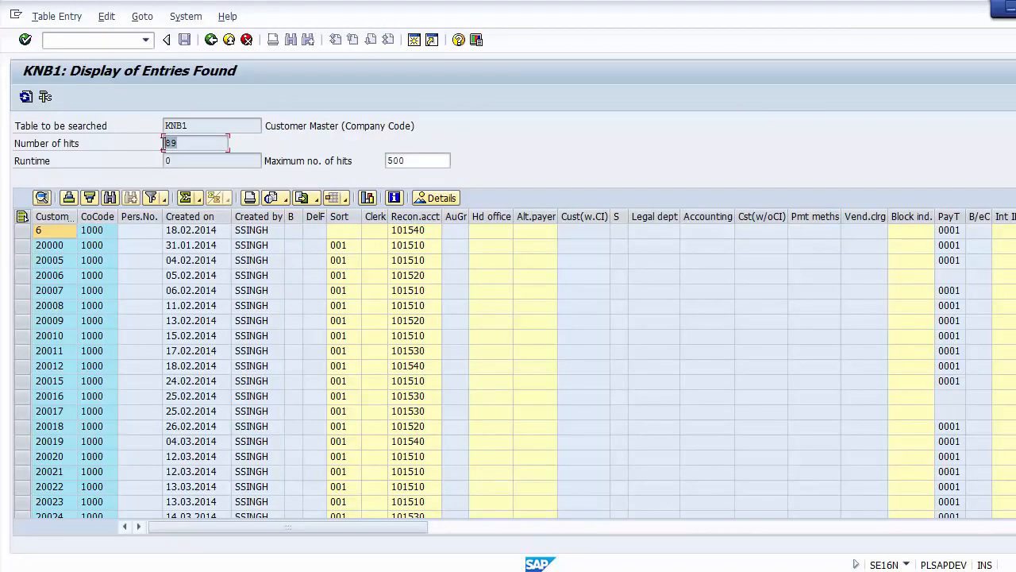
# Leave the KNB1 results and switch to PowerPoint to highlight LFB1 in the slide's Vendor Master line
pyautogui.click(210, 40)
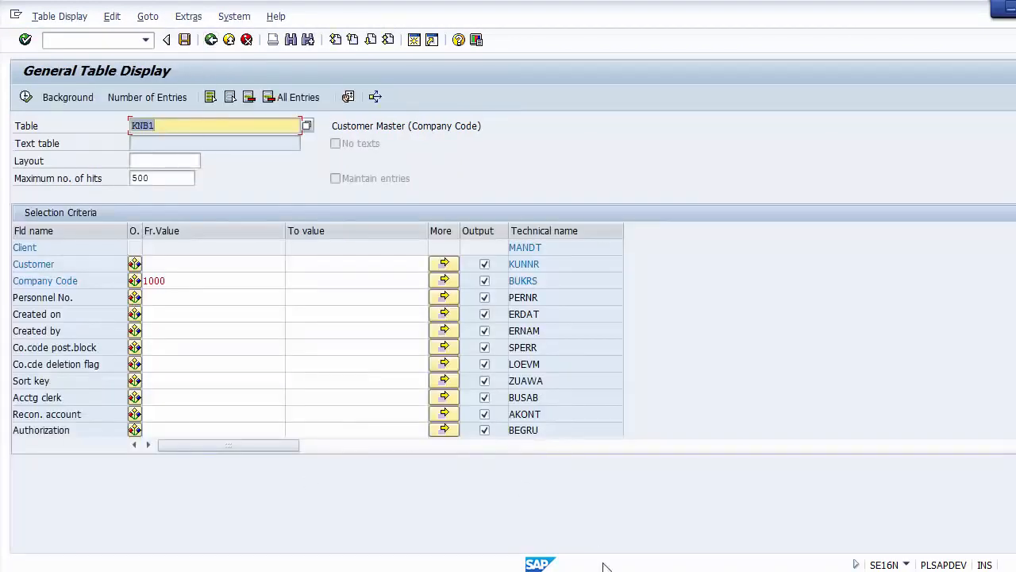
pyautogui.click(553, 570)
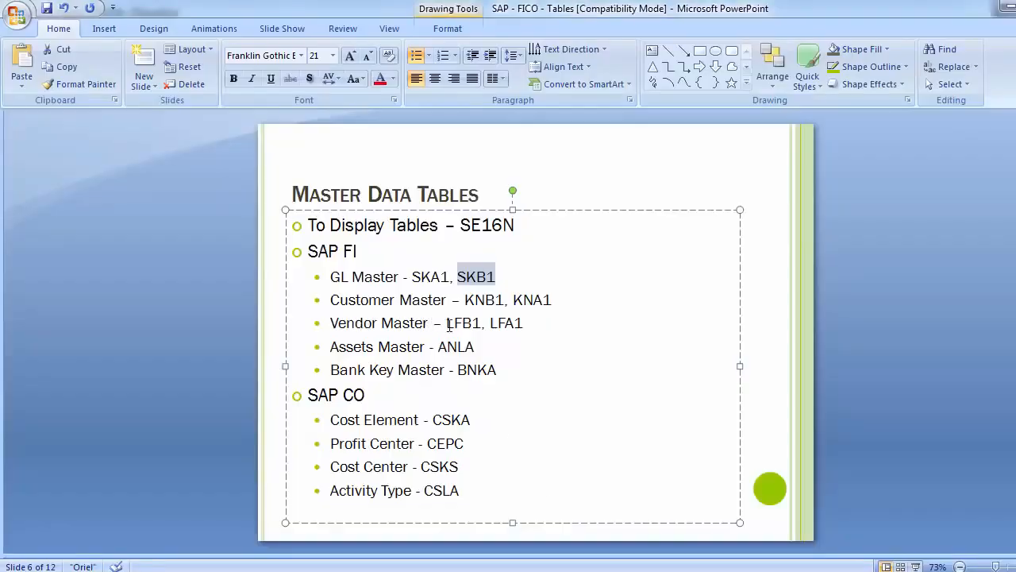
pyautogui.moveTo(448, 324); pyautogui.dragTo(483, 327)
# Switch back to SAP's General Table Display and load table LFB1
pyautogui.hotkey('alt', 'Tab')
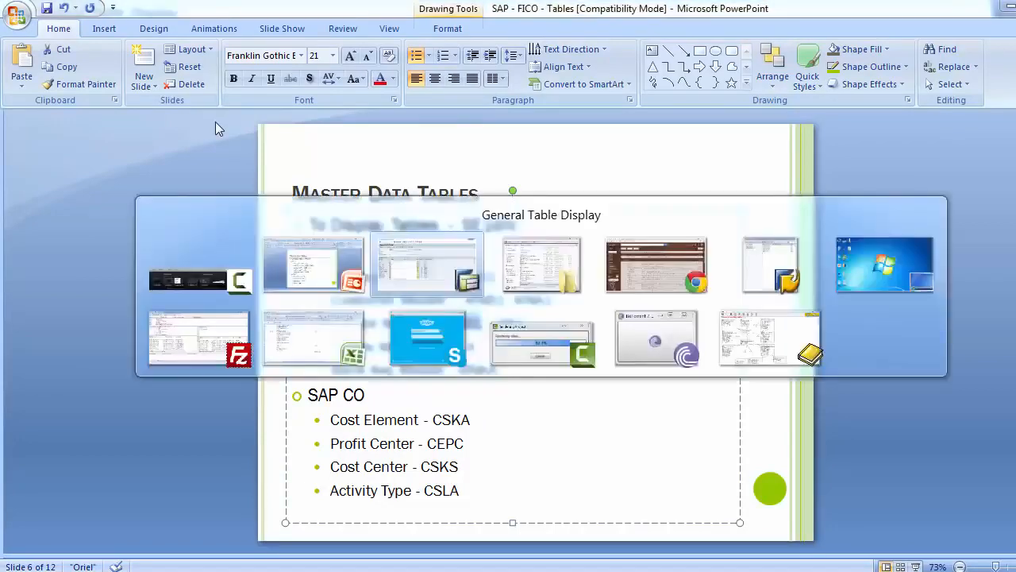
pyautogui.click(164, 127)
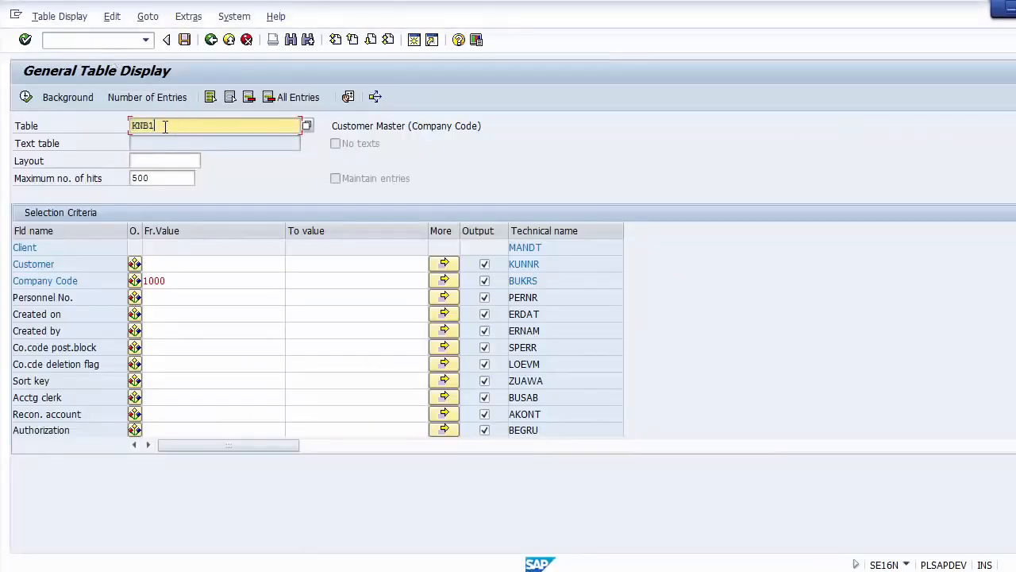
pyautogui.press('BackSpace')
pyautogui.press('BackSpace')
pyautogui.press('BackSpace')
pyautogui.press('BackSpace')
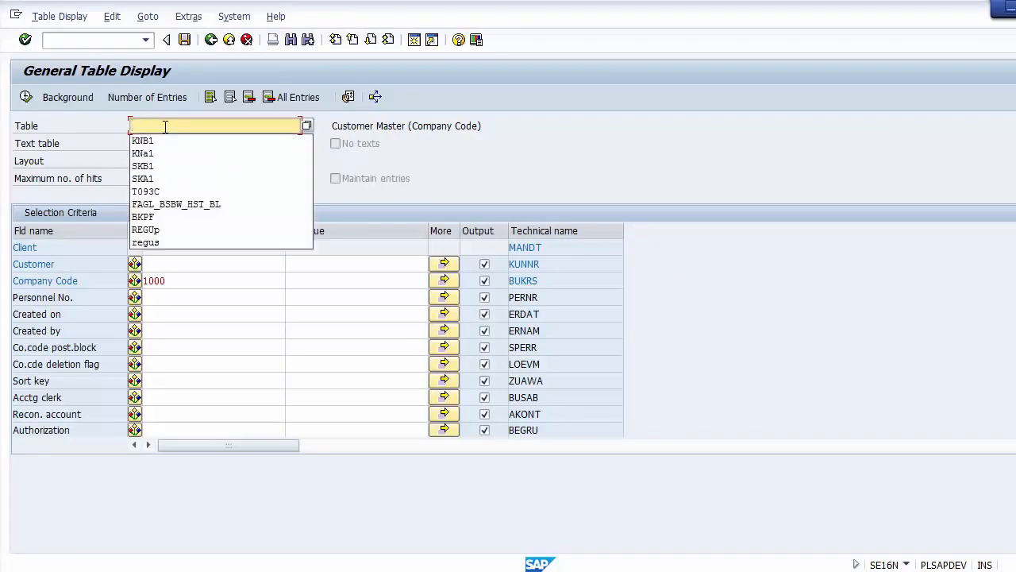
pyautogui.write('LFB1')
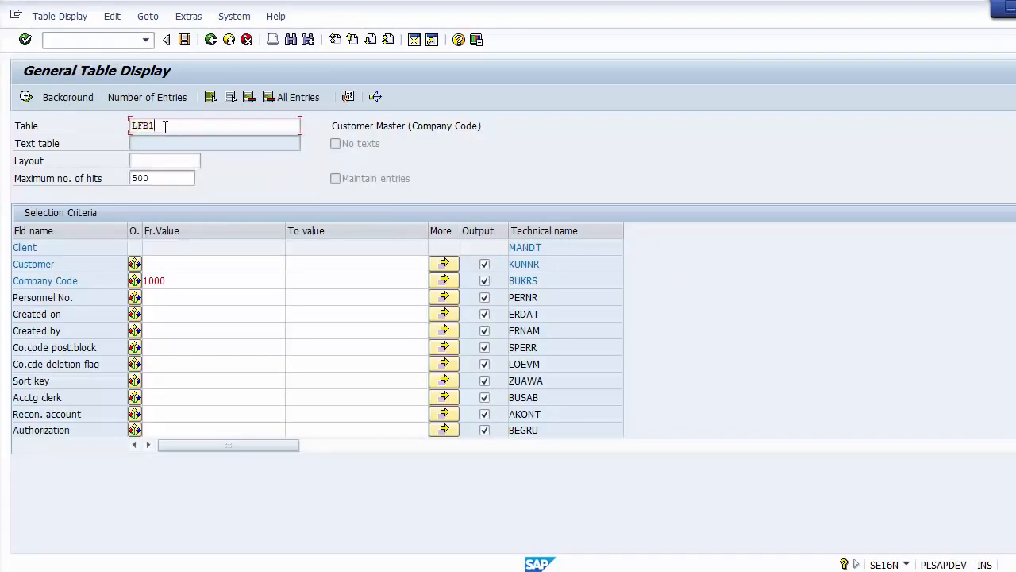
pyautogui.press('Return')
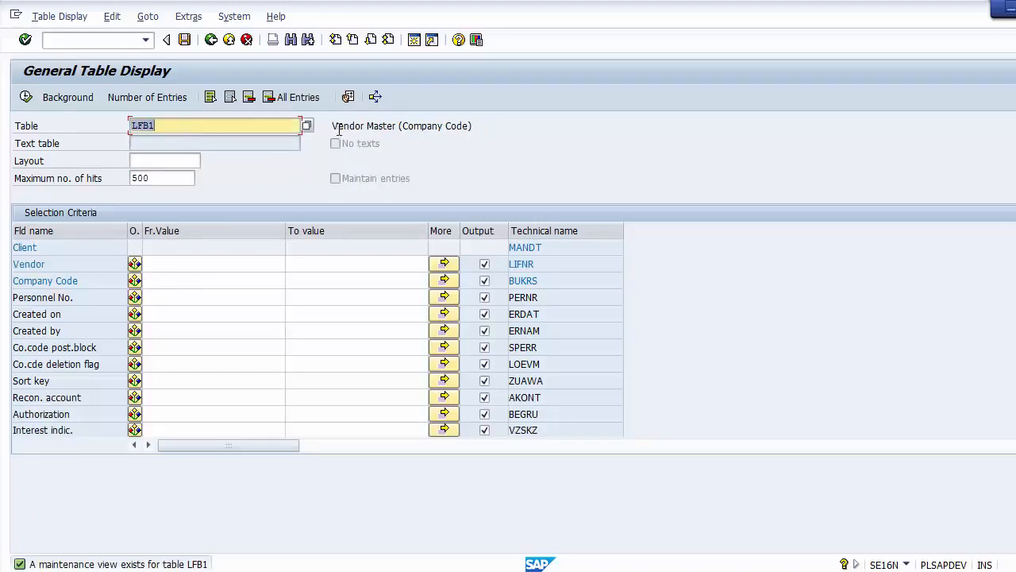
# Display the LFB1 Vendor Master (Company Code) entries for company code 1000 and check the number of hits
pyautogui.moveTo(331, 124); pyautogui.dragTo(491, 127)
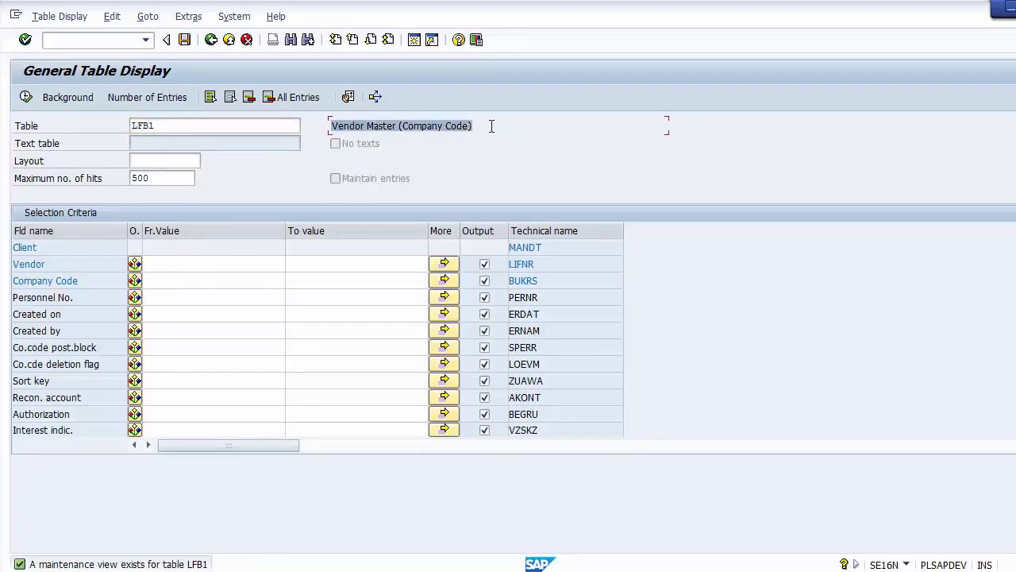
pyautogui.hotkey('ctrl', 'c')
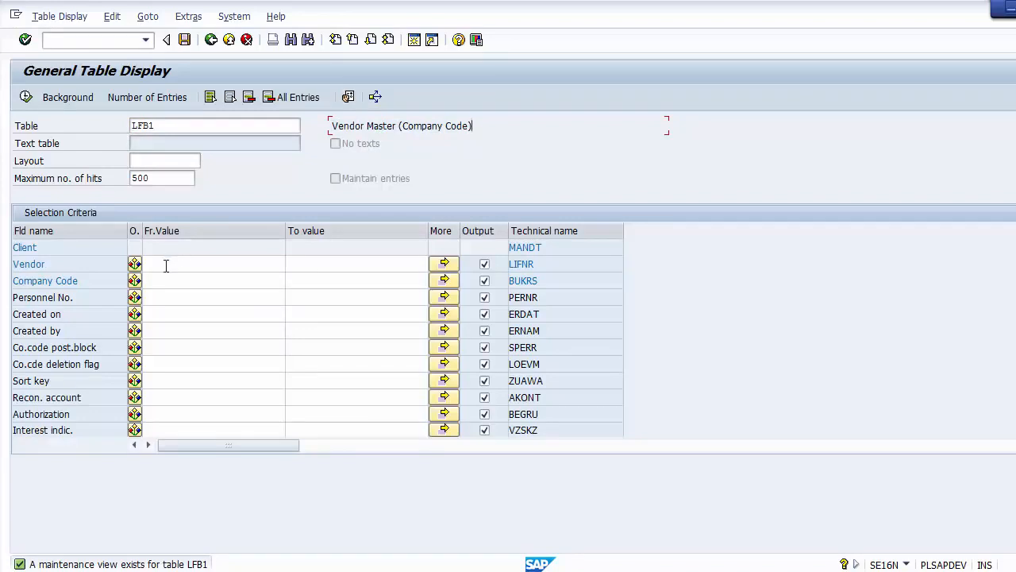
pyautogui.click(165, 273)
pyautogui.write('1000')
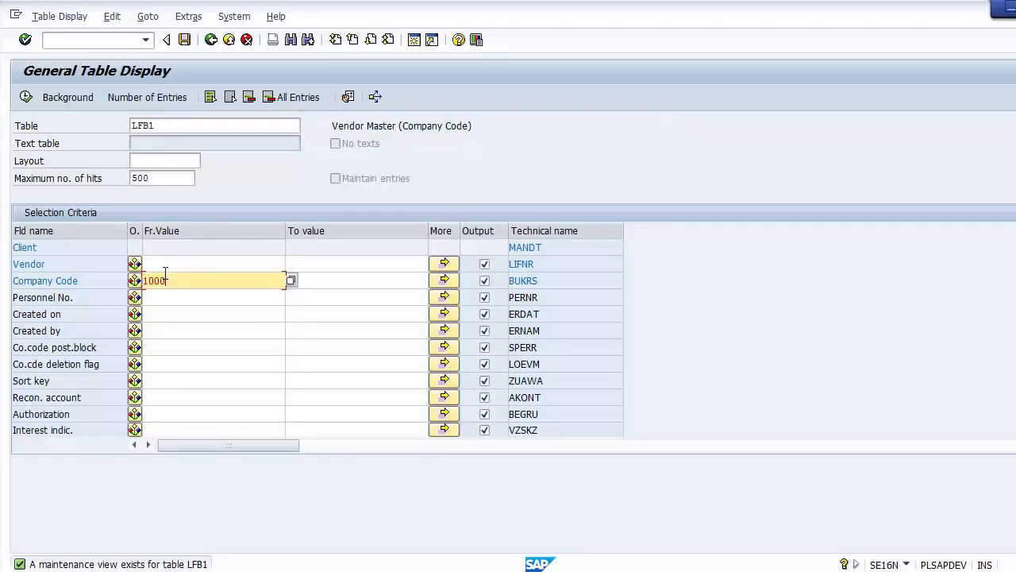
pyautogui.click(26, 99)
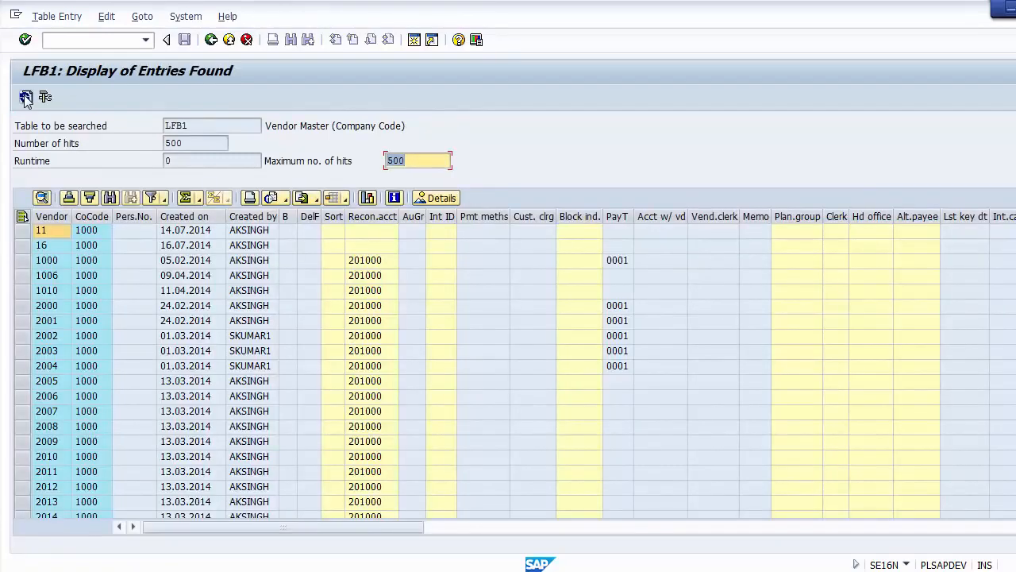
pyautogui.moveTo(182, 142); pyautogui.dragTo(143, 139)
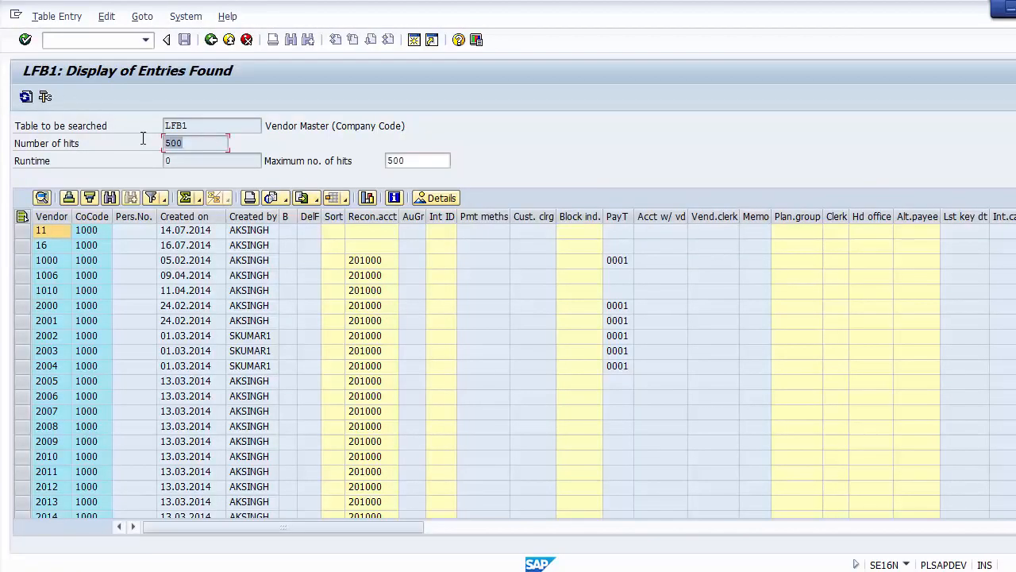
# Examine the fourth vendor row of the LFB1 results, from company code and creation details to the reconciliation account
pyautogui.click(46, 231)
pyautogui.press('Down')
pyautogui.press('Down')
pyautogui.press('Down')
pyautogui.press('Right')
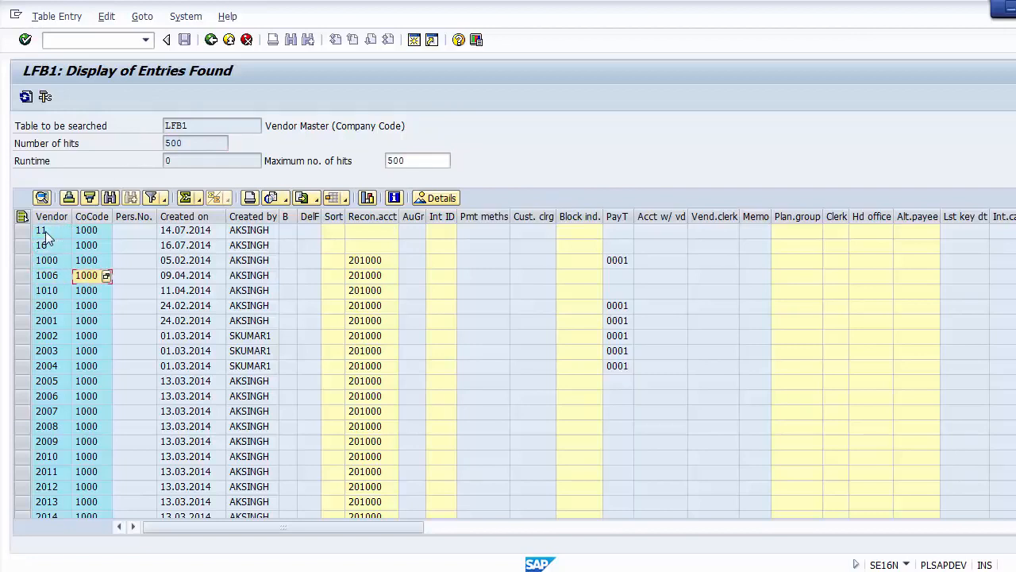
pyautogui.press('Right')
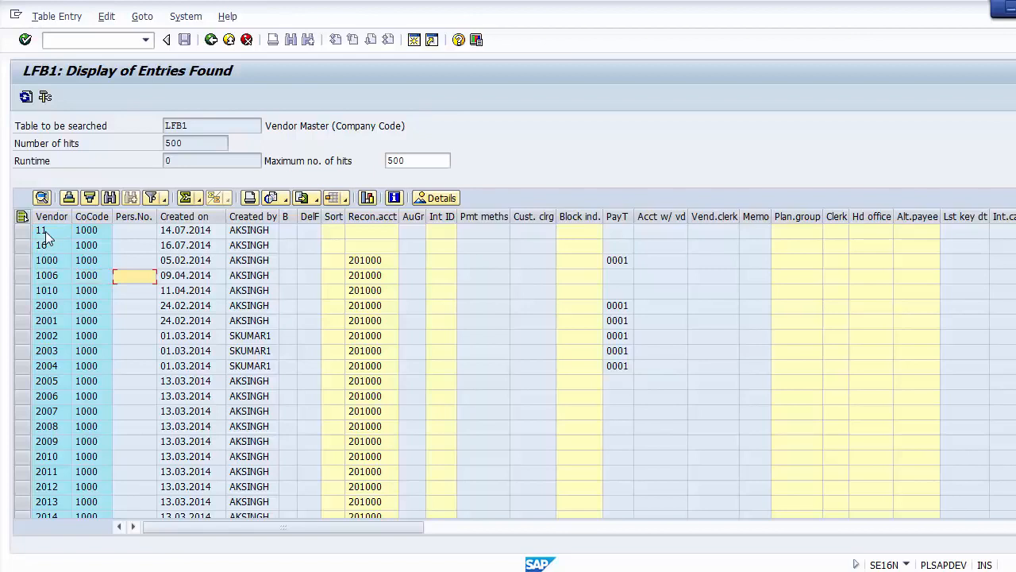
pyautogui.press('Tab')
pyautogui.press('Tab')
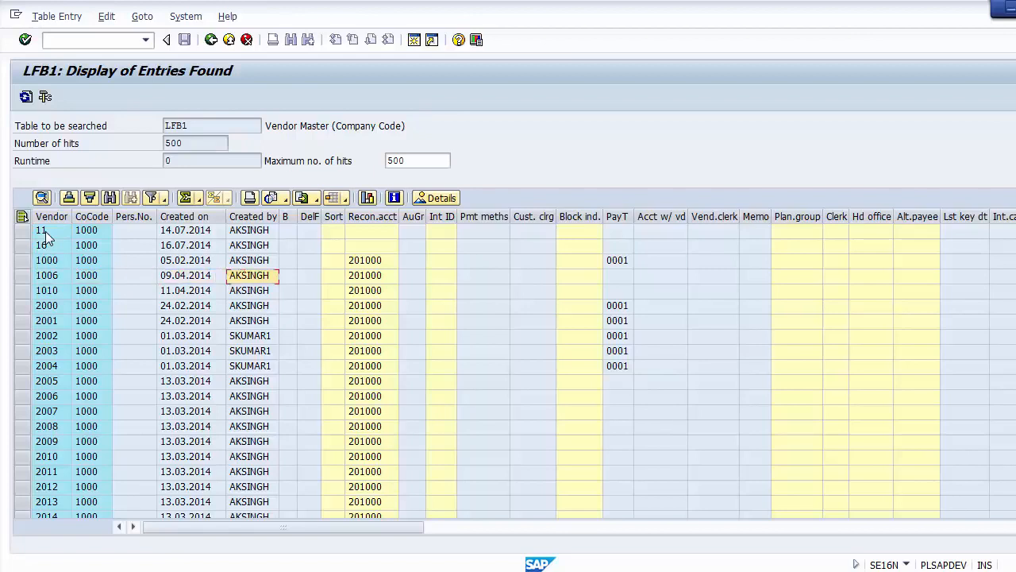
pyautogui.press('Tab')
pyautogui.press('Tab')
pyautogui.press('Tab')
pyautogui.press('Tab')
pyautogui.press('Up')
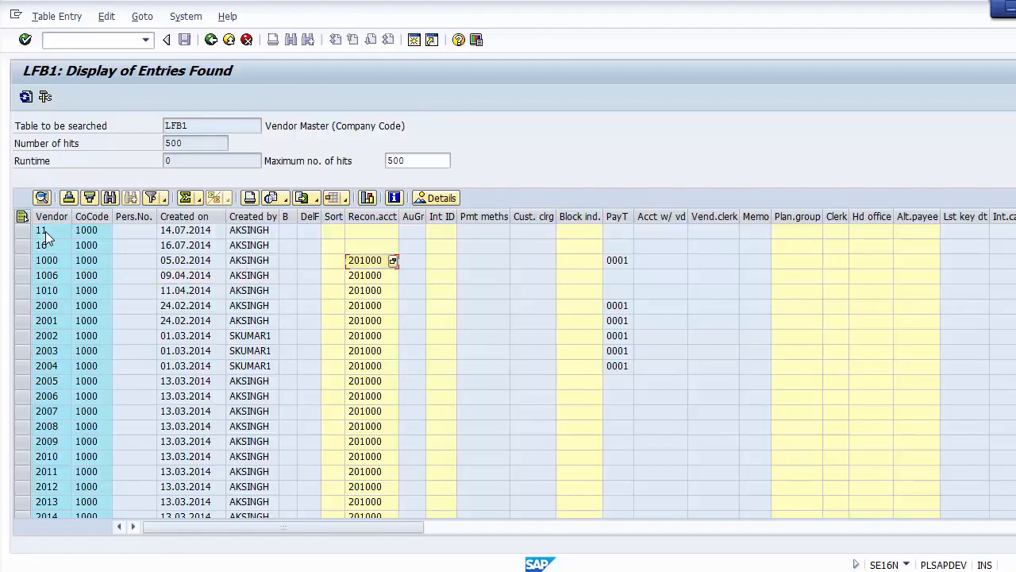
pyautogui.press('Down')
pyautogui.press('Tab')
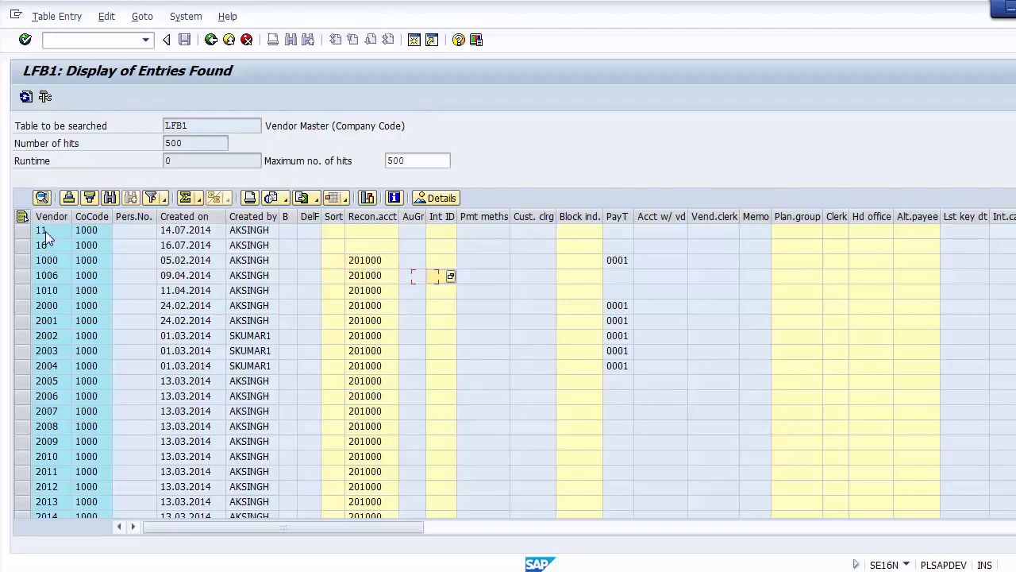
# Examine the remaining LFB1 columns of the same vendor row, from interest indicator and payment terms through to Prepayment
pyautogui.press('Tab')
pyautogui.press('Tab')
pyautogui.press('Tab')
pyautogui.press('Tab')
pyautogui.press('Tab')
pyautogui.press('Tab')
pyautogui.press('Tab')
pyautogui.press('Tab')
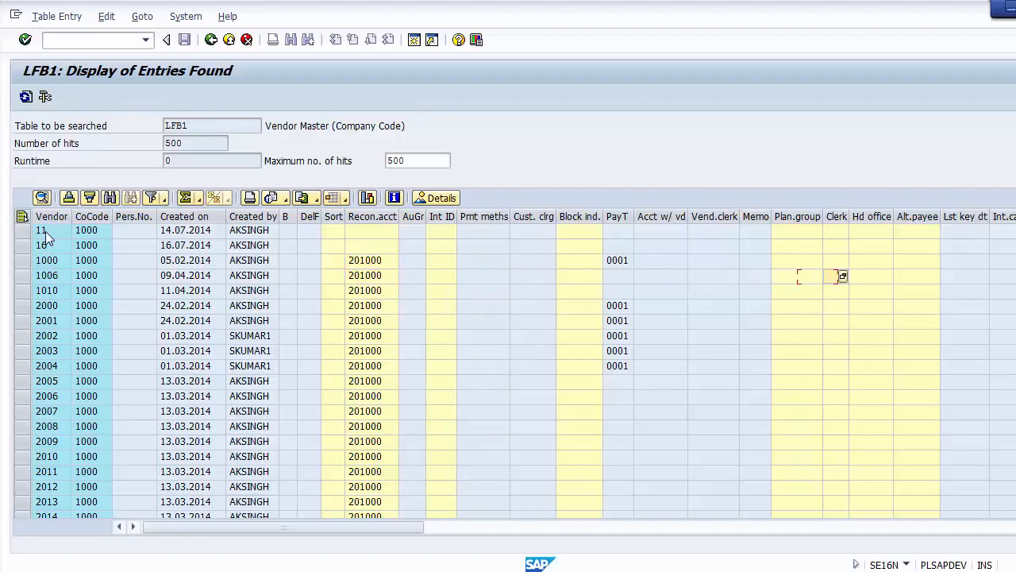
pyautogui.press('Tab')
pyautogui.press('Tab')
pyautogui.press('Tab')
pyautogui.press('Tab')
pyautogui.press('Tab')
pyautogui.press('Tab')
pyautogui.press('Tab')
pyautogui.press('Tab')
pyautogui.press('Tab')
pyautogui.press('Tab')
pyautogui.press('Tab')
pyautogui.press('Tab')
pyautogui.press('Tab')
pyautogui.press('Tab')
pyautogui.press('Tab')
pyautogui.press('Tab')
pyautogui.press('Tab')
pyautogui.press('Tab')
pyautogui.press('Tab')
pyautogui.press('Tab')
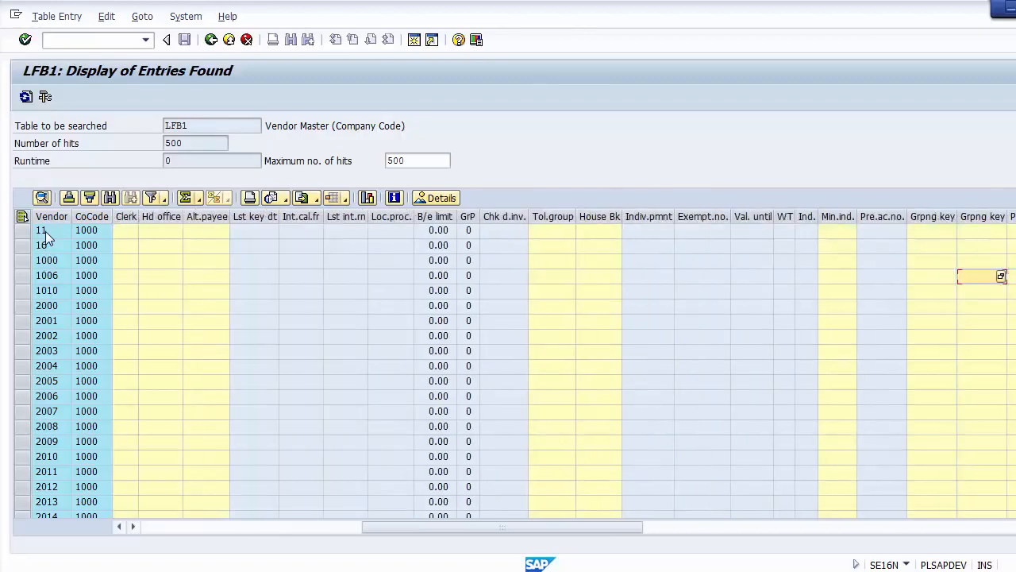
pyautogui.press('Tab')
pyautogui.press('Tab')
pyautogui.press('Tab')
pyautogui.press('Tab')
pyautogui.press('Tab')
pyautogui.press('Tab')
pyautogui.press('Tab')
pyautogui.press('Tab')
pyautogui.press('Tab')
pyautogui.press('Tab')
pyautogui.press('Tab')
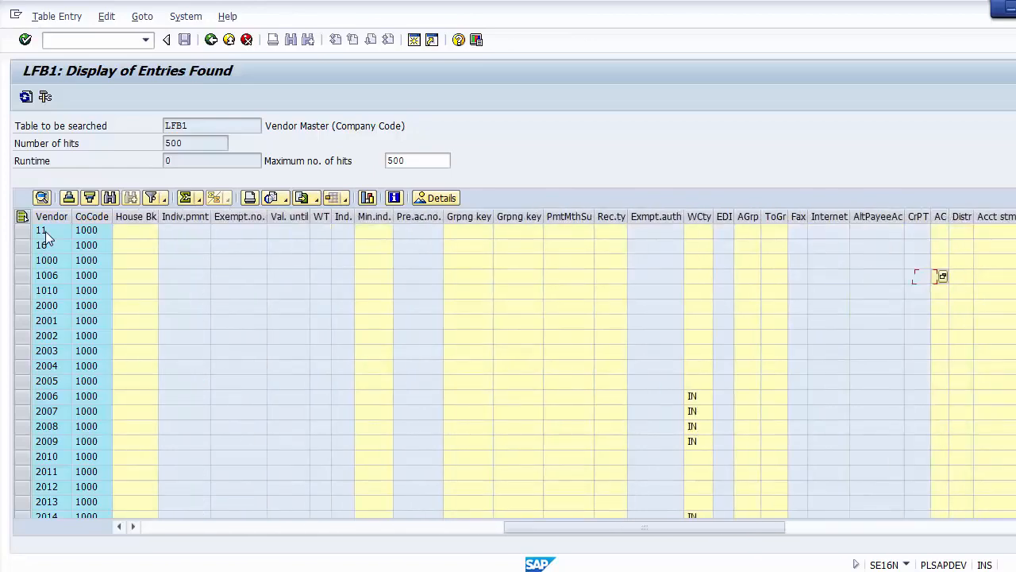
pyautogui.press('Tab')
pyautogui.press('Tab')
pyautogui.press('Tab')
pyautogui.press('Tab')
pyautogui.press('Tab')
pyautogui.press('Tab')
pyautogui.press('Tab')
pyautogui.press('Tab')
pyautogui.press('Tab')
pyautogui.press('Tab')
pyautogui.press('Tab')
pyautogui.press('Tab')
pyautogui.press('Tab')
pyautogui.press('Tab')
pyautogui.press('Tab')
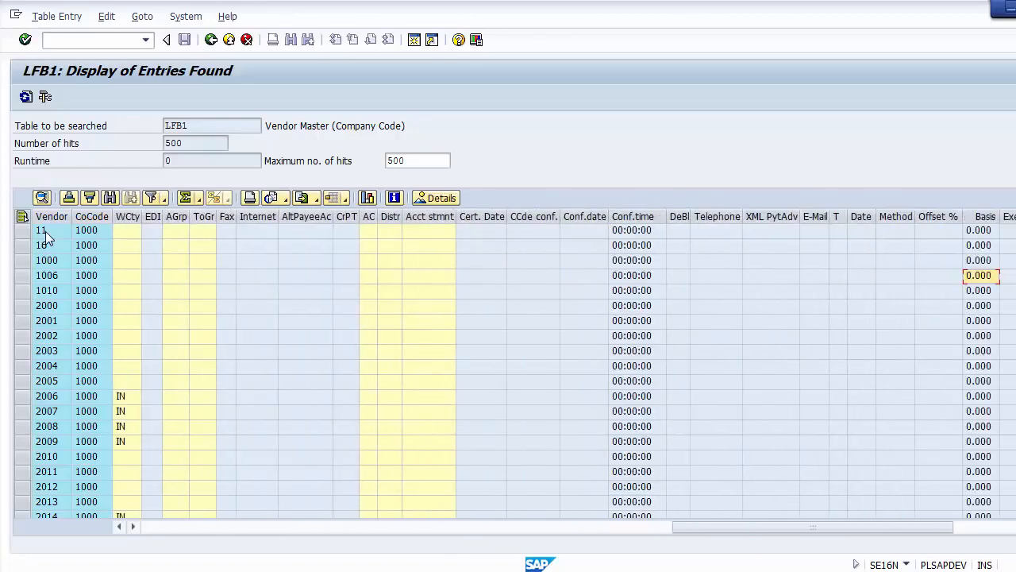
pyautogui.press('Tab')
pyautogui.press('Tab')
pyautogui.press('Tab')
# Go back through the LFB1 columns of that vendor row towards the creation details
pyautogui.hotkey('shift', 'Tab')
pyautogui.hotkey('shift', 'Tab')
pyautogui.hotkey('shift', 'Tab')
pyautogui.hotkey('shift', 'Tab')
pyautogui.hotkey('shift', 'Tab')
pyautogui.hotkey('shift', 'Tab')
pyautogui.hotkey('shift', 'Tab')
pyautogui.hotkey('shift', 'Tab')
pyautogui.hotkey('shift', 'Tab')
pyautogui.hotkey('shift', 'Tab')
pyautogui.hotkey('shift', 'Tab')
pyautogui.hotkey('shift', 'Tab')
pyautogui.hotkey('shift', 'Tab')
pyautogui.hotkey('shift', 'Tab')
pyautogui.hotkey('shift', 'Tab')
pyautogui.hotkey('shift', 'Tab')
pyautogui.hotkey('shift', 'Tab')
pyautogui.hotkey('shift', 'Tab')
pyautogui.hotkey('shift', 'Tab')
pyautogui.hotkey('shift', 'Tab')
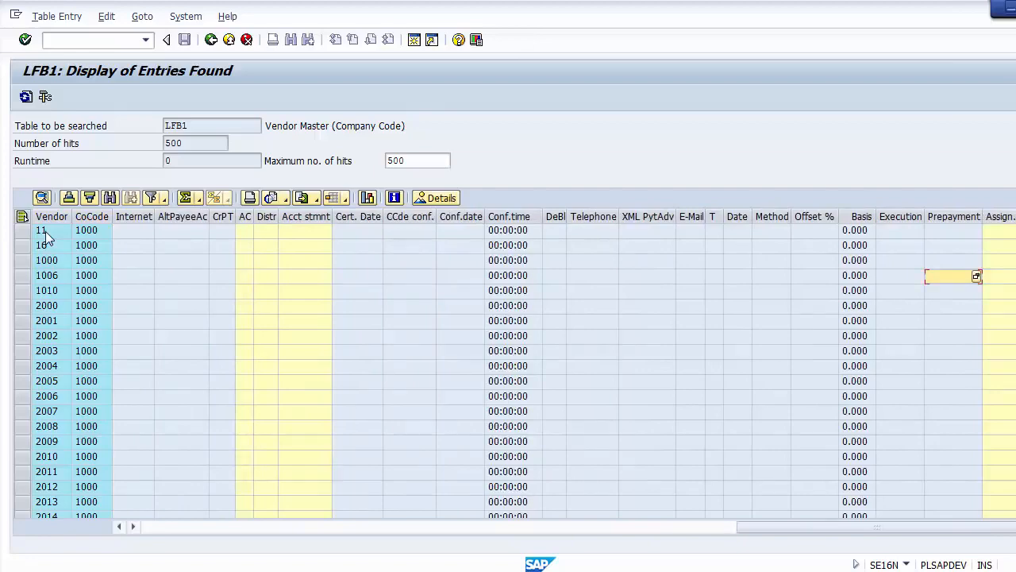
pyautogui.press('Left')
pyautogui.press('Left')
pyautogui.press('Left')
pyautogui.press('Left')
pyautogui.press('Left')
pyautogui.press('Left')
pyautogui.press('Left')
pyautogui.press('Left')
pyautogui.press('Left')
pyautogui.press('Left')
pyautogui.press('Left')
pyautogui.press('Left')
pyautogui.press('Left')
pyautogui.press('Left')
pyautogui.press('Left')
pyautogui.press('Left')
pyautogui.press('Left')
pyautogui.press('Left')
pyautogui.press('Left')
pyautogui.press('Left')
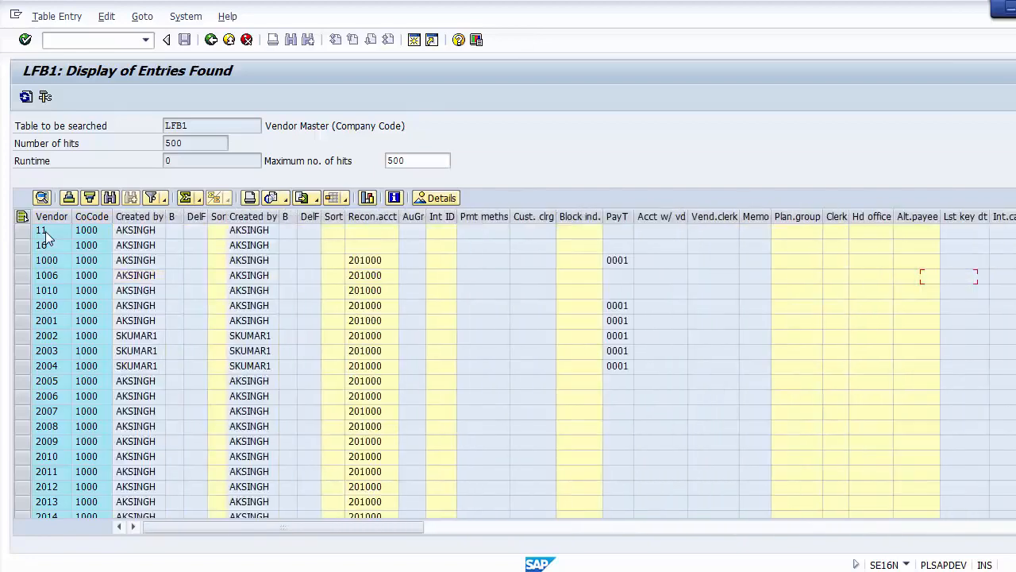
# Leave the LFB1 results, return to SAP Easy Access and start transaction SE16N again
pyautogui.click(212, 40)
pyautogui.click(211, 40)
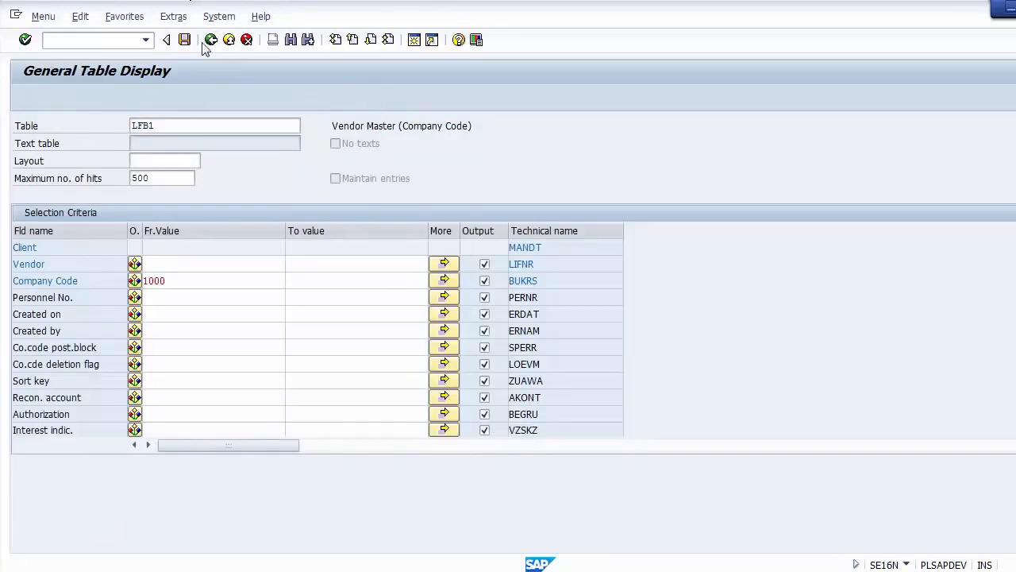
pyautogui.click(107, 45)
pyautogui.write('SE16N')
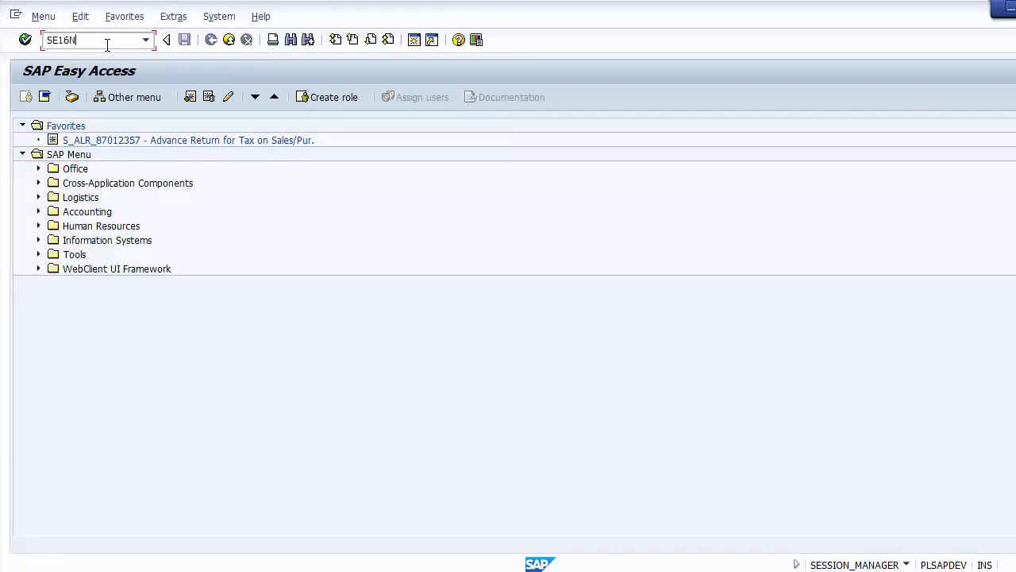
pyautogui.press('Return')
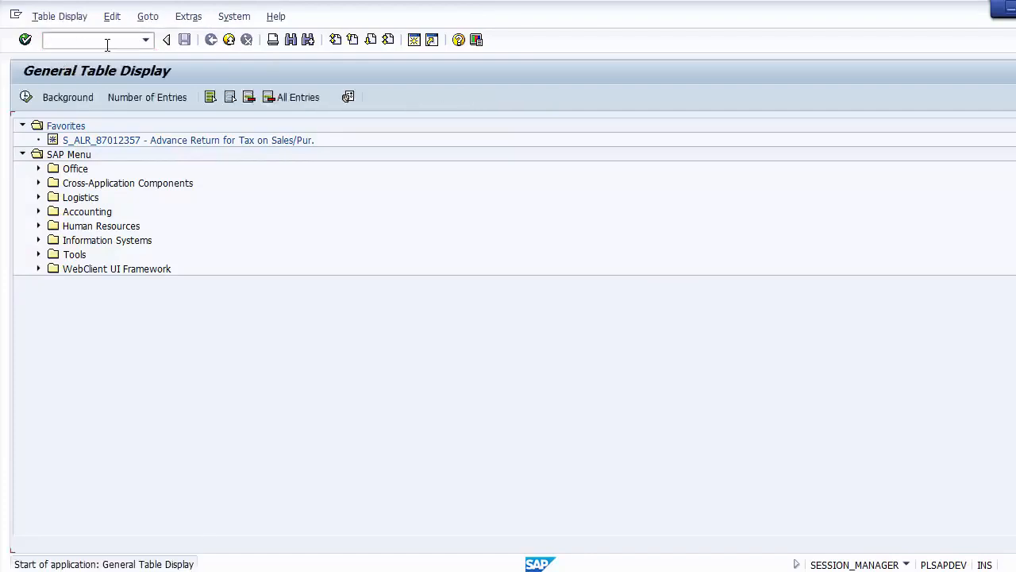
# Clear the table name and switch to PowerPoint to highlight ANLA in the slide's Assets Master line
pyautogui.click(185, 124)
pyautogui.press('BackSpace')
pyautogui.press('BackSpace')
pyautogui.press('BackSpace')
pyautogui.press('BackSpace')
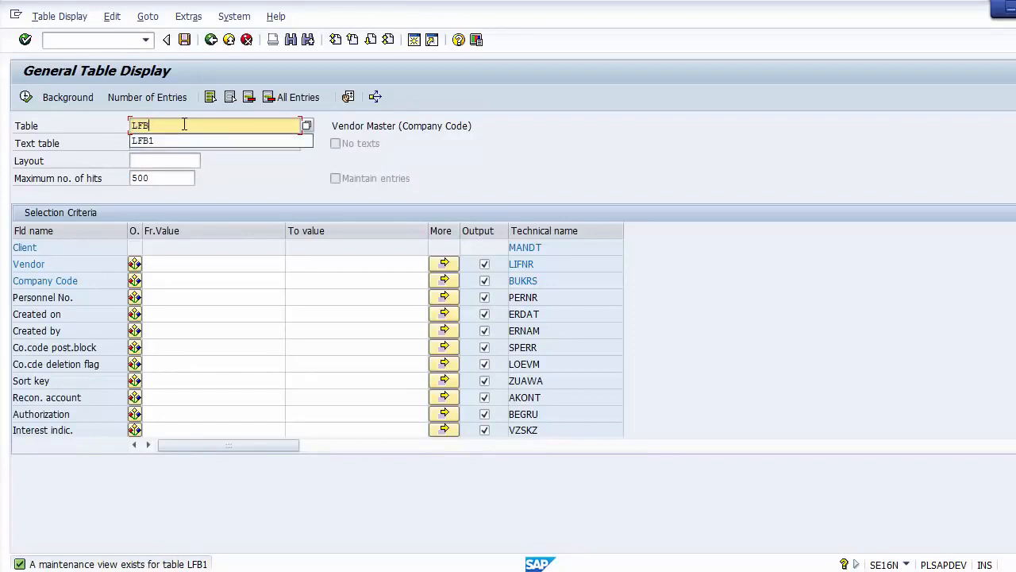
pyautogui.click(184, 125)
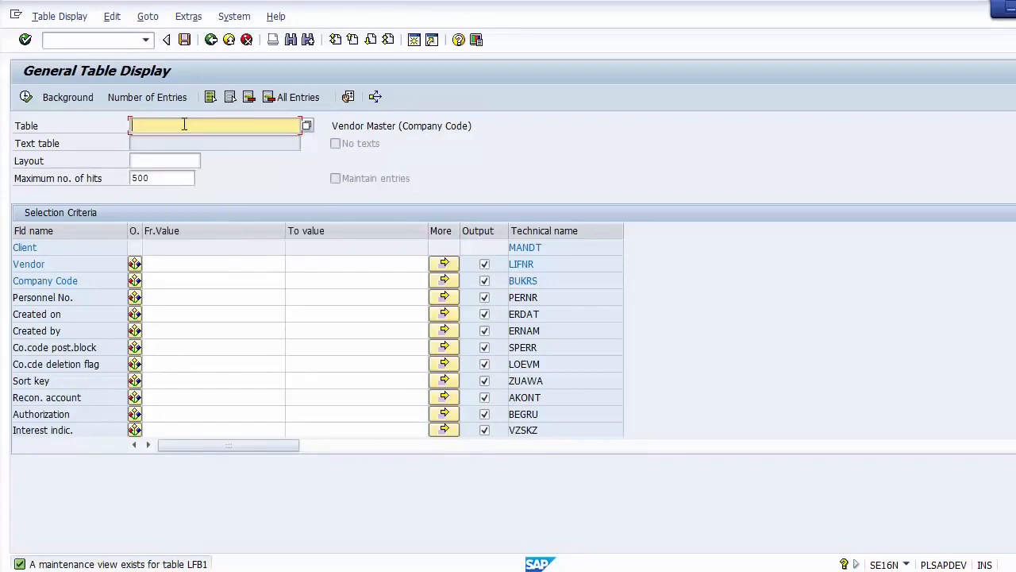
pyautogui.click(607, 571)
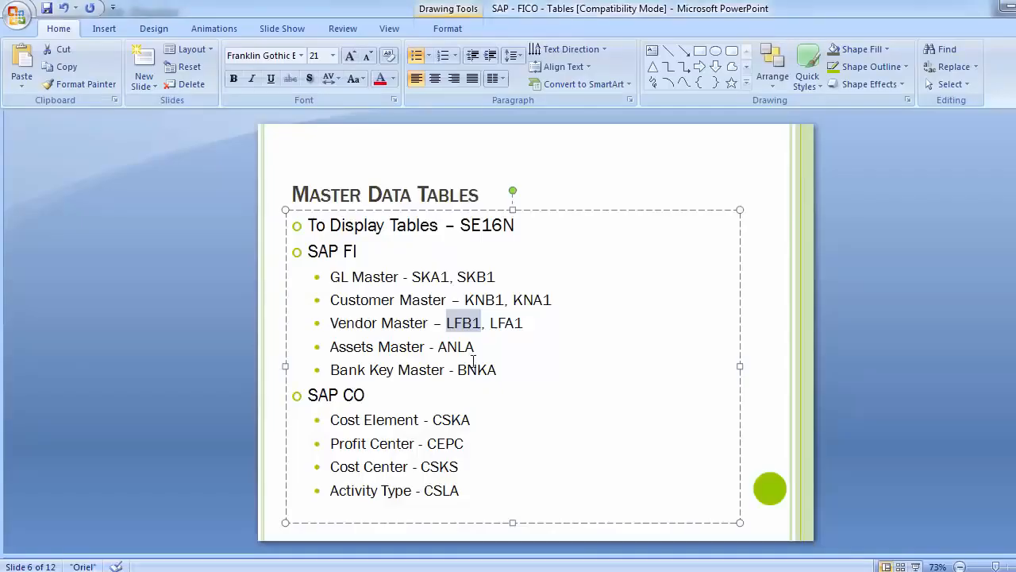
pyautogui.moveTo(438, 347); pyautogui.dragTo(479, 347)
# Switch back to SAP's General Table Display and load table ANLA
pyautogui.hotkey('alt', 'Tab')
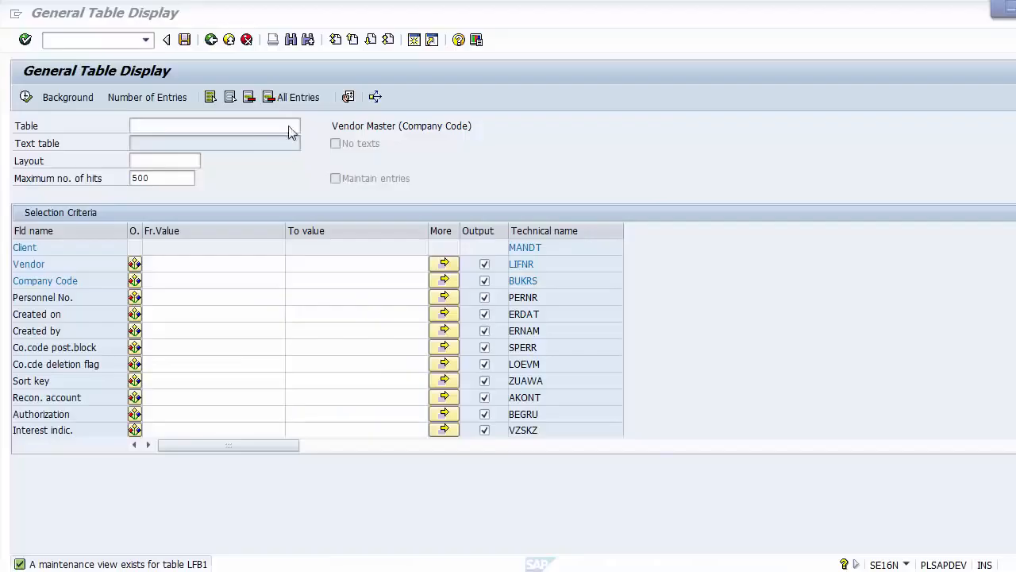
pyautogui.click(269, 123)
pyautogui.write('ANLA')
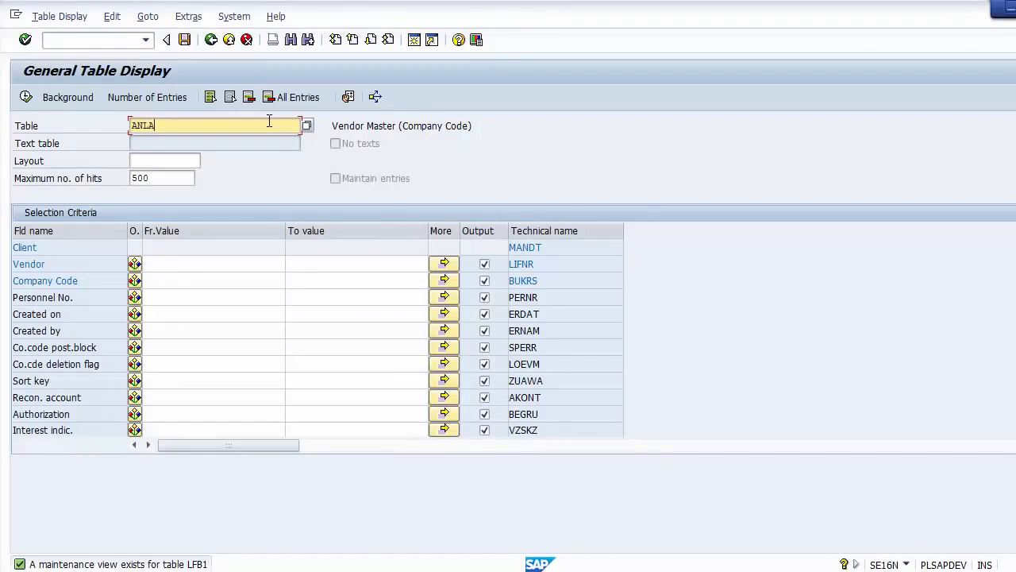
pyautogui.press('Return')
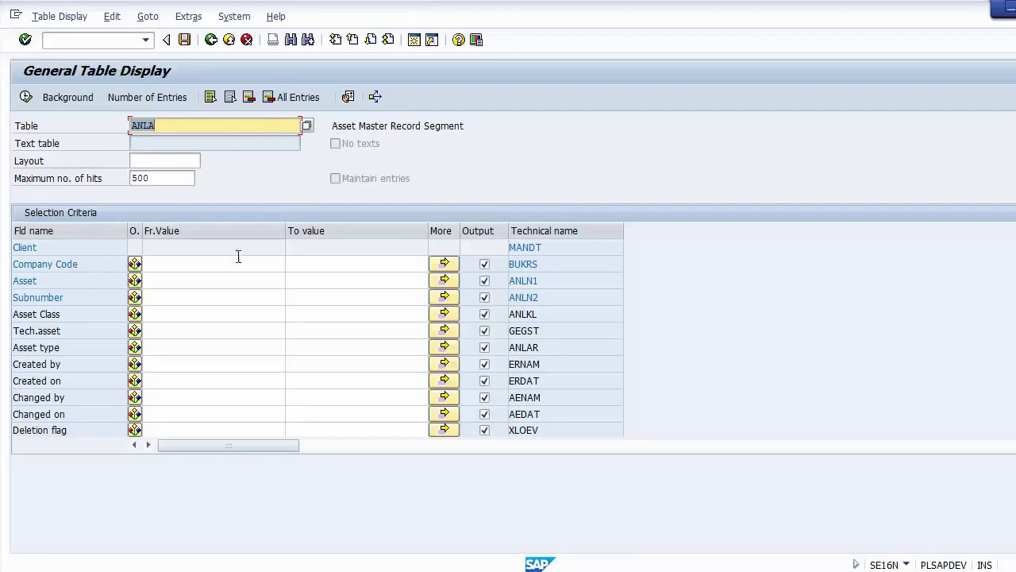
# Display the ANLA entries for company code 1000 and check the number of hits
pyautogui.click(205, 262)
pyautogui.write('1')
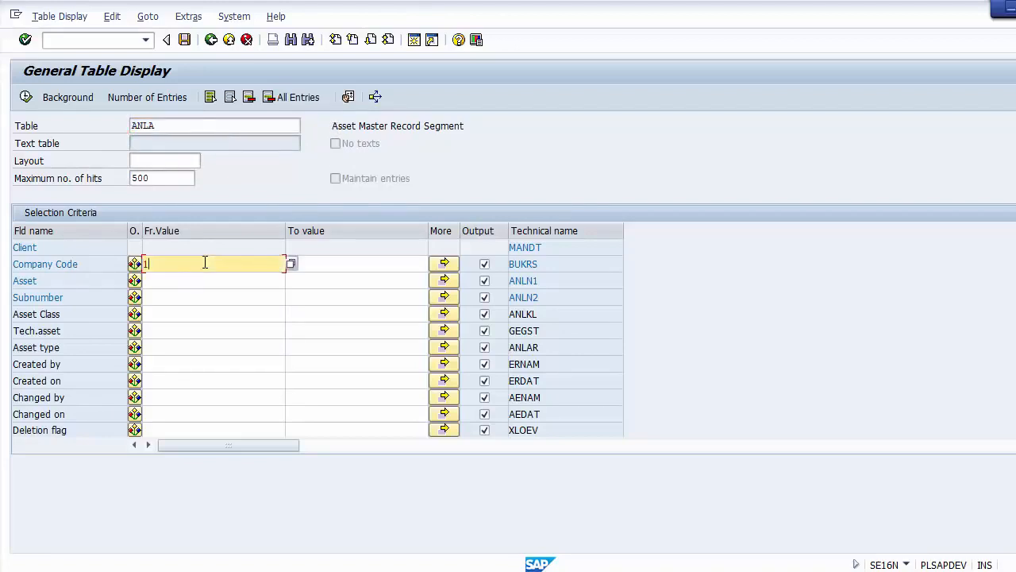
pyautogui.write('000')
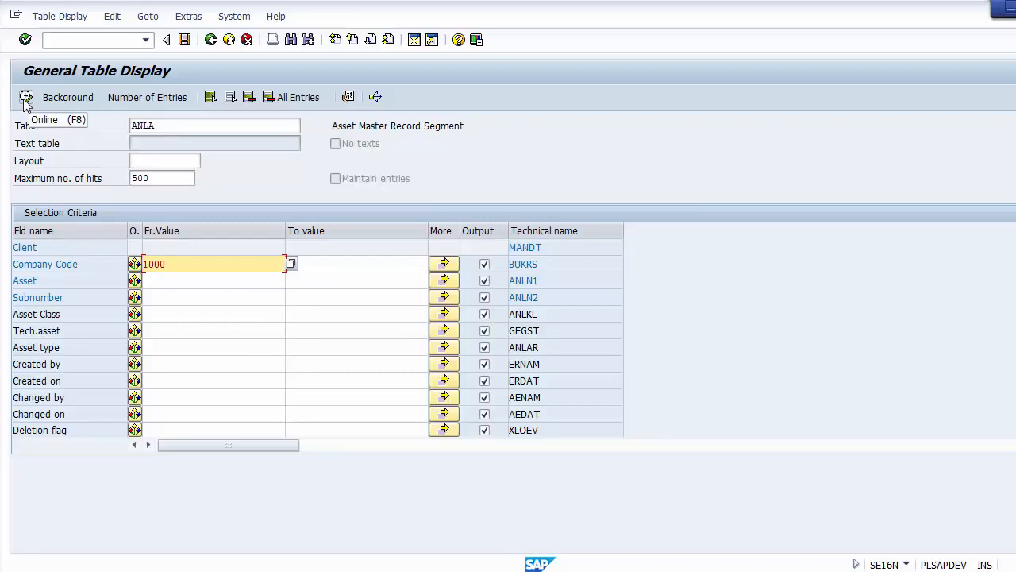
pyautogui.click(25, 99)
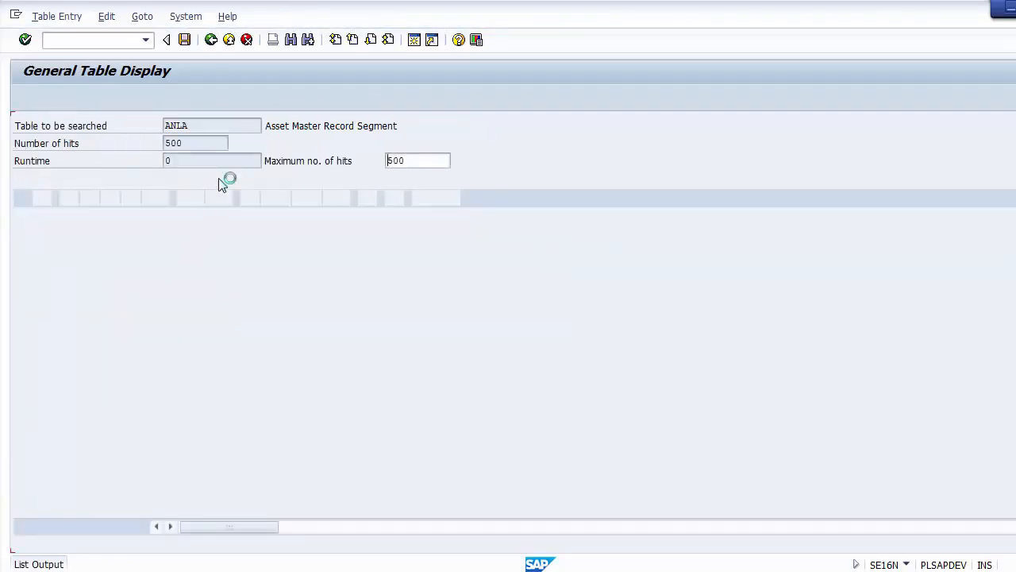
pyautogui.moveTo(195, 143); pyautogui.dragTo(147, 141)
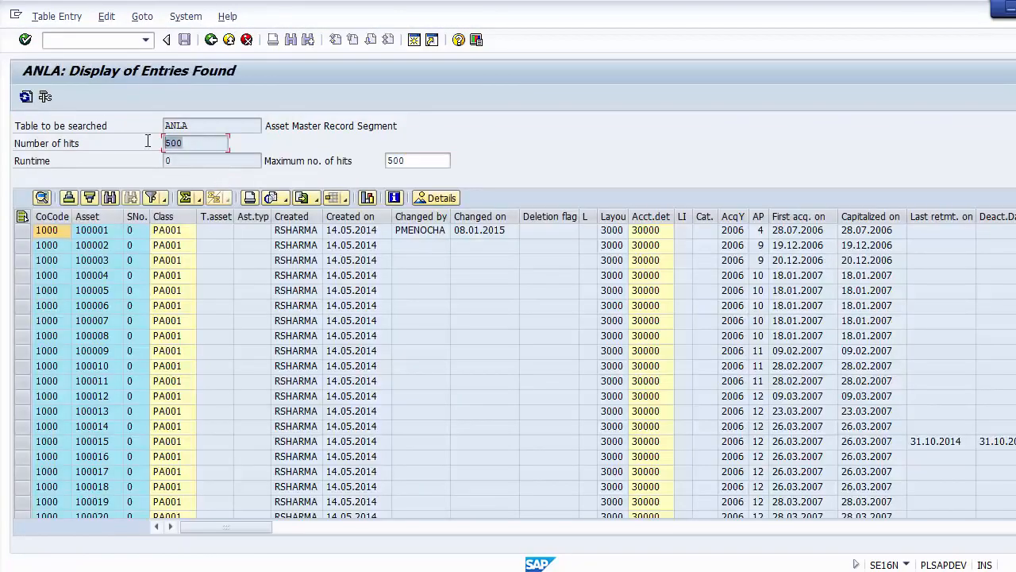
# Examine the first asset row of the ANLA results, from asset number and subnumber through creation and change details to the layout
pyautogui.click(47, 232)
pyautogui.press('Tab')
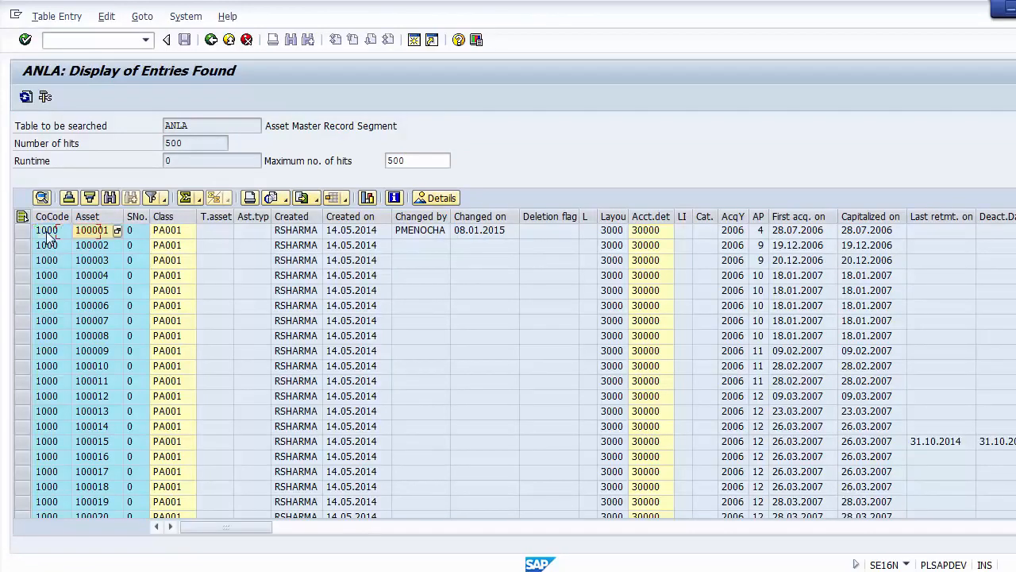
pyautogui.press('Tab')
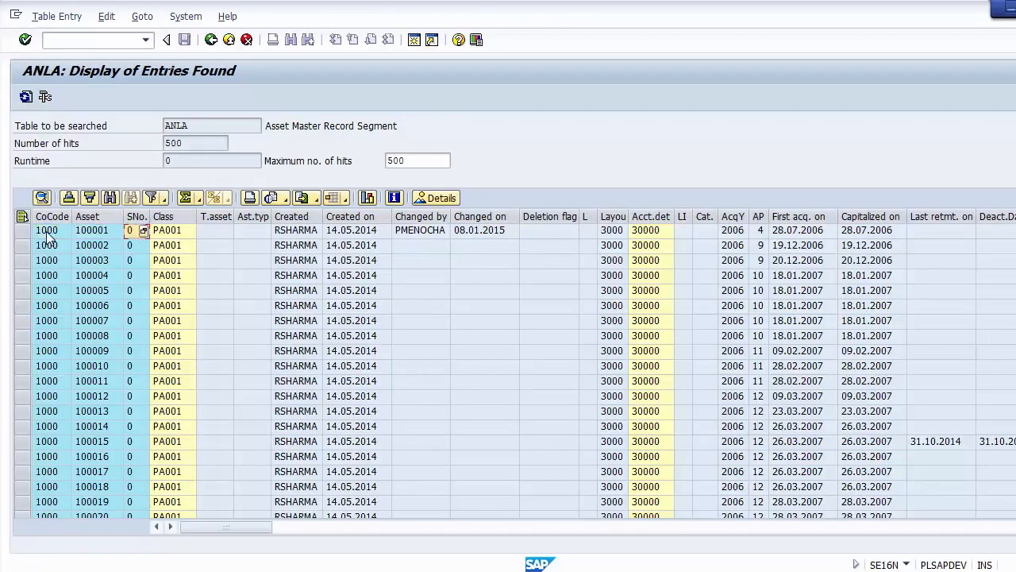
pyautogui.press('Tab')
pyautogui.press('Tab')
pyautogui.press('Tab')
pyautogui.press('Tab')
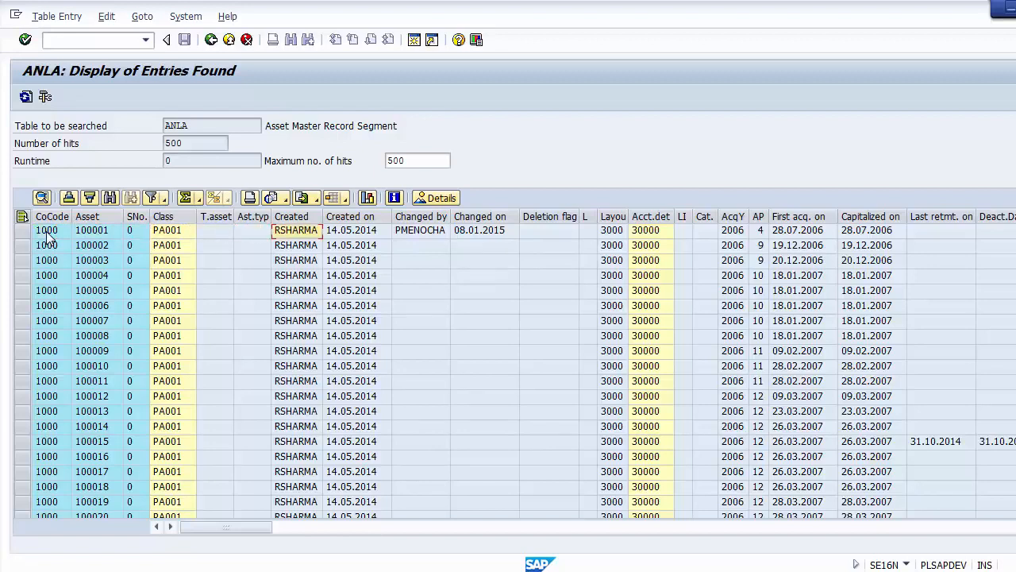
pyautogui.press('Tab')
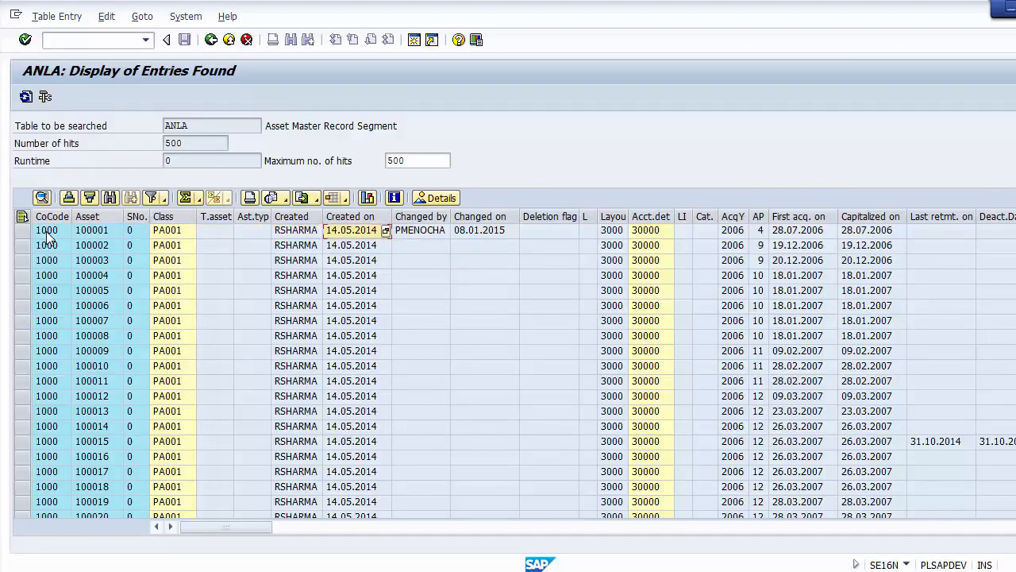
pyautogui.press('Tab')
pyautogui.press('Tab')
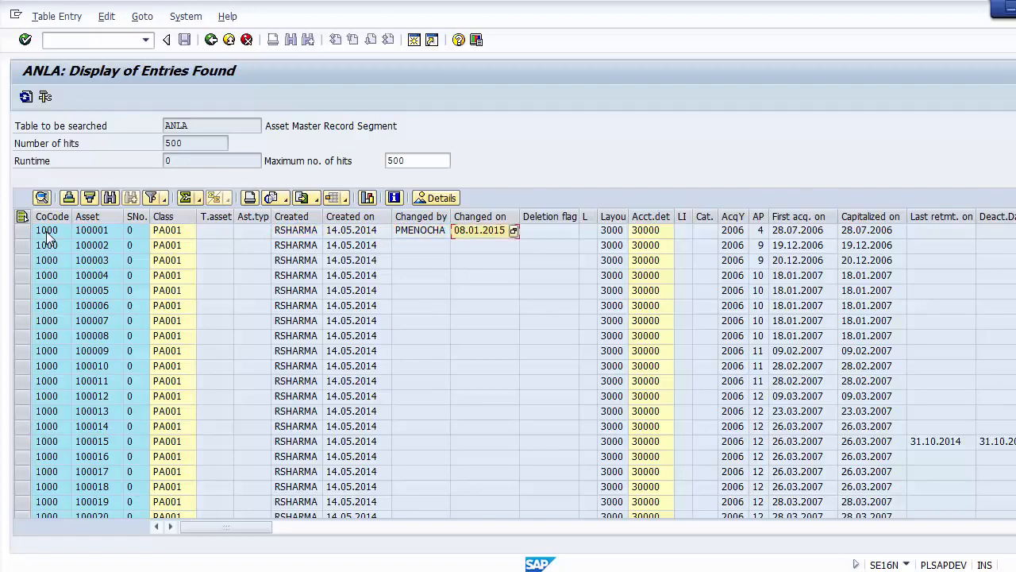
pyautogui.press('Tab')
pyautogui.press('Tab')
pyautogui.press('Tab')
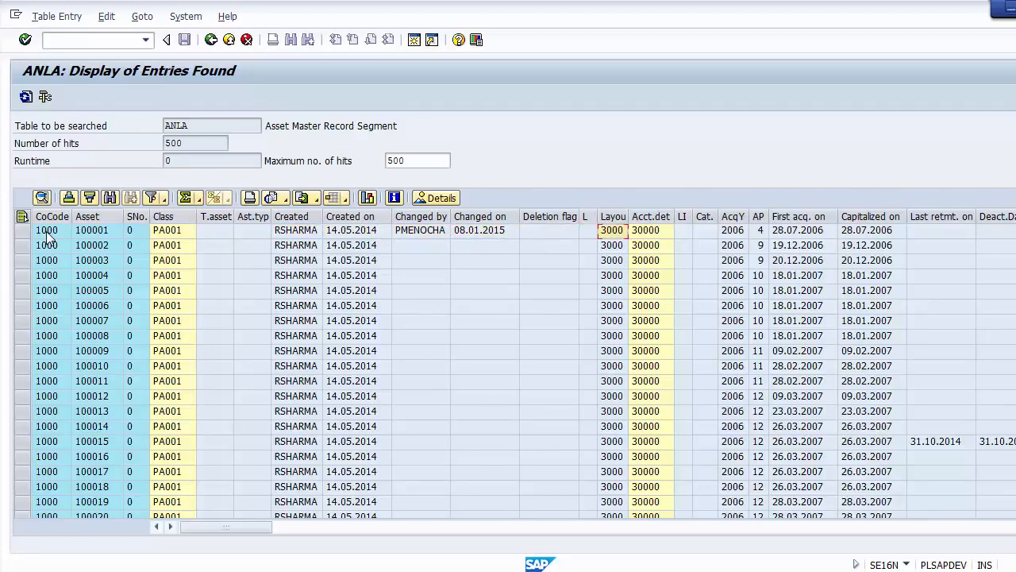
# Examine the first asset's account determination, acquisition year and period, first acquisition, capitalization, last retirement and deactivation date columns
pyautogui.press('Tab')
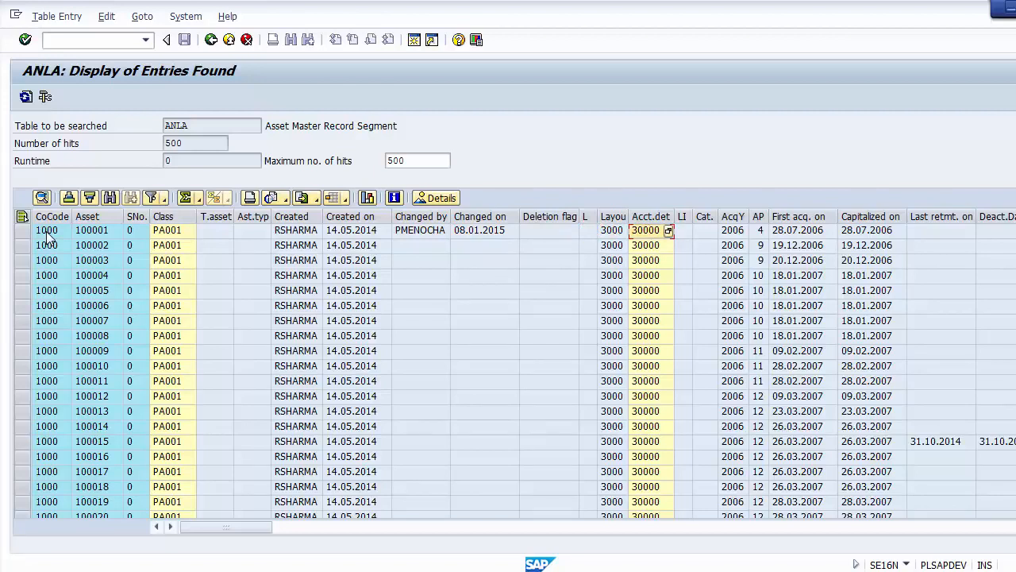
pyautogui.press('Tab')
pyautogui.press('Tab')
pyautogui.press('Tab')
pyautogui.press('Tab')
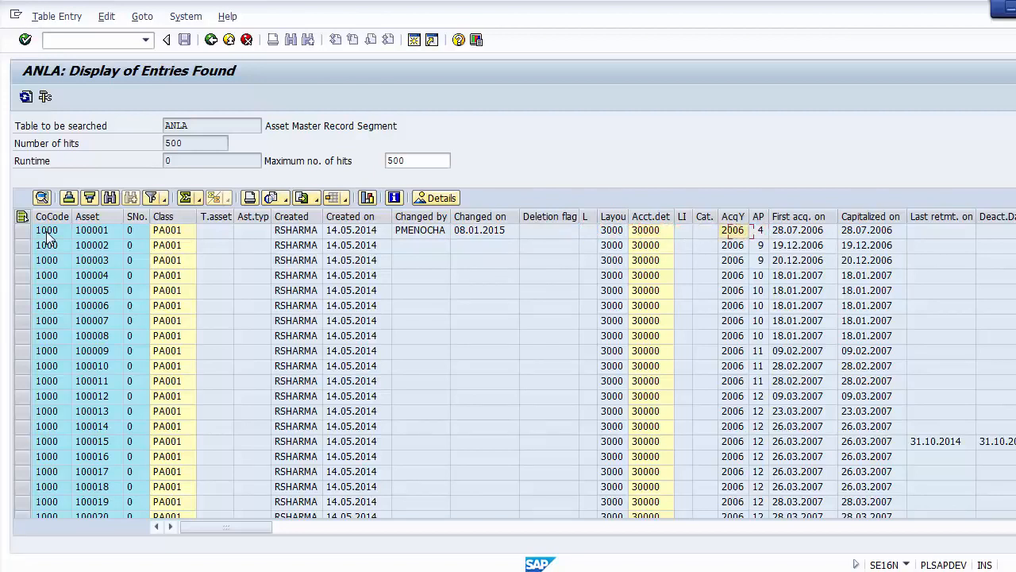
pyautogui.press('Tab')
pyautogui.press('Tab')
pyautogui.press('Tab')
pyautogui.press('Tab')
pyautogui.press('Tab')
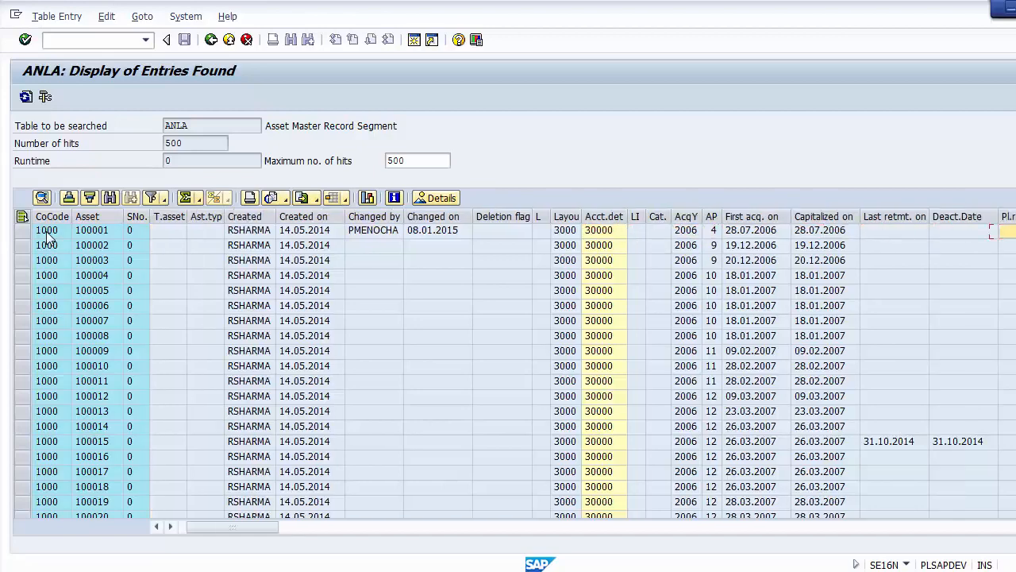
pyautogui.hotkey('shift', 'Tab')
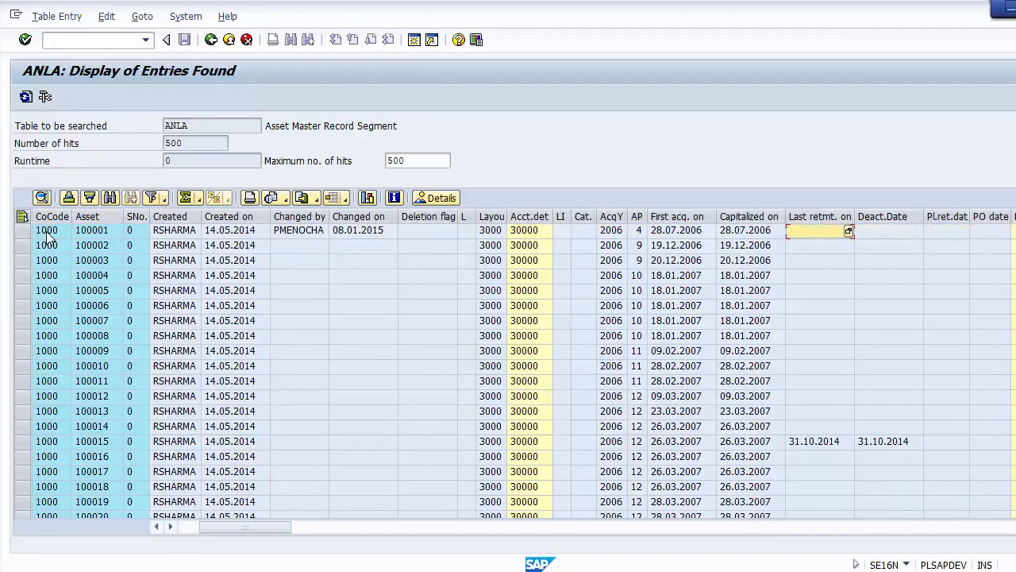
# Examine the first asset's fields from deactivation and planned retirement dates through evaluation groups and asset super number to vendor and origin country
pyautogui.press('Tab')
pyautogui.press('Tab')
pyautogui.press('Tab')
pyautogui.press('Tab')
pyautogui.press('Tab')
pyautogui.press('Tab')
pyautogui.press('Tab')
pyautogui.press('Tab')
pyautogui.press('Tab')
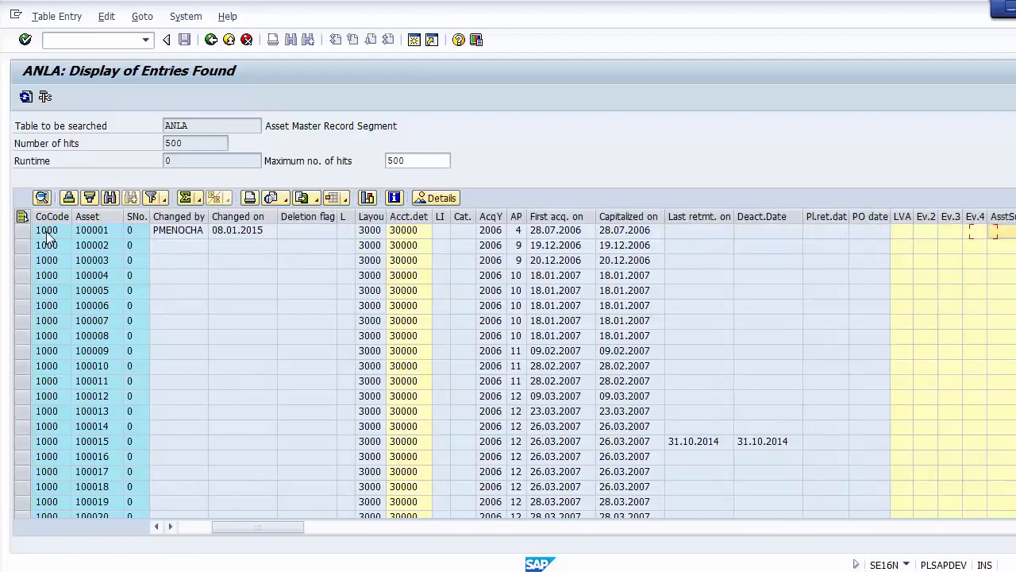
pyautogui.press('Tab')
pyautogui.press('Tab')
pyautogui.press('Tab')
pyautogui.press('Tab')
pyautogui.press('Tab')
pyautogui.press('Tab')
pyautogui.press('Tab')
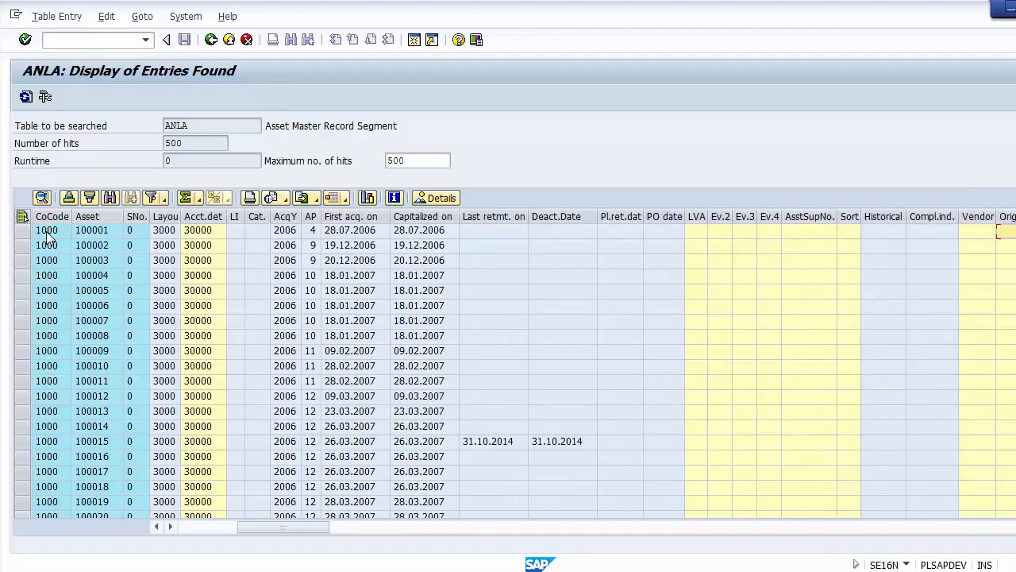
# Review the first asset's vendor, origin country, supplier, manufacturer, PI and original asset columns
pyautogui.press('Right')
pyautogui.press('Left')
pyautogui.press('Left')
pyautogui.press('Left')
pyautogui.press('Left')
pyautogui.press('Left')
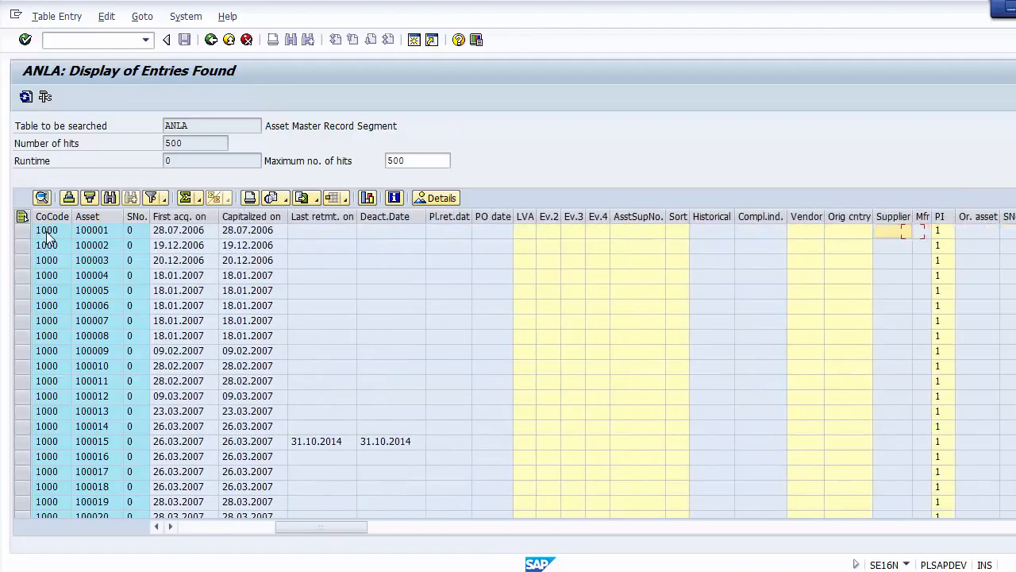
pyautogui.press('Right')
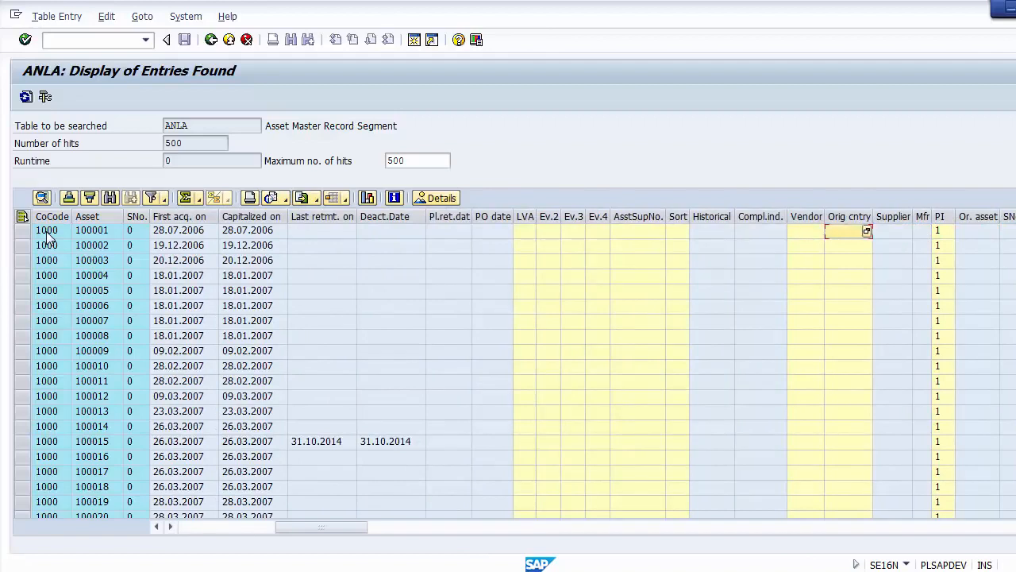
pyautogui.press('Right')
pyautogui.press('Right')
pyautogui.press('Right')
pyautogui.press('Right')
pyautogui.press('Right')
pyautogui.press('Right')
pyautogui.press('Right')
pyautogui.press('Right')
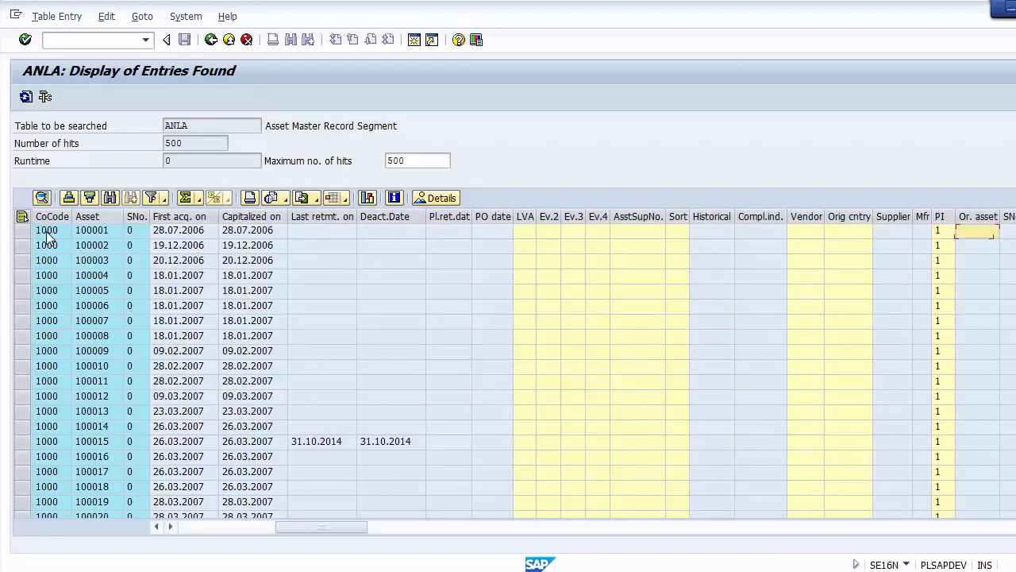
# Examine the first asset's original value, order, unit, quantity and type name columns, including the net worth fields
pyautogui.press('Right')
pyautogui.press('Right')
pyautogui.press('Right')
pyautogui.press('Right')
pyautogui.press('Right')
pyautogui.press('Right')
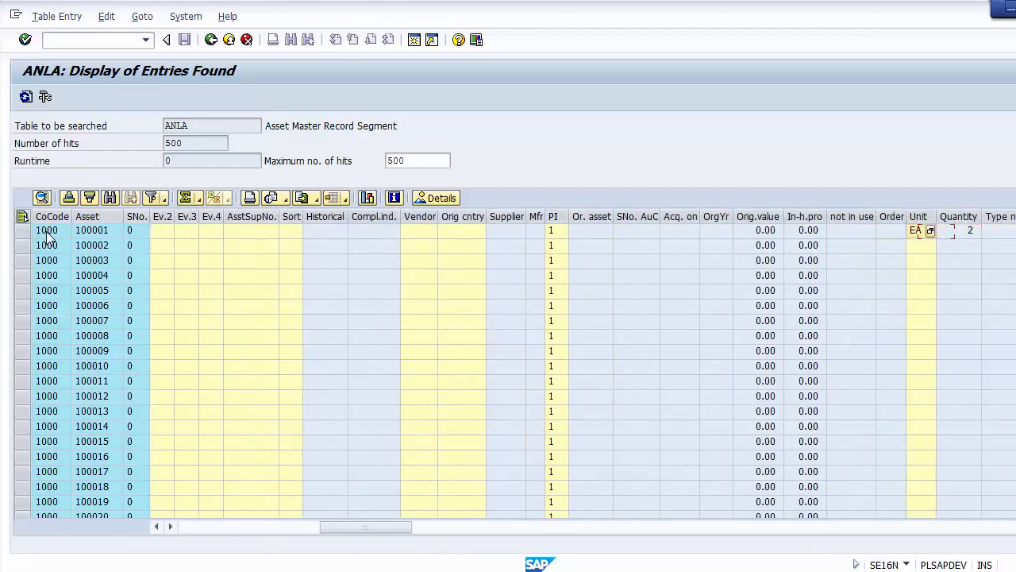
pyautogui.press('Right')
pyautogui.press('Right')
pyautogui.press('Right')
pyautogui.press('Right')
pyautogui.press('Right')
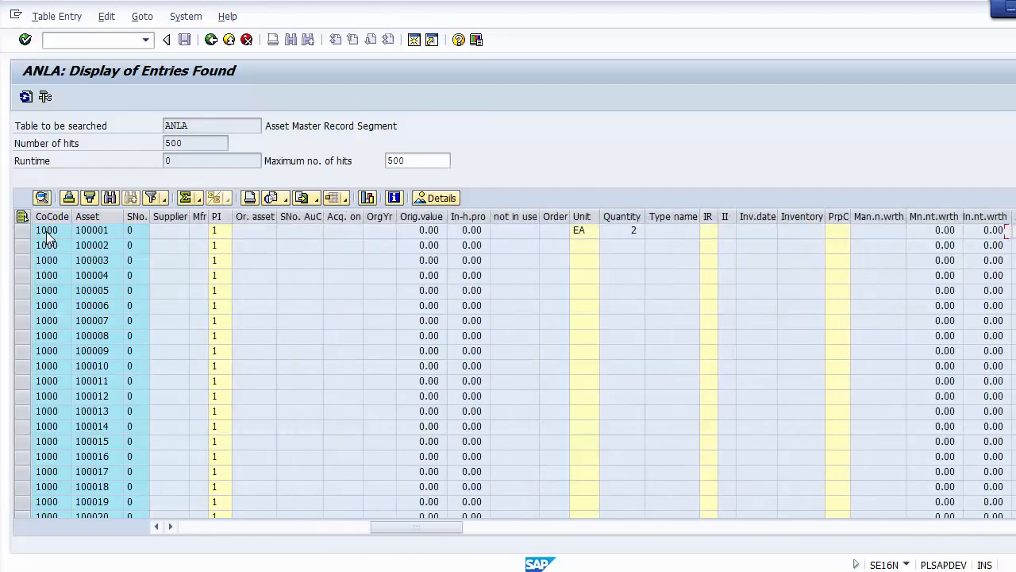
pyautogui.press('Left')
pyautogui.press('Left')
pyautogui.press('Left')
pyautogui.press('Left')
pyautogui.press('Left')
pyautogui.press('Left')
pyautogui.press('Left')
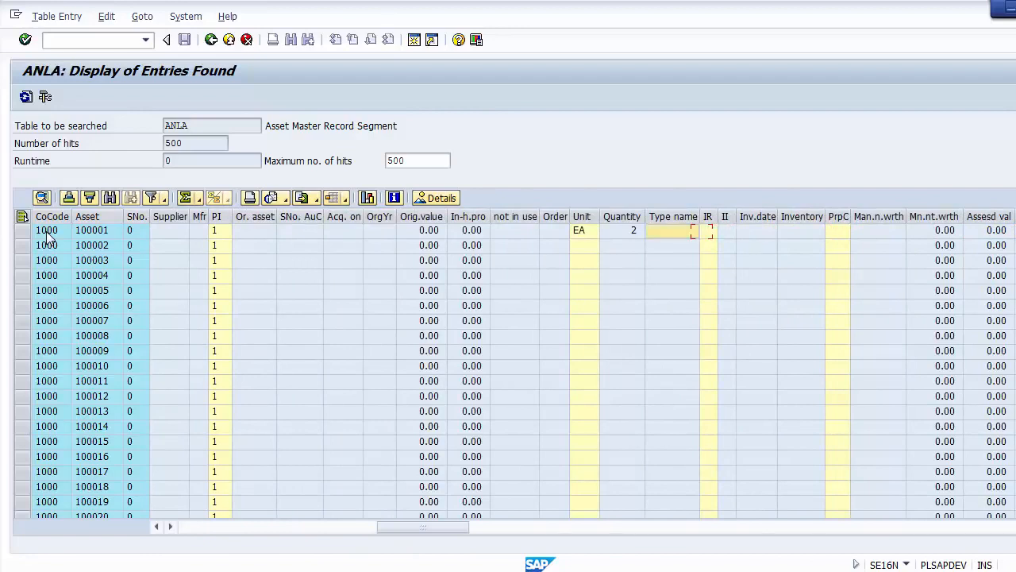
pyautogui.press('Left')
pyautogui.press('Left')
pyautogui.press('Left')
pyautogui.press('Left')
pyautogui.press('Left')
# Examine the first asset's inventory, property classification, net worth, assessed value, conveyance, notice, tax number and land register entry columns
pyautogui.press('Right')
pyautogui.press('Right')
pyautogui.press('Right')
pyautogui.press('Right')
pyautogui.press('Right')
pyautogui.press('Right')
pyautogui.press('Right')
pyautogui.press('Right')
pyautogui.press('Right')
pyautogui.press('Right')
pyautogui.press('Right')
pyautogui.press('Right')
pyautogui.press('Right')
pyautogui.press('Right')
pyautogui.press('Right')
pyautogui.press('Right')
pyautogui.press('Right')
pyautogui.press('Right')
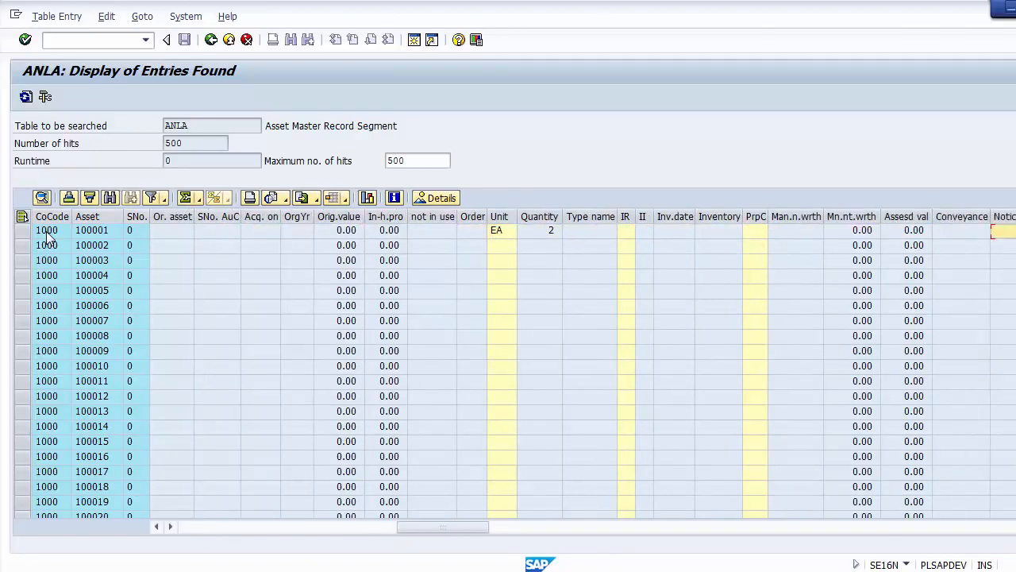
pyautogui.press('Right')
pyautogui.press('Right')
pyautogui.press('Right')
pyautogui.press('Right')
pyautogui.press('Right')
pyautogui.press('Right')
pyautogui.press('Right')
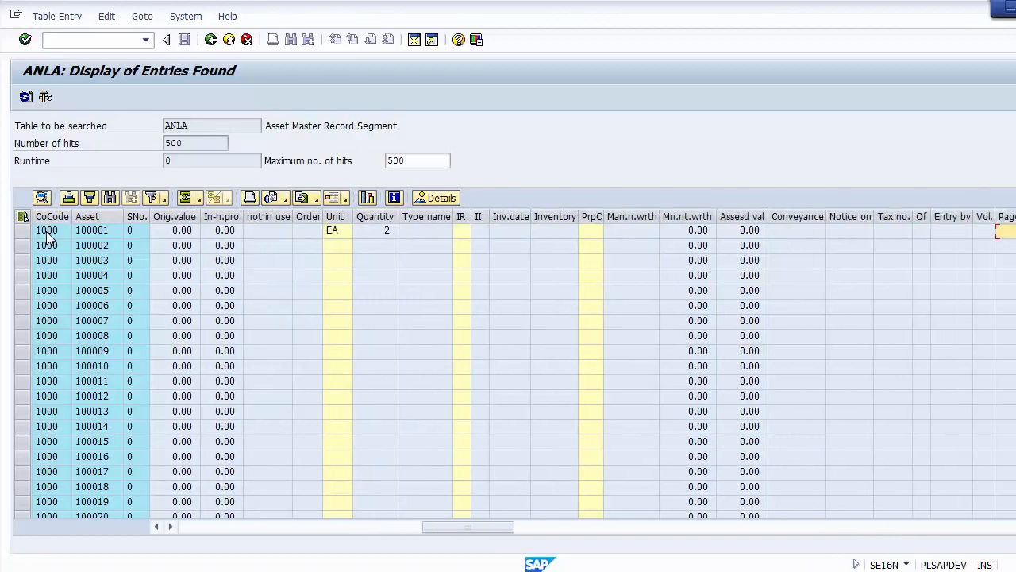
# Examine the first asset's page, map, plot number, tax office, municipality, reason, area and inventory number columns
pyautogui.press('Right')
pyautogui.press('Right')
pyautogui.press('Right')
pyautogui.press('Right')
pyautogui.press('Right')
pyautogui.press('Right')
pyautogui.press('Right')
pyautogui.press('Right')
pyautogui.press('Right')
pyautogui.press('Right')
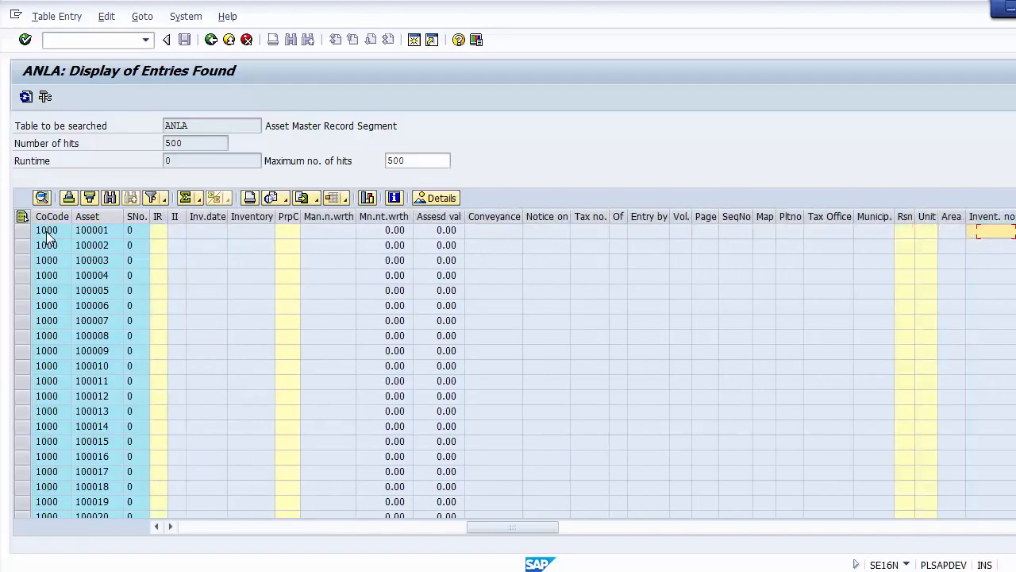
# Check the asset description of the first asset and its neighbouring language and second description fields
pyautogui.press('Right')
pyautogui.press('Right')
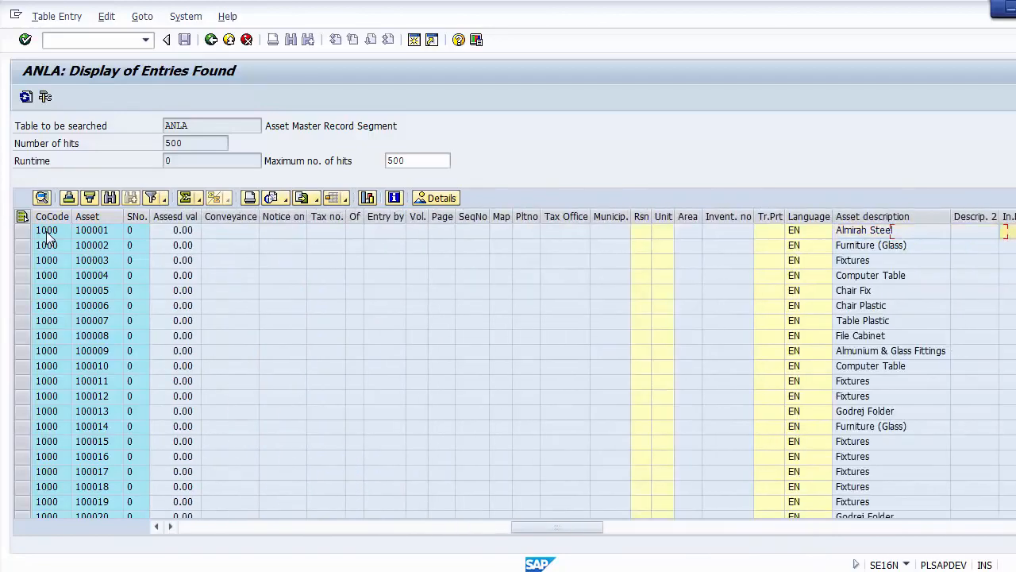
pyautogui.press('Left')
pyautogui.press('Left')
pyautogui.press('Left')
pyautogui.press('Right')
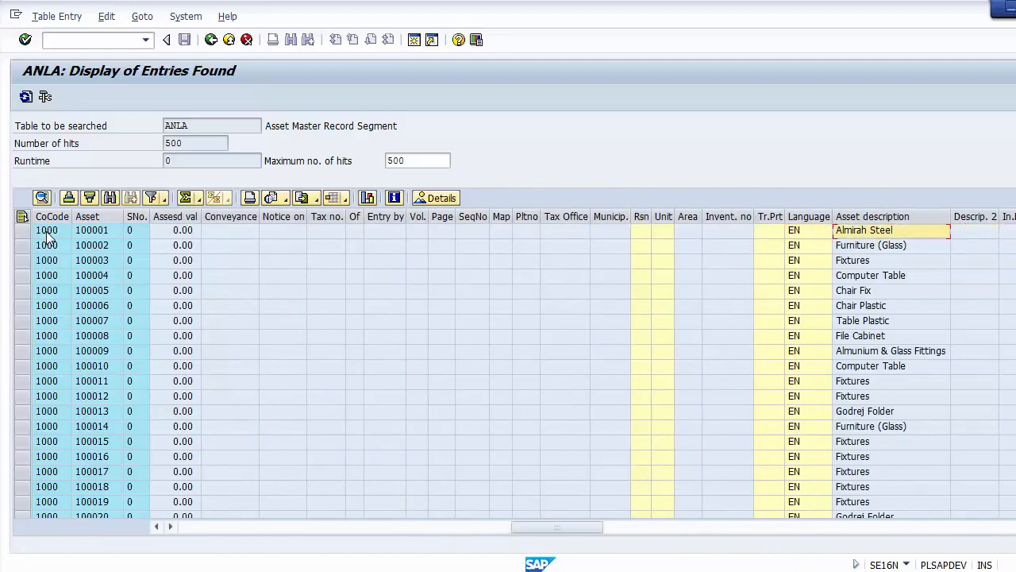
pyautogui.press('Down')
pyautogui.press('Up')
pyautogui.press('Right')
pyautogui.press('Left')
# Open the detailed display of the first asset to view its fields with technical names, and close it
pyautogui.click(94, 231)
pyautogui.doubleClick(94, 230)
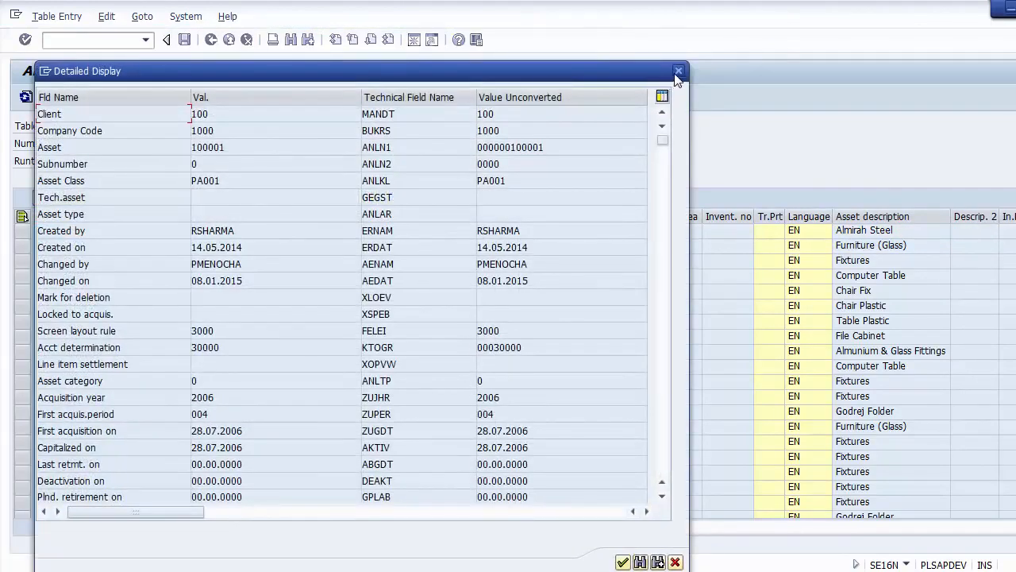
pyautogui.click(678, 71)
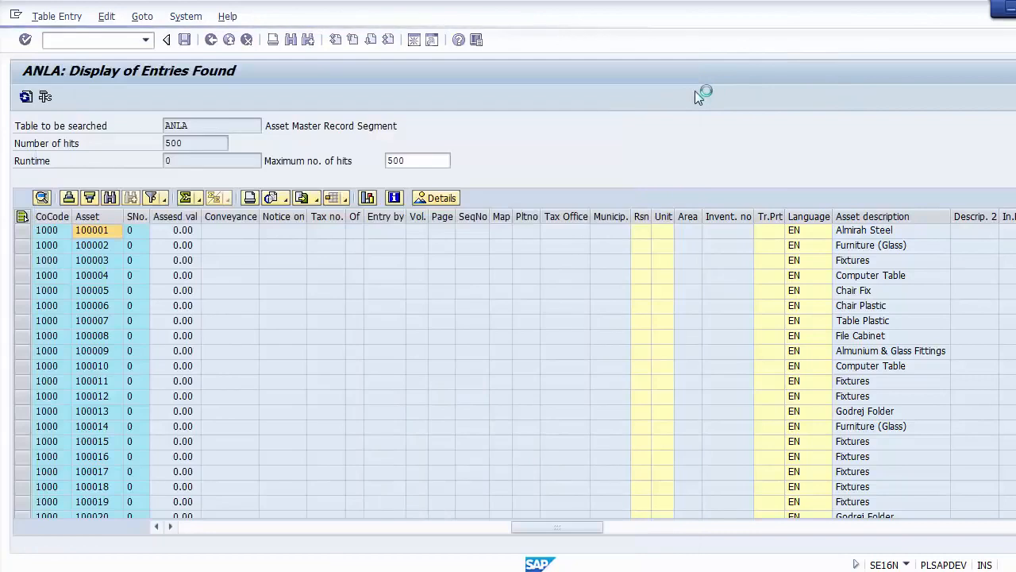
# Examine the first asset's remaining columns from the asset description through the leasing fields to the maintenance dates and changed-by fields
pyautogui.click(893, 230)
pyautogui.press('Right')
pyautogui.press('Right')
pyautogui.press('Right')
pyautogui.press('Right')
pyautogui.press('Right')
pyautogui.press('Right')
pyautogui.press('Right')
pyautogui.press('Right')
pyautogui.press('Right')
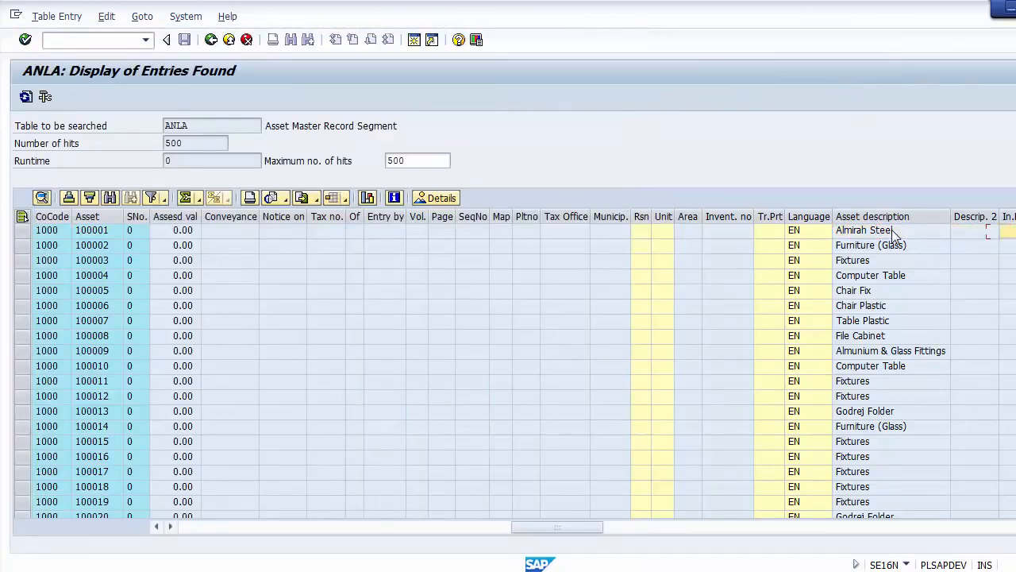
pyautogui.press('Right')
pyautogui.press('Right')
pyautogui.press('Right')
pyautogui.press('Right')
pyautogui.press('Right')
pyautogui.press('Right')
pyautogui.press('Right')
pyautogui.press('Right')
pyautogui.press('Right')
pyautogui.press('Right')
pyautogui.press('Right')
pyautogui.press('Right')
pyautogui.press('Right')
pyautogui.press('Right')
pyautogui.press('Right')
pyautogui.press('Right')
pyautogui.press('Right')
pyautogui.press('Right')
pyautogui.press('Right')
pyautogui.press('Right')
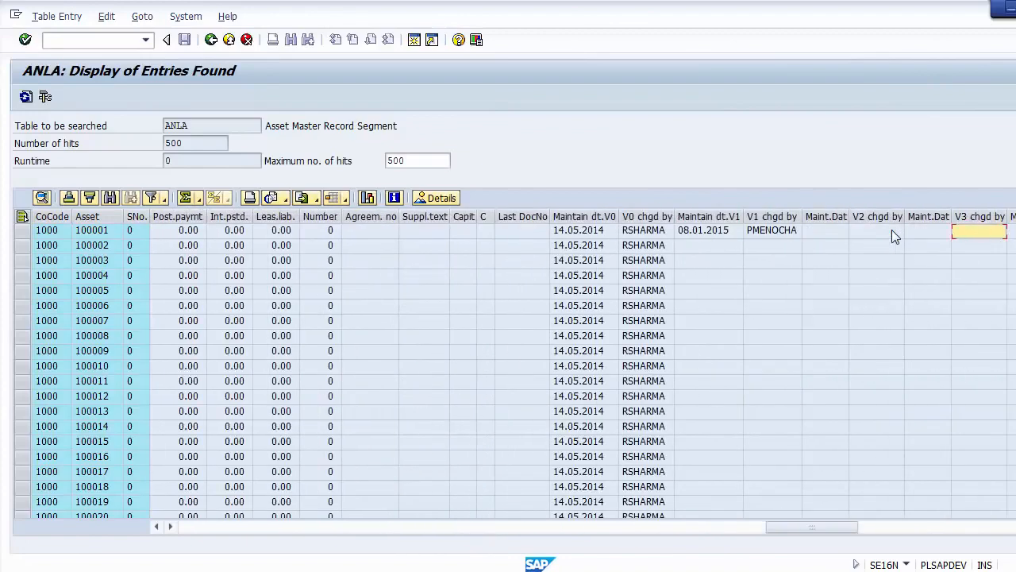
# Examine the first asset's columns from the last changed-by fields through WBS element and asset description to the reorganization date
pyautogui.press('Left')
pyautogui.press('Left')
pyautogui.press('Left')
pyautogui.press('Right')
pyautogui.press('Right')
pyautogui.press('Right')
pyautogui.press('Right')
pyautogui.press('Right')
pyautogui.press('Right')
pyautogui.press('Right')
pyautogui.press('Right')
pyautogui.press('Right')
pyautogui.press('Right')
pyautogui.press('Right')
pyautogui.press('Right')
pyautogui.press('Right')
pyautogui.press('Right')
pyautogui.press('Right')
pyautogui.press('Right')
pyautogui.press('Right')
pyautogui.press('Right')
pyautogui.press('Right')
pyautogui.press('Right')
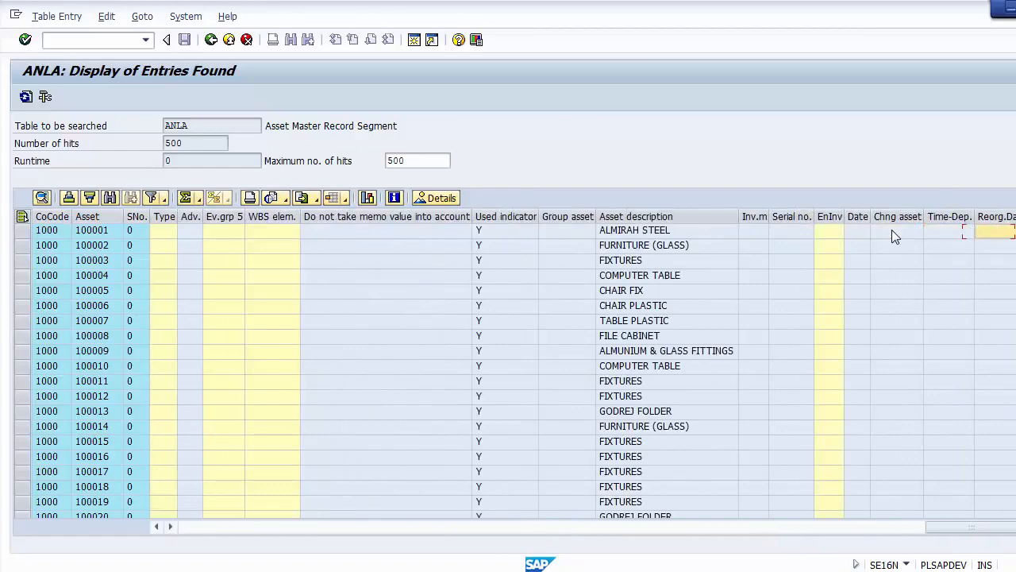
# Go back across the first asset's columns to the company code, and leave the ANLA entries for the table selection
pyautogui.press('Left')
pyautogui.press('Left')
pyautogui.press('Left')
pyautogui.press('Left')
pyautogui.press('Left')
pyautogui.press('Left')
pyautogui.press('Left')
pyautogui.press('Left')
pyautogui.press('Left')
pyautogui.press('Left')
pyautogui.press('Left')
pyautogui.press('Left')
pyautogui.press('Left')
pyautogui.press('Left')
pyautogui.press('Left')
pyautogui.press('Left')
pyautogui.press('Left')
pyautogui.press('Left')
pyautogui.press('Left')
pyautogui.press('Left')
pyautogui.press('Left')
pyautogui.press('Left')
pyautogui.press('Left')
pyautogui.press('Left')
pyautogui.press('Left')
pyautogui.press('Left')
pyautogui.press('Left')
pyautogui.press('Left')
pyautogui.press('Left')
pyautogui.press('Left')
pyautogui.press('Left')
pyautogui.press('Left')
pyautogui.press('Left')
pyautogui.press('Left')
pyautogui.press('Left')
pyautogui.press('Left')
pyautogui.press('Left')
pyautogui.press('Left')
pyautogui.press('Left')
pyautogui.press('Left')
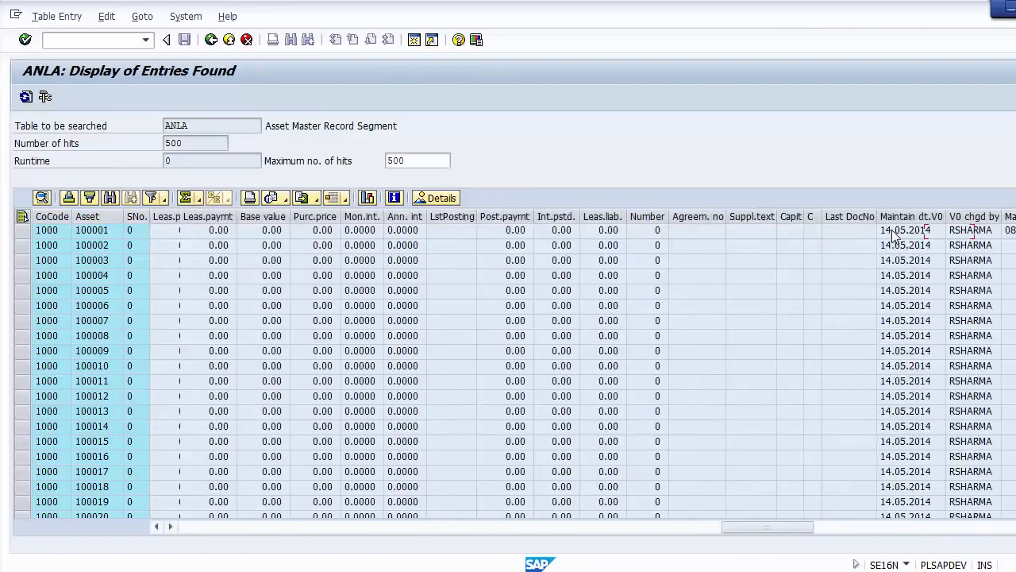
pyautogui.press('Left')
pyautogui.press('Left')
pyautogui.press('Left')
pyautogui.press('Left')
pyautogui.press('Left')
pyautogui.press('Left')
pyautogui.press('Left')
pyautogui.press('Left')
pyautogui.press('Left')
pyautogui.press('Left')
pyautogui.press('Left')
pyautogui.press('Left')
pyautogui.press('Left')
pyautogui.press('Left')
pyautogui.press('Left')
pyautogui.press('Left')
pyautogui.press('Left')
pyautogui.press('Left')
pyautogui.press('Left')
pyautogui.press('Left')
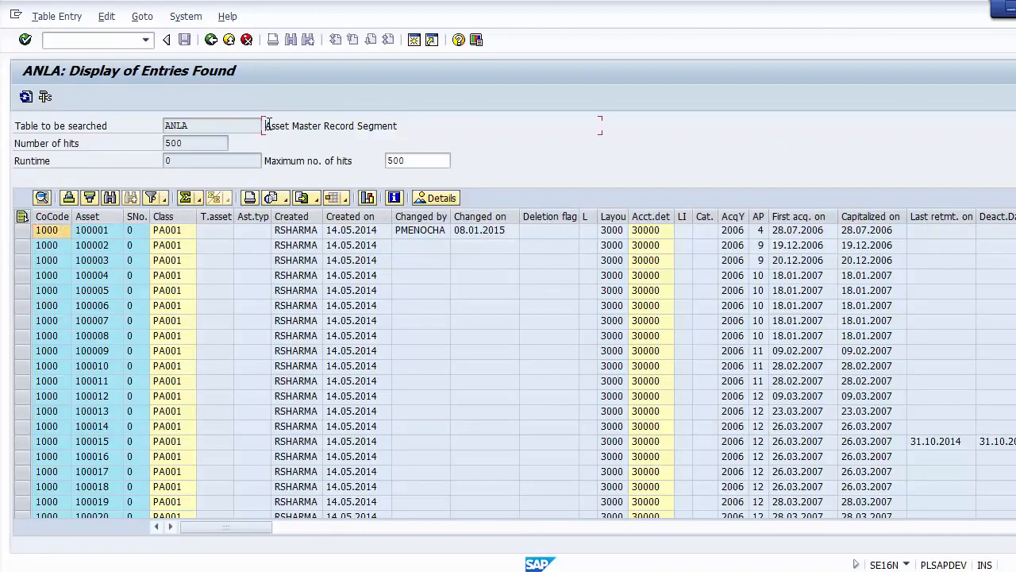
pyautogui.moveTo(264, 128); pyautogui.dragTo(439, 130)
pyautogui.click(211, 40)
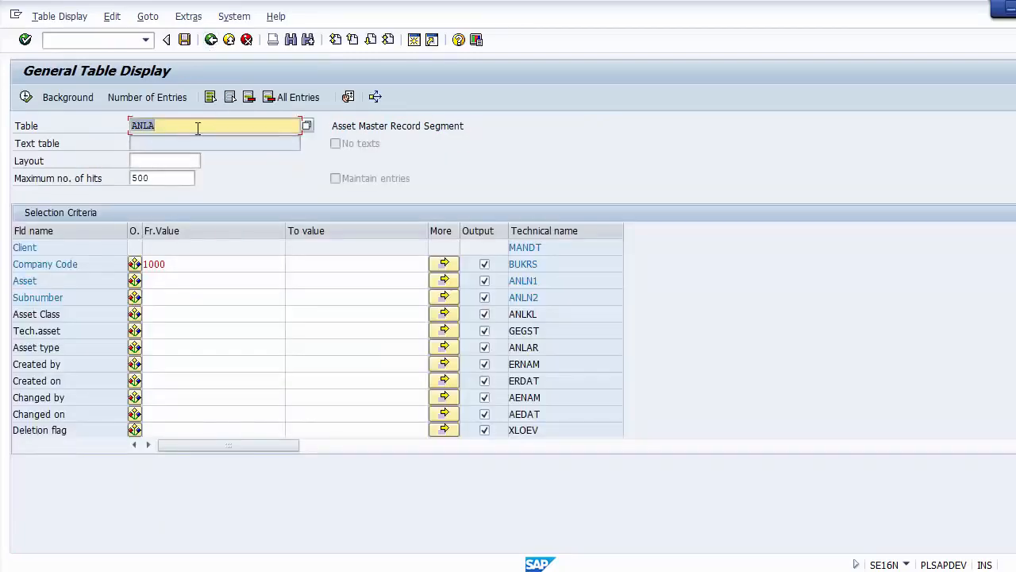
# Check the bank key master table on the PowerPoint slide, and display the entries of table BNKA in SAP
pyautogui.hotkey('alt', 'Tab')
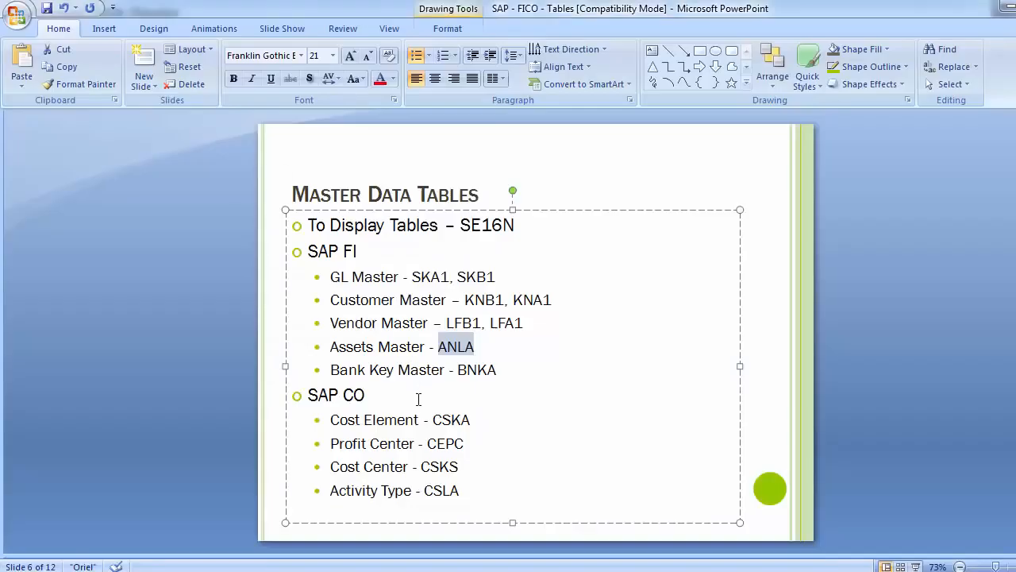
pyautogui.hotkey('alt', 'Tab')
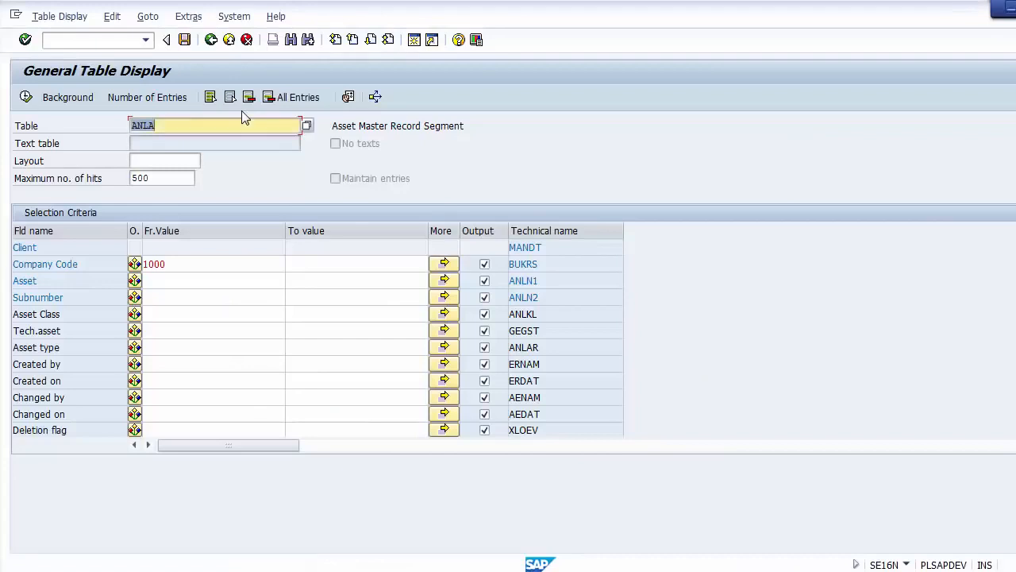
pyautogui.write('BNKA')
pyautogui.click(27, 97)
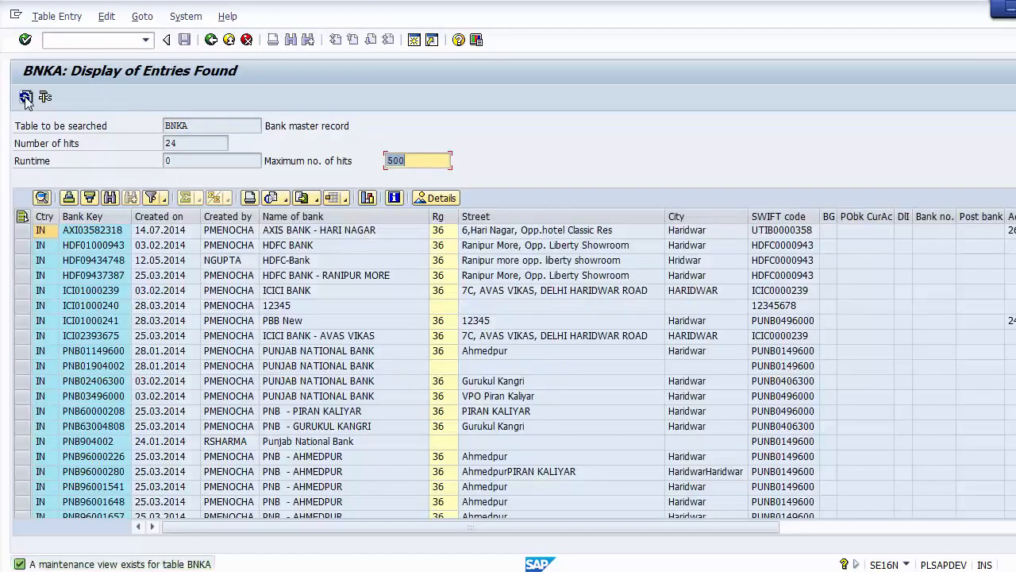
# Examine the first bank's key, creation date, creator, name, region, street, city and SWIFT code
pyautogui.click(83, 232)
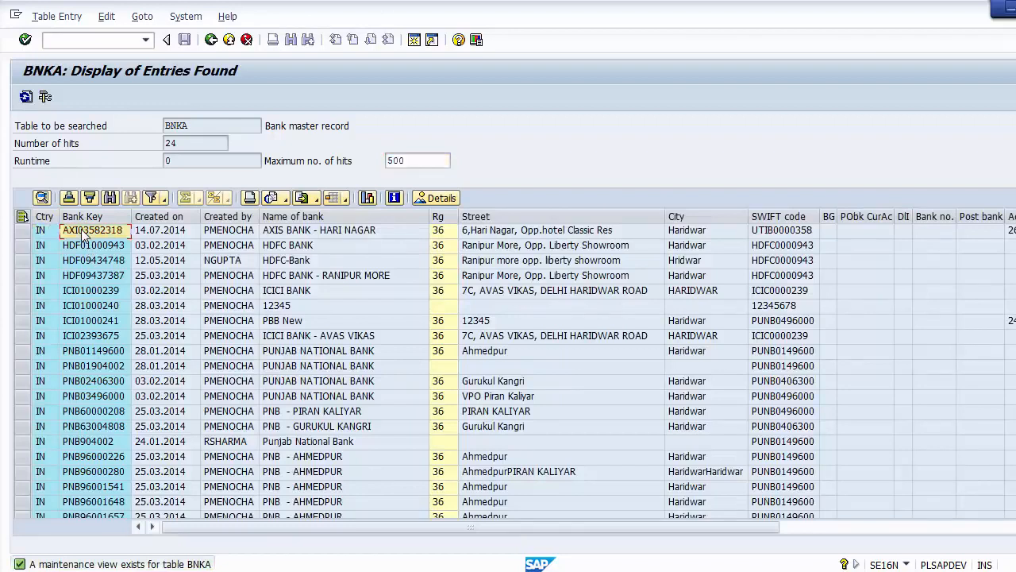
pyautogui.click(148, 232)
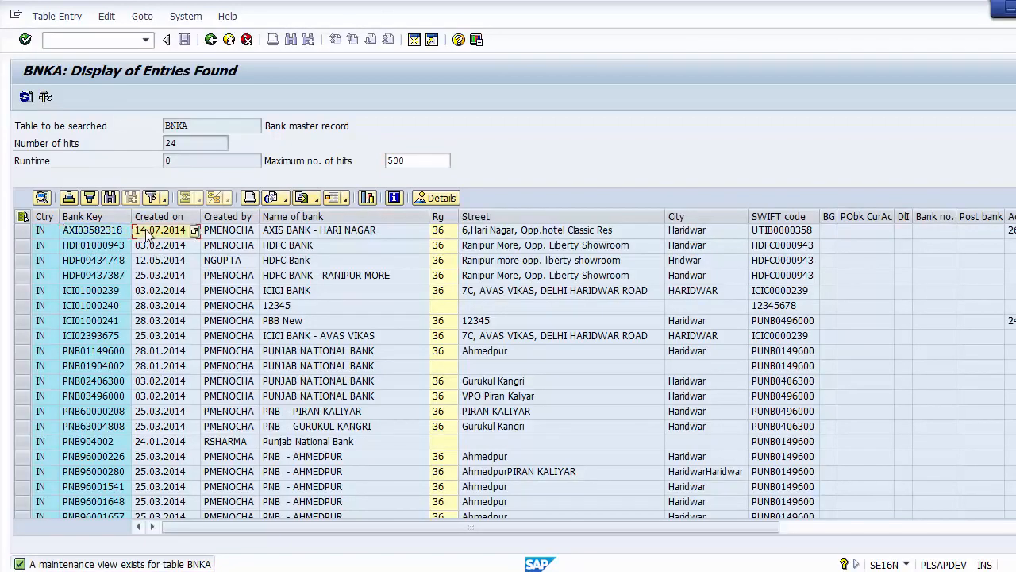
pyautogui.click(229, 232)
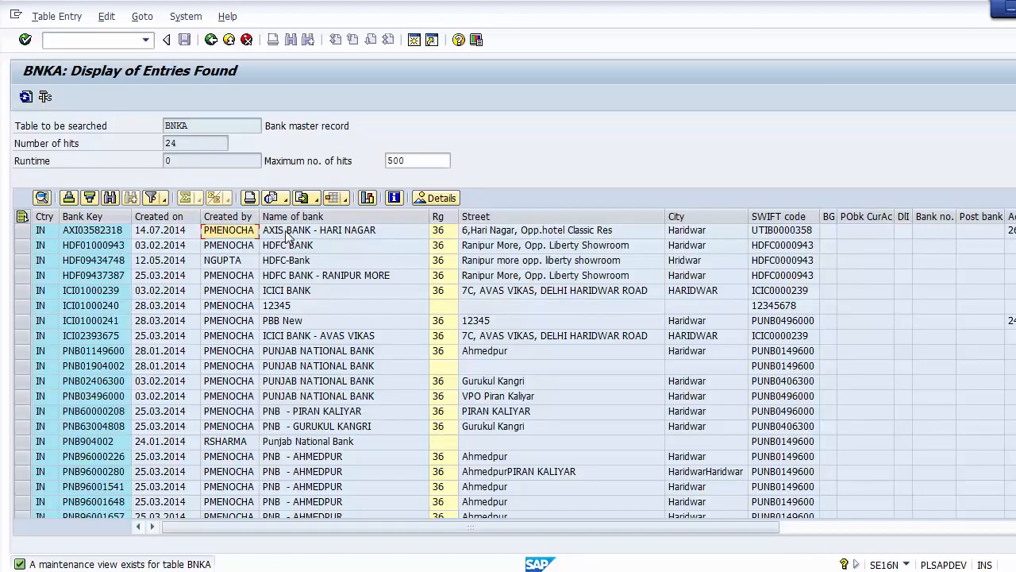
pyautogui.click(288, 232)
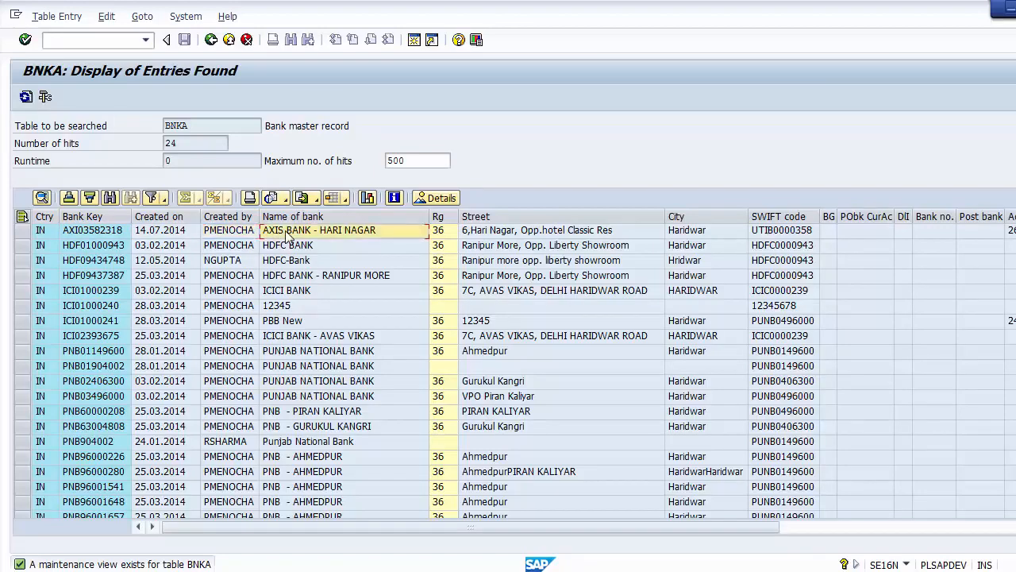
pyautogui.press('Right')
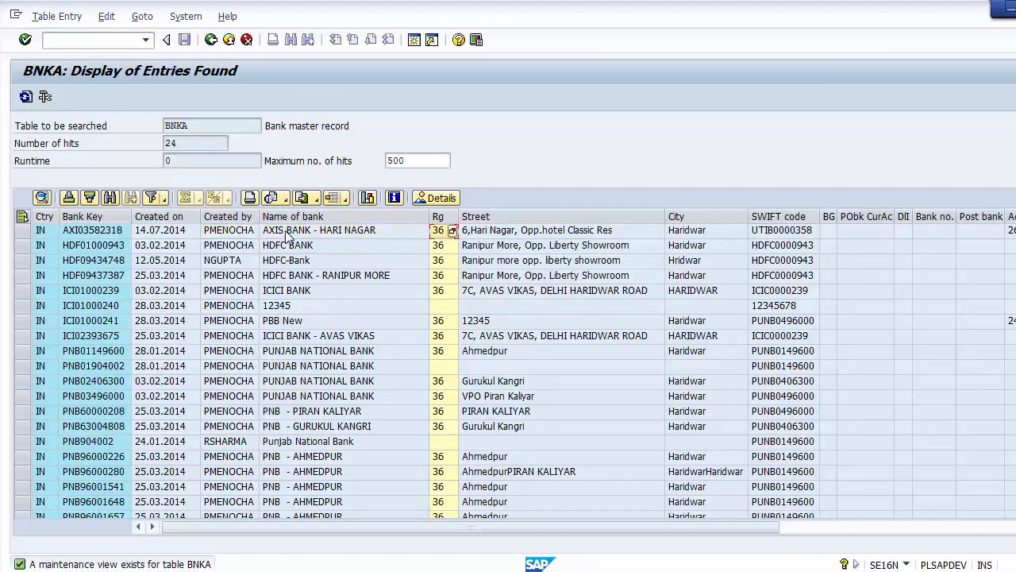
pyautogui.press('Right')
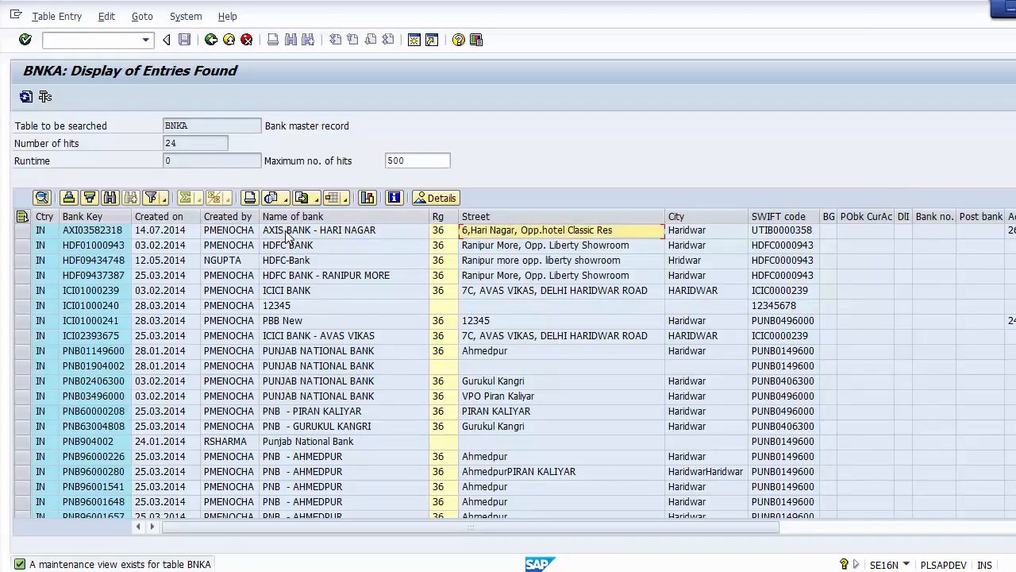
pyautogui.press('Right')
pyautogui.press('Right')
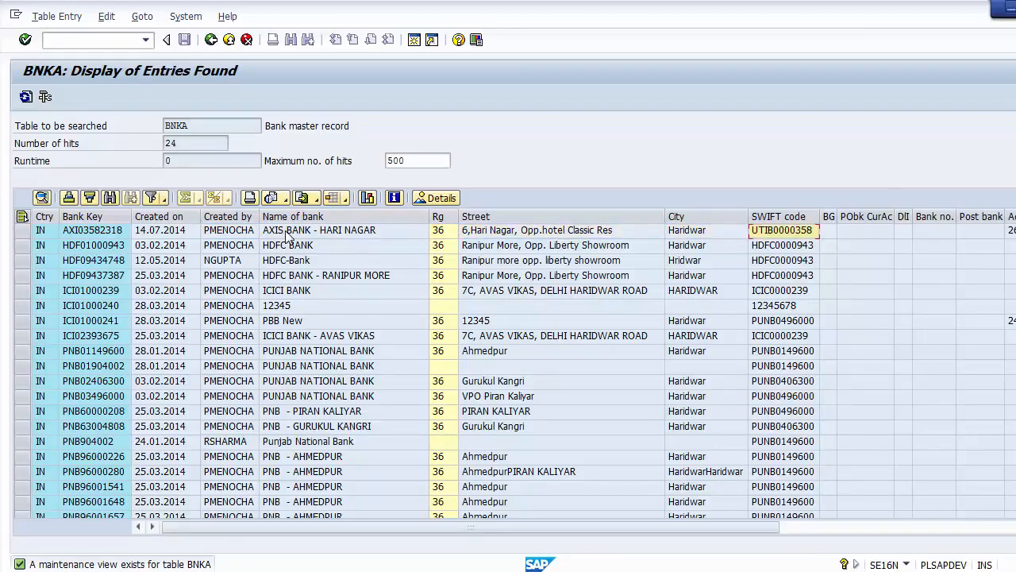
# Examine the first bank's columns from the bank group through address number and bank branch to BIC+ number, and return to the country
pyautogui.press('Right')
pyautogui.press('Right')
pyautogui.press('Right')
pyautogui.press('Right')
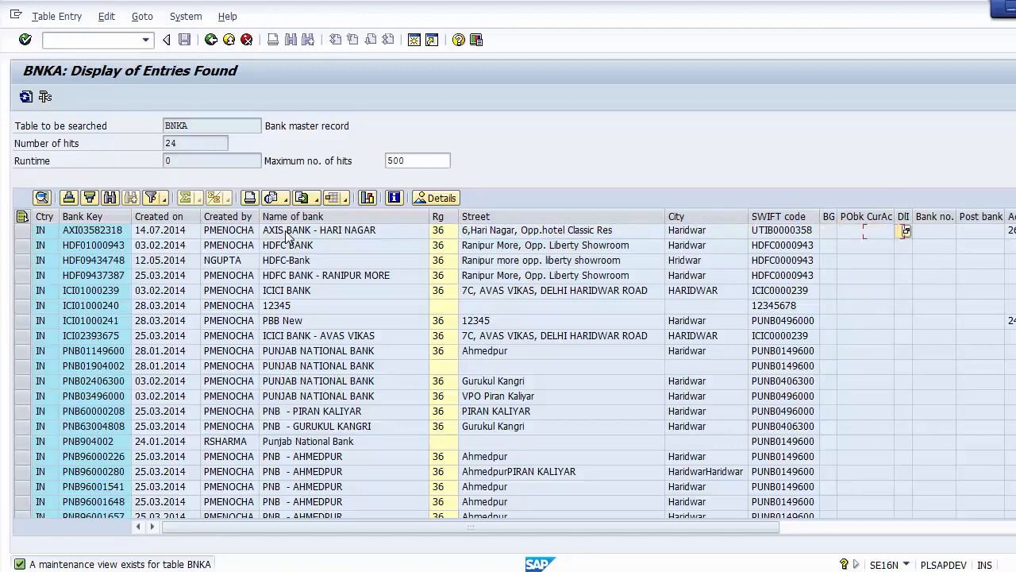
pyautogui.press('Right')
pyautogui.press('Right')
pyautogui.press('Right')
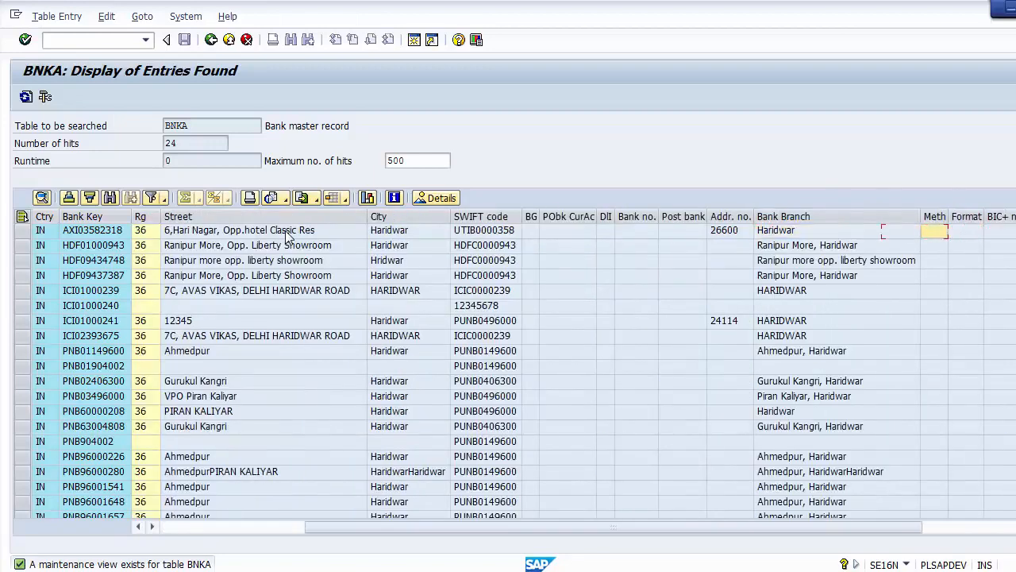
pyautogui.press('Right')
pyautogui.press('Right')
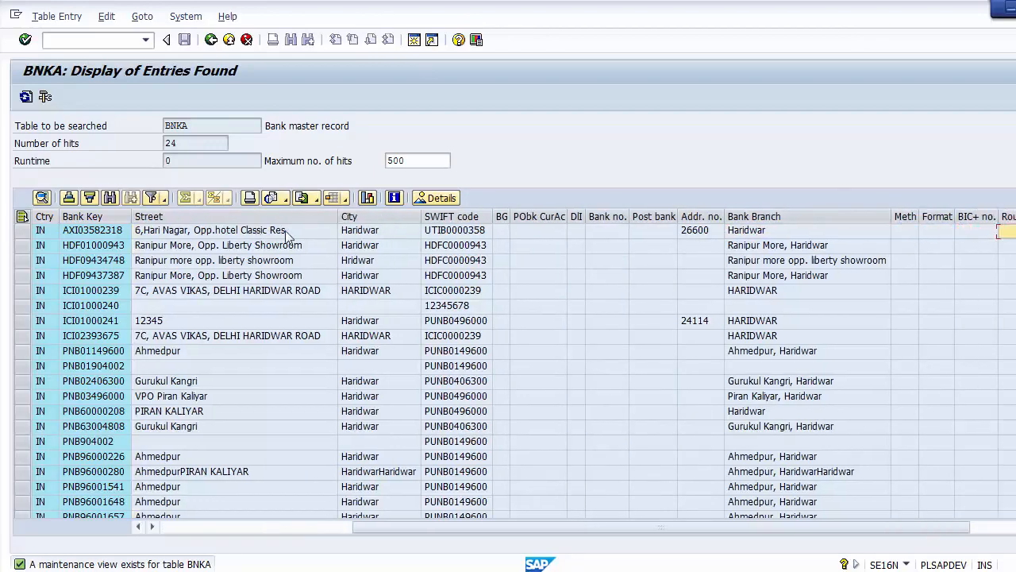
pyautogui.press('Left')
pyautogui.press('Home')
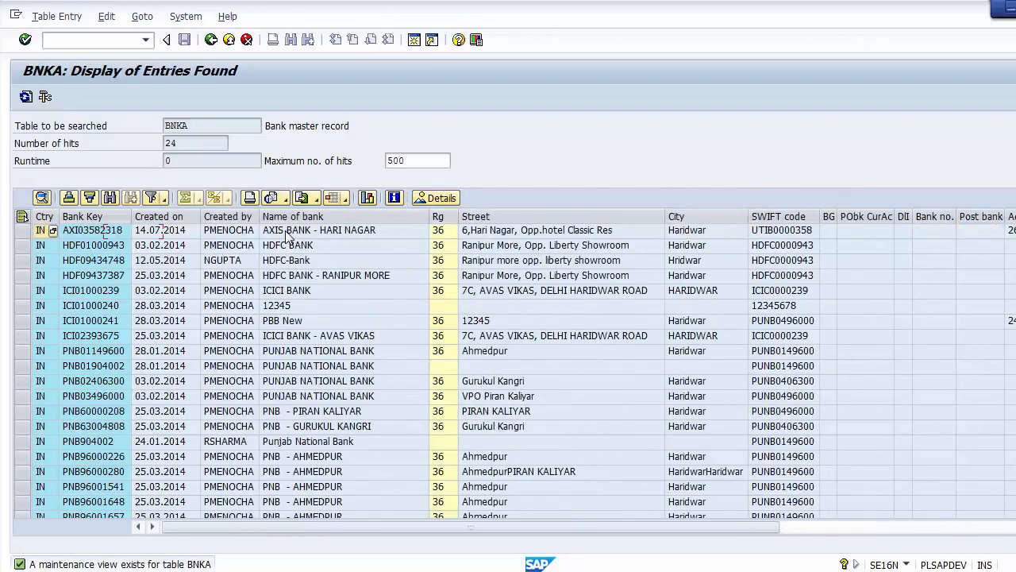
# Review the first bank's columns once more from the country to the BIC+ number and back, and leave the BNKA entries
pyautogui.press('Right')
pyautogui.press('Right')
pyautogui.press('Right')
pyautogui.press('Right')
pyautogui.press('Right')
pyautogui.press('Right')
pyautogui.press('Right')
pyautogui.press('Right')
pyautogui.press('Right')
pyautogui.press('Right')
pyautogui.press('Right')
pyautogui.press('Right')
pyautogui.press('Right')
pyautogui.press('Right')
pyautogui.press('Right')
pyautogui.press('Right')
pyautogui.press('Right')
pyautogui.press('Right')
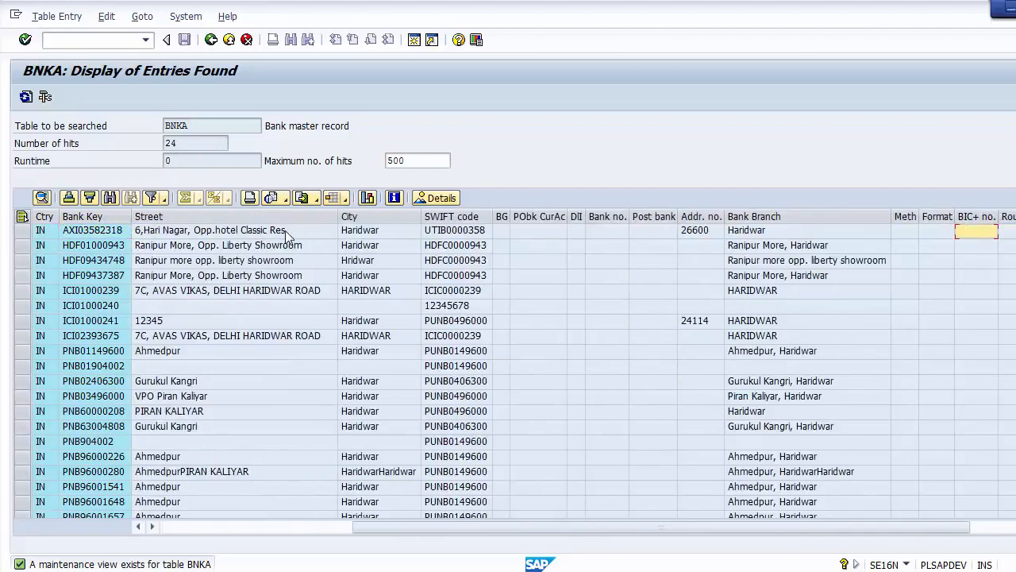
pyautogui.press('Left')
pyautogui.press('Left')
pyautogui.press('Left')
pyautogui.press('Left')
pyautogui.press('Left')
pyautogui.press('Left')
pyautogui.press('Left')
pyautogui.press('Left')
pyautogui.press('Left')
pyautogui.press('Left')
pyautogui.press('Left')
pyautogui.press('Left')
pyautogui.press('Left')
pyautogui.press('Left')
pyautogui.press('Left')
pyautogui.press('Left')
pyautogui.press('Left')
pyautogui.press('Left')
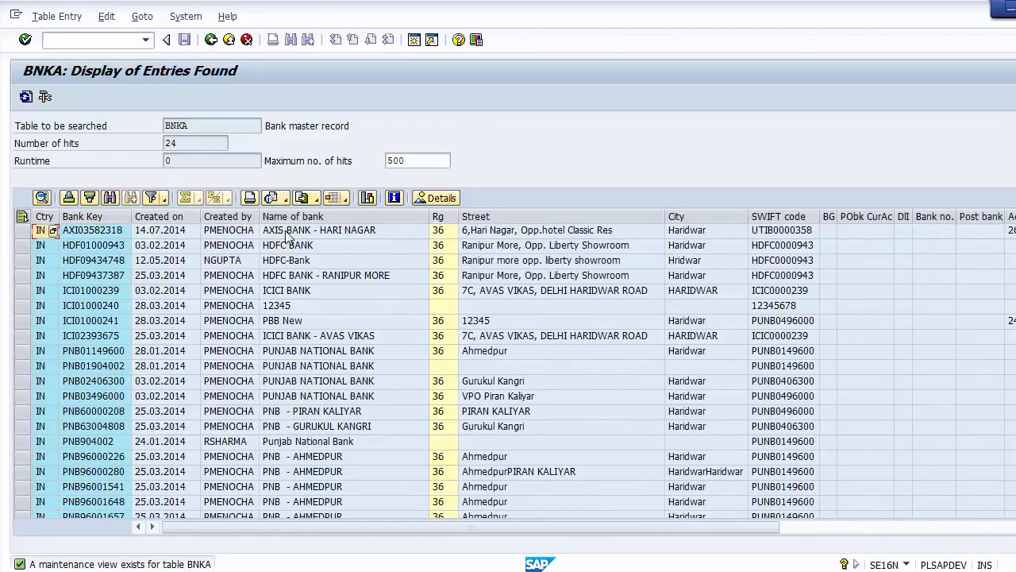
pyautogui.click(211, 42)
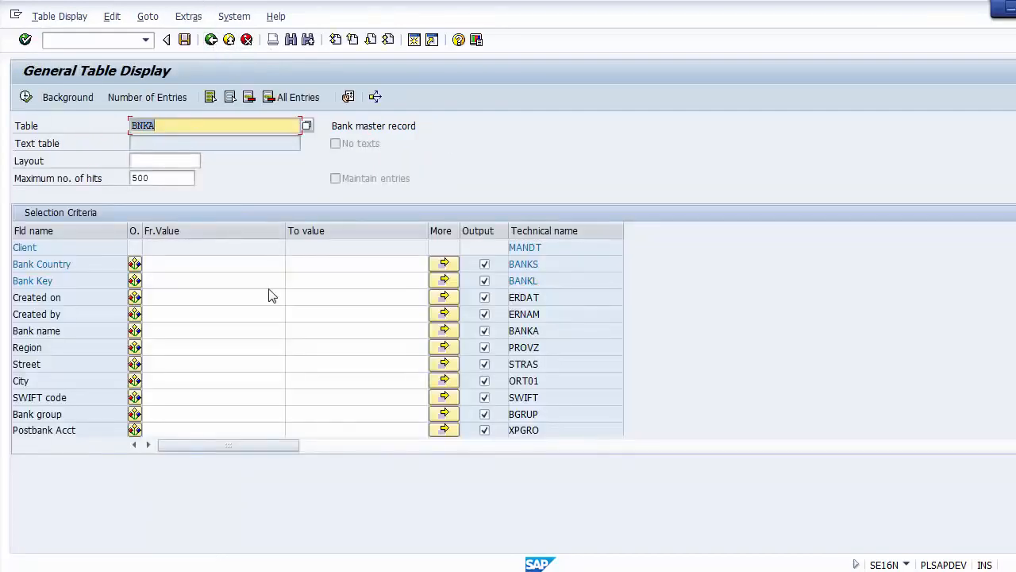
# Check the SAP CO tables on the PowerPoint slide, and load cost element table CSKA in the SAP table selection
pyautogui.hotkey('alt', 'Tab')
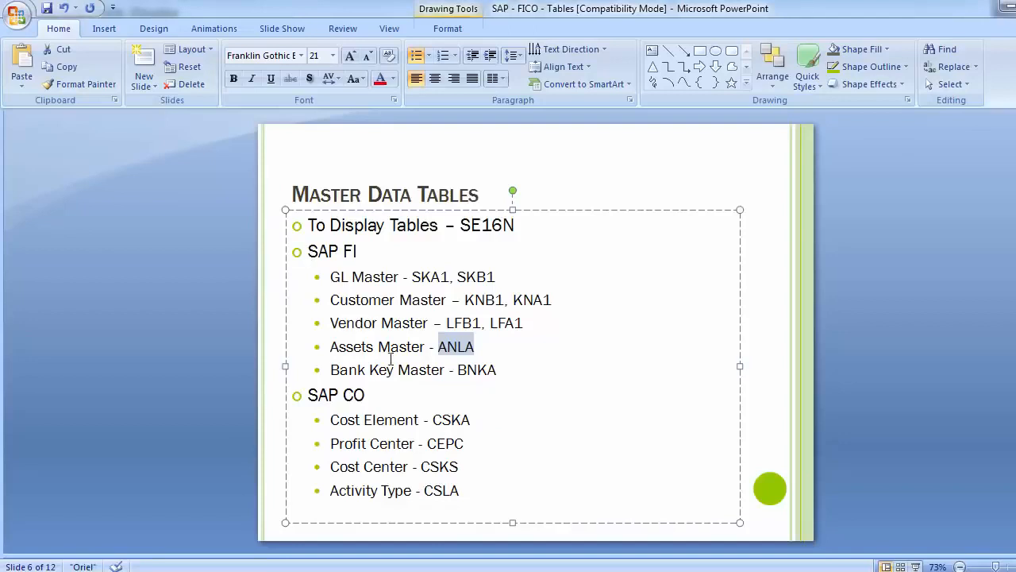
pyautogui.click(220, 328)
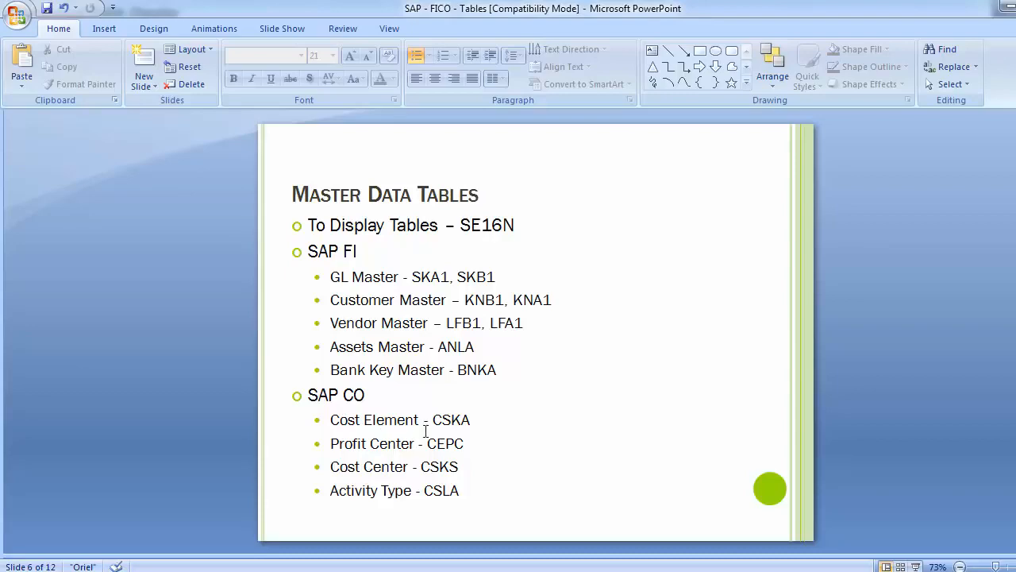
pyautogui.hotkey('alt', 'Tab')
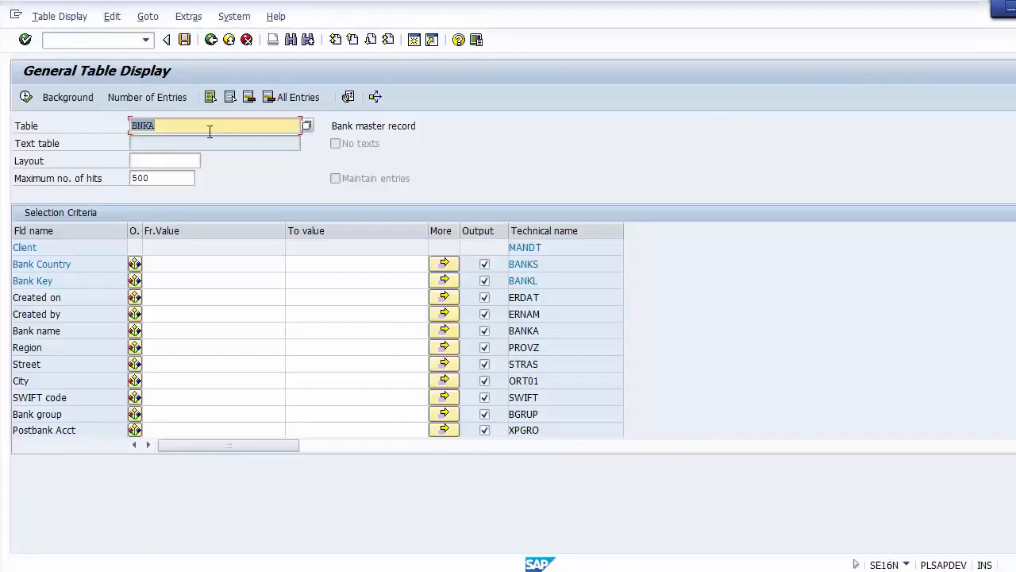
pyautogui.write('CSKA')
pyautogui.press('Return')
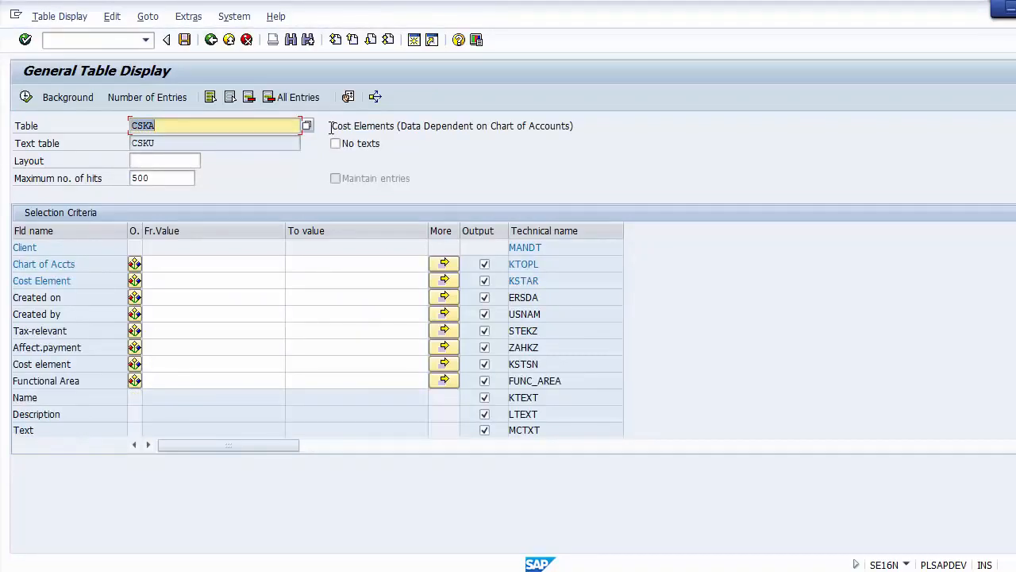
# Examine the CSKA table description and its selection criteria from the chart of accounts down to the cost element field
pyautogui.moveTo(332, 126); pyautogui.dragTo(628, 121)
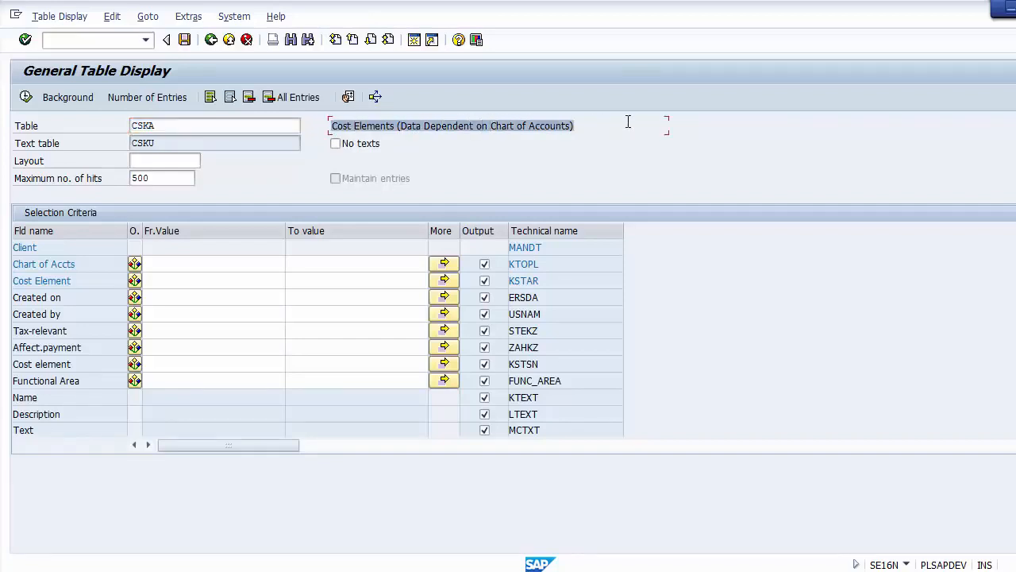
pyautogui.hotkey('ctrl', 'c')
pyautogui.click(210, 261)
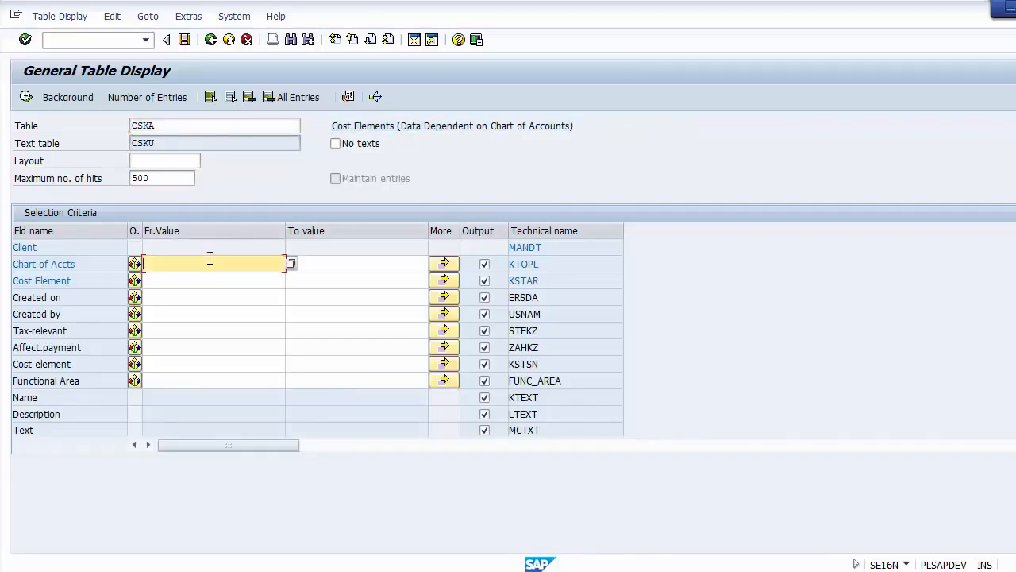
pyautogui.press('Down')
pyautogui.press('Down')
pyautogui.press('Down')
pyautogui.press('Down')
pyautogui.press('Down')
pyautogui.press('Down')
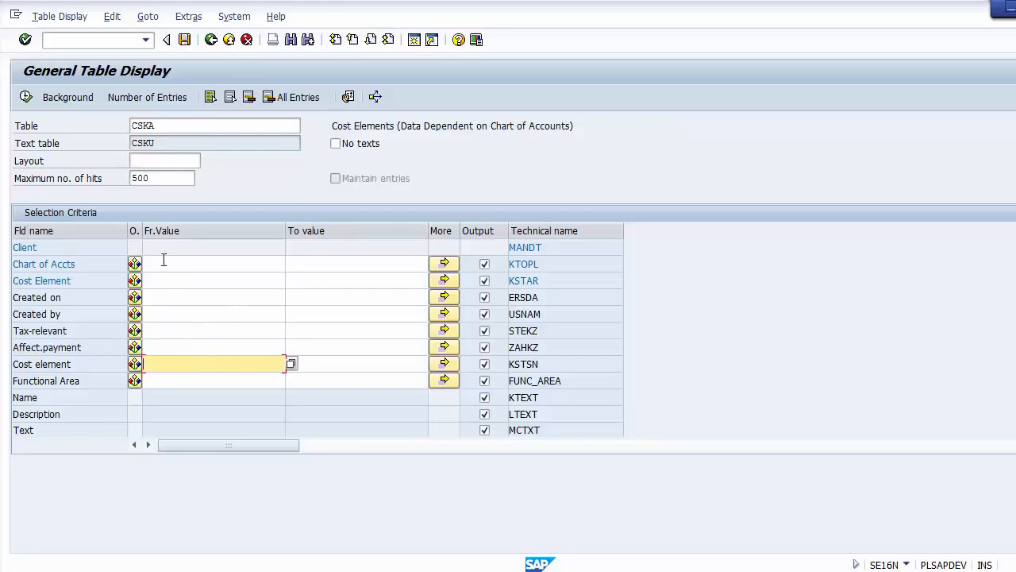
# Restrict the CSKA selection to chart of accounts 1000 and display the matching cost element entries
pyautogui.click(163, 263)
pyautogui.write('1000')
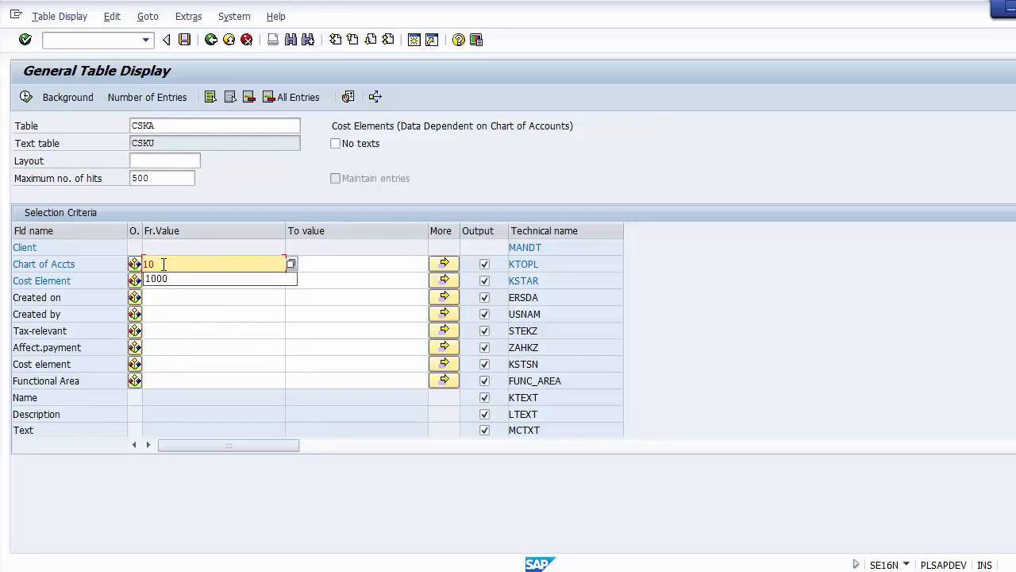
pyautogui.click(26, 98)
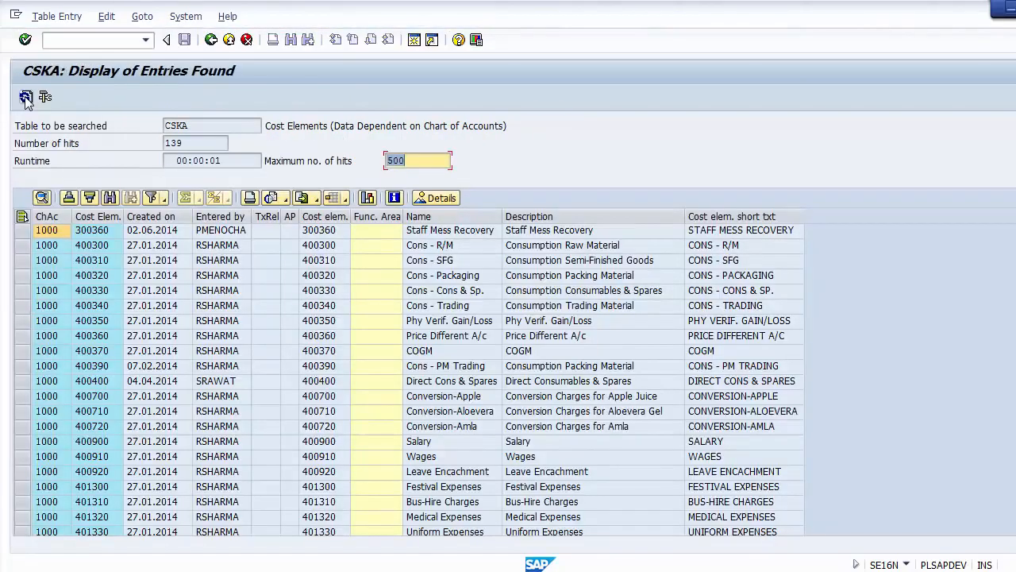
# Examine the first cost element's columns from the cost element number to the description, and leave the CSKA entries
pyautogui.click(89, 231)
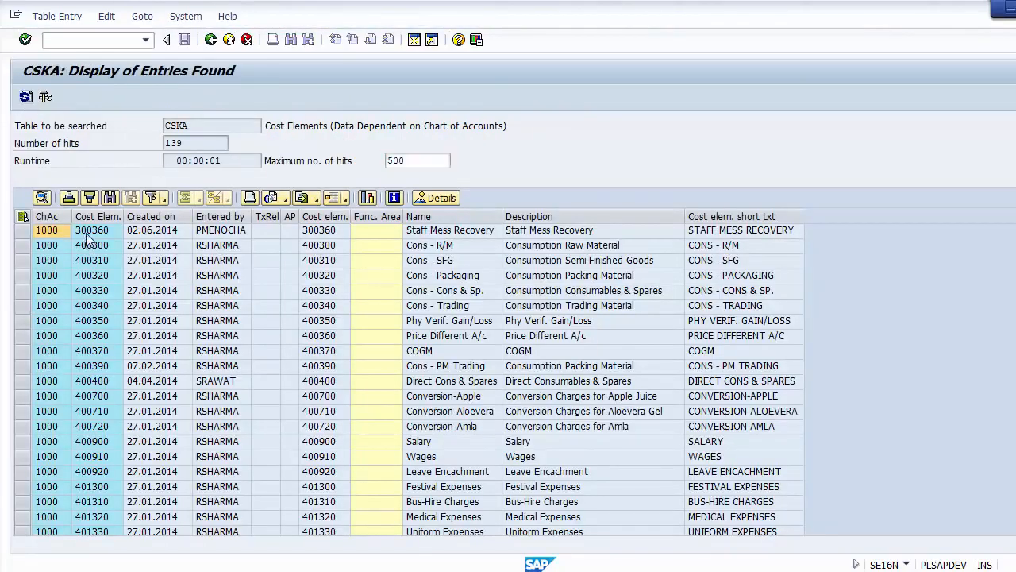
pyautogui.press('Down')
pyautogui.press('Down')
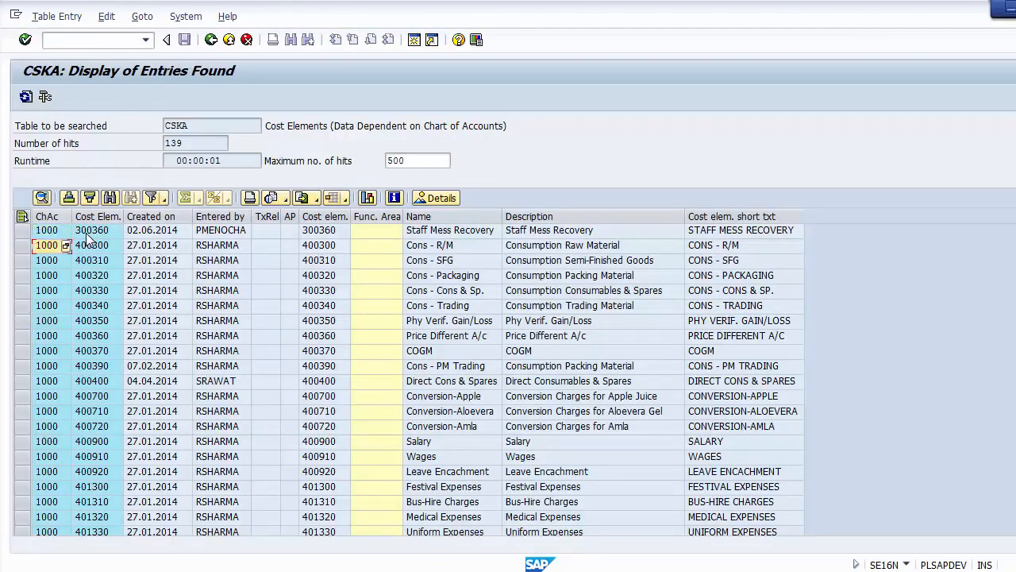
pyautogui.press('Up')
pyautogui.press('Up')
pyautogui.press('Right')
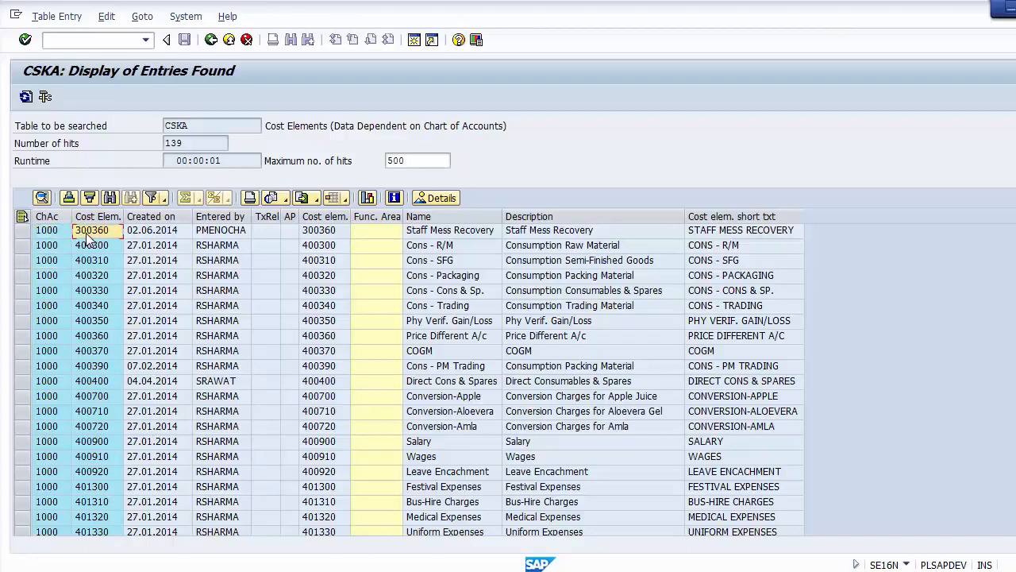
pyautogui.press('Right')
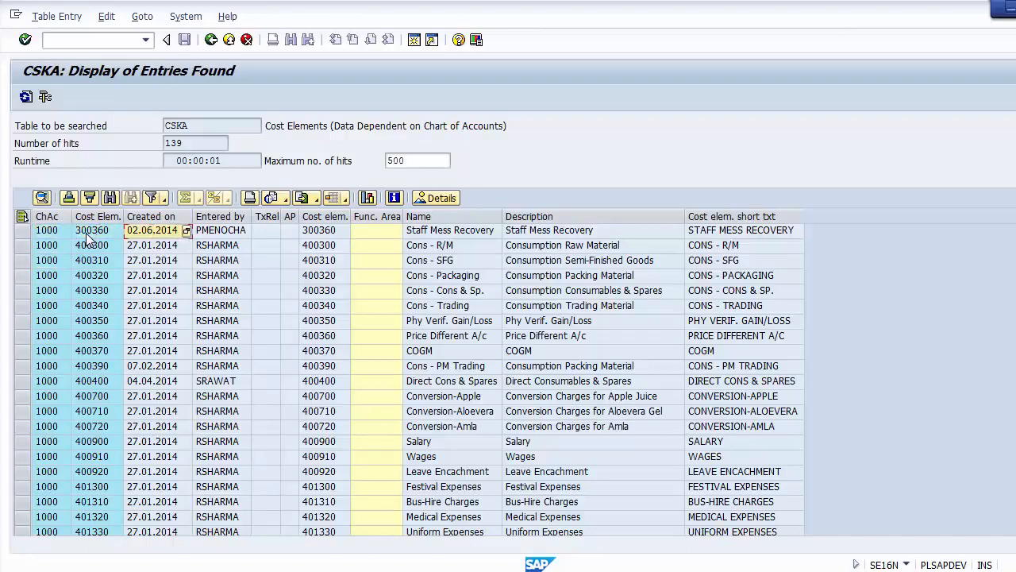
pyautogui.press('Right')
pyautogui.press('Right')
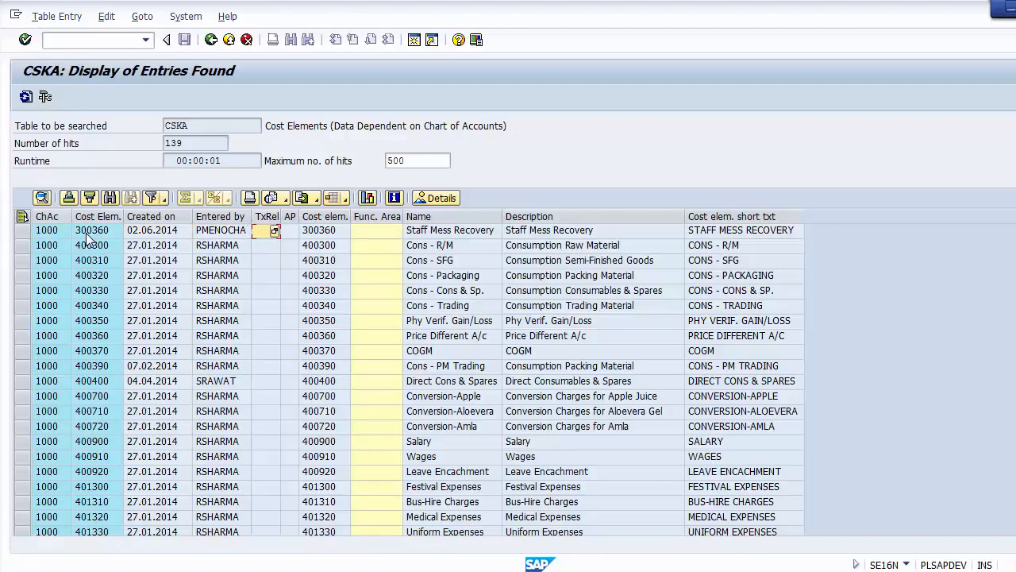
pyautogui.press('Right')
pyautogui.press('Right')
pyautogui.press('Right')
pyautogui.press('Right')
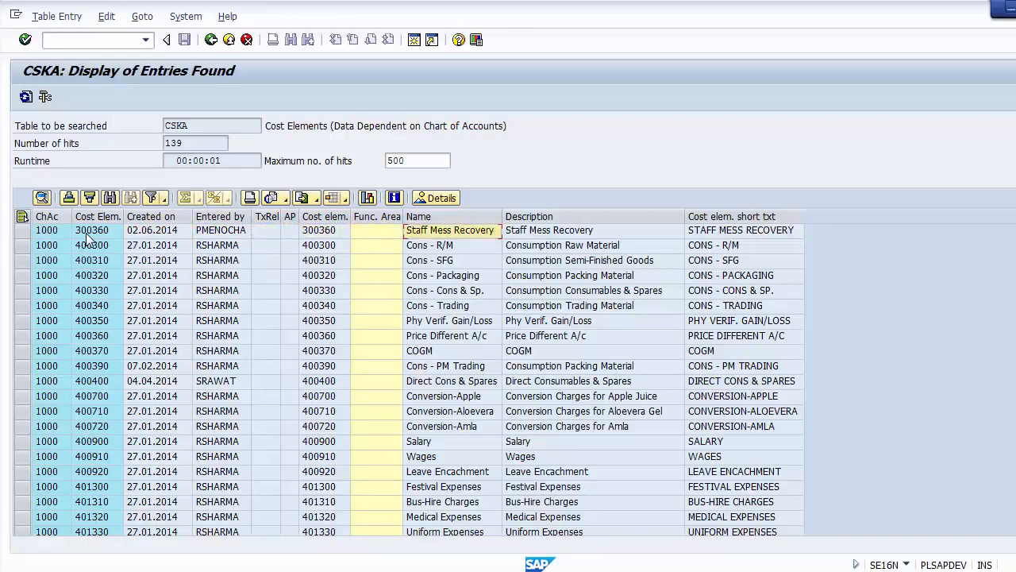
pyautogui.press('Right')
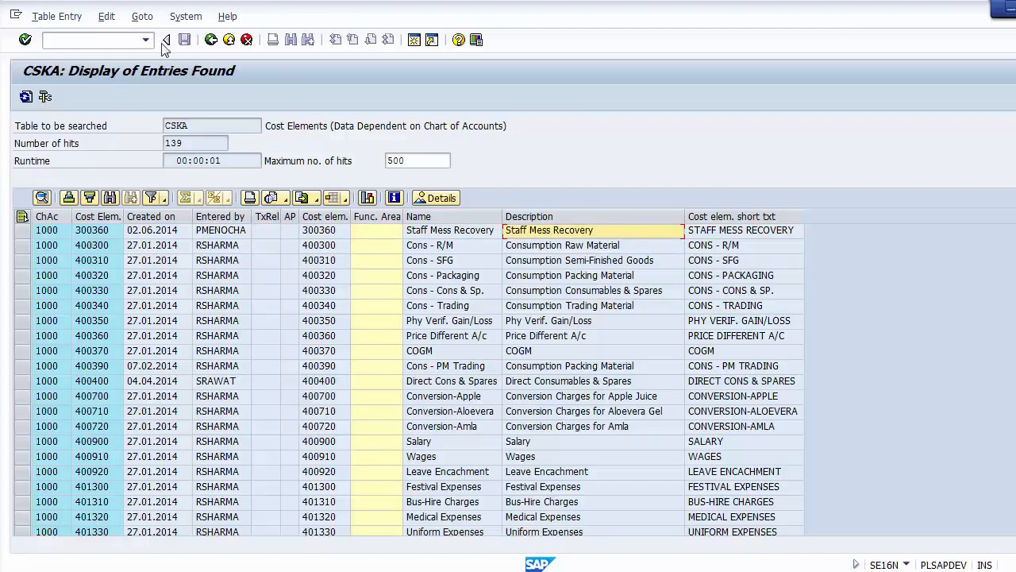
pyautogui.click(210, 40)
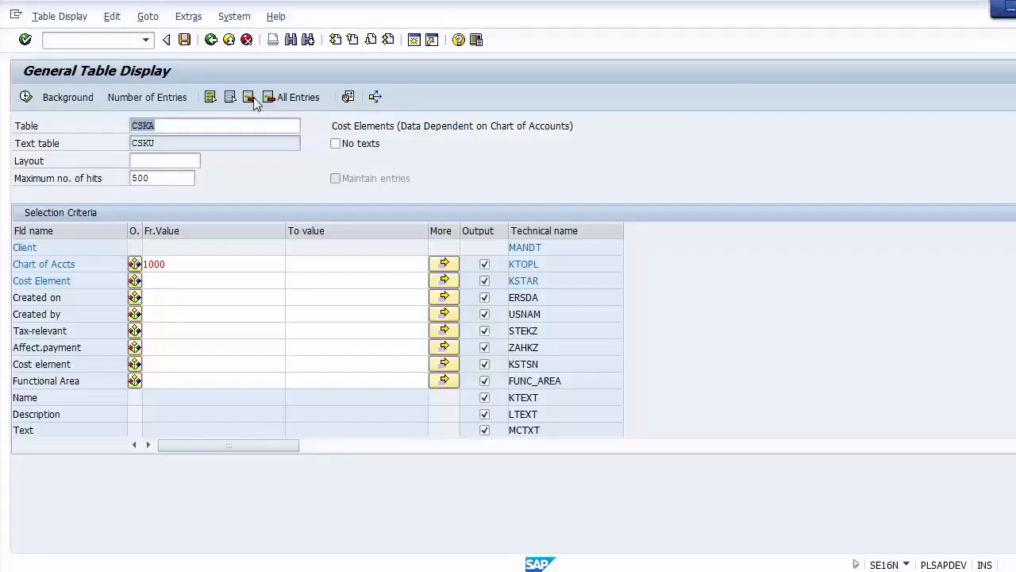
# Load profit center table CEPC and check its description and the selection criteria from profit center to CO area
pyautogui.write('CEPC')
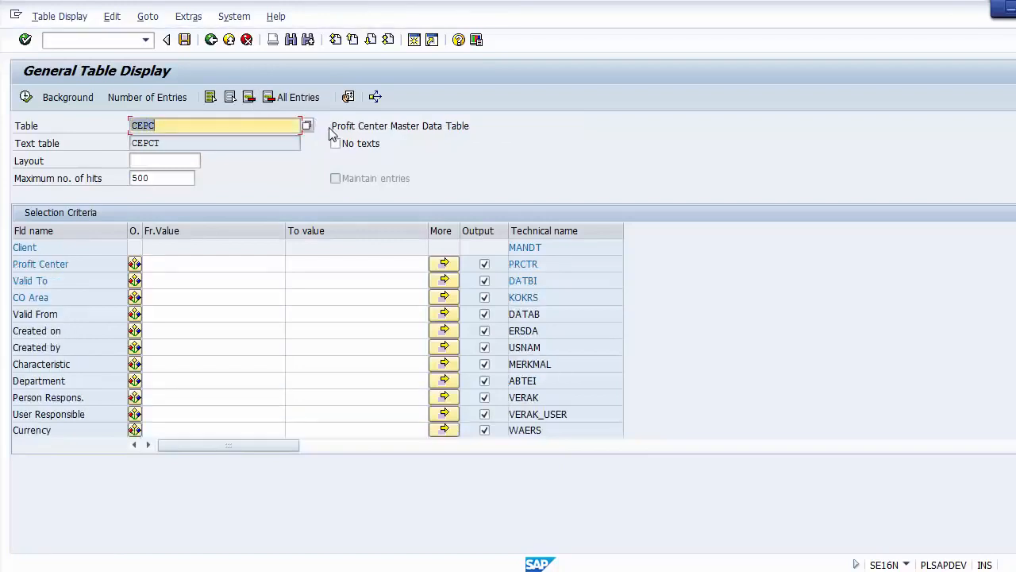
pyautogui.moveTo(333, 127); pyautogui.dragTo(667, 135)
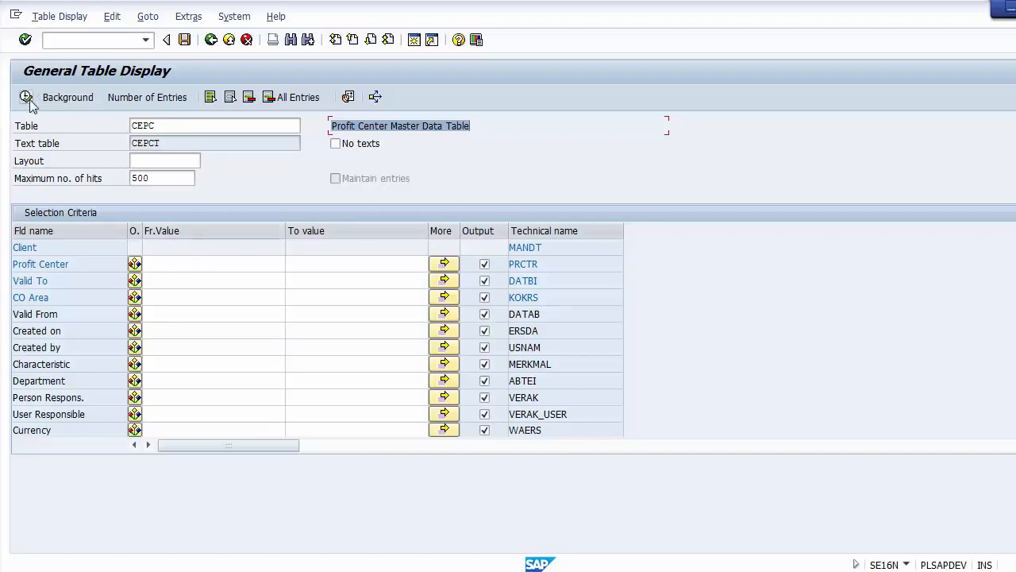
pyautogui.click(170, 270)
pyautogui.click(171, 285)
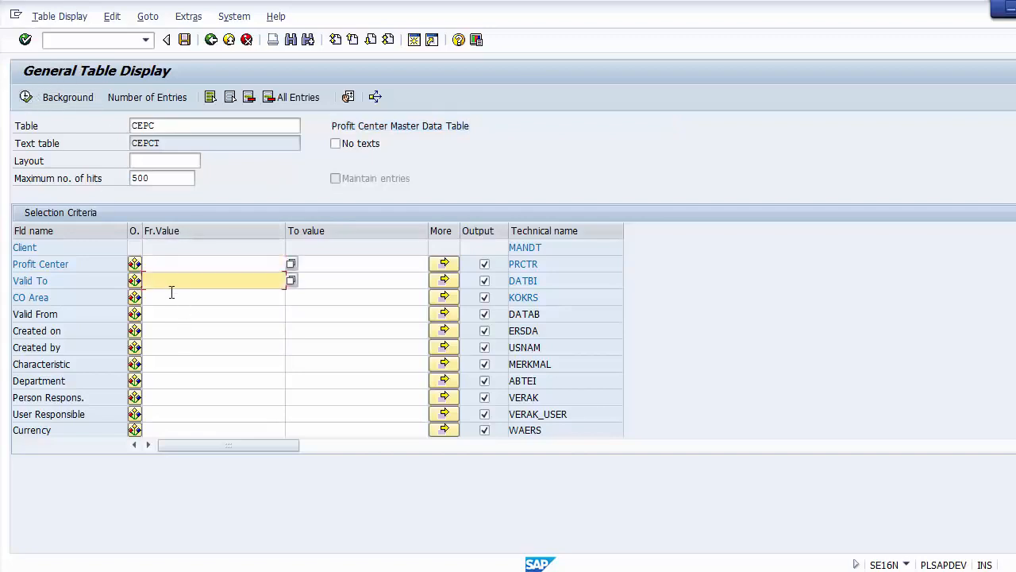
pyautogui.click(172, 300)
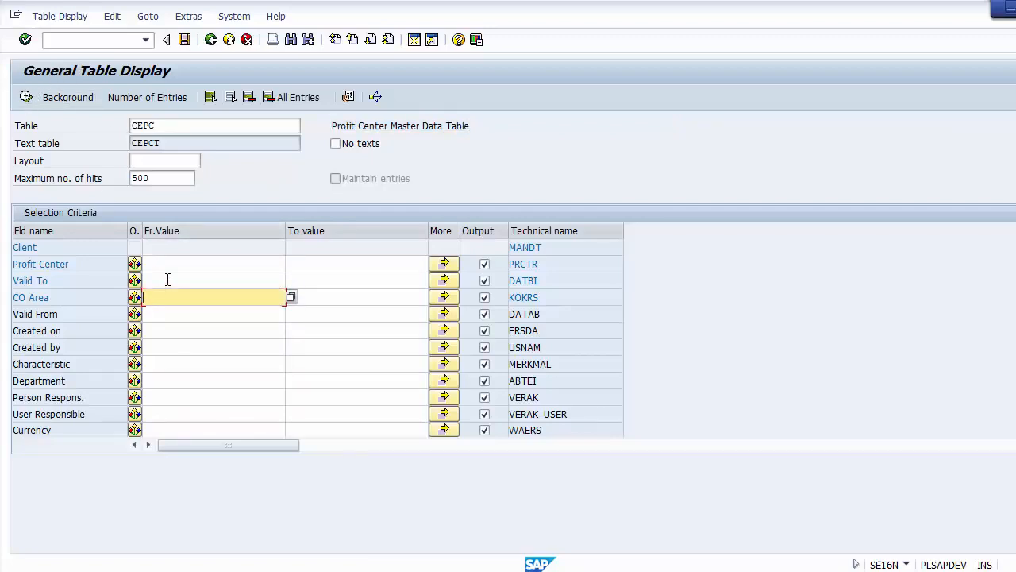
pyautogui.click(160, 264)
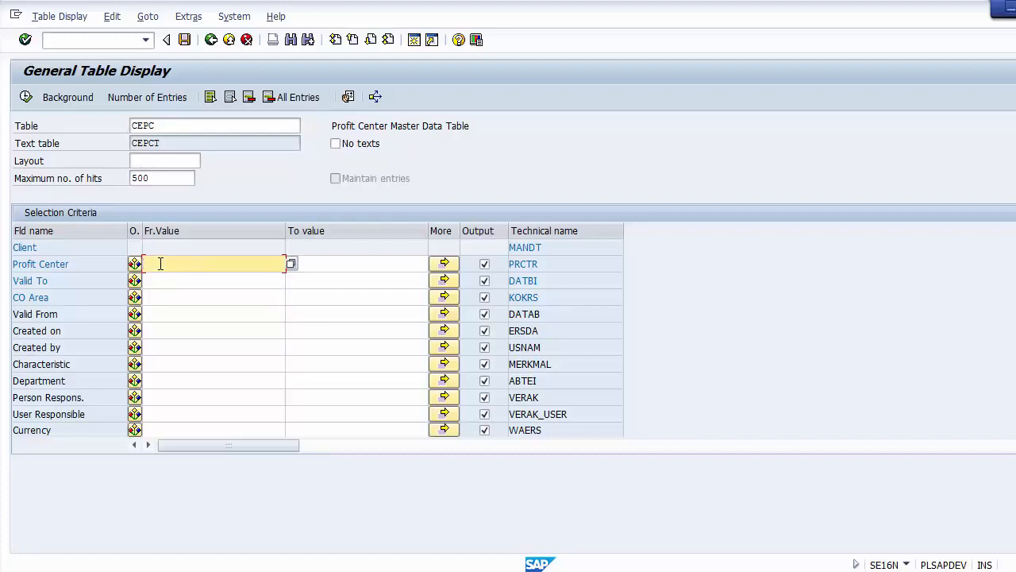
# Display the CEPC entries without any restrictions, check the number of hits, and select the first profit center
pyautogui.click(25, 97)
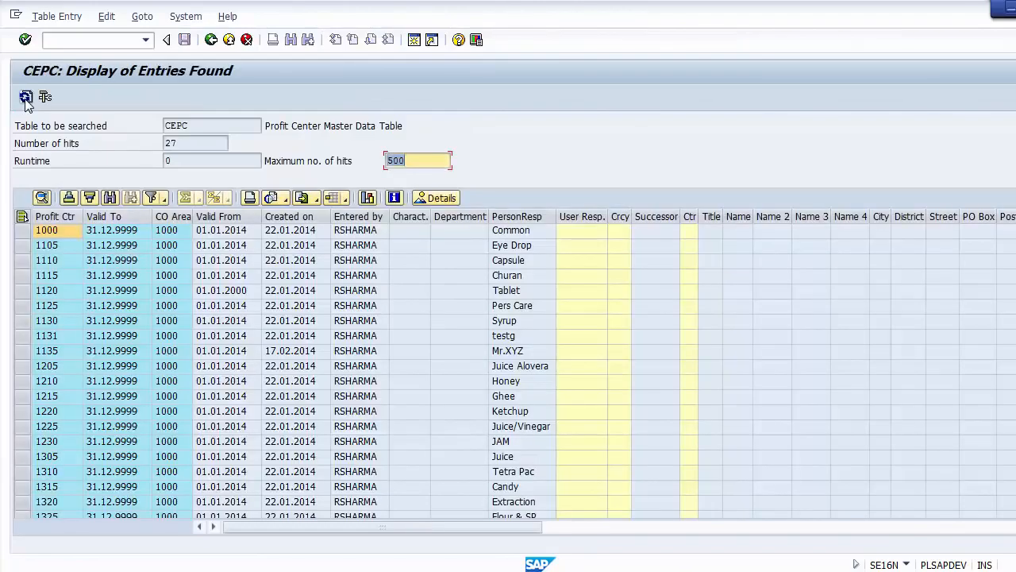
pyautogui.moveTo(183, 143); pyautogui.dragTo(163, 142)
pyautogui.click(55, 231)
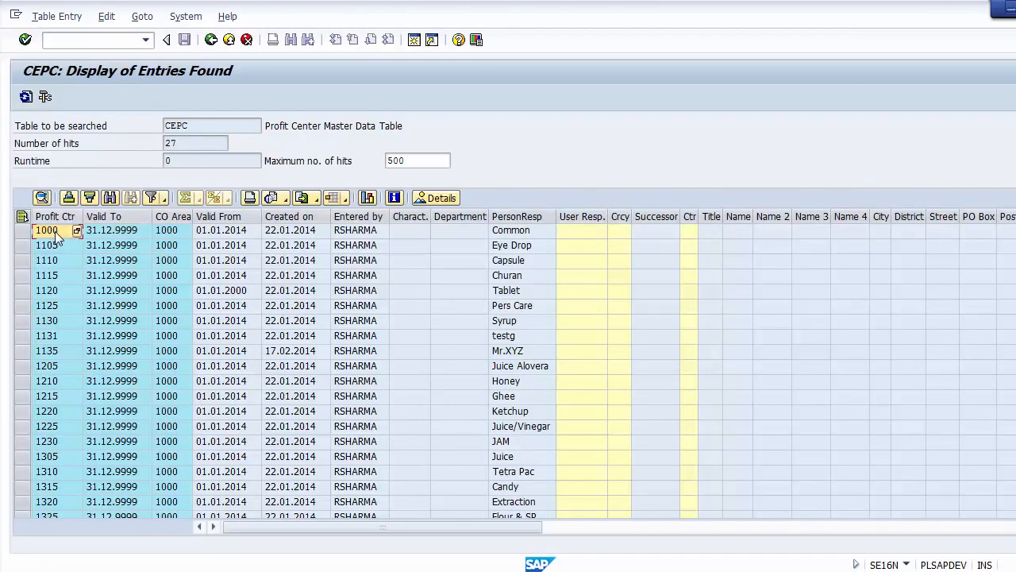
# Examine the profit centers down to 1130 and the columns from valid-to date through CO area to the creator
pyautogui.press('Down')
pyautogui.press('Down')
pyautogui.press('Down')
pyautogui.press('Down')
pyautogui.press('Down')
pyautogui.press('Down')
pyautogui.press('Tab')
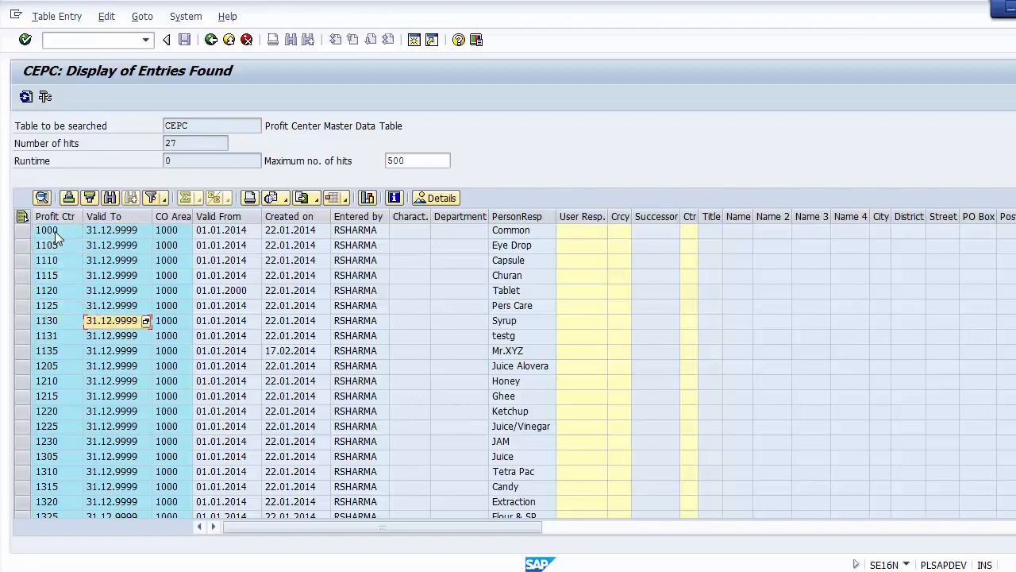
pyautogui.press('Tab')
pyautogui.press('Up')
pyautogui.press('Up')
pyautogui.press('Up')
pyautogui.press('Up')
pyautogui.press('Up')
pyautogui.press('Up')
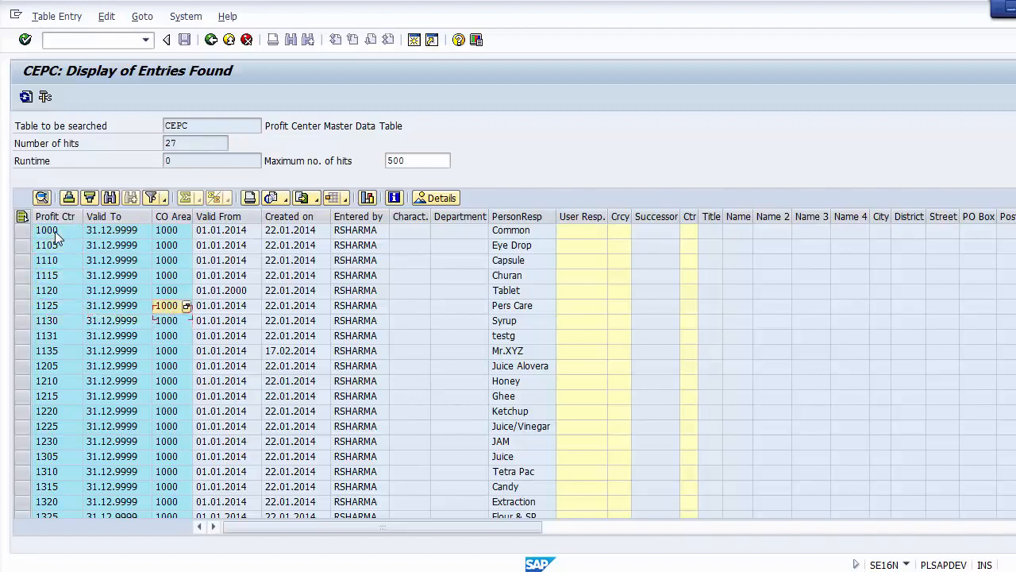
pyautogui.press('Down')
pyautogui.press('Tab')
pyautogui.press('Tab')
pyautogui.press('Tab')
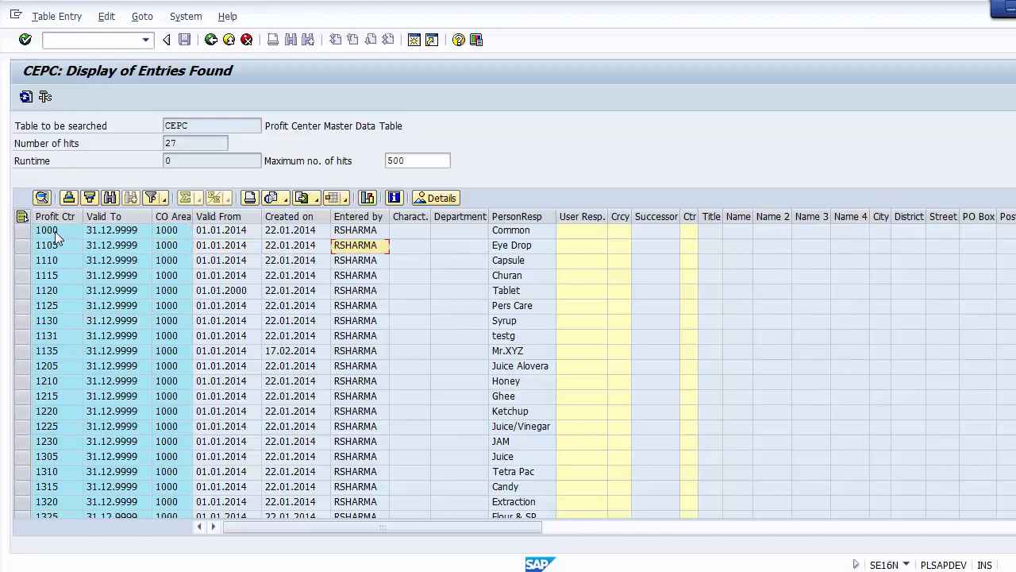
# Review profit center 1105's creation date, valid-from date, CO area and valid-to date columns
pyautogui.press('Left')
pyautogui.press('Left')
pyautogui.press('Right')
pyautogui.press('Right')
pyautogui.press('Left')
pyautogui.press('Left')
pyautogui.press('Left')
pyautogui.press('Left')
pyautogui.press('Right')
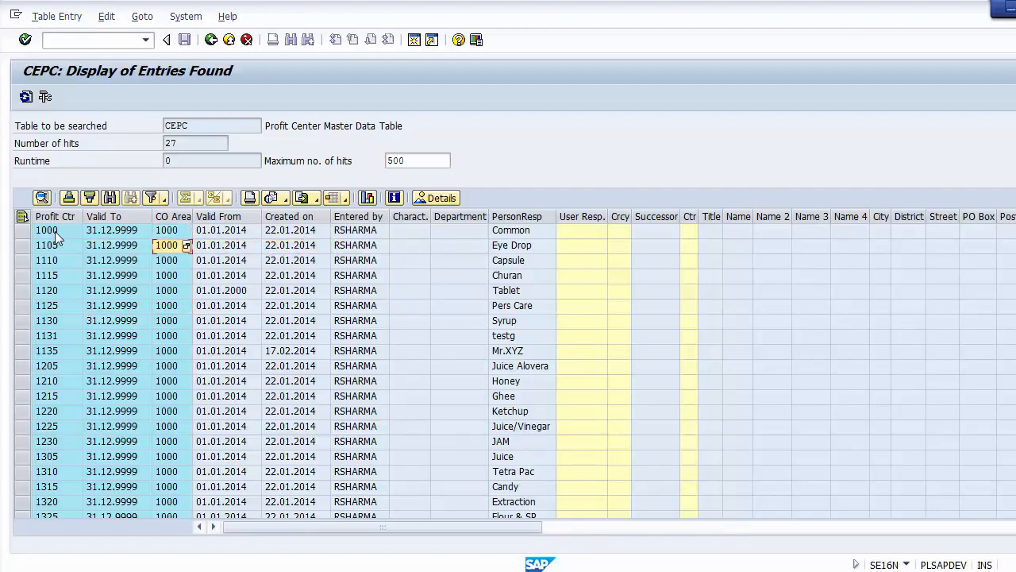
pyautogui.press('Left')
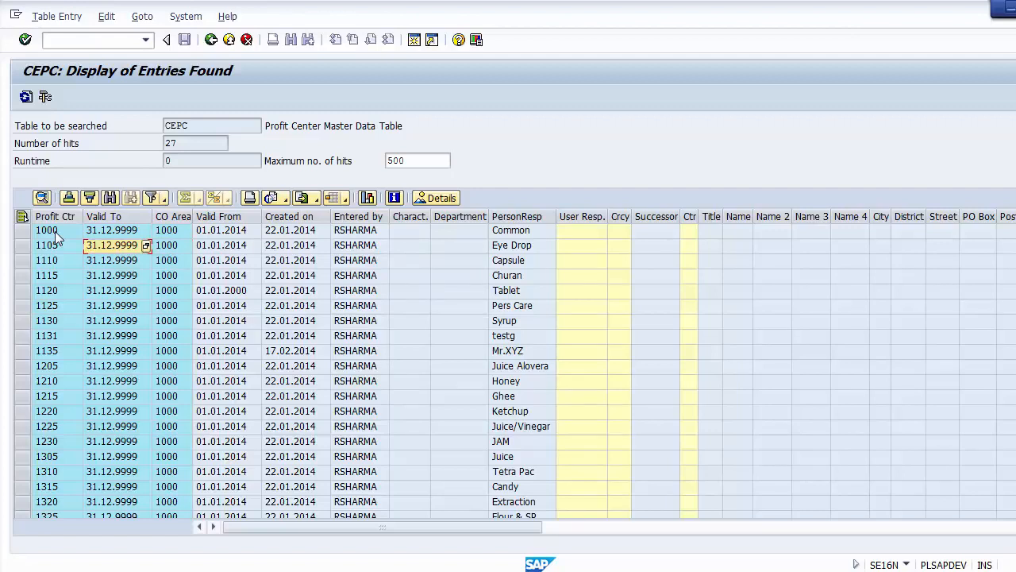
# Examine profit center 1105's columns from the CO area through the person responsible to the currency
pyautogui.press('Right')
pyautogui.press('Right')
pyautogui.press('Right')
pyautogui.press('Right')
pyautogui.press('Right')
pyautogui.press('Right')
pyautogui.press('Right')
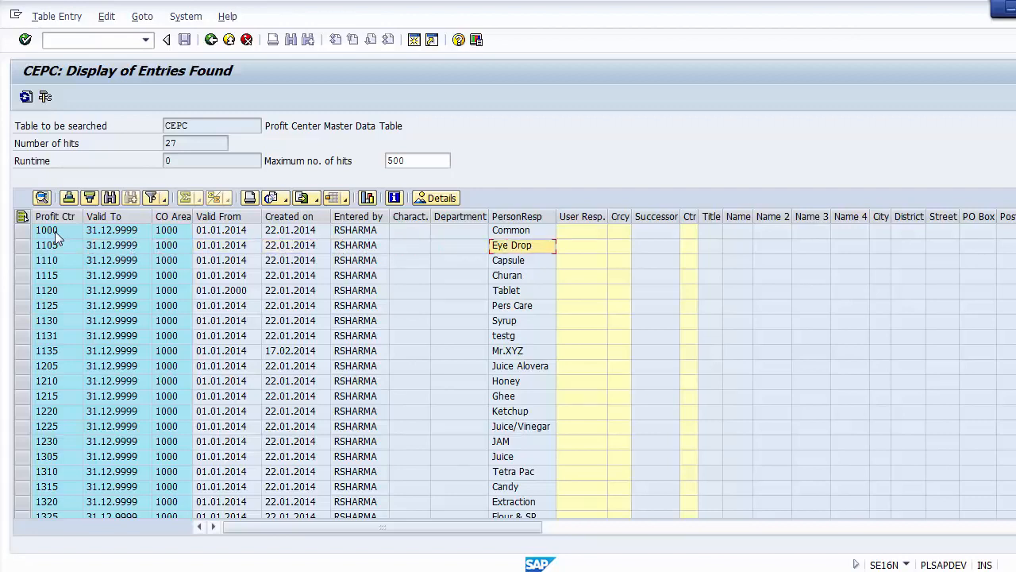
pyautogui.press('Right')
pyautogui.press('Right')
pyautogui.press('Right')
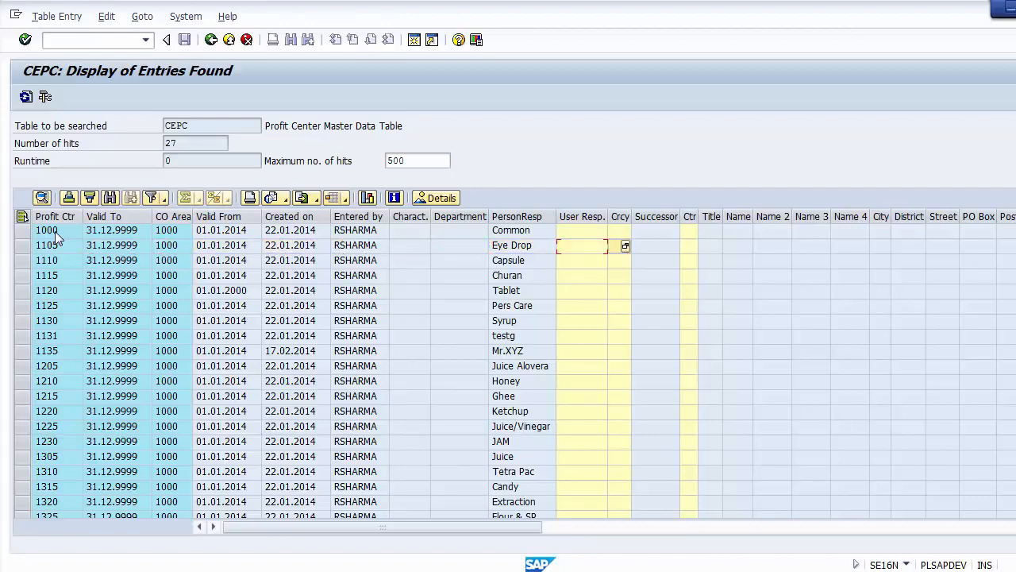
pyautogui.press('Left')
pyautogui.press('Left')
pyautogui.press('Left')
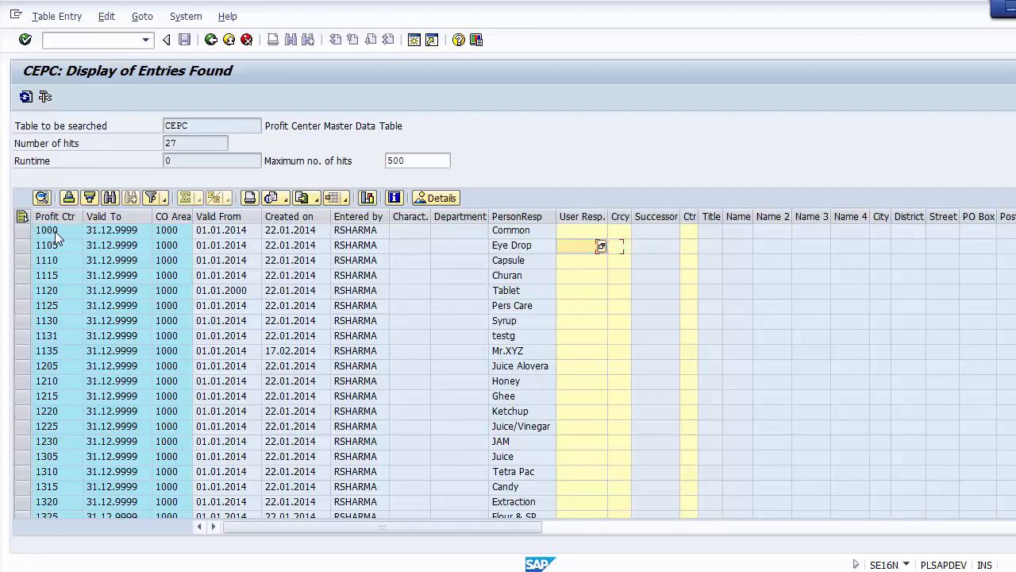
# Examine profit center 1105's remaining columns from currency through address, language and fax number to the profit center text
pyautogui.press('Right')
pyautogui.press('Right')
pyautogui.press('Right')
pyautogui.press('Right')
pyautogui.press('Right')
pyautogui.press('Right')
pyautogui.press('Right')
pyautogui.press('Right')
pyautogui.press('Right')
pyautogui.press('Right')
pyautogui.press('Right')
pyautogui.press('Right')
pyautogui.press('Right')
pyautogui.press('Right')
pyautogui.press('Right')
pyautogui.press('Right')
pyautogui.press('Right')
pyautogui.press('Right')
pyautogui.press('Right')
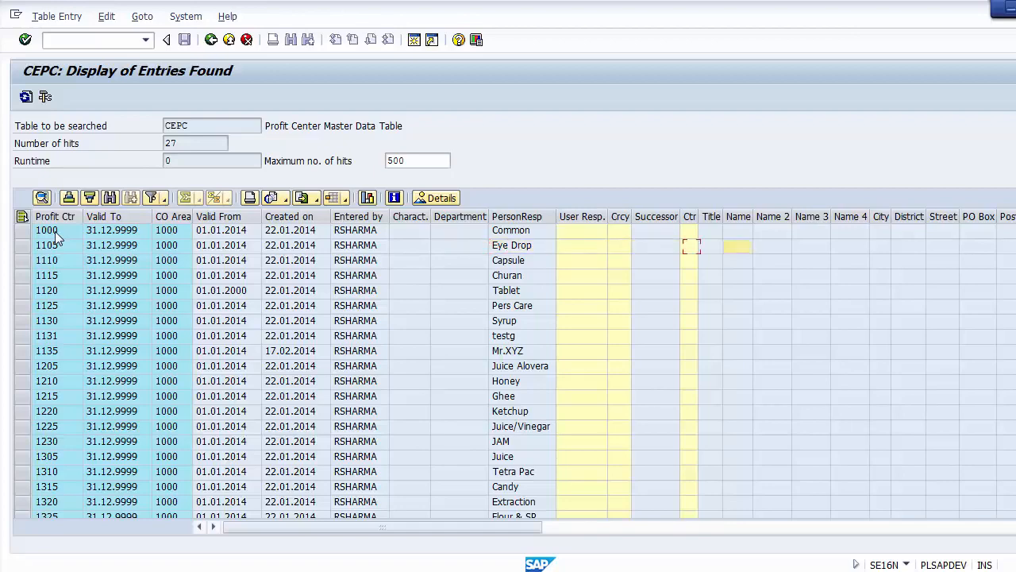
pyautogui.press('Right')
pyautogui.press('Right')
pyautogui.press('Right')
pyautogui.press('Right')
pyautogui.press('Right')
pyautogui.press('Right')
pyautogui.press('Right')
pyautogui.press('Right')
pyautogui.press('Right')
pyautogui.press('Right')
pyautogui.press('Right')
pyautogui.press('Right')
pyautogui.press('Right')
pyautogui.press('Right')
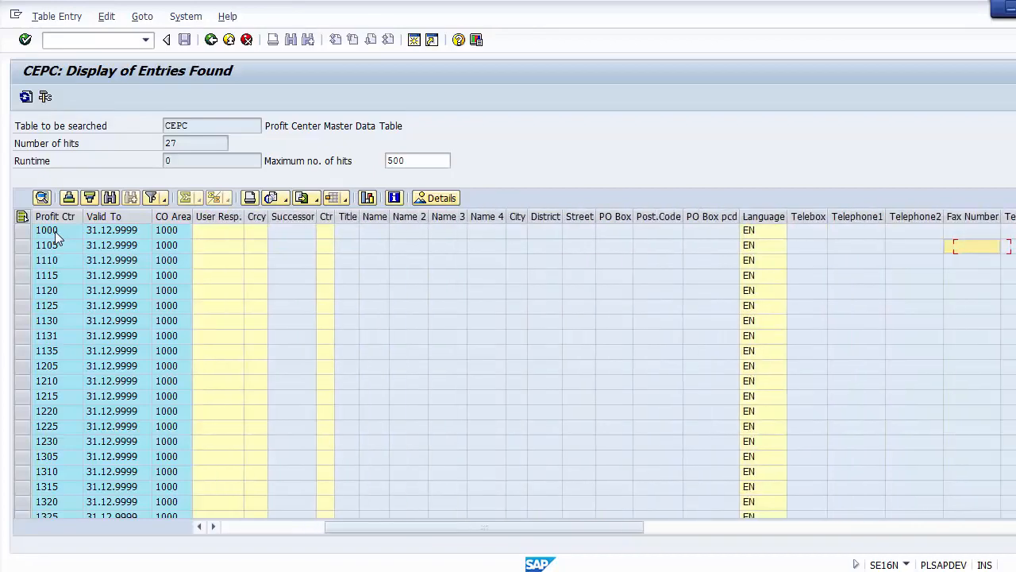
pyautogui.press('Right')
pyautogui.press('Right')
pyautogui.press('Right')
pyautogui.press('Right')
pyautogui.press('Right')
pyautogui.press('Right')
pyautogui.press('Right')
pyautogui.press('Right')
pyautogui.press('Right')
pyautogui.press('Right')
pyautogui.press('Right')
pyautogui.press('Right')
pyautogui.press('Right')
pyautogui.press('Right')
pyautogui.press('Right')
pyautogui.press('Right')
pyautogui.press('Left')
pyautogui.press('Left')
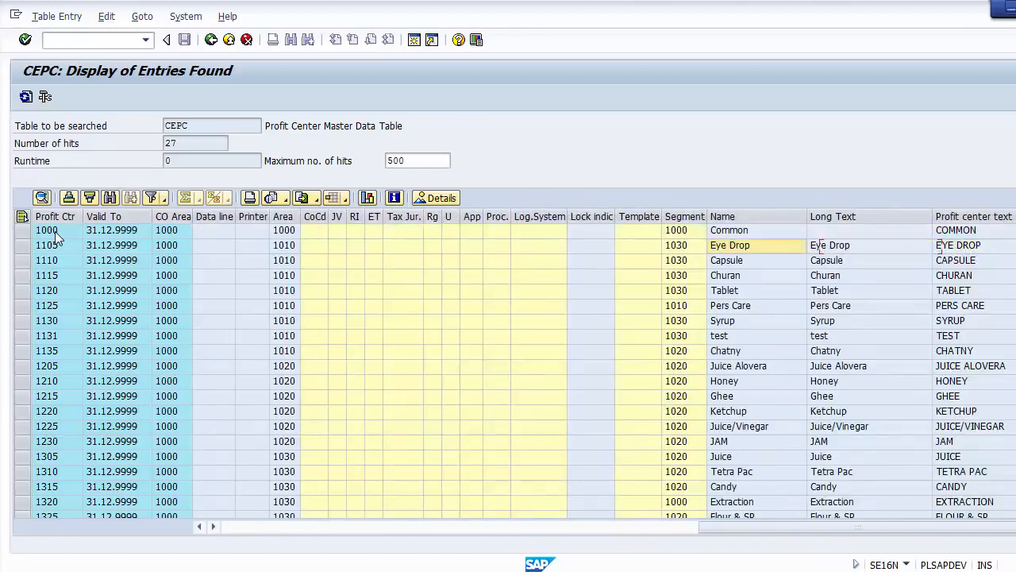
# Review the segments of the first two profit centers and profit center 1105's name, long text and profit center text
pyautogui.press('Left')
pyautogui.press('Up')
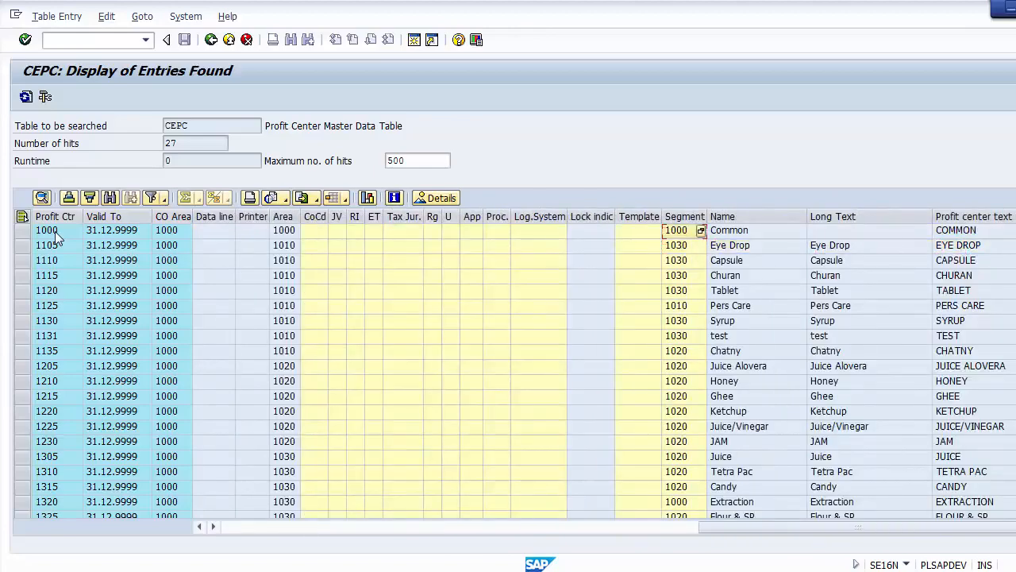
pyautogui.press('Down')
pyautogui.press('Right')
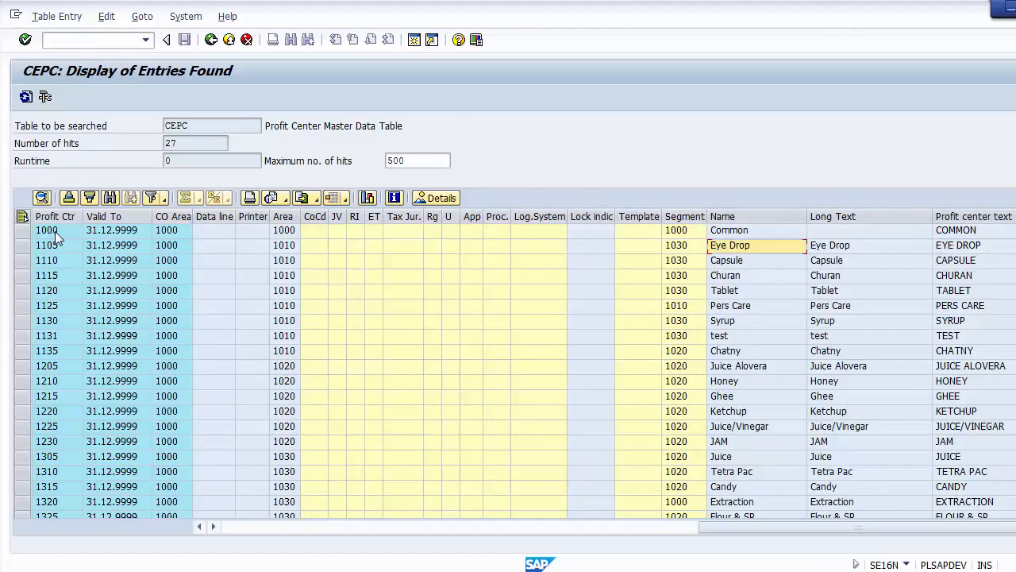
pyautogui.press('Right')
pyautogui.press('Right')
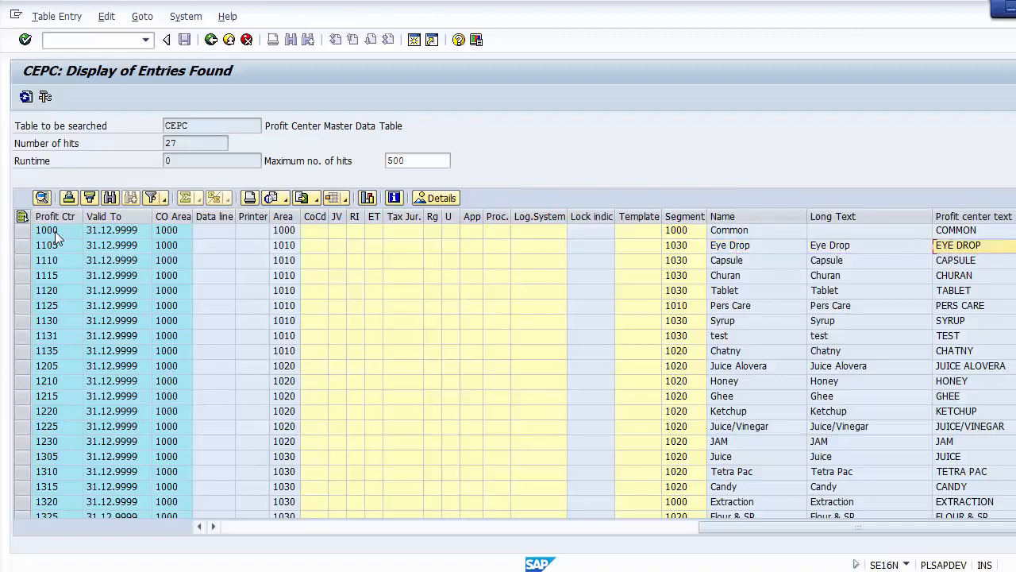
# Go back through profit center 1105's columns to the profit center number, and leave the CEPC entries
pyautogui.press('Left')
pyautogui.press('Left')
pyautogui.press('Left')
pyautogui.press('Left')
pyautogui.press('Left')
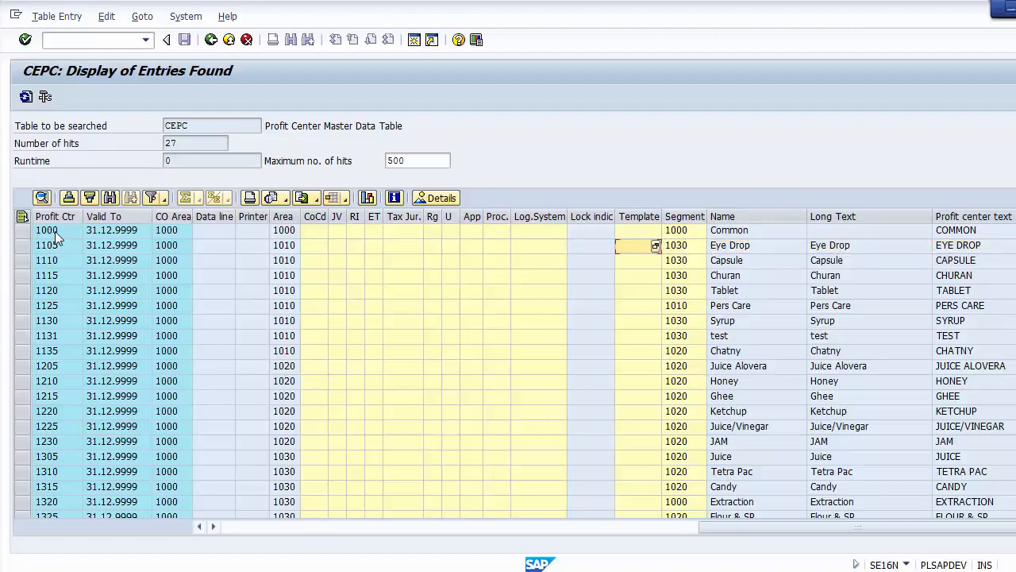
pyautogui.press('Left')
pyautogui.press('Left')
pyautogui.press('Left')
pyautogui.press('Left')
pyautogui.press('Left')
pyautogui.press('Left')
pyautogui.press('Left')
pyautogui.press('Left')
pyautogui.press('Left')
pyautogui.press('Left')
pyautogui.press('Left')
pyautogui.press('Left')
pyautogui.press('Left')
pyautogui.press('Left')
pyautogui.press('Left')
pyautogui.press('Left')
pyautogui.press('Left')
pyautogui.press('Left')
pyautogui.press('Left')
pyautogui.press('Left')
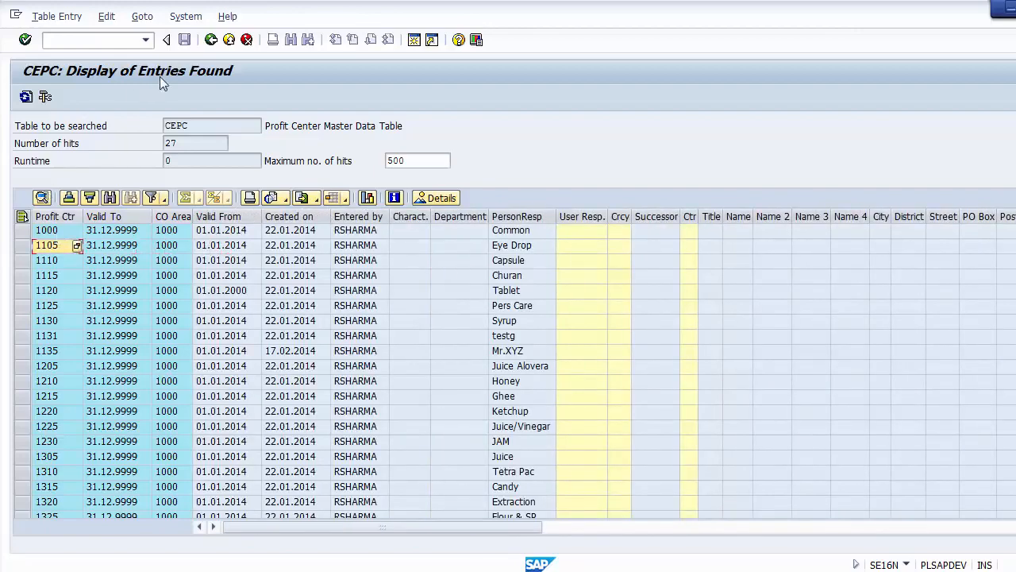
pyautogui.click(211, 41)
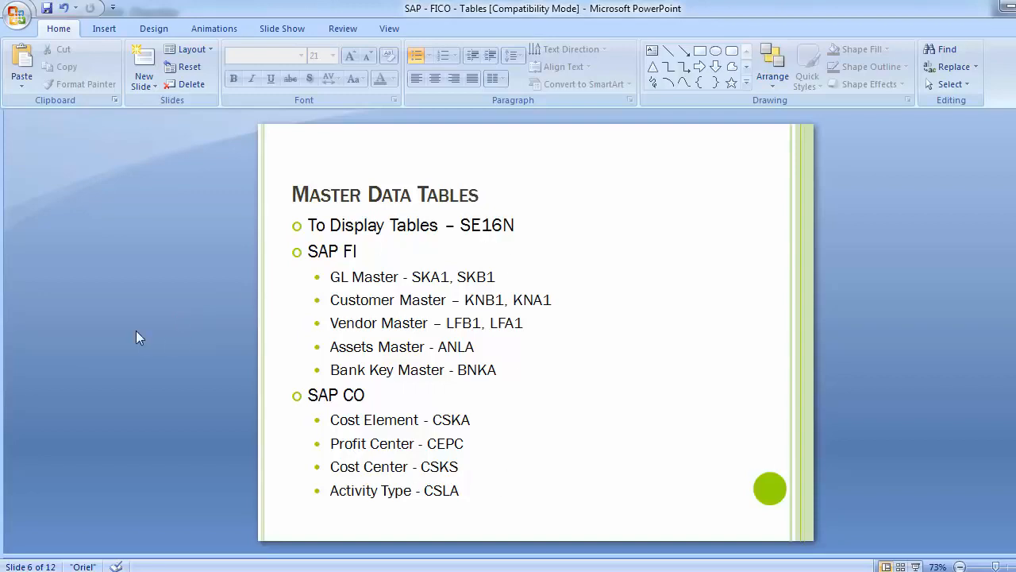
# Advance the PowerPoint presentation to the Transaction Data Tables slide and point out the BSEG table name
pyautogui.scroll(-1, 135, 338)
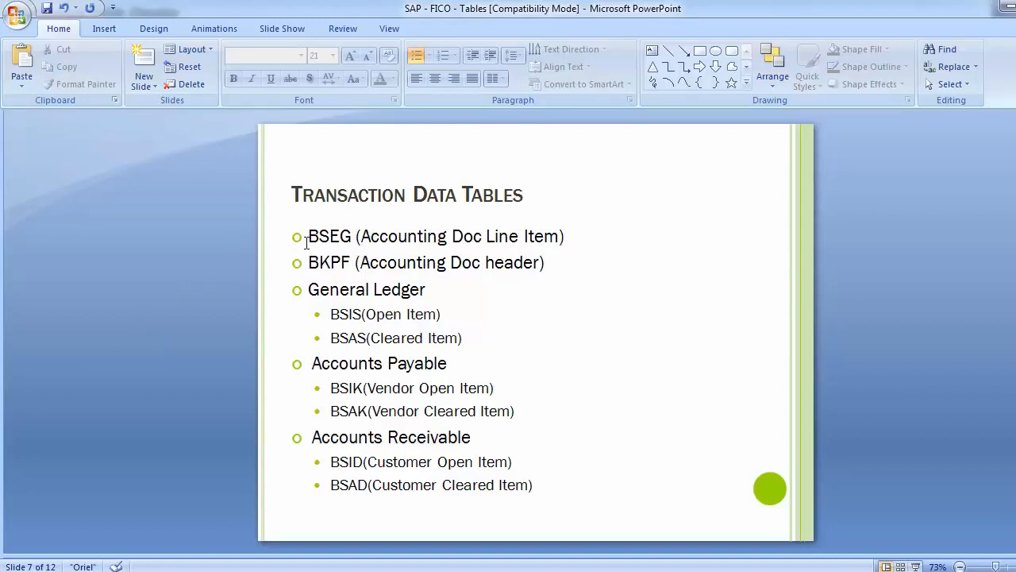
pyautogui.moveTo(309, 238); pyautogui.dragTo(348, 240)
pyautogui.click(173, 246)
# Switch to the SAP General Table Display, load table BSEG, and check its description
pyautogui.moveTo(475, 566)
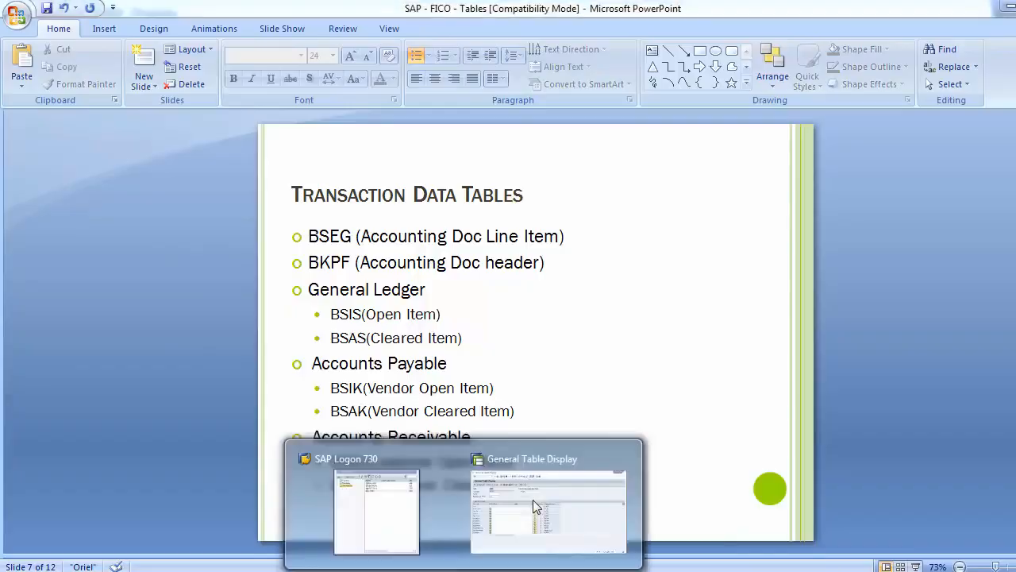
pyautogui.click(533, 499)
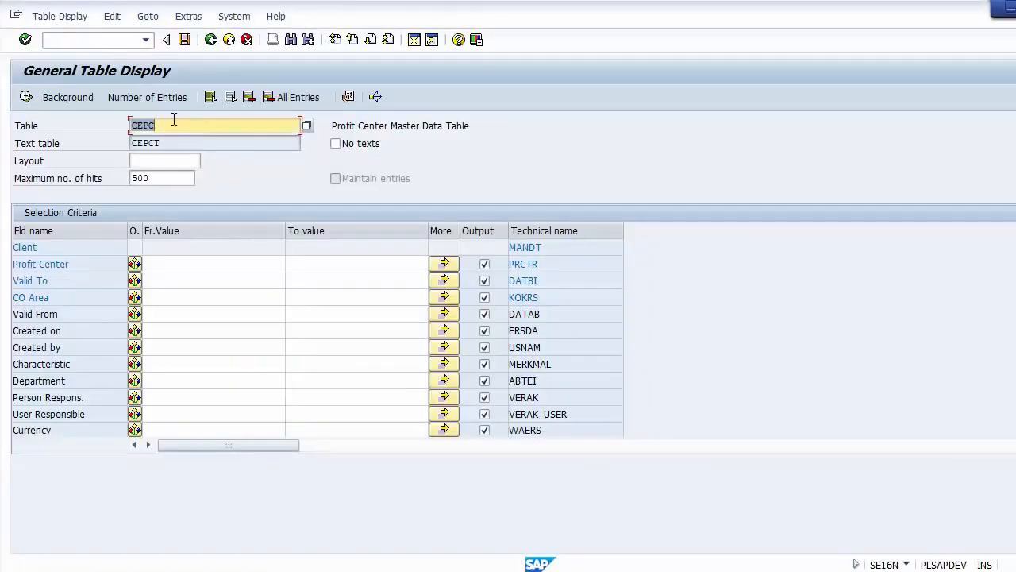
pyautogui.press('BackSpace')
pyautogui.write('BSEG')
pyautogui.press('Return')
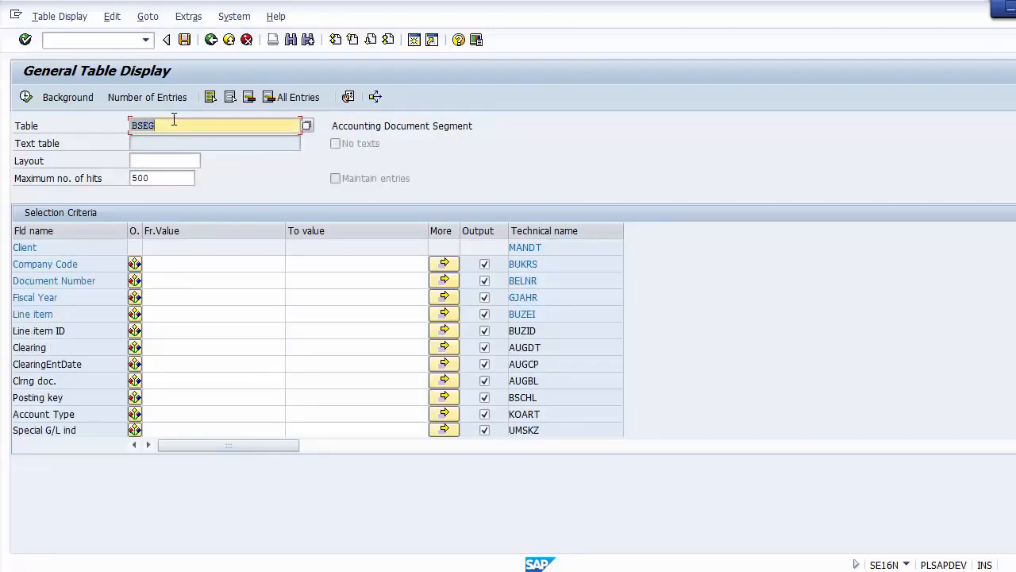
pyautogui.moveTo(332, 128); pyautogui.dragTo(501, 138)
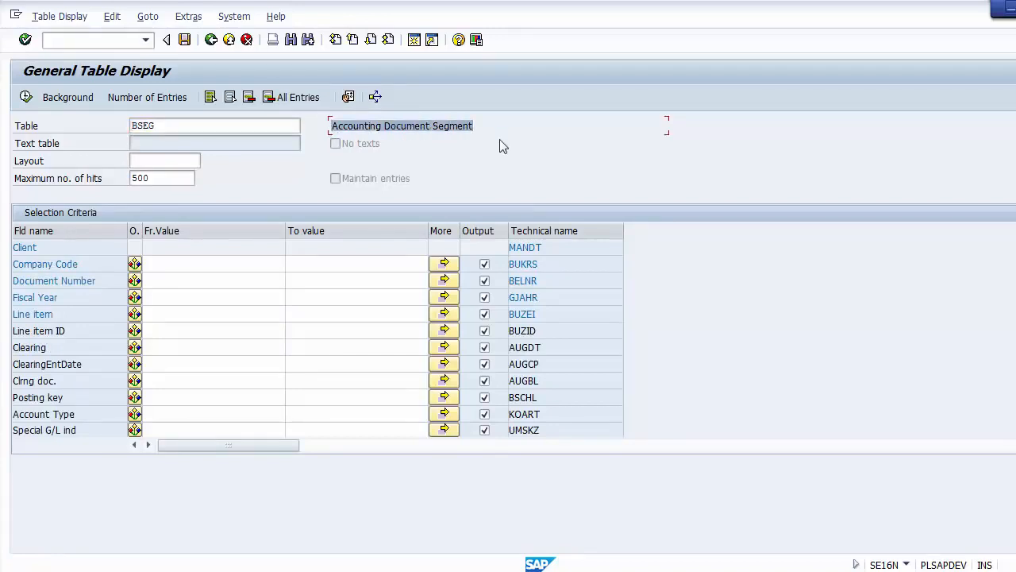
# Restrict the BSEG table selection to company code 1000
pyautogui.click(332, 128)
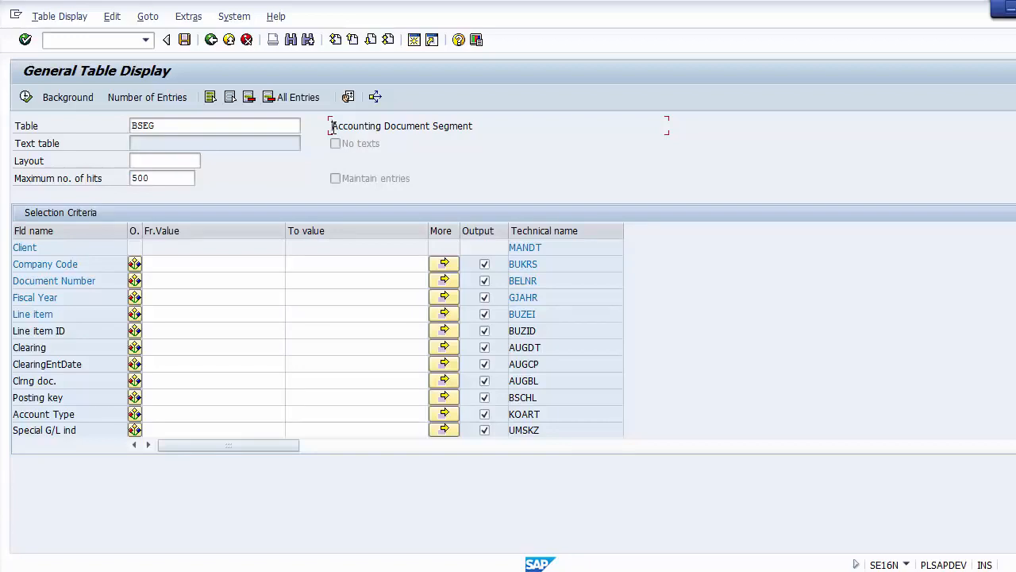
pyautogui.click(246, 263)
pyautogui.write('1000')
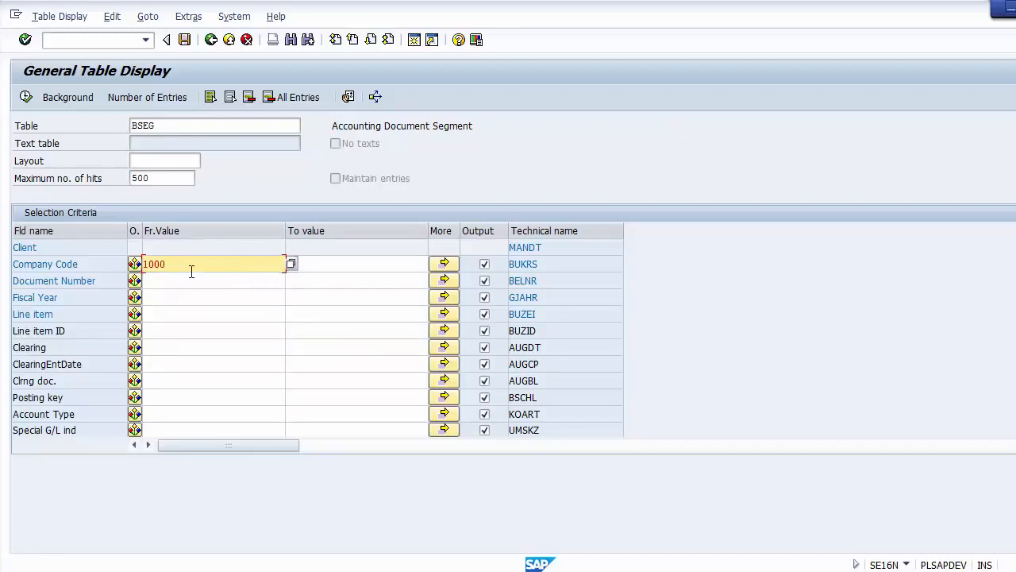
pyautogui.click(186, 285)
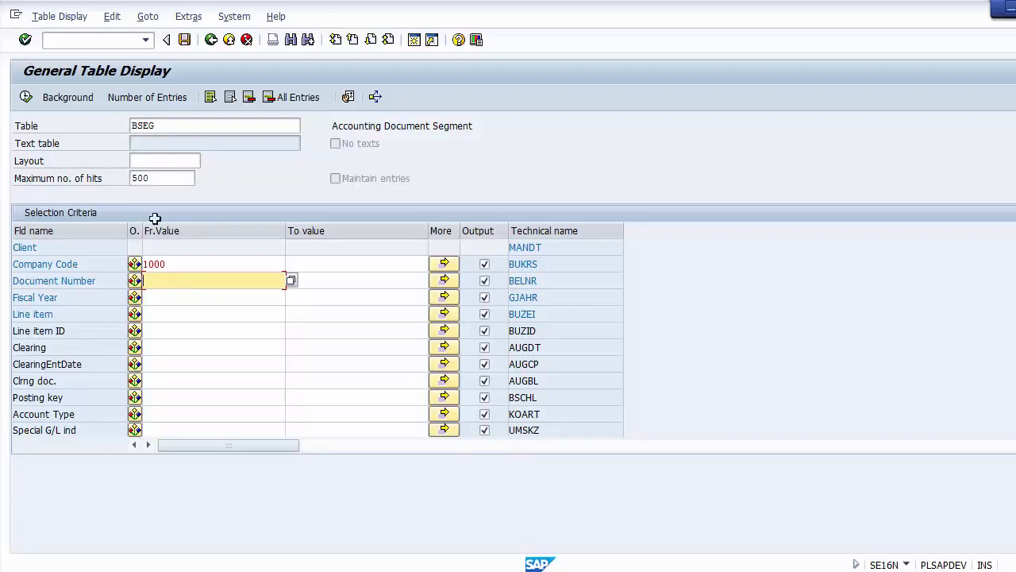
# Open transaction FBL3N in a new session
pyautogui.click(71, 41)
pyautogui.write('/')
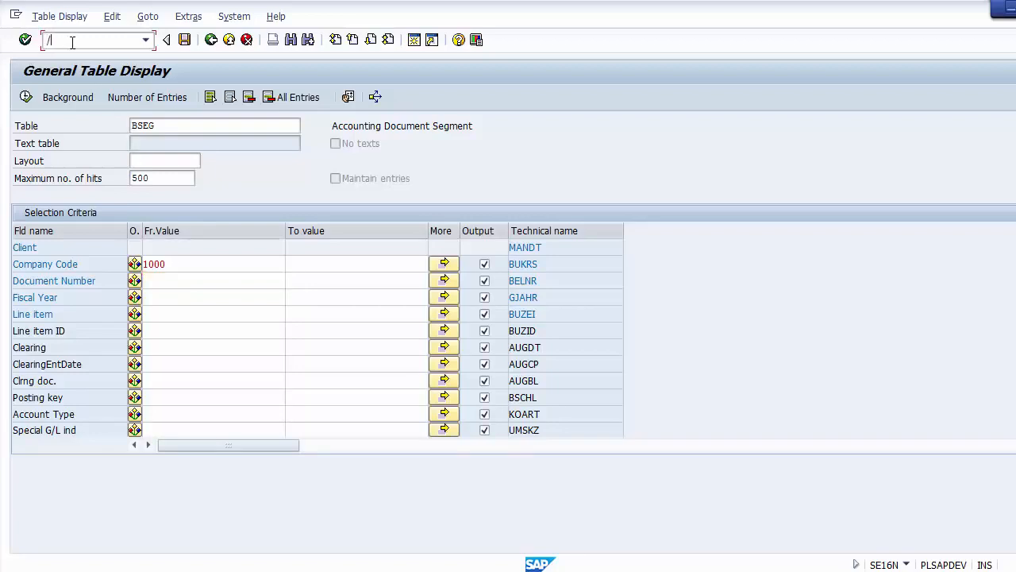
pyautogui.write('ofbl3n')
pyautogui.press('Return')
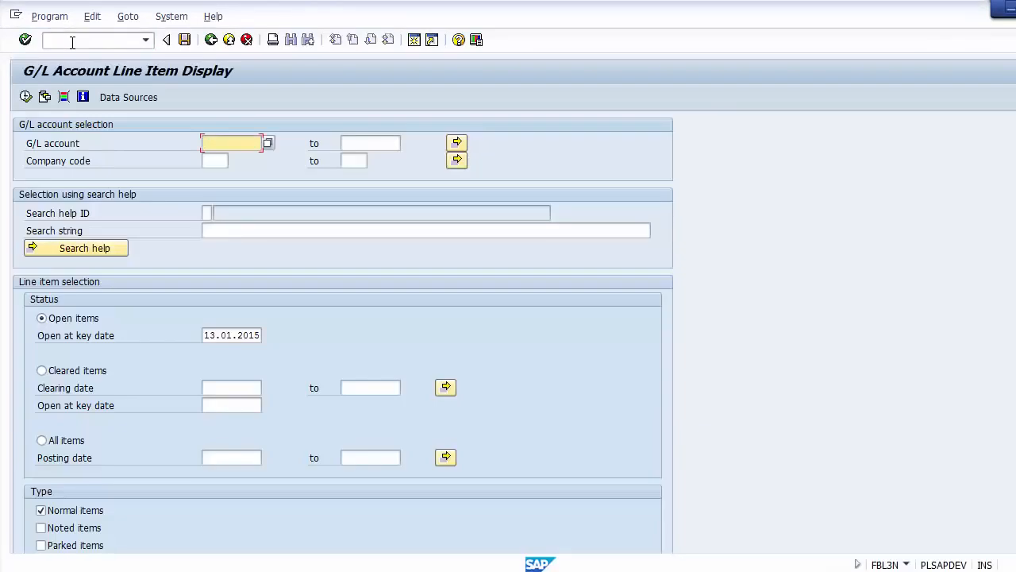
# Set the company code to 1000 in the G/L account selection
pyautogui.press('Down')
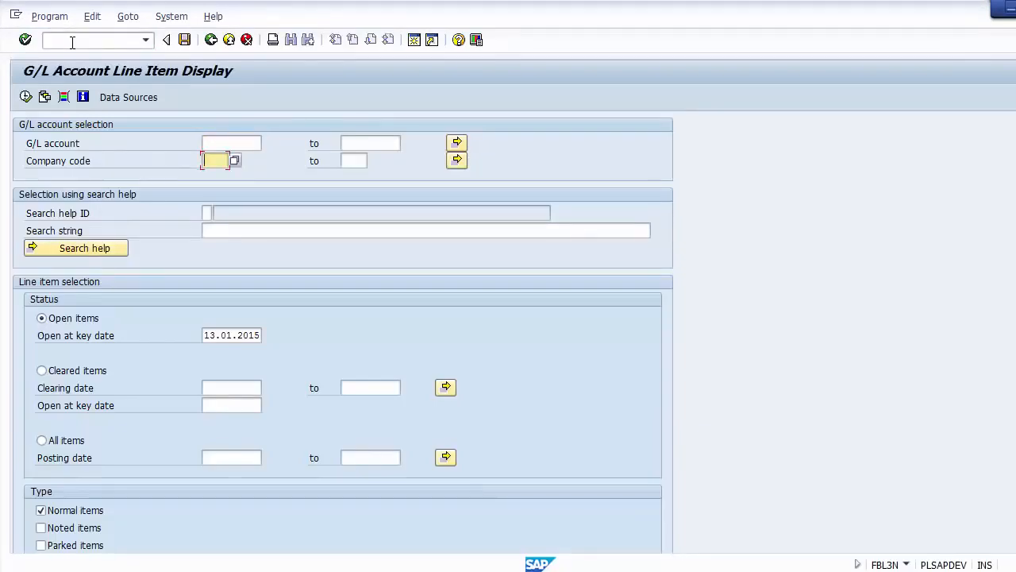
pyautogui.press('space')
pyautogui.press('Down')
pyautogui.press('Down')
pyautogui.press('Down')
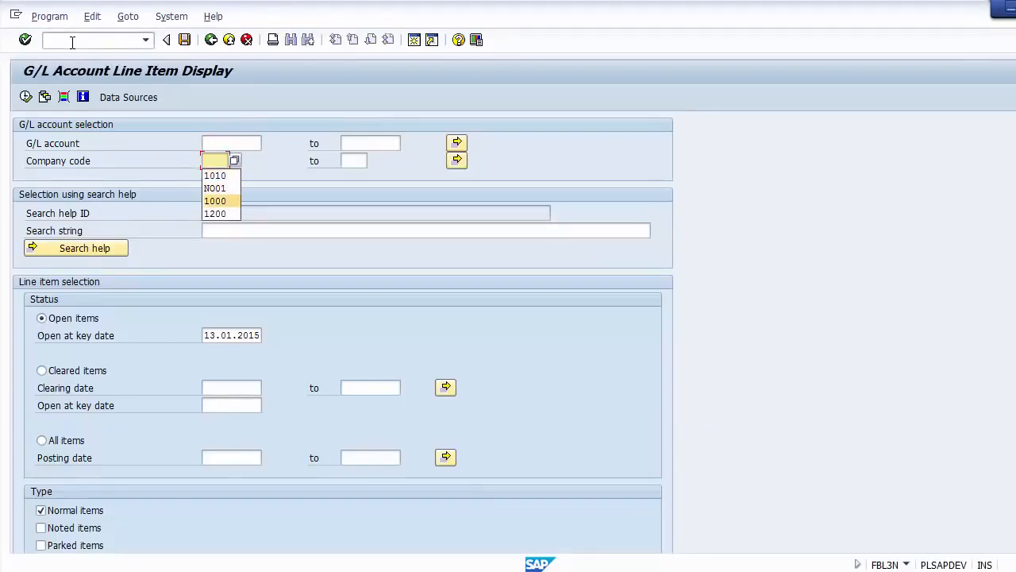
pyautogui.press('Return')
# Choose the Acc Dep - Building G/L account of company code 1000 from the value help and run the line item display
pyautogui.click(219, 136)
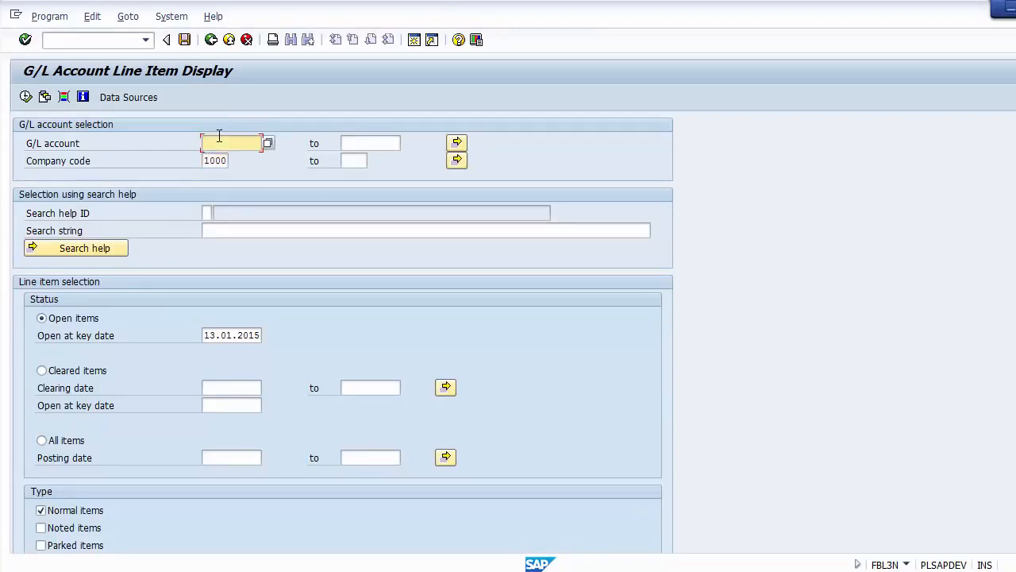
pyautogui.press('F4')
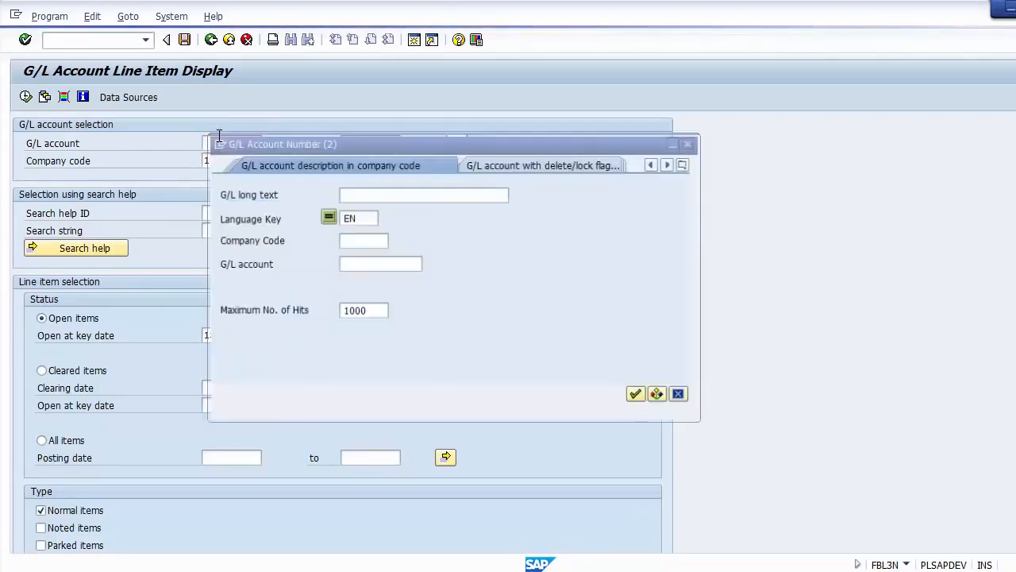
pyautogui.press('Return')
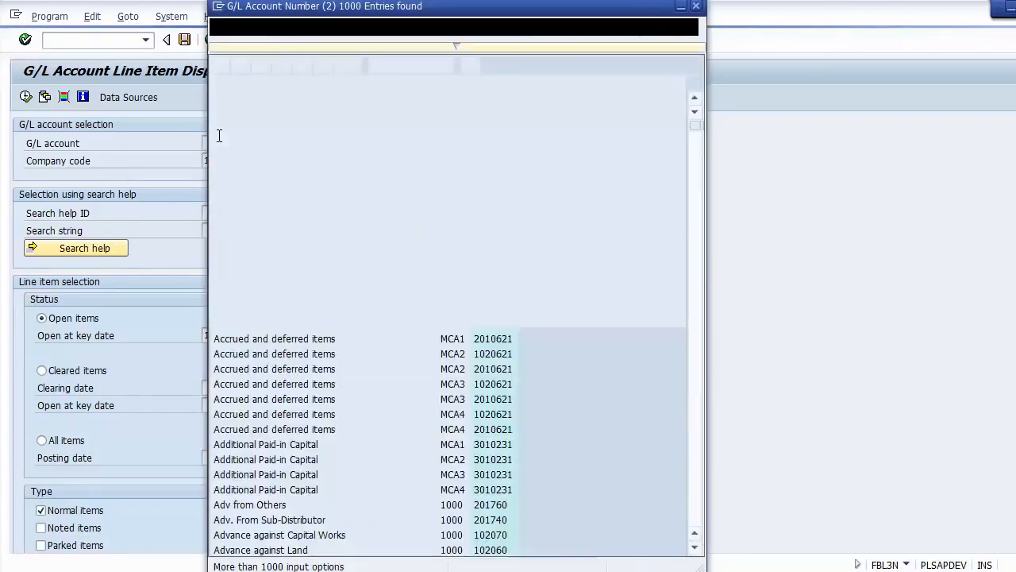
pyautogui.press('Down')
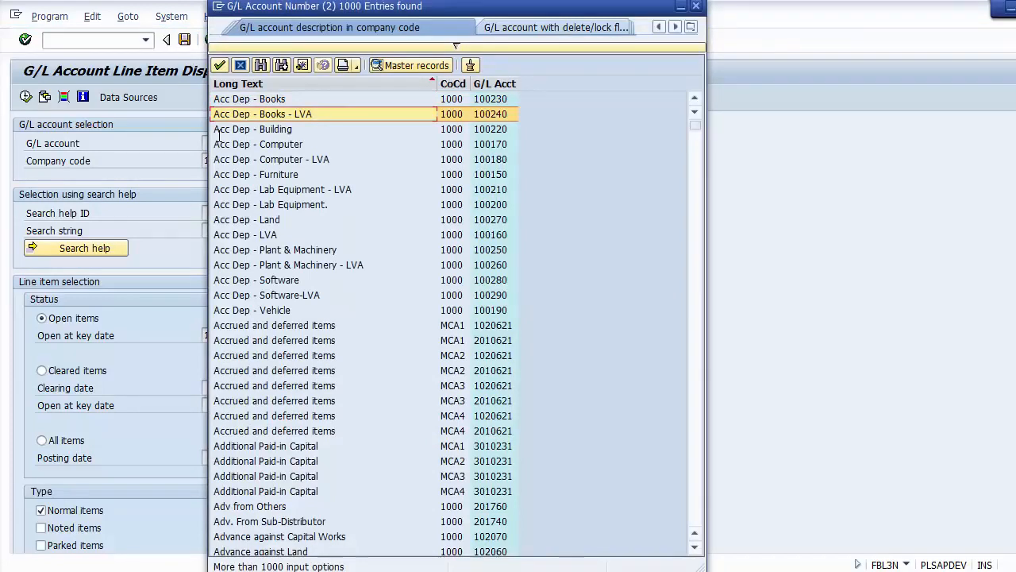
pyautogui.press('Down')
pyautogui.press('Return')
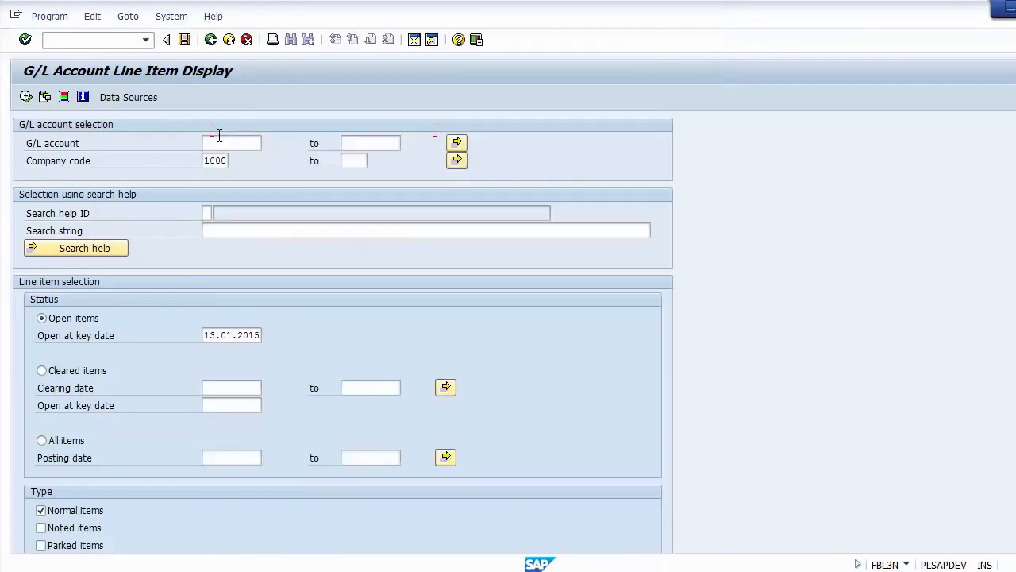
pyautogui.click(26, 97)
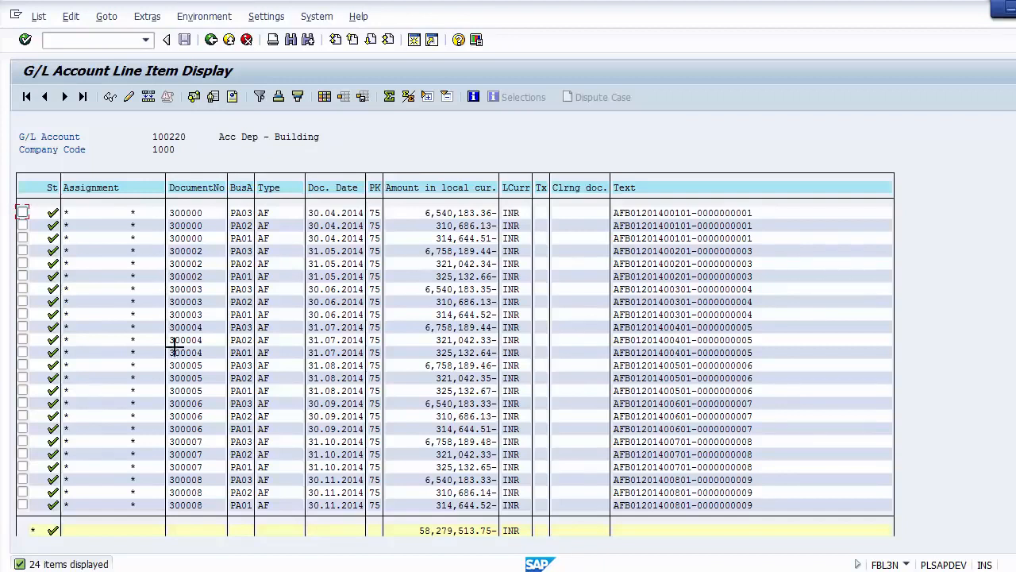
# Copy the block of document numbers from 300004 through 300007 out of the line item list
pyautogui.hotkey('ctrl', 'y')
pyautogui.moveTo(172, 353); pyautogui.dragTo(205, 446)
pyautogui.hotkey('ctrl', 'c')
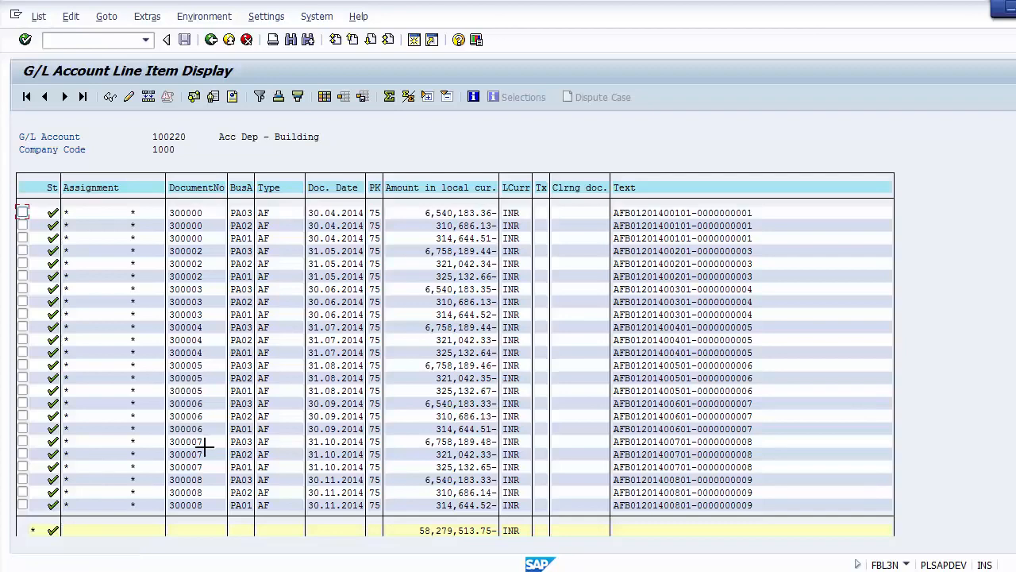
# Switch back to the BSEG table selection and load the copied document numbers from the clipboard as multiple values for Document Number
pyautogui.hotkey('alt', 'Tab')
pyautogui.click(162, 282)
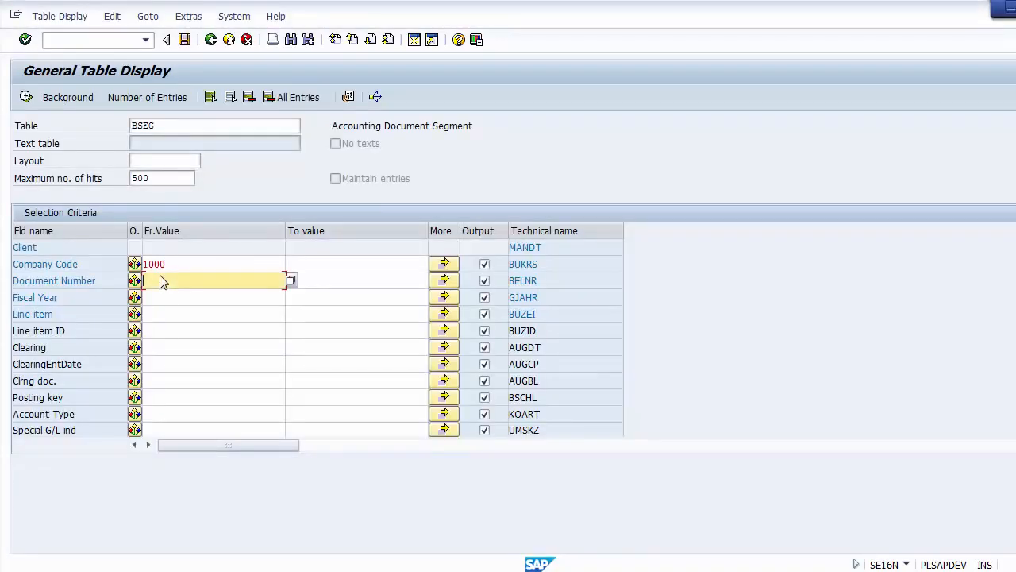
pyautogui.click(181, 266)
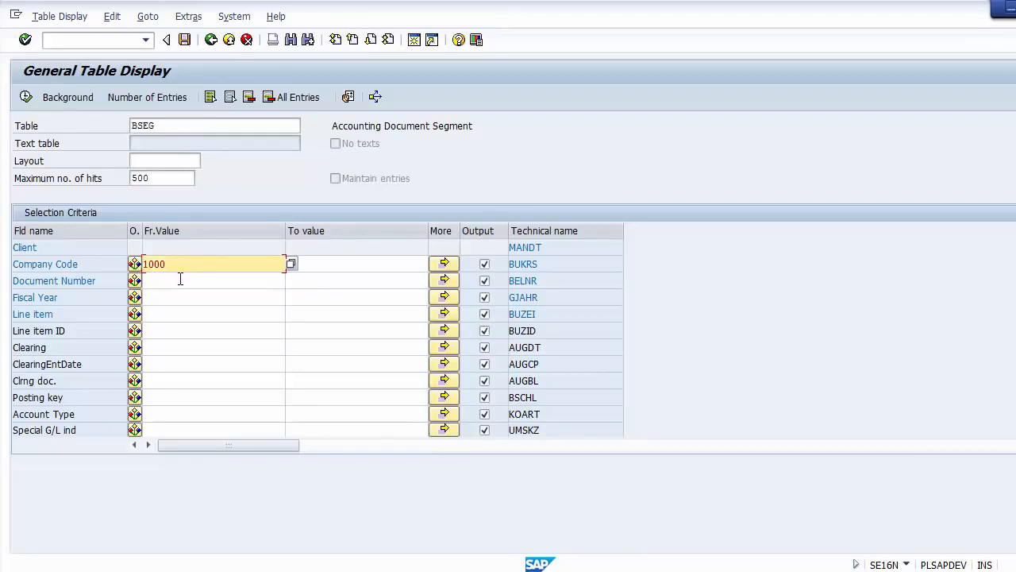
pyautogui.click(180, 279)
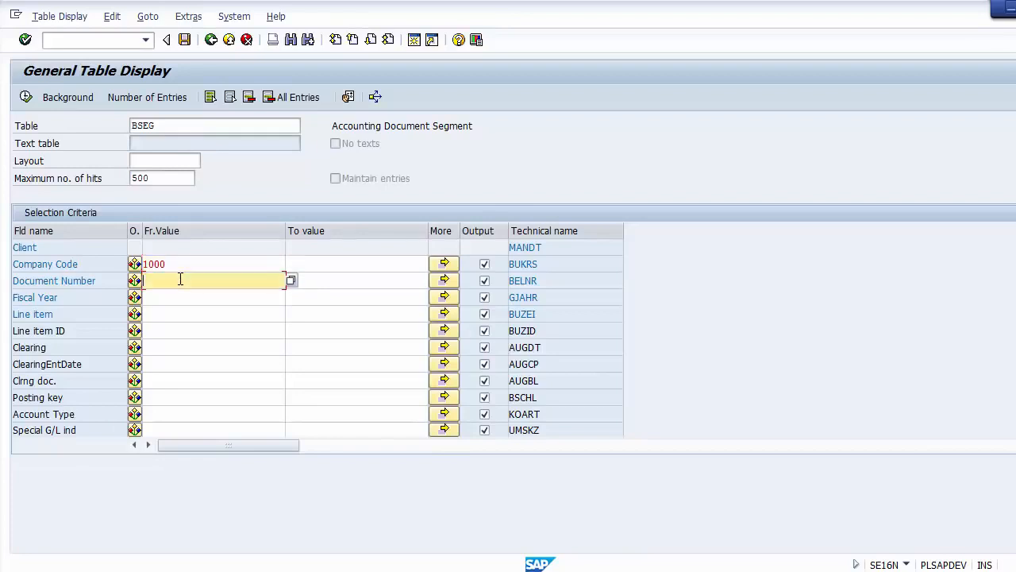
pyautogui.click(445, 283)
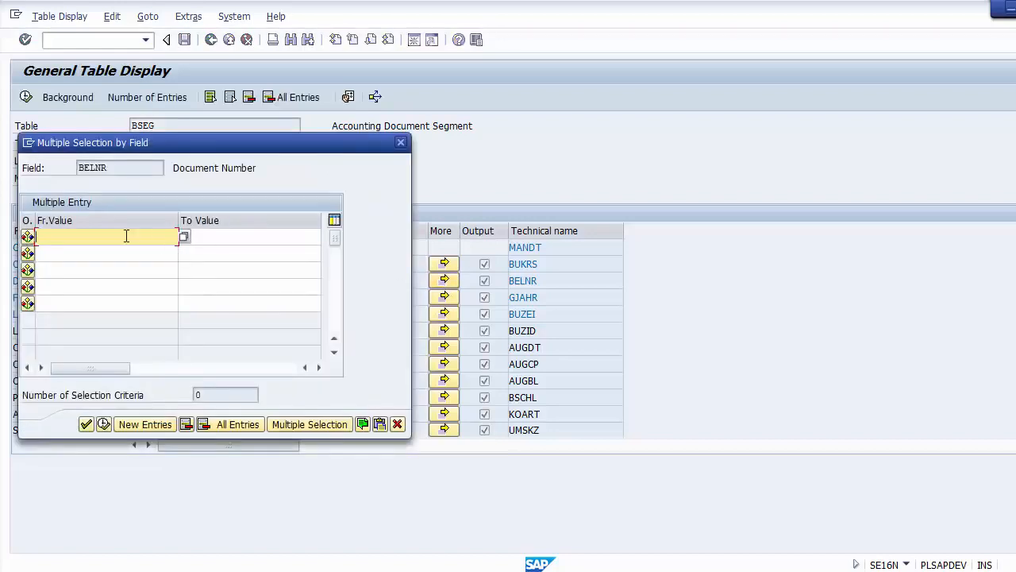
pyautogui.click(381, 425)
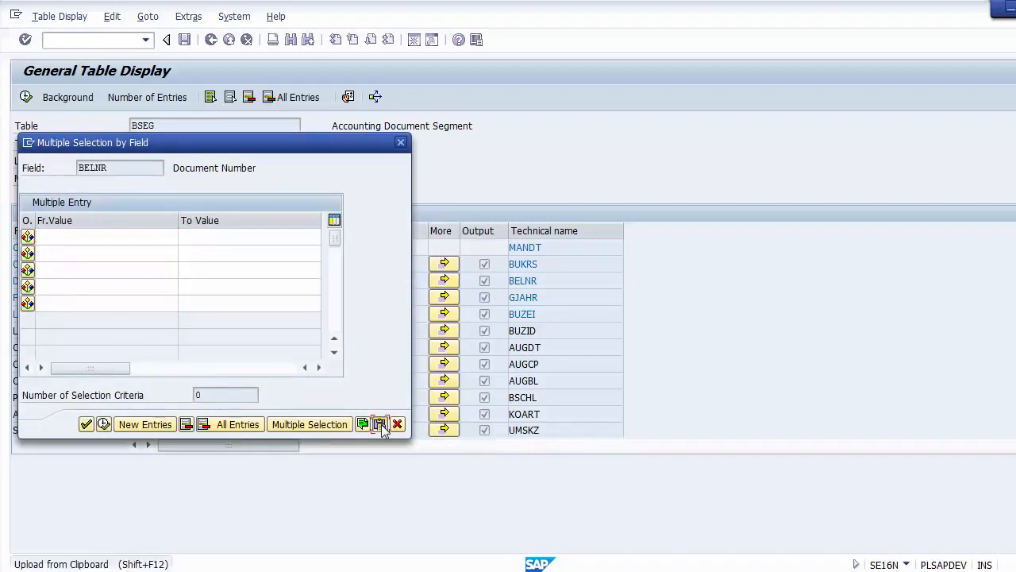
pyautogui.click(104, 424)
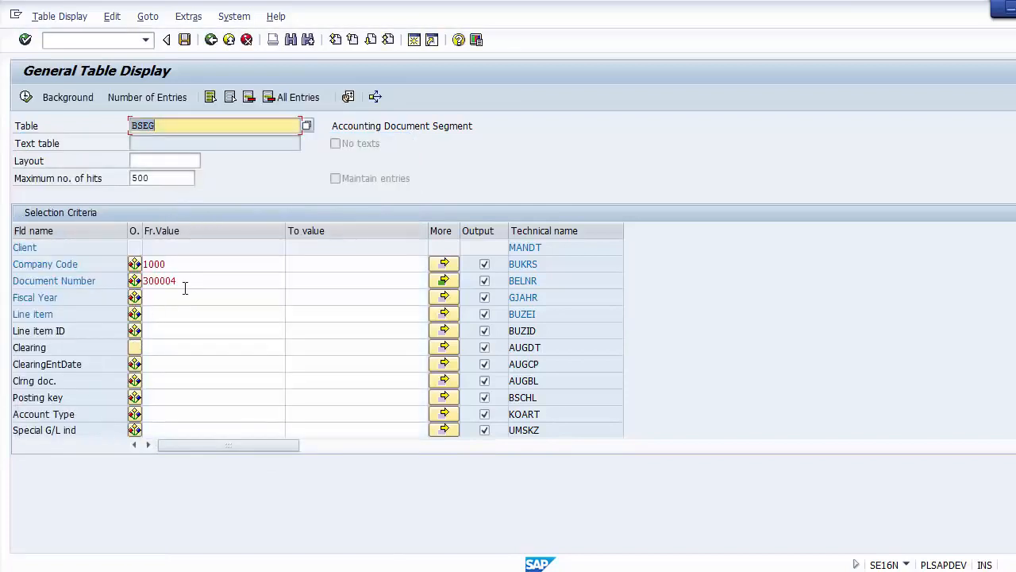
# Set the fiscal year to 2014 and run the BSEG table query
pyautogui.click(198, 285)
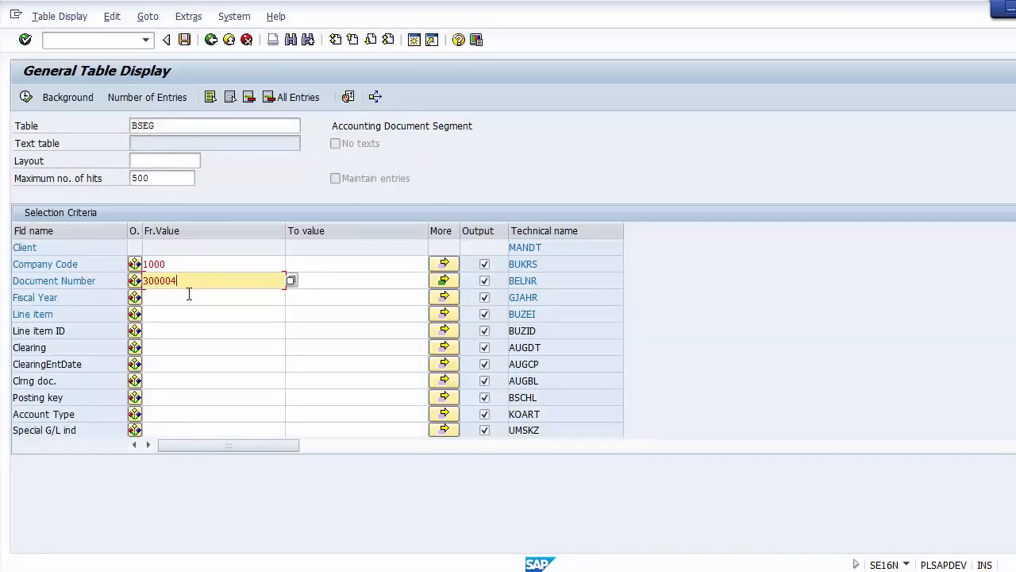
pyautogui.click(179, 297)
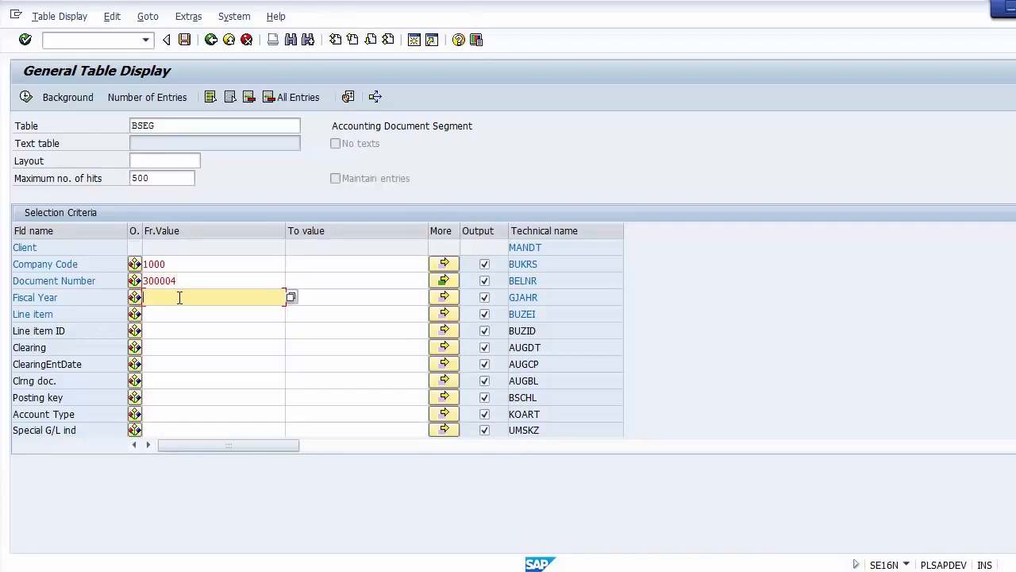
pyautogui.write('2014')
pyautogui.click(26, 97)
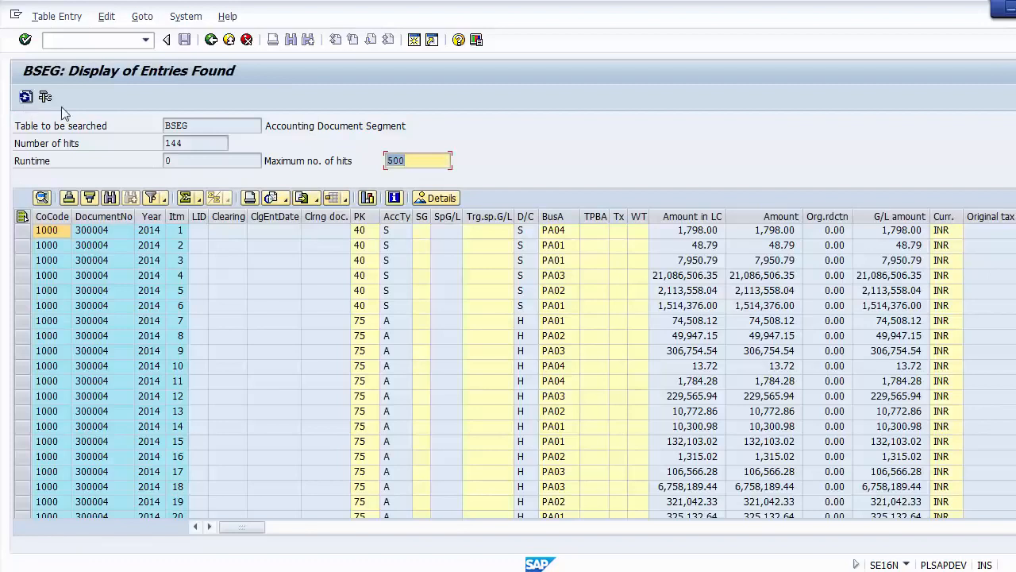
# Examine the number of hits and the repeated document number across the first rows of the BSEG results
pyautogui.click(195, 142)
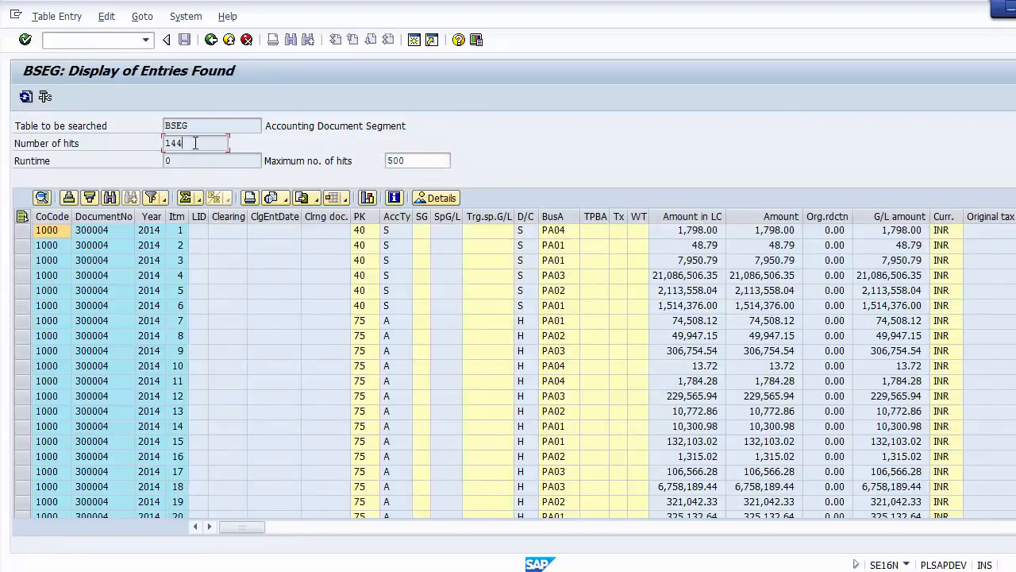
pyautogui.moveTo(174, 142); pyautogui.dragTo(147, 143)
pyautogui.click(118, 229)
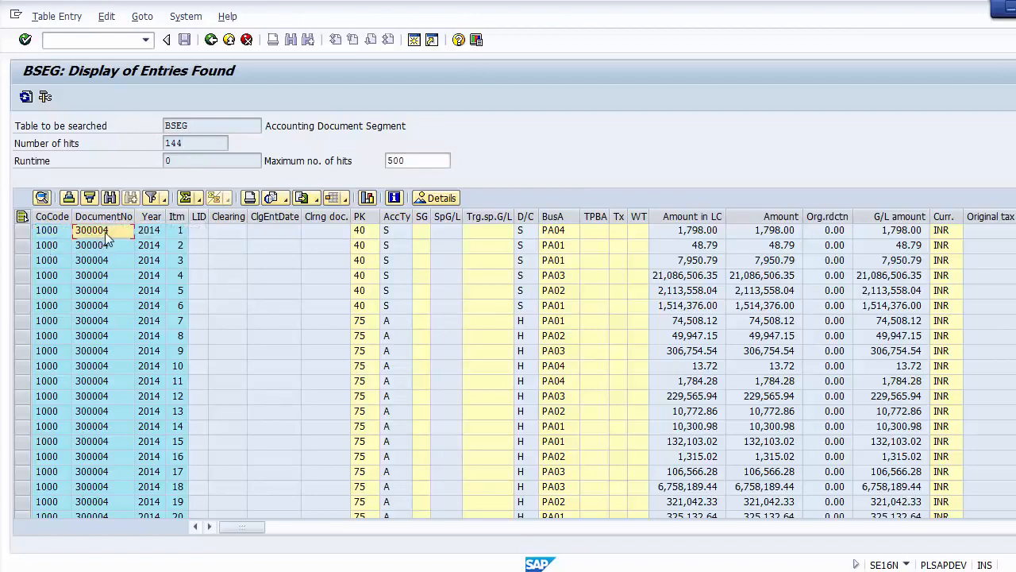
pyautogui.click(22, 230)
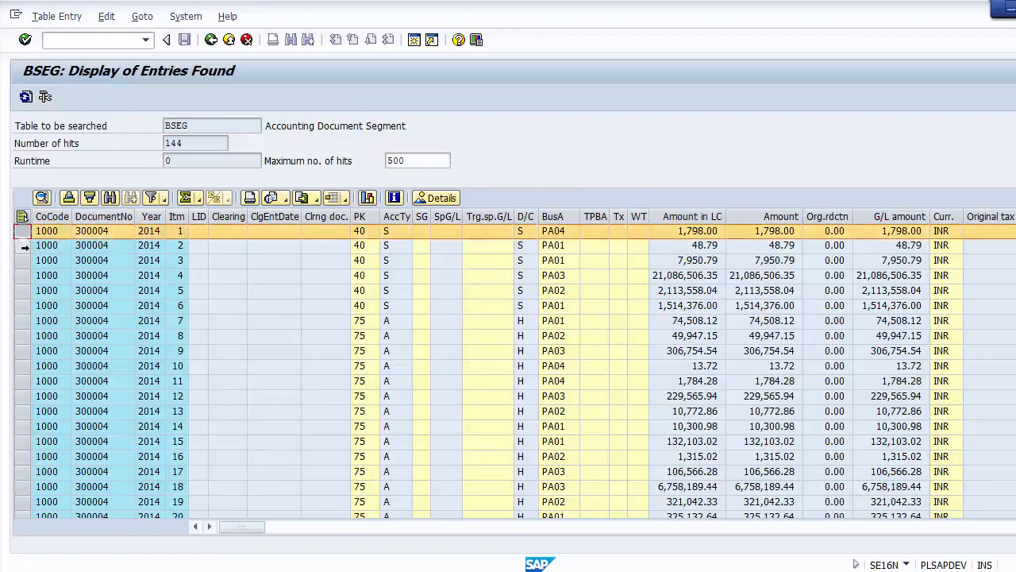
pyautogui.click(22, 245)
pyautogui.click(22, 260)
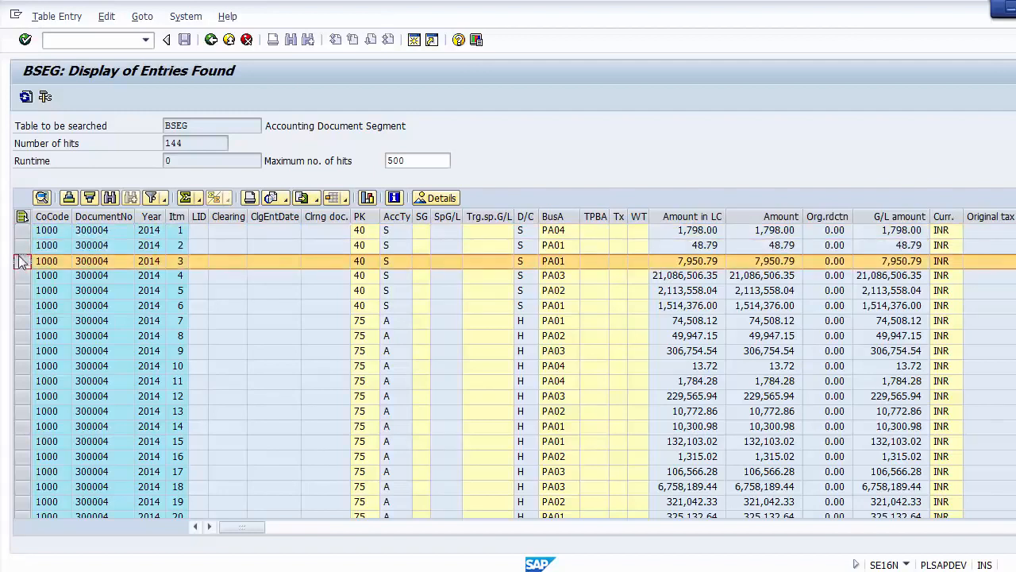
pyautogui.click(95, 232)
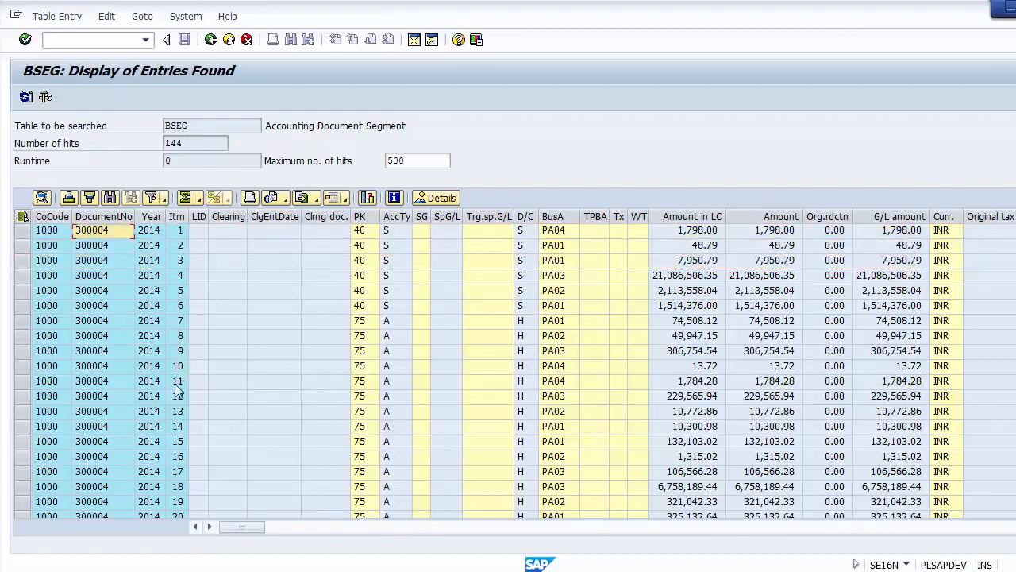
pyautogui.click(101, 502)
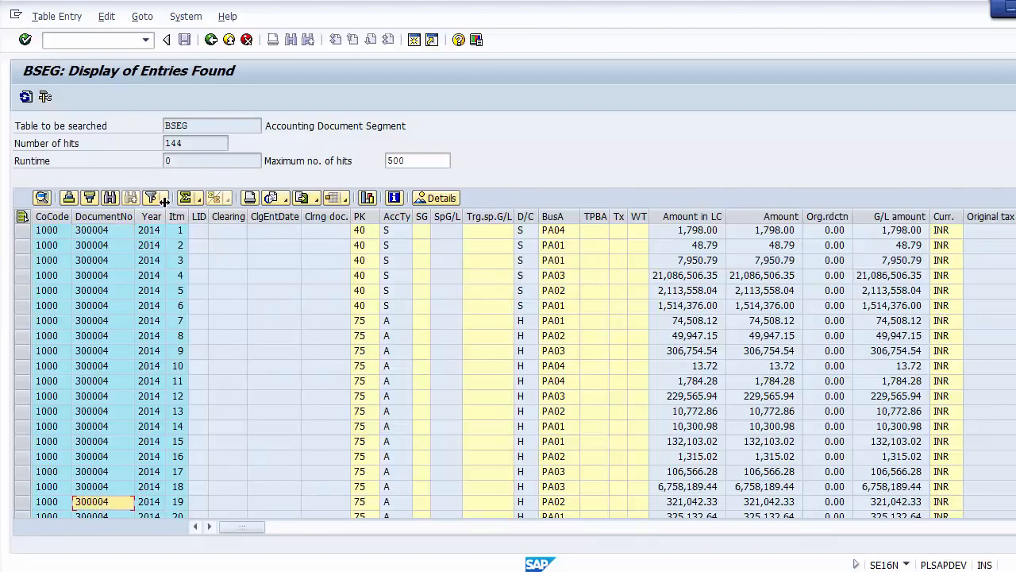
# Examine the line item numbers of document 300004 from its first item to its last in the BSEG results
pyautogui.click(179, 231)
pyautogui.click(179, 246)
pyautogui.click(180, 260)
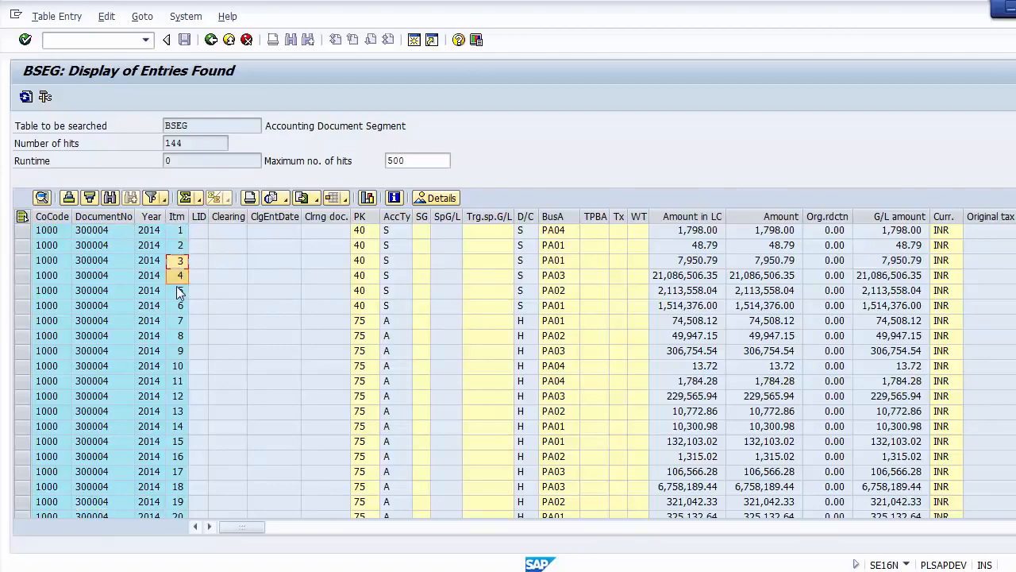
pyautogui.click(179, 290)
pyautogui.click(177, 306)
pyautogui.click(178, 335)
pyautogui.click(178, 369)
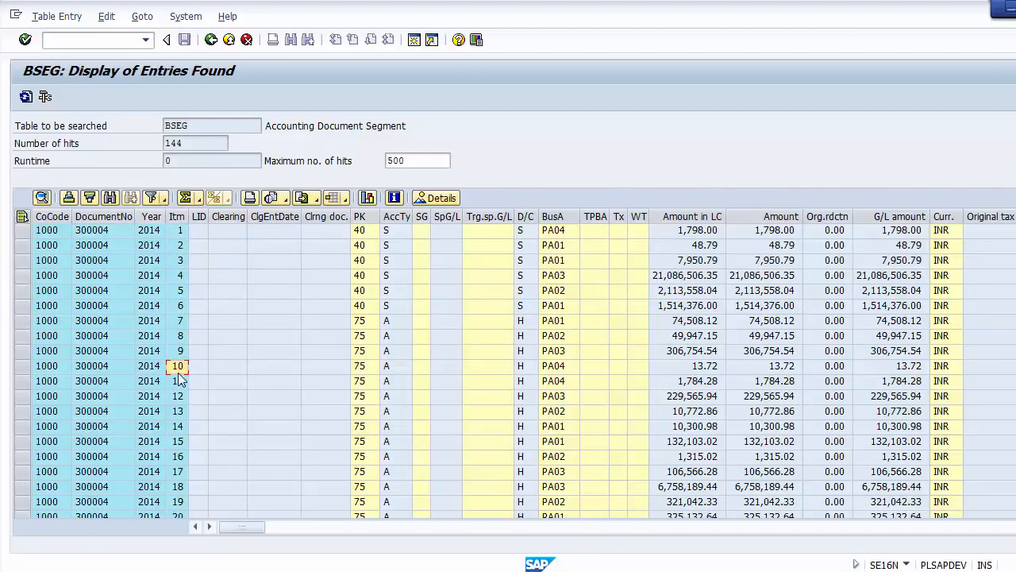
pyautogui.press('pagedown')
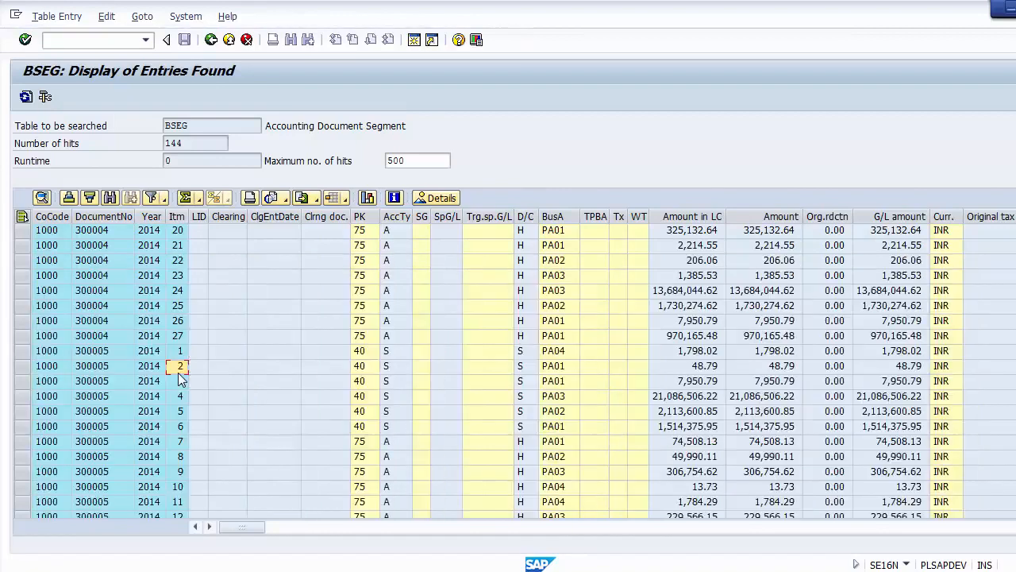
pyautogui.click(104, 340)
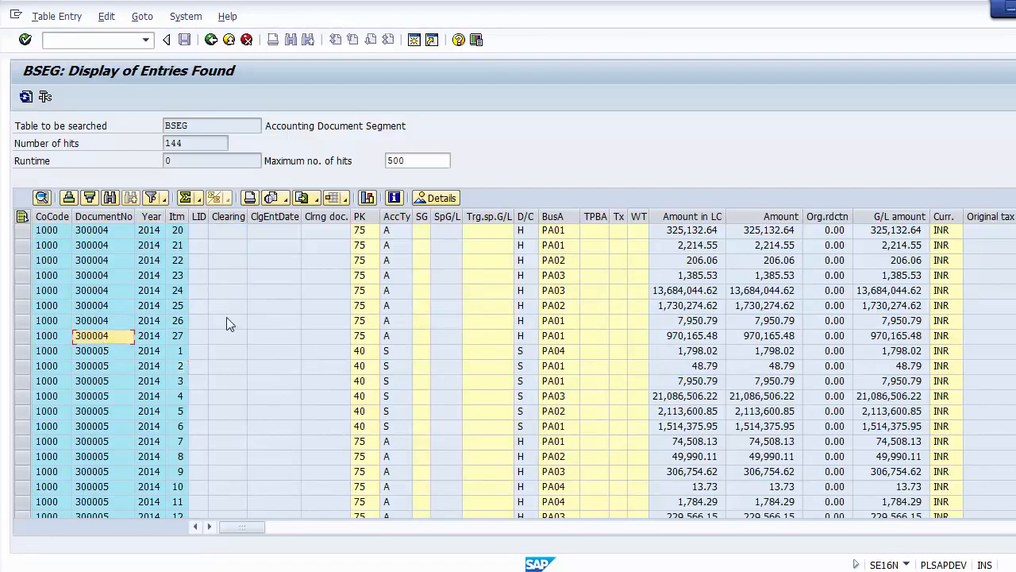
pyautogui.click(176, 337)
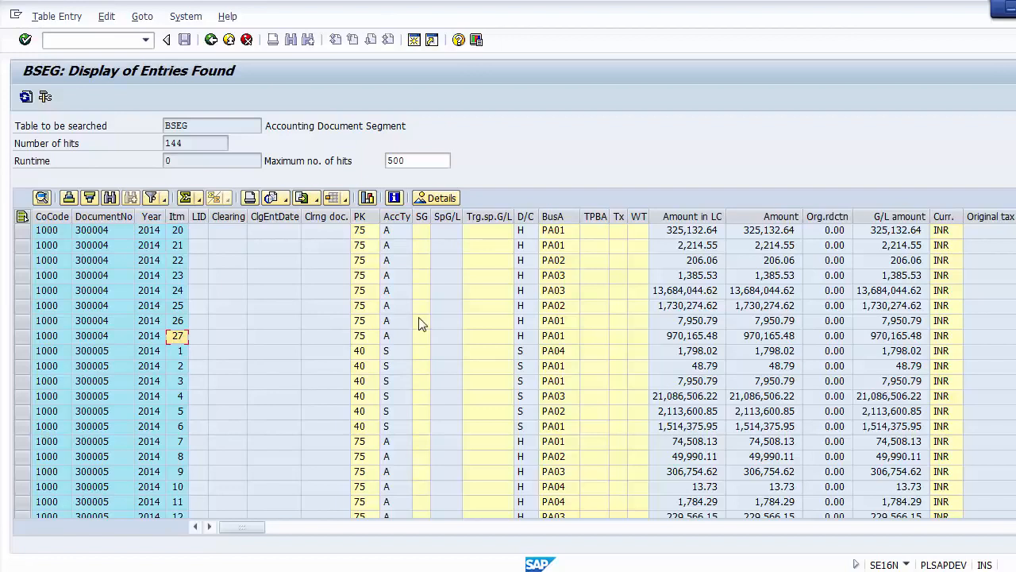
pyautogui.press('Home')
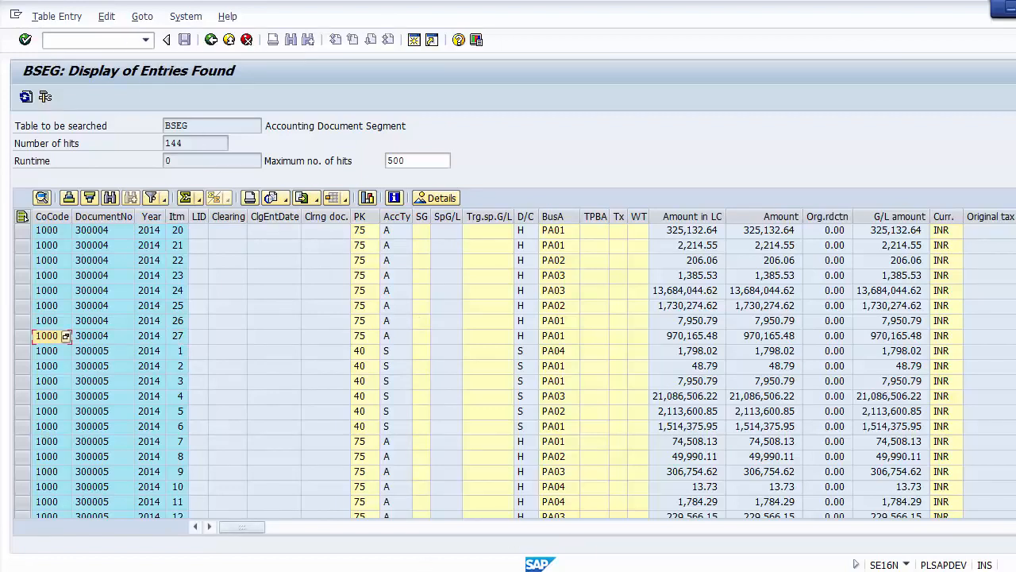
# Switch to the FBL3N session, return to its selection screen, clear the G/L account and list the available accounts
pyautogui.click(631, 497)
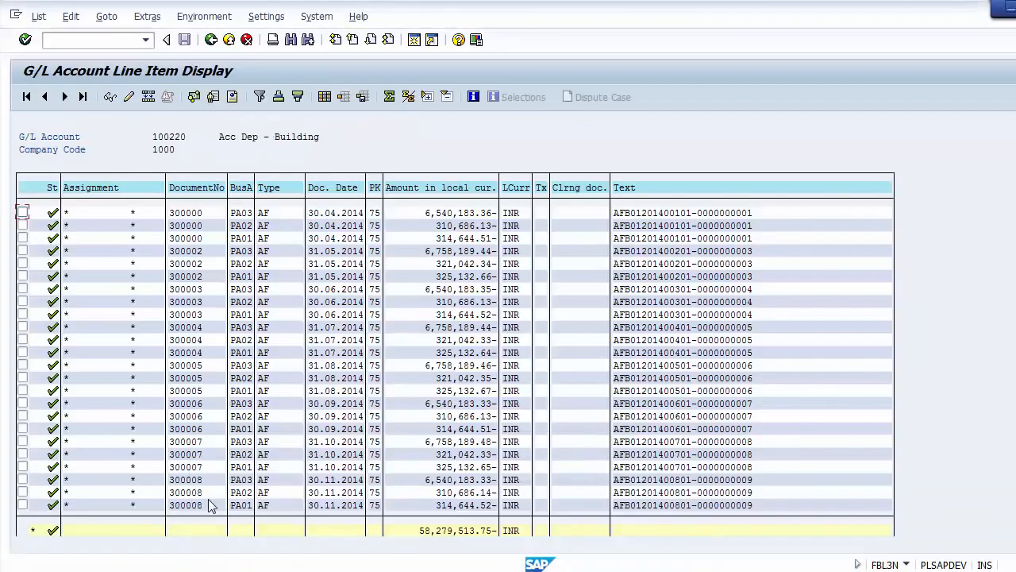
pyautogui.click(212, 39)
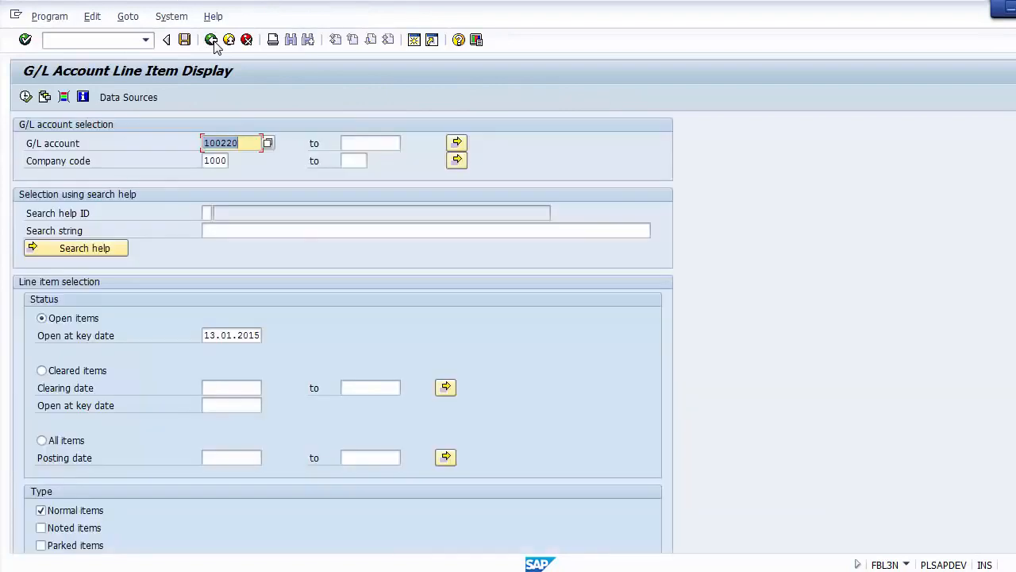
pyautogui.press('Delete')
pyautogui.click(212, 42)
pyautogui.press('F4')
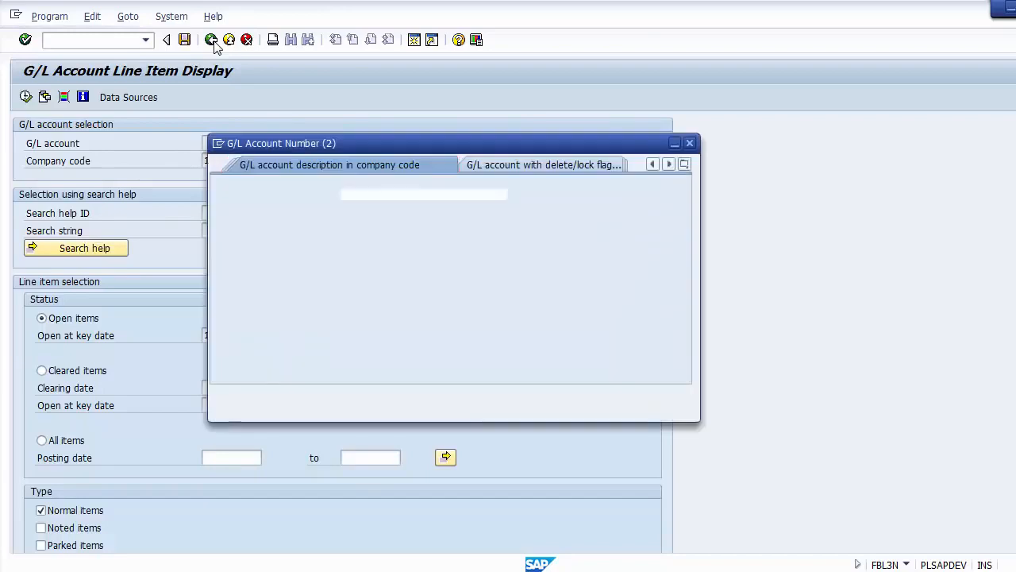
pyautogui.press('Return')
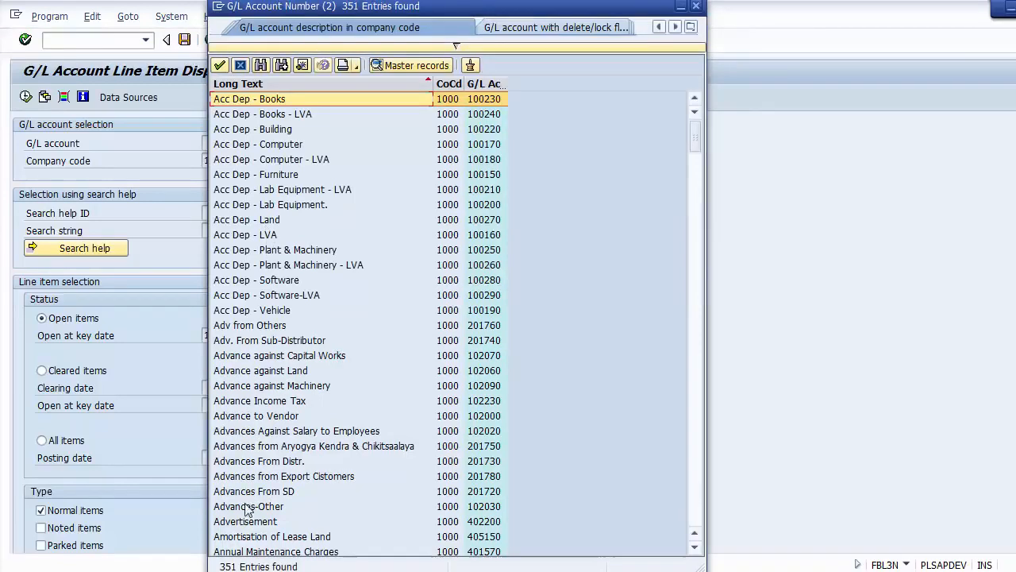
# Choose the AXIS CA Outgoing G/L account 101871 and run the line item display
pyautogui.press('pagedown')
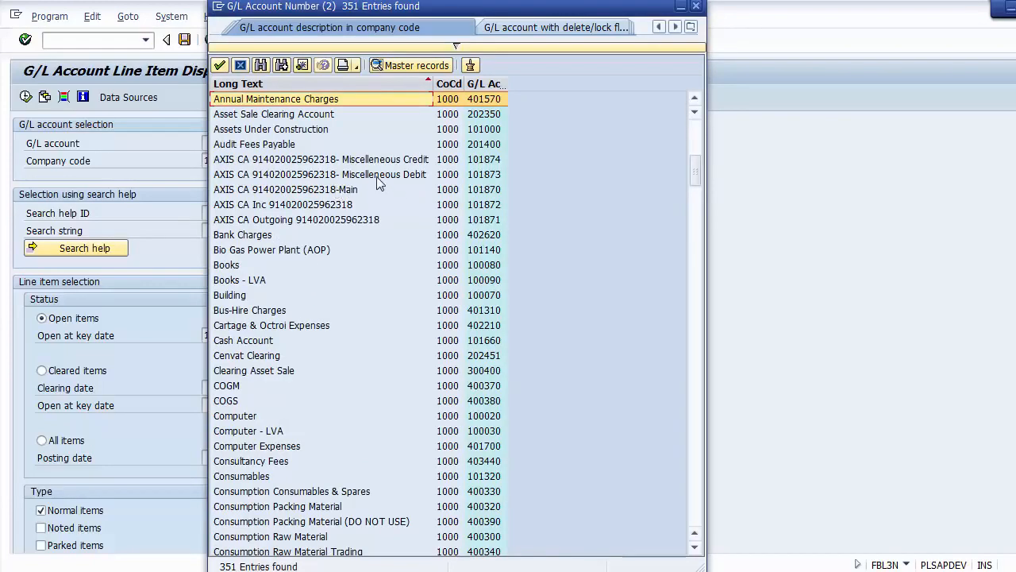
pyautogui.click(346, 192)
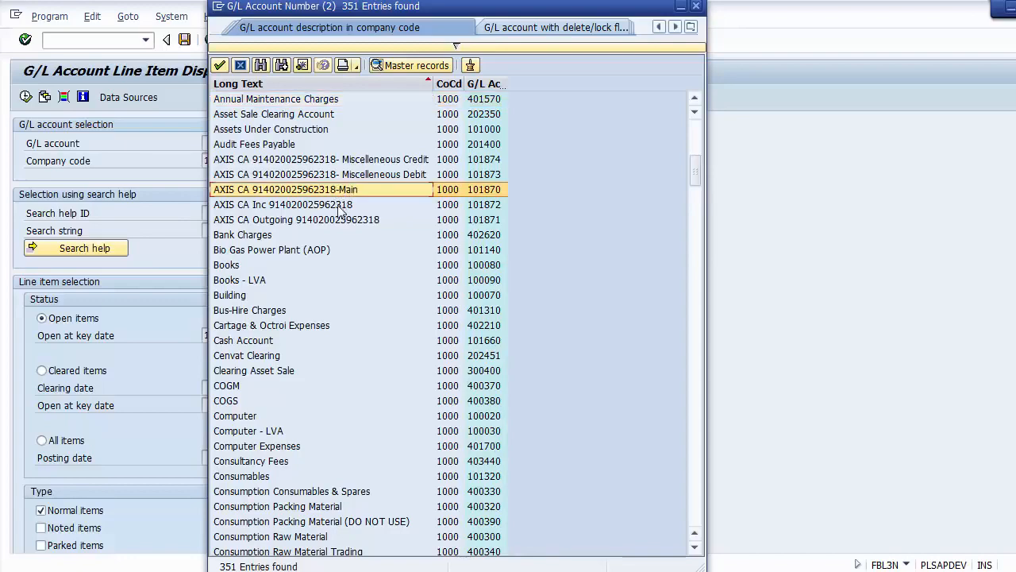
pyautogui.click(341, 205)
pyautogui.doubleClick(338, 219)
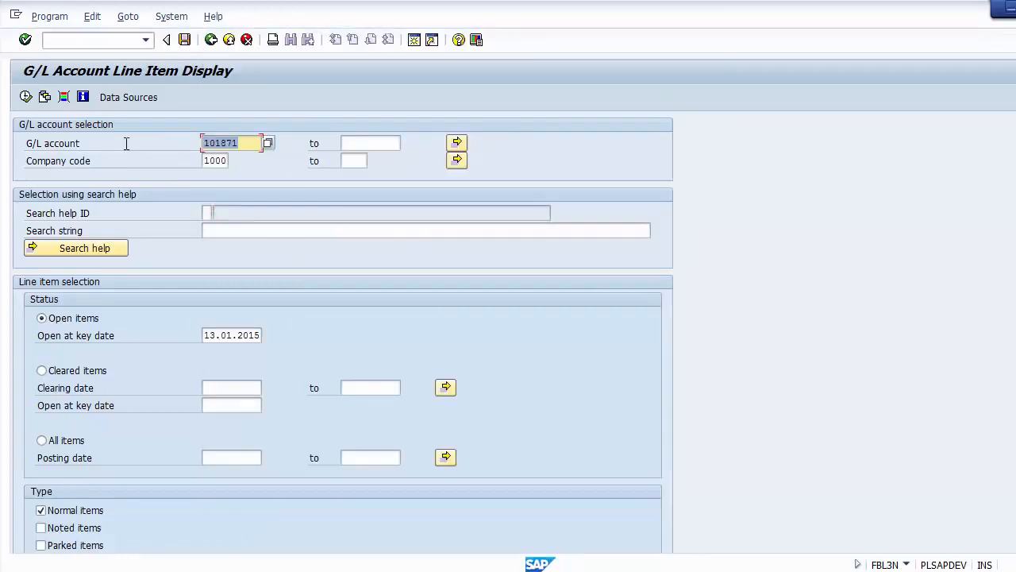
pyautogui.click(26, 96)
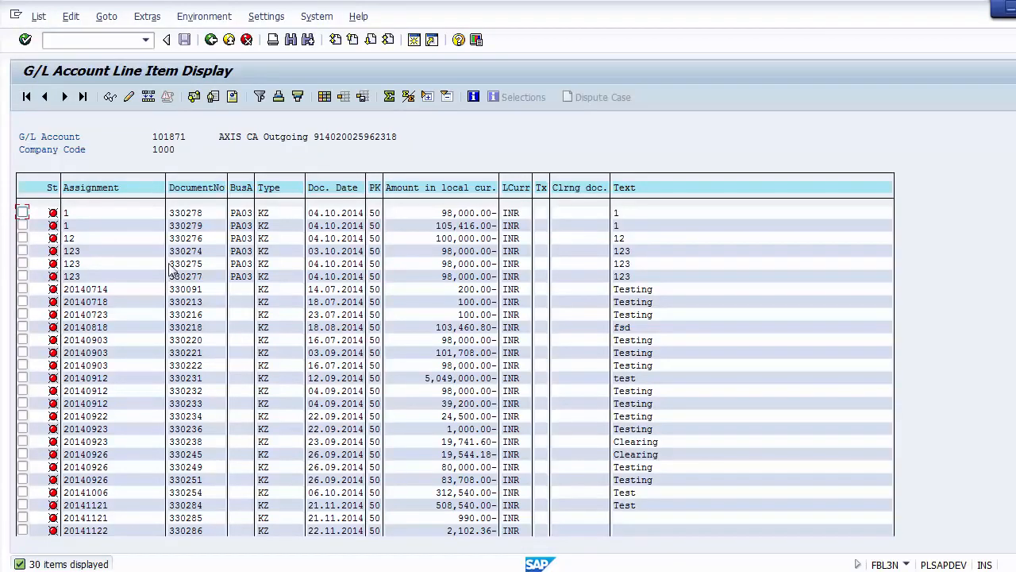
# Block-select the document numbers from 330275 to 330221 in the line item list and copy them
pyautogui.hotkey('ctrl', 'y')
pyautogui.moveTo(171, 265); pyautogui.dragTo(212, 358)
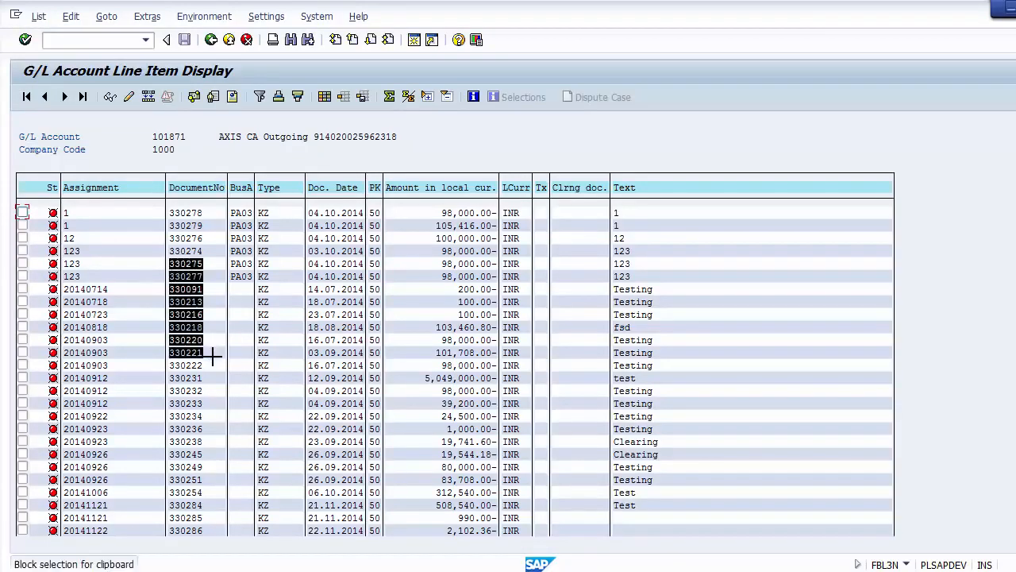
pyautogui.hotkey('ctrl', 'c')
# Back in the BSEG selection, replace all multiple Document Number values with the copied numbers and run the query
pyautogui.click(358, 570)
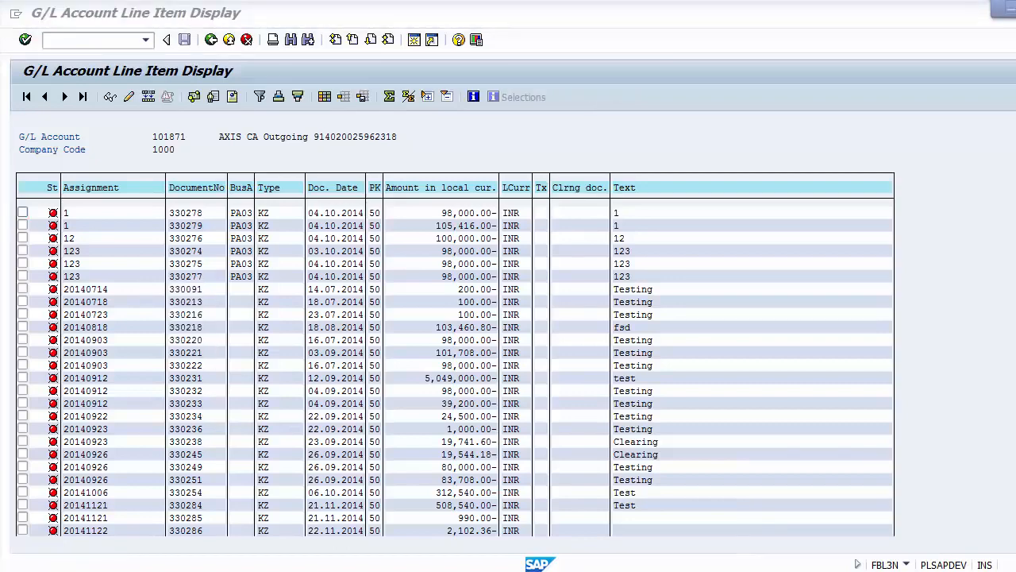
pyautogui.click(445, 477)
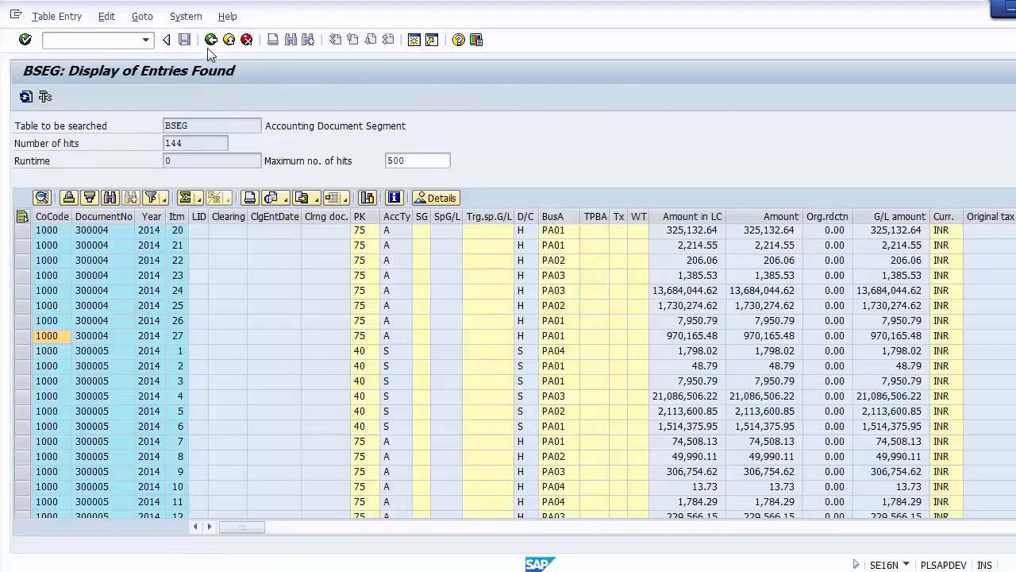
pyautogui.click(211, 40)
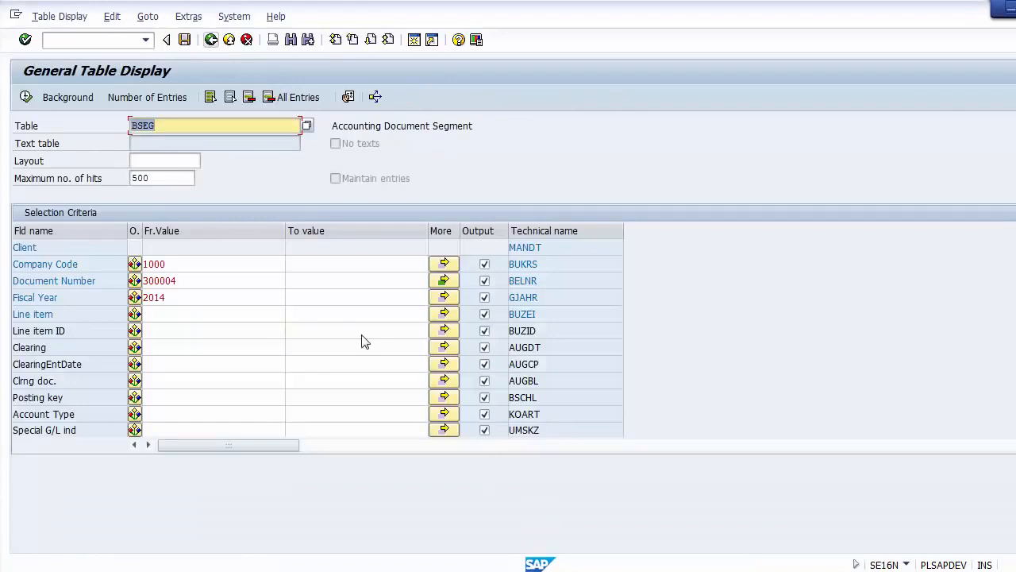
pyautogui.click(445, 280)
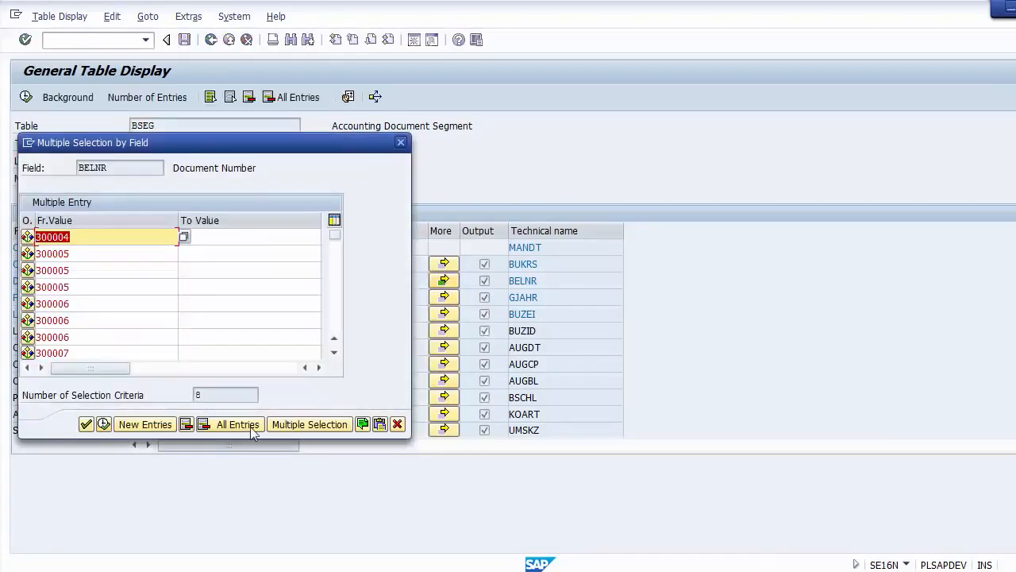
pyautogui.click(219, 426)
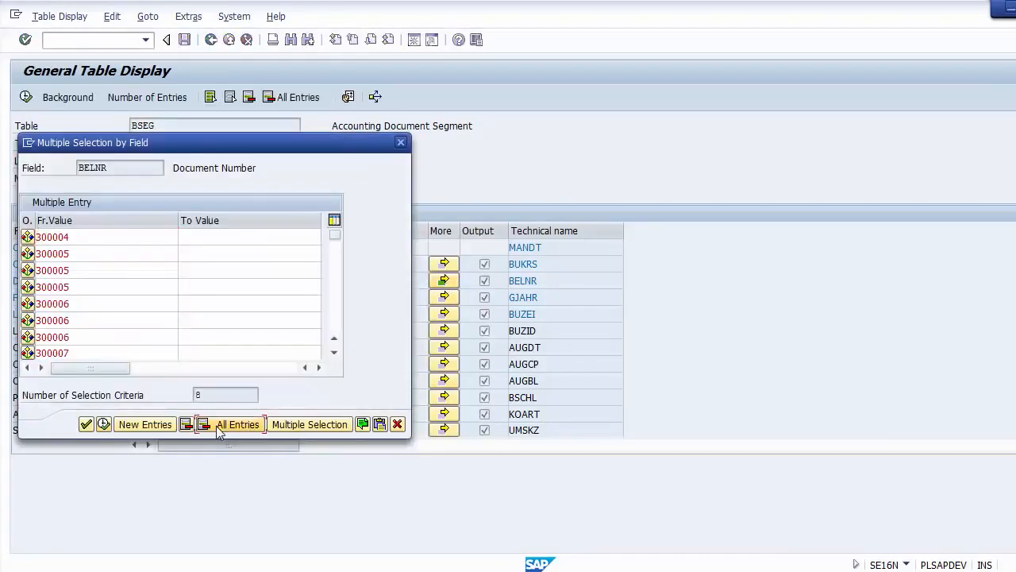
pyautogui.click(380, 424)
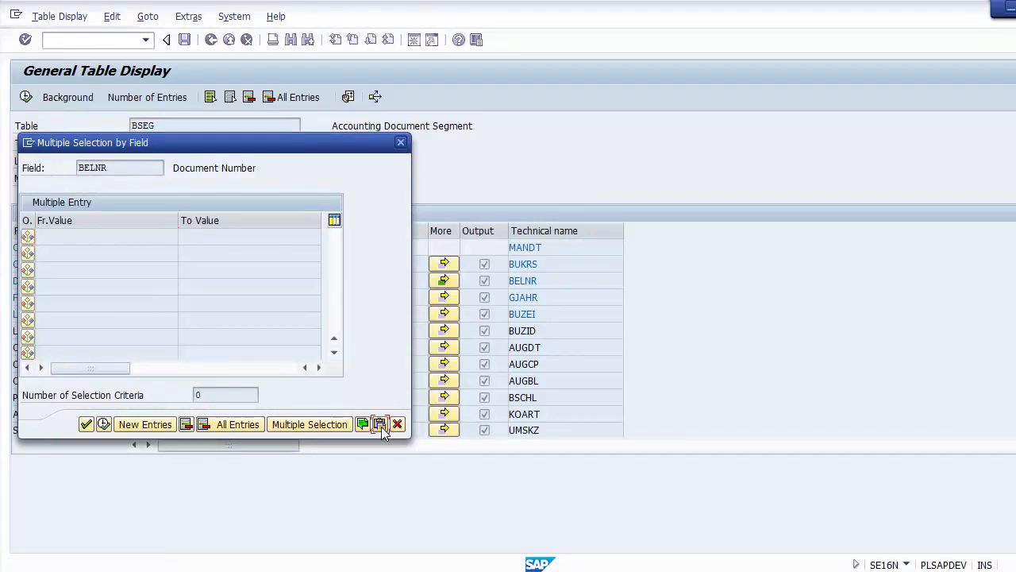
pyautogui.click(104, 424)
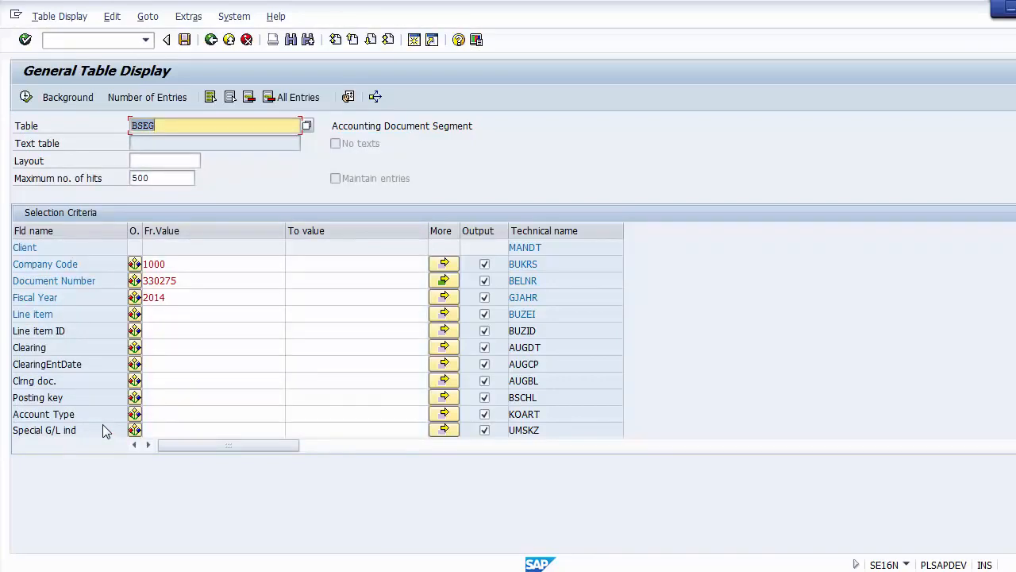
pyautogui.click(26, 98)
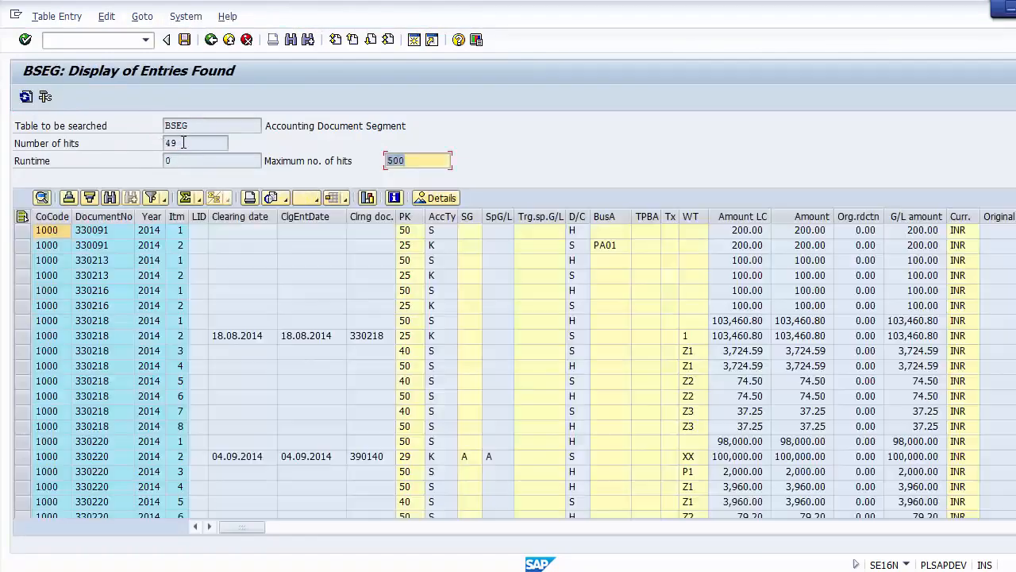
# Examine the number of hits and the document and line item numbers of the first two BSEG rows
pyautogui.click(182, 142)
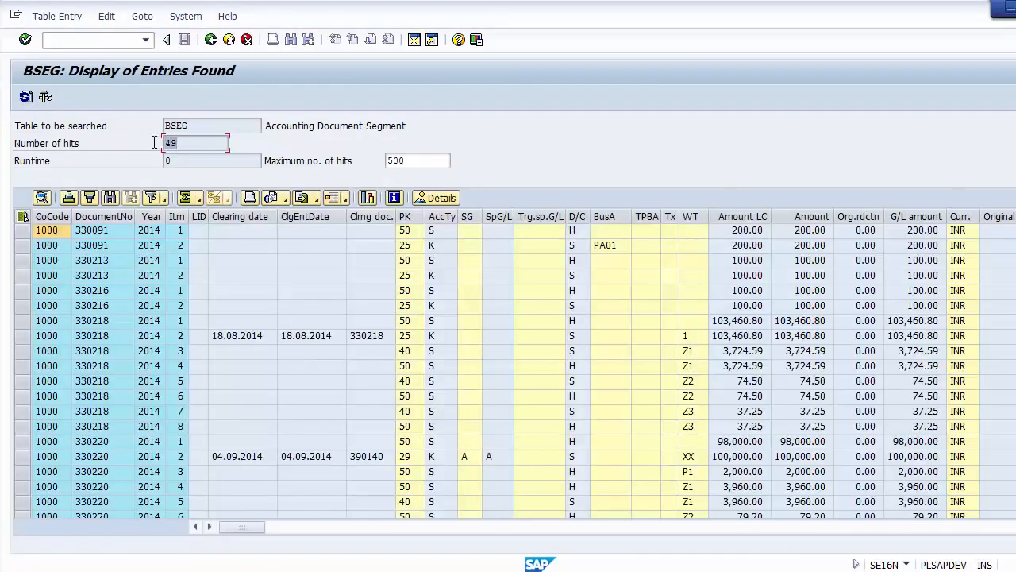
pyautogui.click(102, 232)
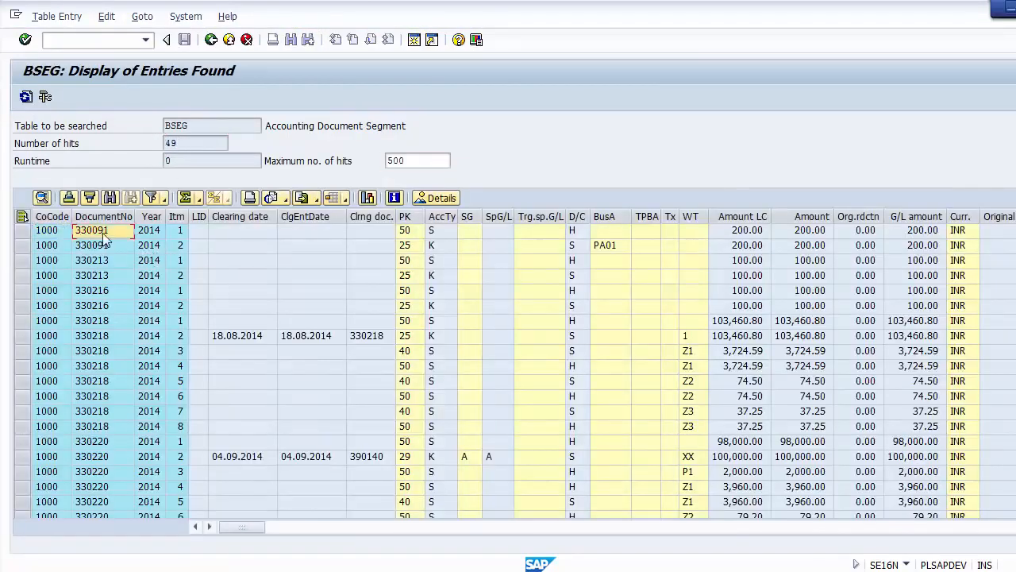
pyautogui.click(95, 245)
pyautogui.press('Up')
pyautogui.click(116, 247)
pyautogui.click(114, 232)
pyautogui.click(180, 231)
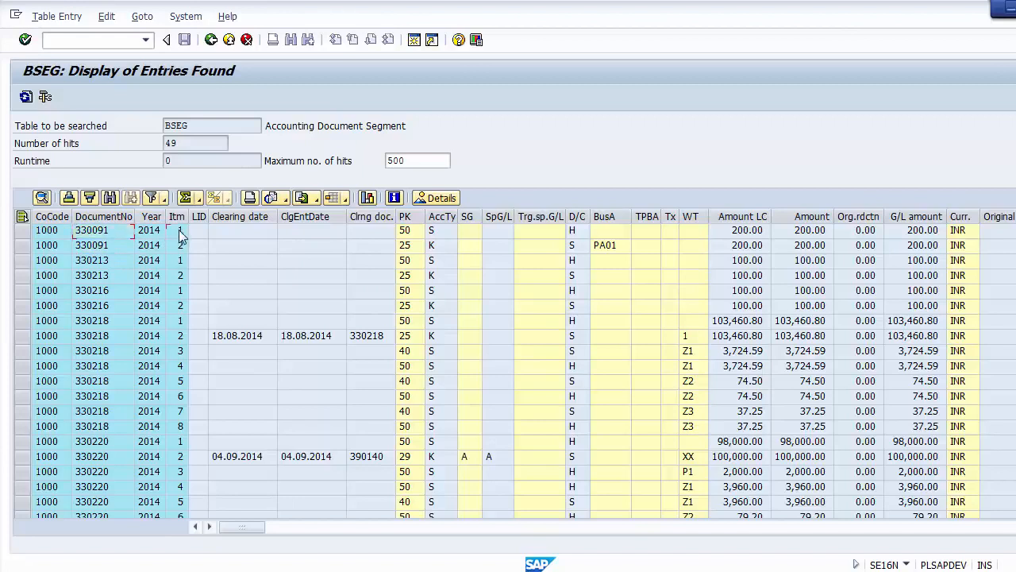
pyautogui.click(180, 246)
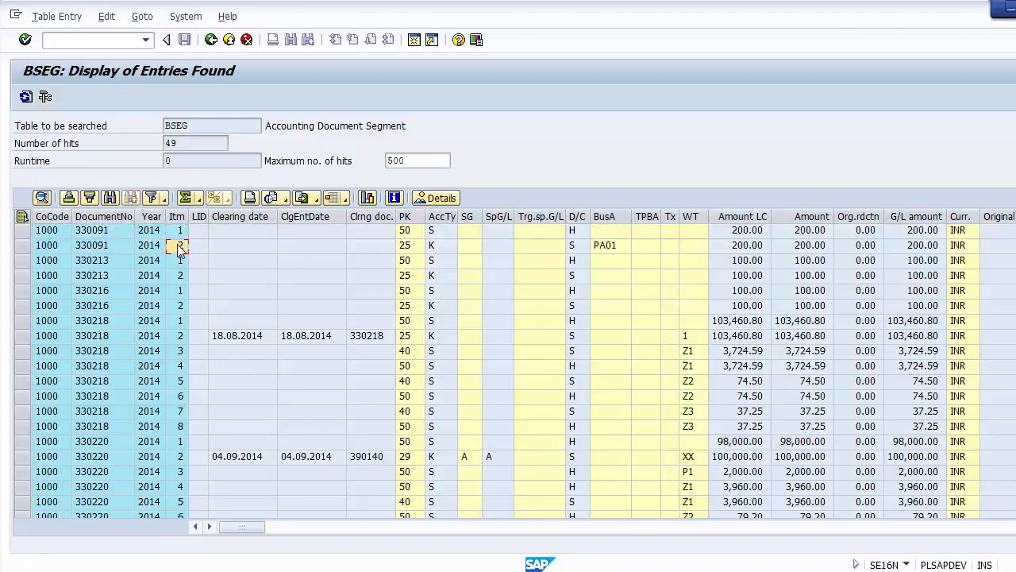
# Compare the posting keys and account types of the two line items of document 330091
pyautogui.click(409, 235)
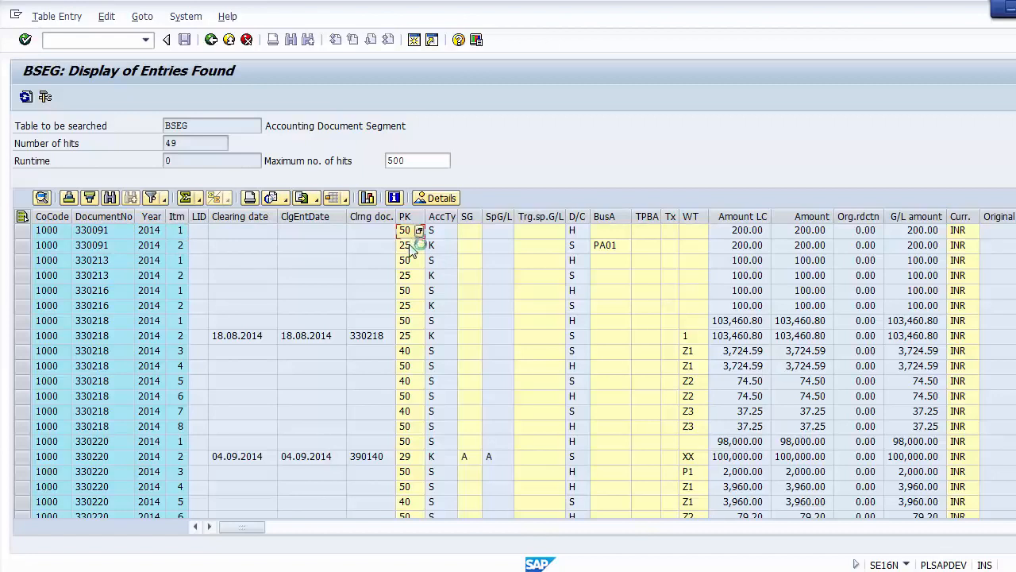
pyautogui.click(410, 248)
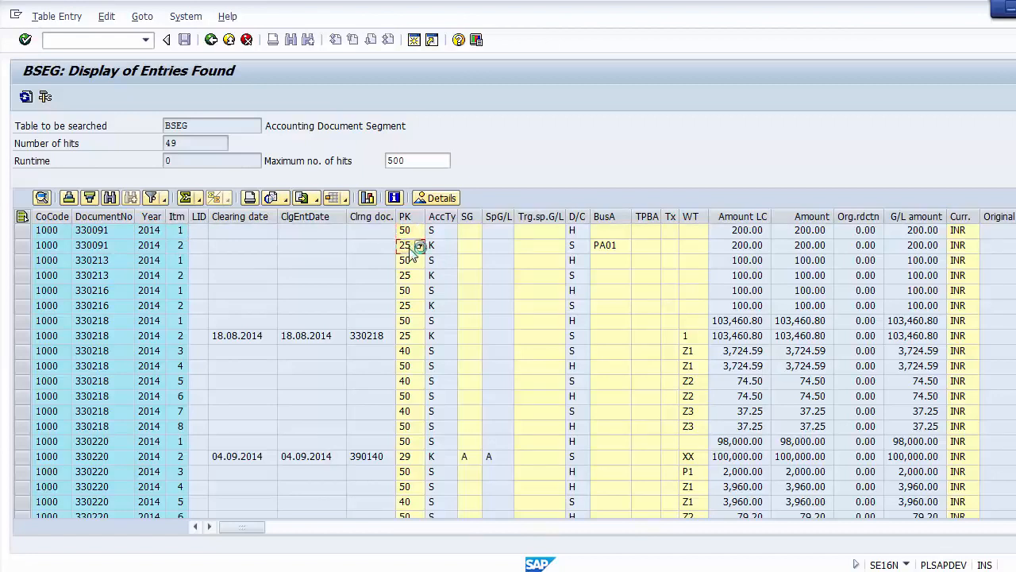
pyautogui.click(445, 248)
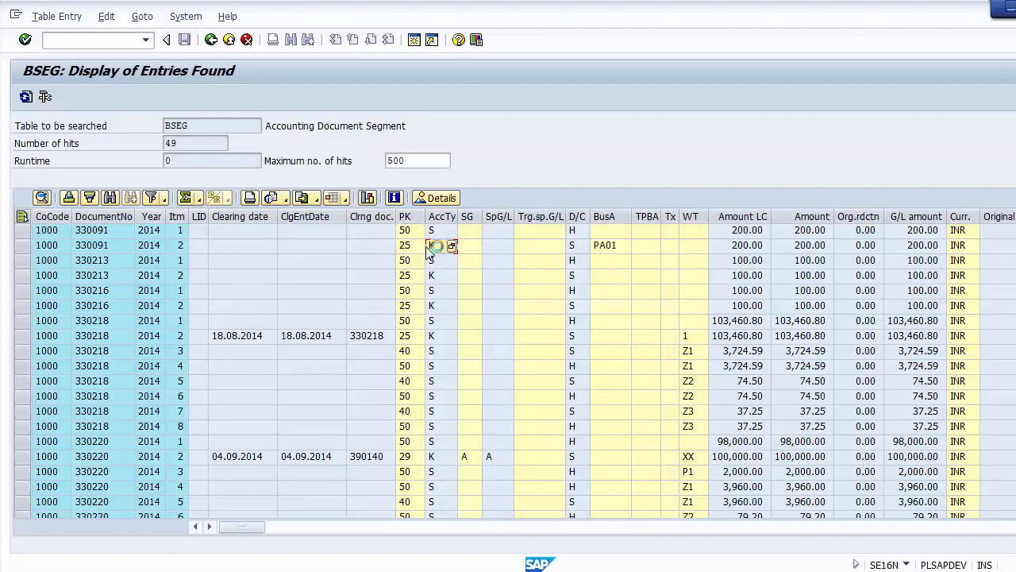
pyautogui.click(435, 235)
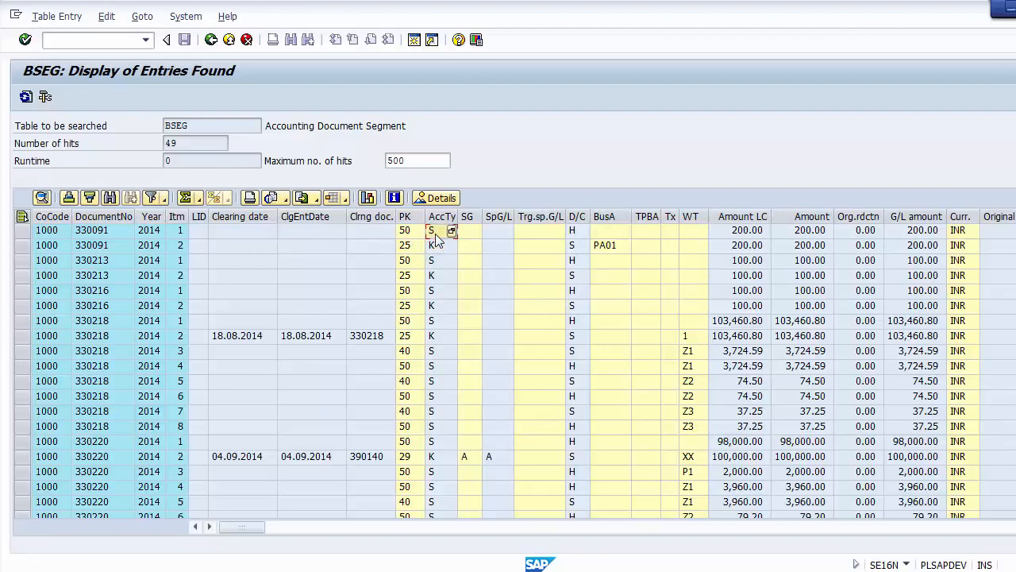
# Examine the business area and the debit/credit indicators of the two line items of document 330091
pyautogui.click(608, 251)
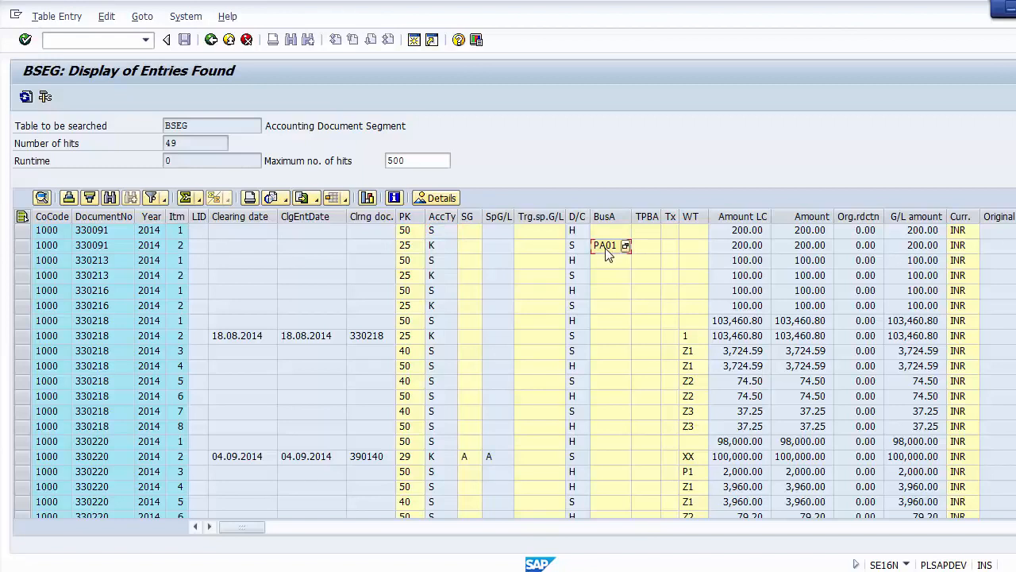
pyautogui.press('Left')
pyautogui.press('Up')
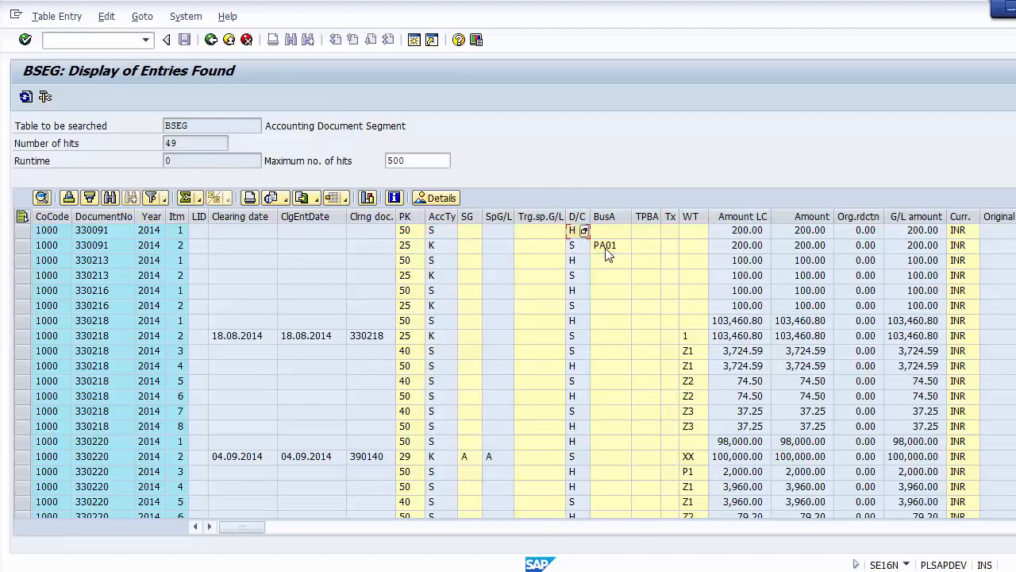
pyautogui.press('Down')
pyautogui.press('Up')
pyautogui.press('Down')
pyautogui.press('Up')
pyautogui.press('Down')
pyautogui.press('Up')
pyautogui.press('Down')
pyautogui.press('Up')
# Look up the meanings of the Debit/Credit Indicator values H and S, then close the list
pyautogui.click(584, 230)
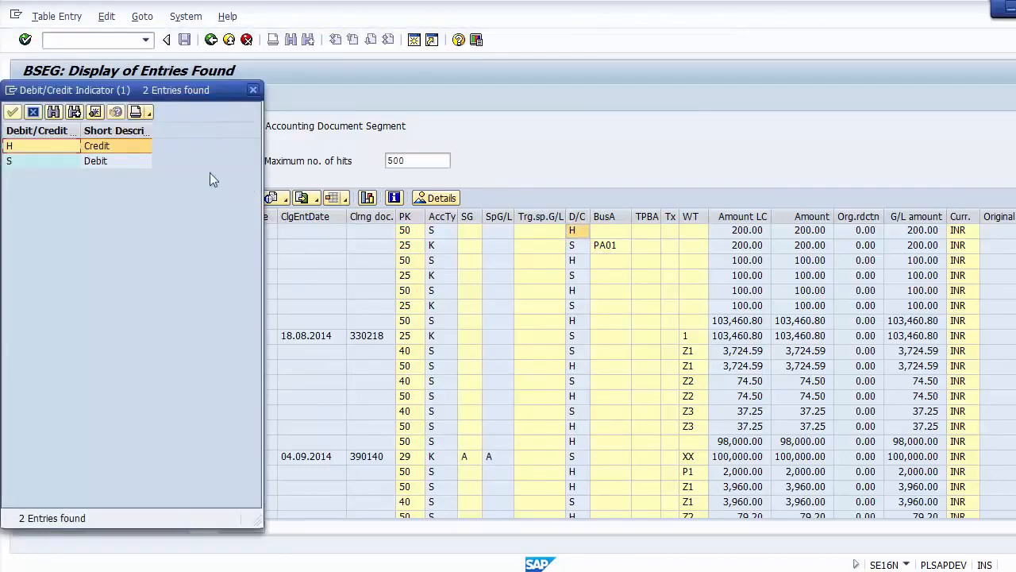
pyautogui.click(116, 147)
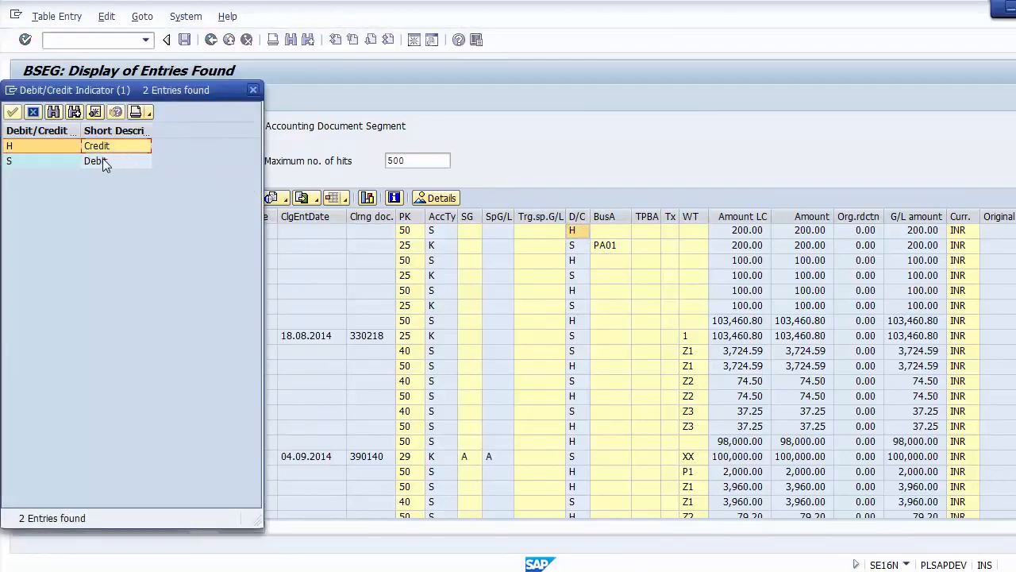
pyautogui.click(102, 161)
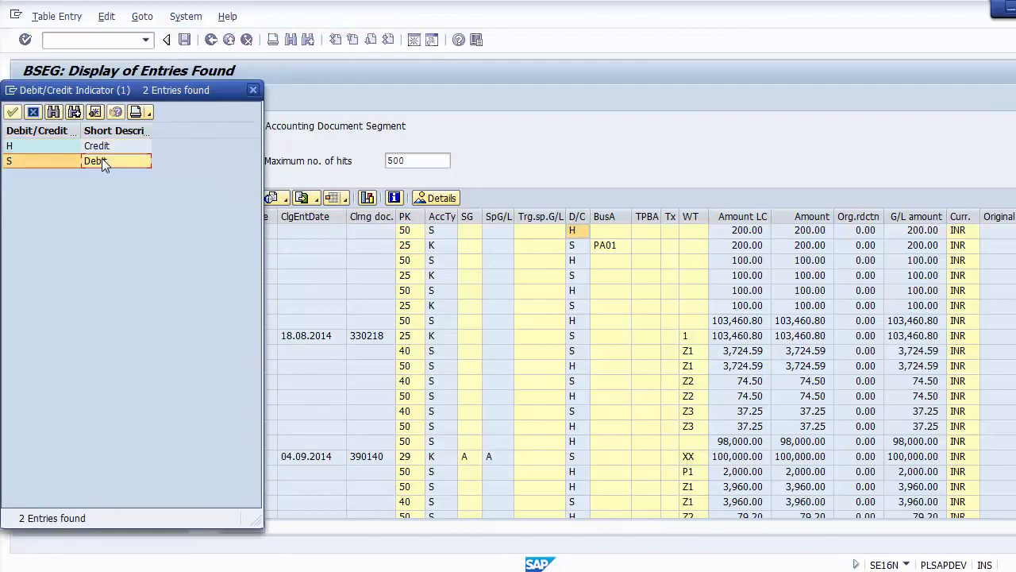
pyautogui.click(253, 89)
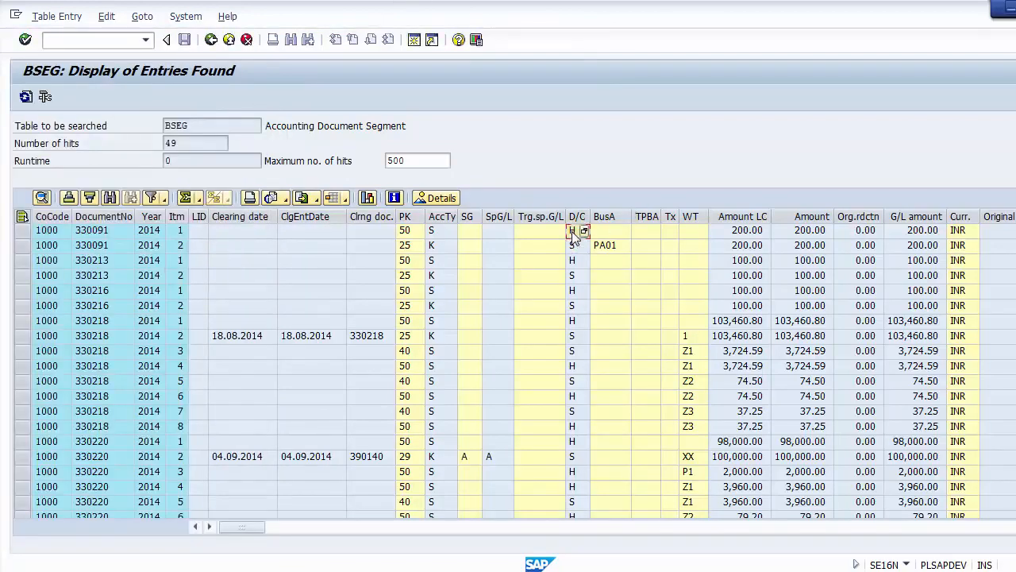
# Compare account type and debit/credit indicator in document 330091, and examine its columns across to the local currency amount
pyautogui.click(440, 233)
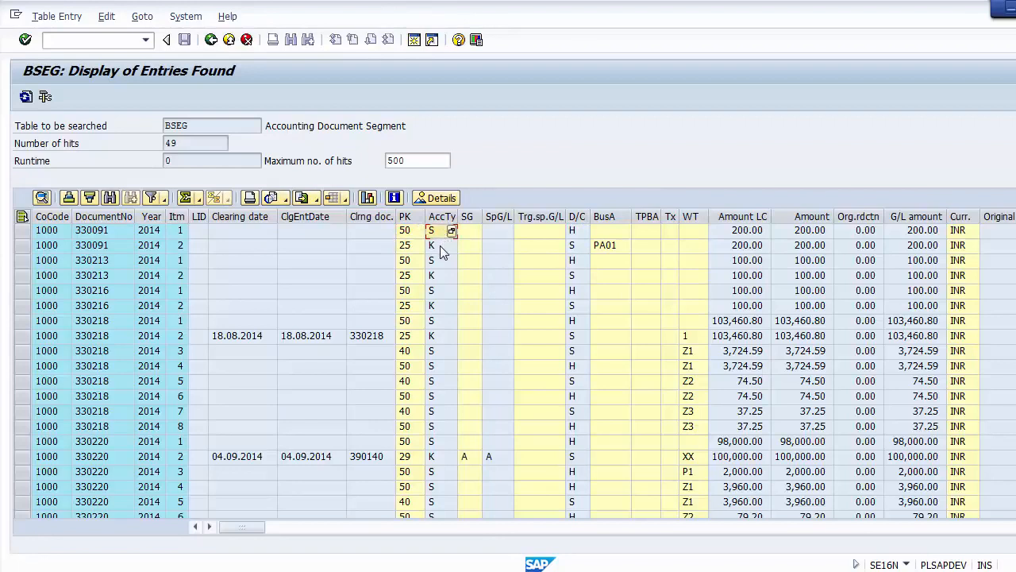
pyautogui.click(442, 247)
pyautogui.click(575, 248)
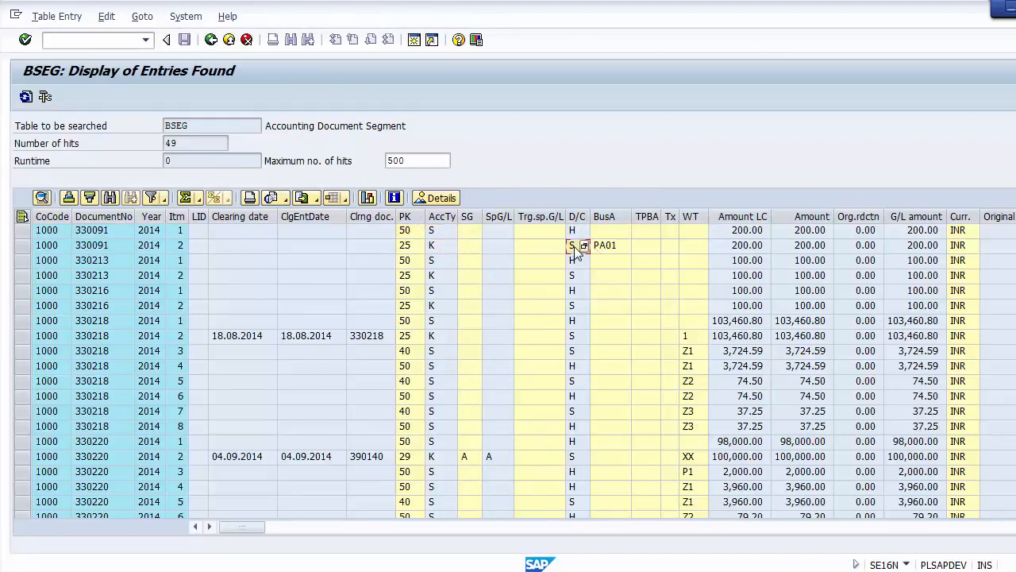
pyautogui.press('Right')
pyautogui.press('Right')
pyautogui.press('Right')
pyautogui.press('Right')
pyautogui.press('Right')
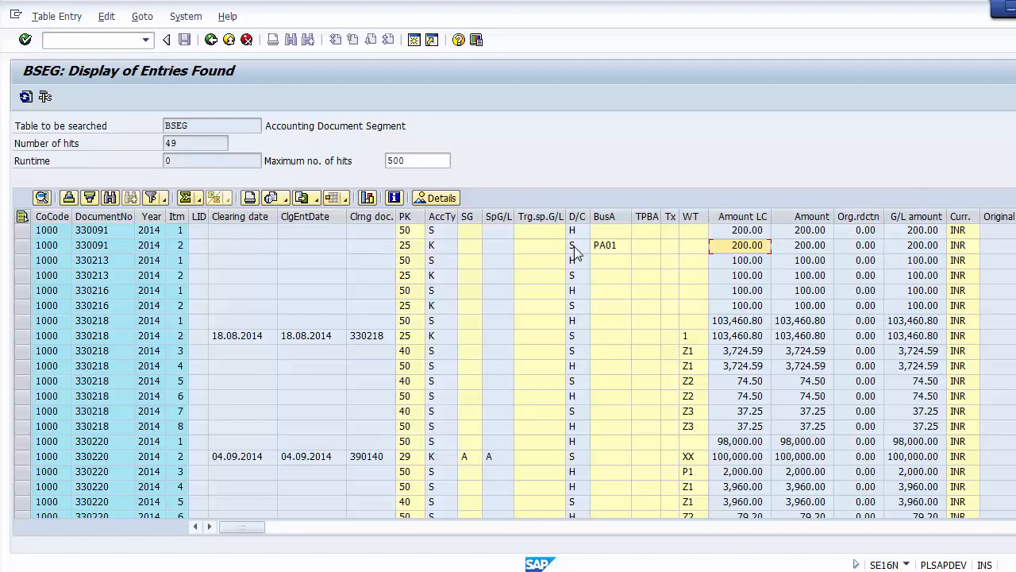
pyautogui.press('Left')
pyautogui.press('Left')
pyautogui.press('Up')
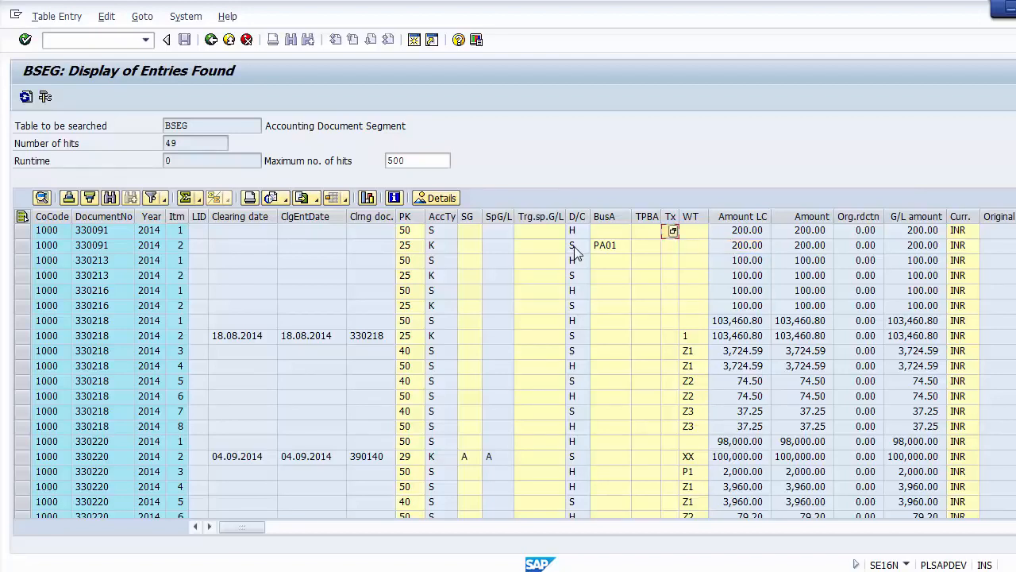
# Examine the withholding tax codes of the line items from document 330091 down to document 330218
pyautogui.press('Down')
pyautogui.press('Right')
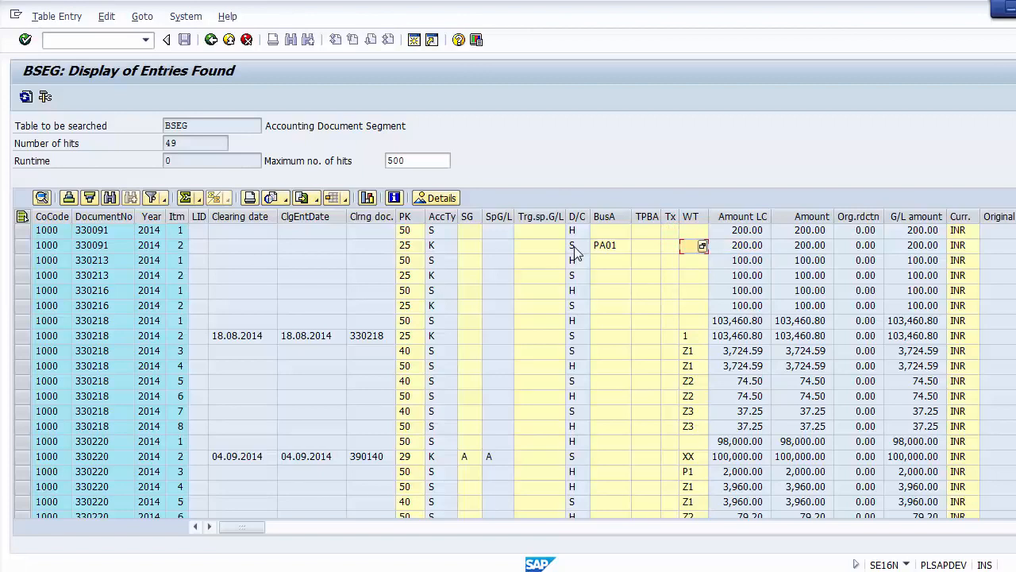
pyautogui.press('Down')
pyautogui.press('Down')
pyautogui.press('Down')
pyautogui.press('Down')
pyautogui.press('Down')
pyautogui.press('Down')
pyautogui.press('Down')
pyautogui.press('Down')
pyautogui.press('Down')
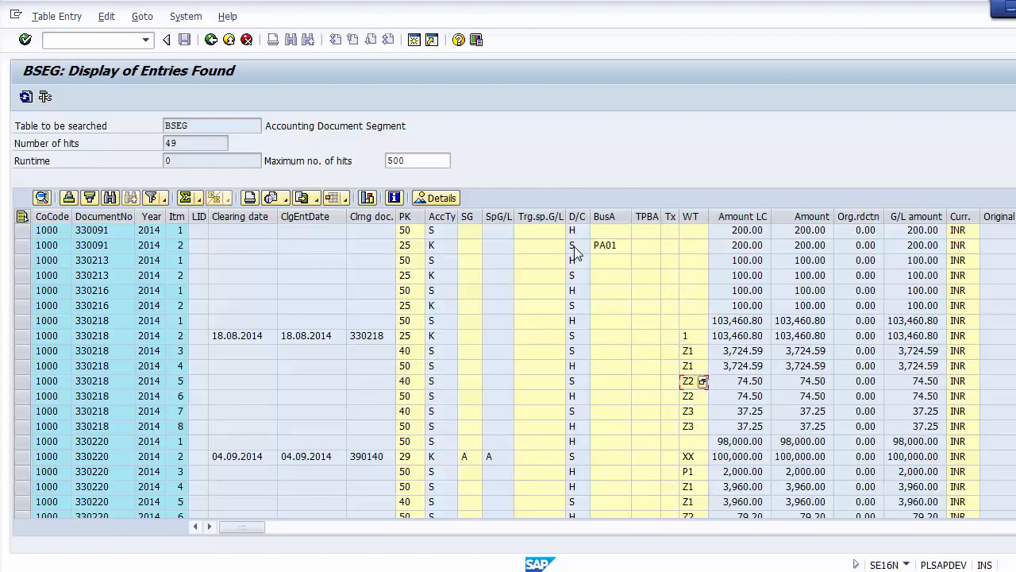
pyautogui.press('Up')
pyautogui.press('Up')
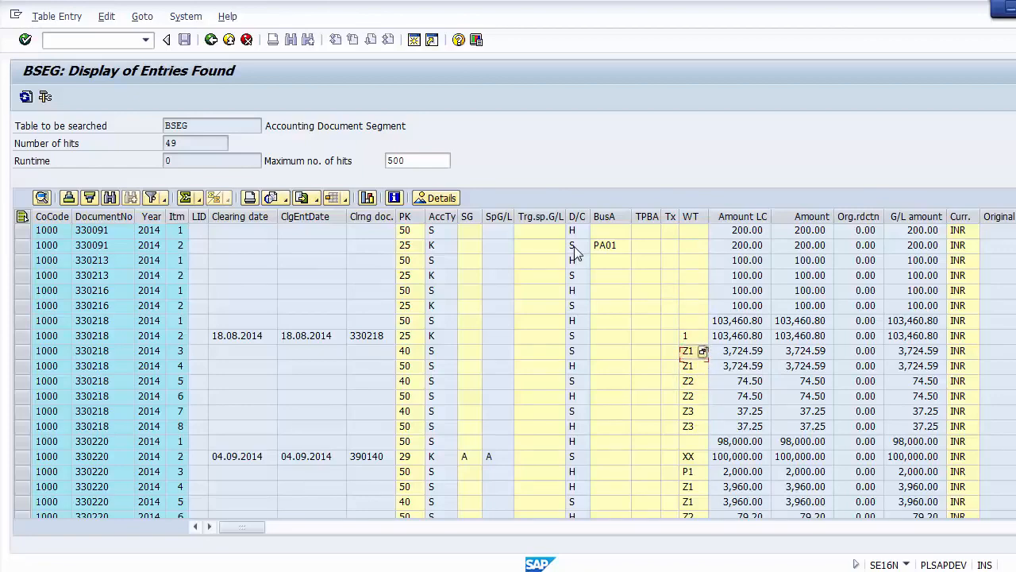
# Examine the amount, G/L amount, currency and original tax base columns for item 4 of document 330218
pyautogui.press('Down')
pyautogui.press('Right')
pyautogui.press('Right')
pyautogui.press('Right')
pyautogui.press('Right')
pyautogui.press('Right')
pyautogui.press('Right')
pyautogui.press('Right')
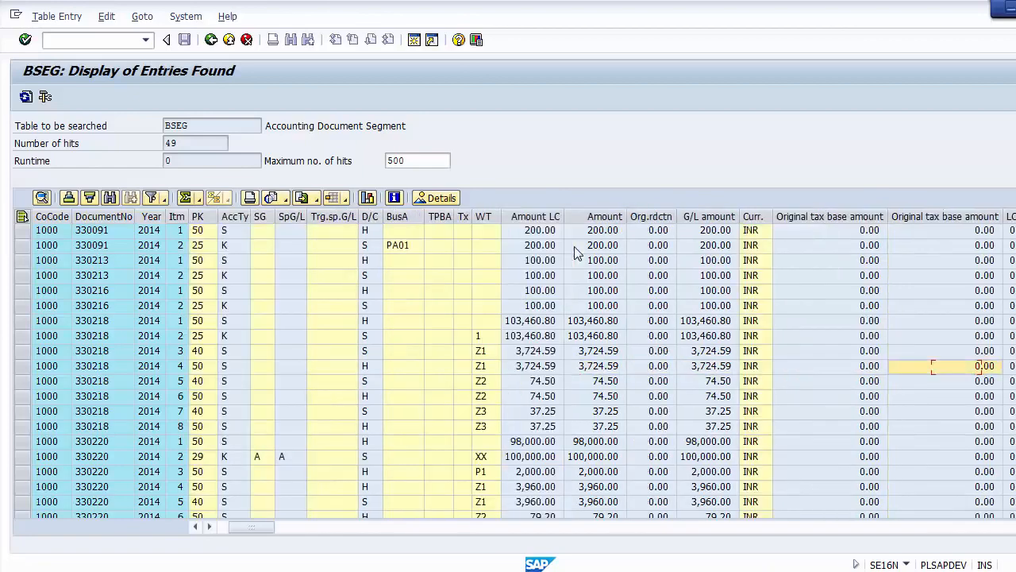
pyautogui.press('Right')
pyautogui.press('Right')
pyautogui.press('Right')
pyautogui.press('Right')
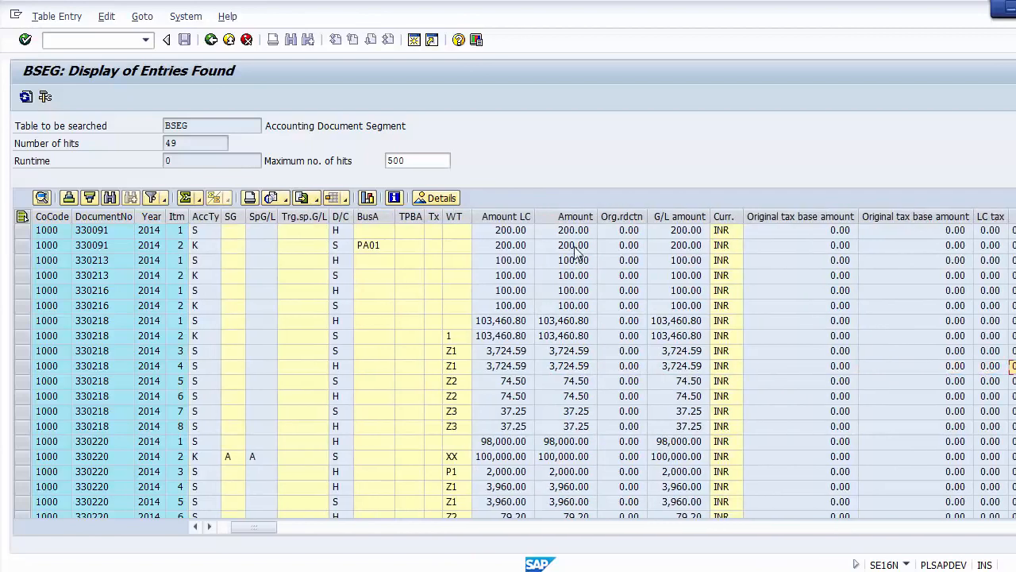
# Examine the tax amount and tax base columns of document 330218, item 4, across to its transaction key
pyautogui.press('Right')
pyautogui.press('Right')
pyautogui.press('Right')
pyautogui.press('Right')
pyautogui.press('Right')
pyautogui.press('Right')
pyautogui.press('Right')
pyautogui.press('Right')
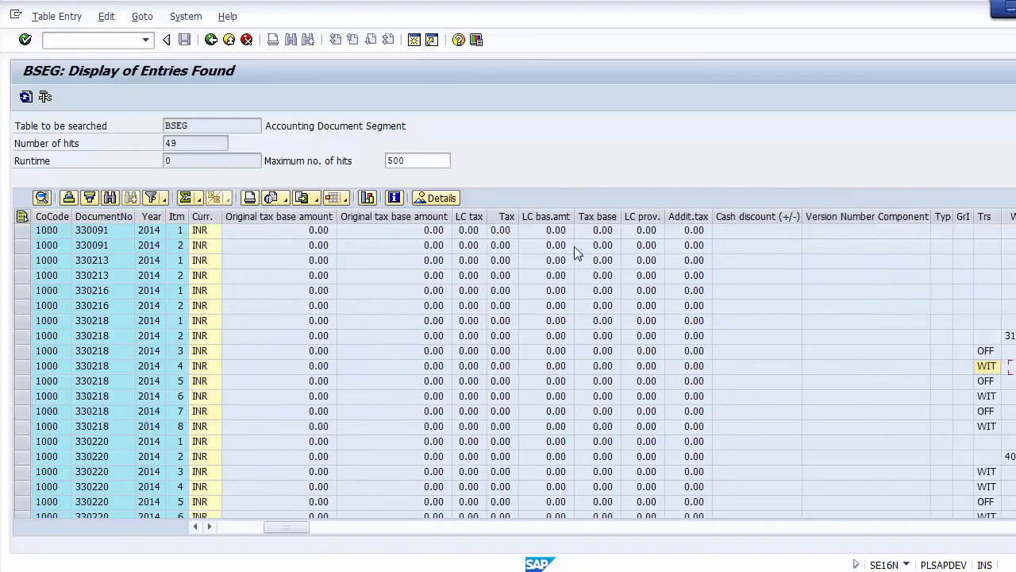
pyautogui.press('Left')
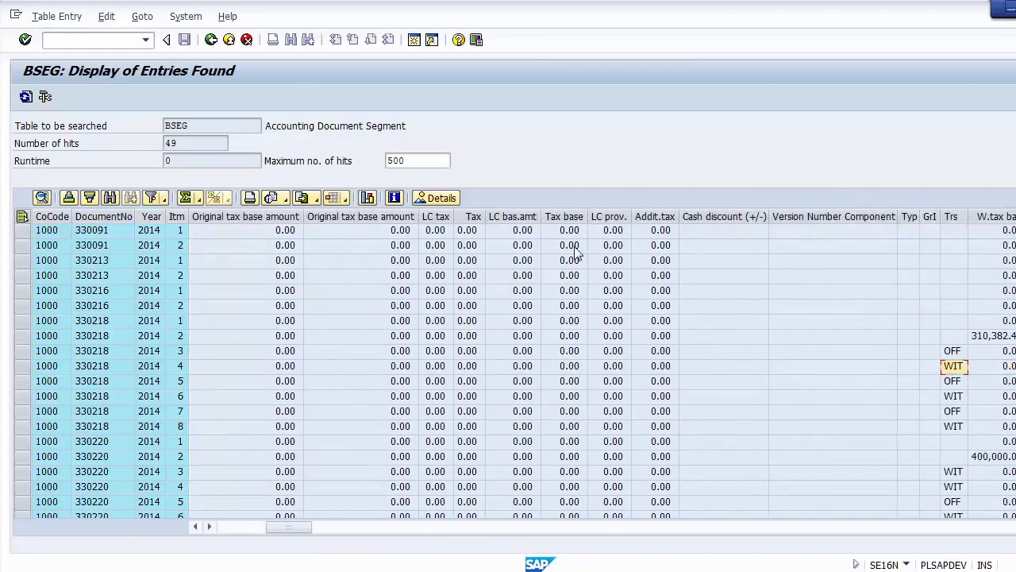
# Examine the withholding tax base amount for item 2 of document 330218
pyautogui.press('Right')
pyautogui.press('Right')
pyautogui.press('Right')
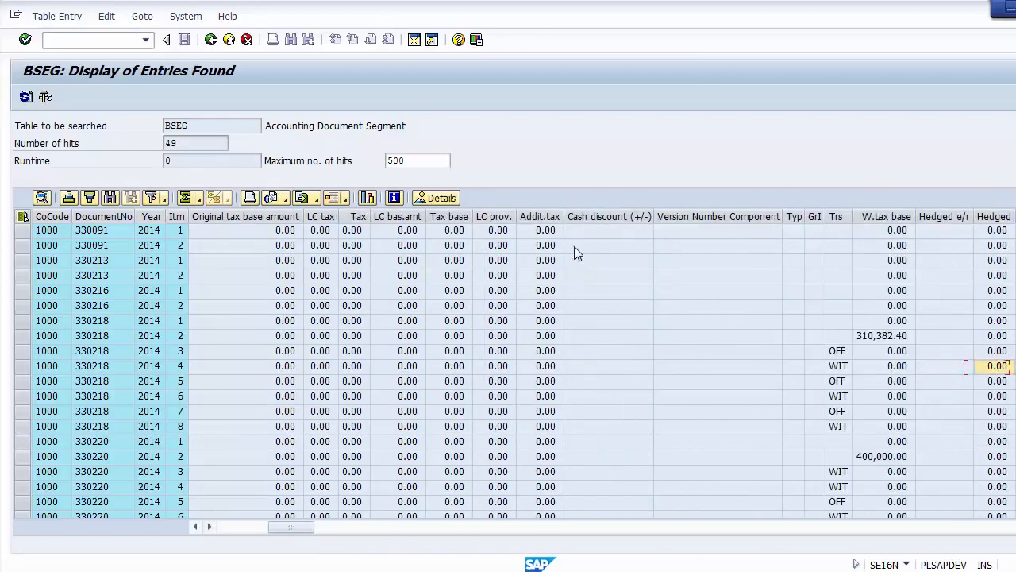
pyautogui.press('Left')
pyautogui.press('Left')
pyautogui.press('Up')
pyautogui.press('Up')
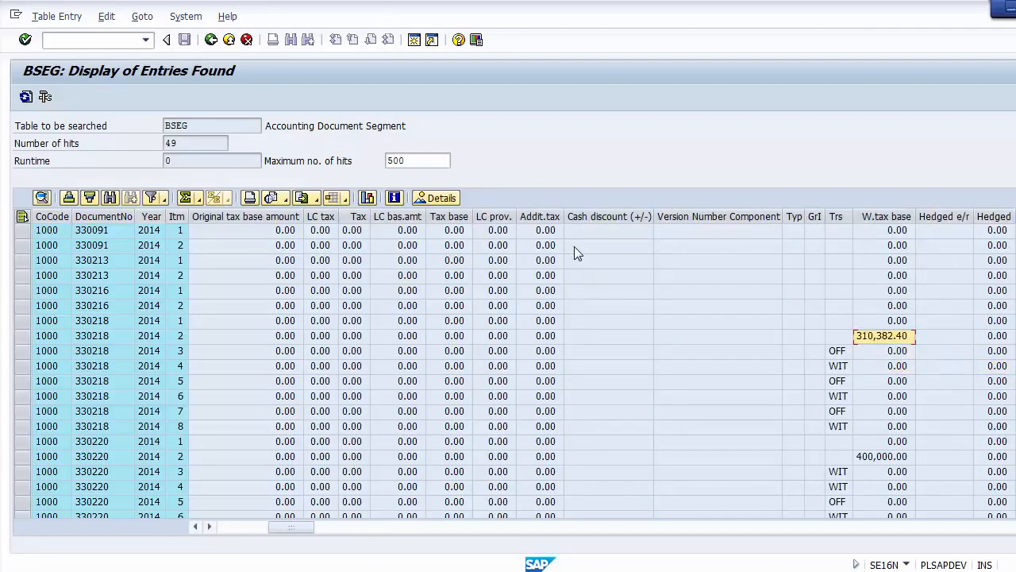
# Examine the hedged amount and valuation difference columns of document 330218, then the value date of its first item
pyautogui.press('Right')
pyautogui.press('Right')
pyautogui.press('Right')
pyautogui.press('Right')
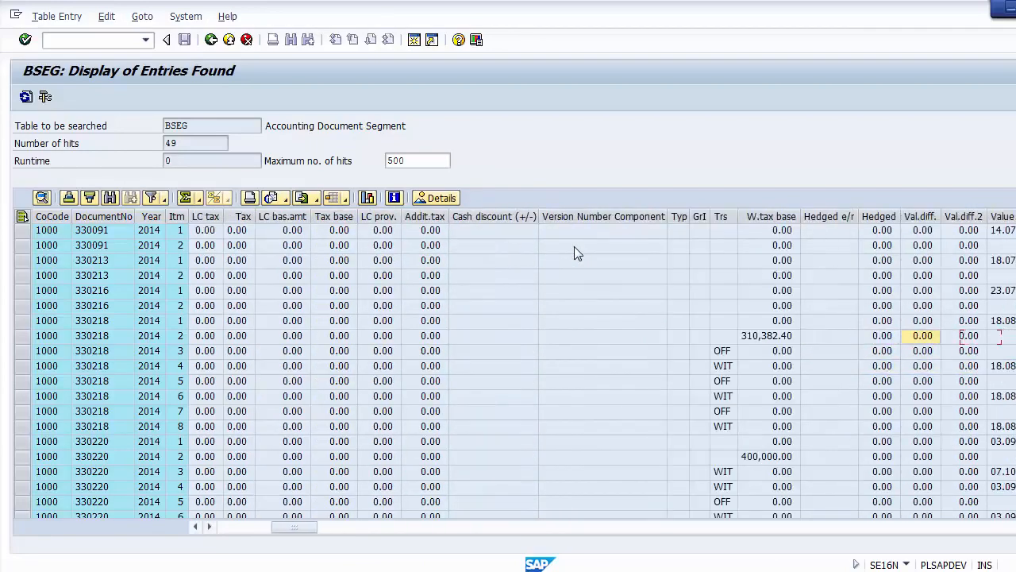
pyautogui.press('Right')
pyautogui.press('Up')
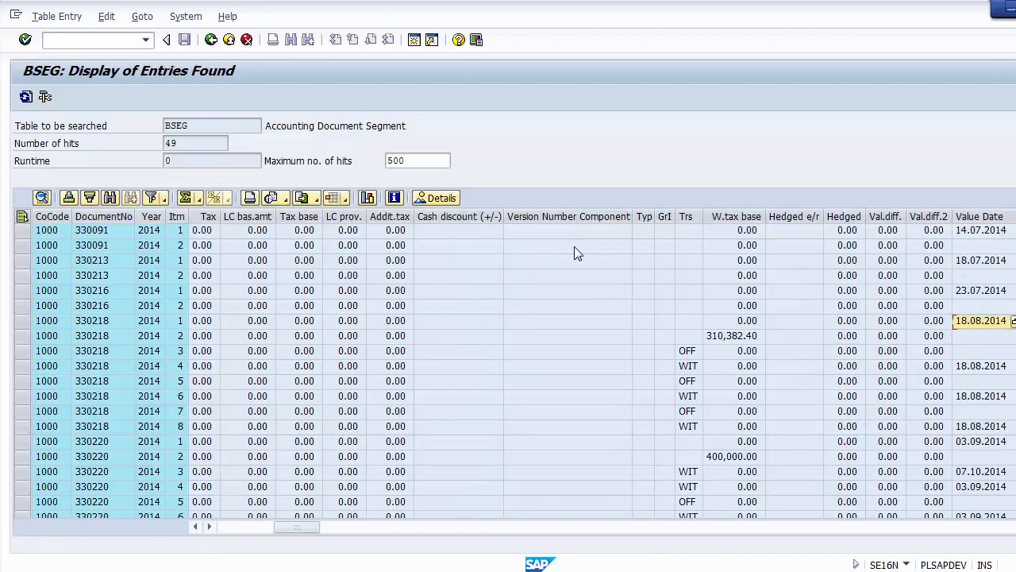
# Examine the assignment and text fields of the line items of document 330218
pyautogui.press('Right')
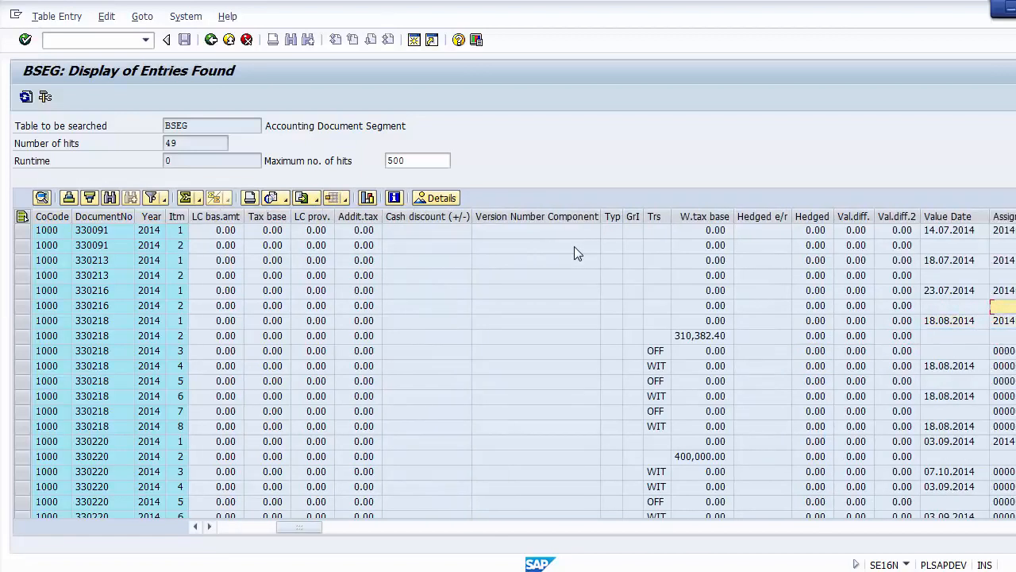
pyautogui.press('Down')
pyautogui.press('Down')
pyautogui.press('Right')
pyautogui.press('Right')
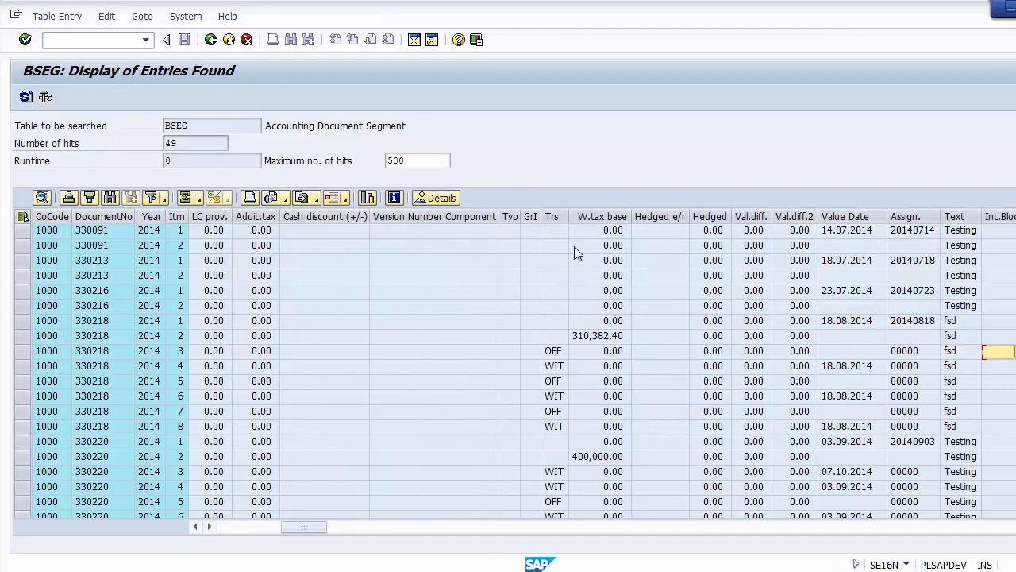
pyautogui.press('Left')
pyautogui.press('Up')
pyautogui.press('Up')
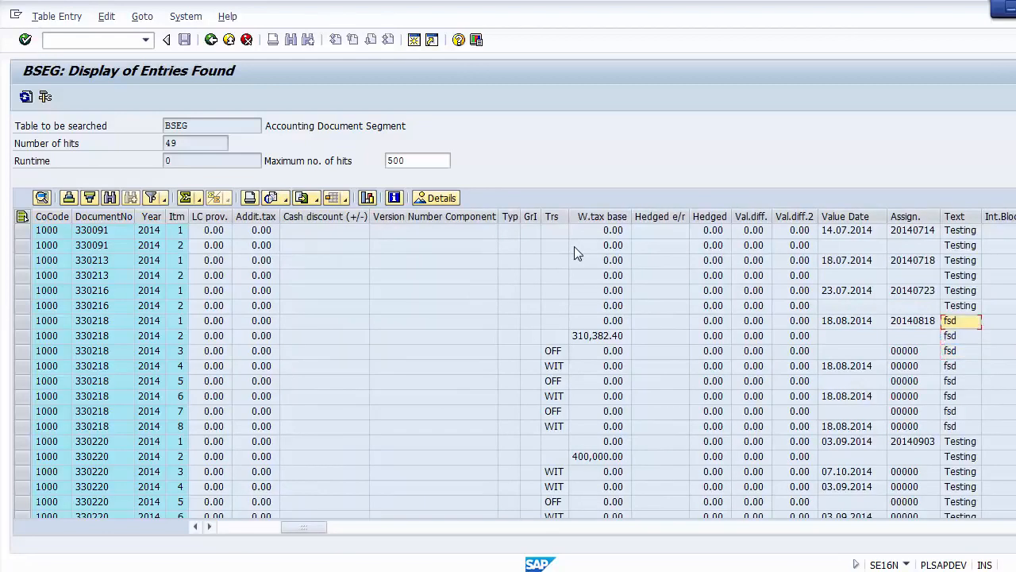
# Examine the trading partner, transaction type and planning columns of document 330216, item 1, across to its controlling area
pyautogui.press('Up')
pyautogui.press('Up')
pyautogui.press('Right')
pyautogui.press('Right')
pyautogui.press('Right')
pyautogui.press('Right')
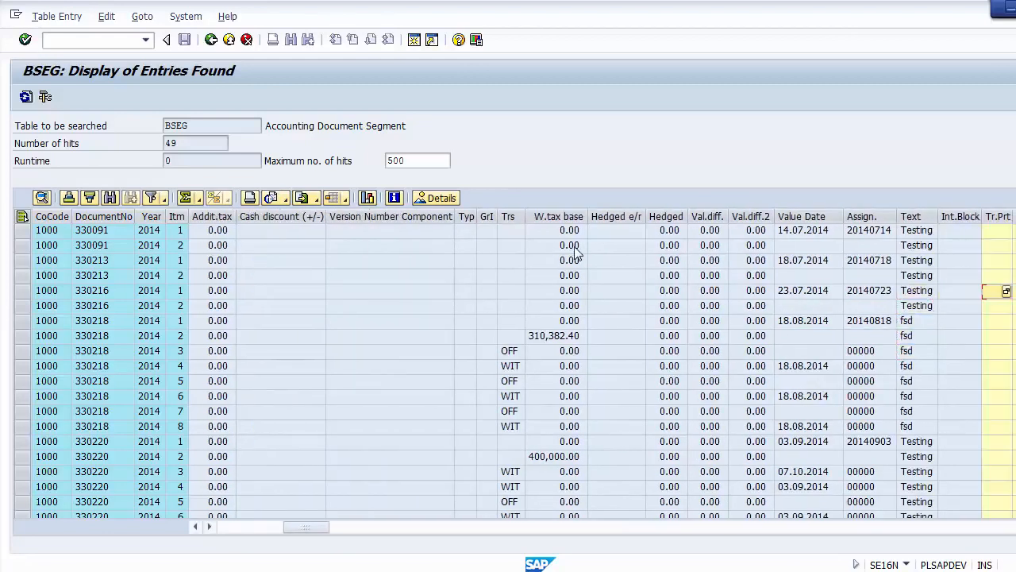
pyautogui.press('Right')
pyautogui.press('Right')
pyautogui.press('Right')
pyautogui.press('Right')
pyautogui.press('Right')
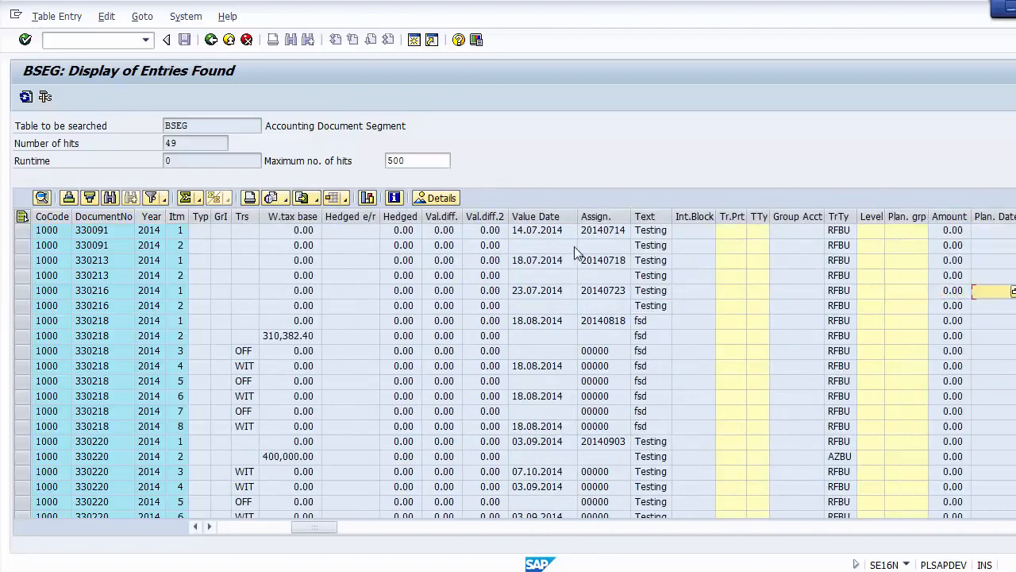
pyautogui.press('Left')
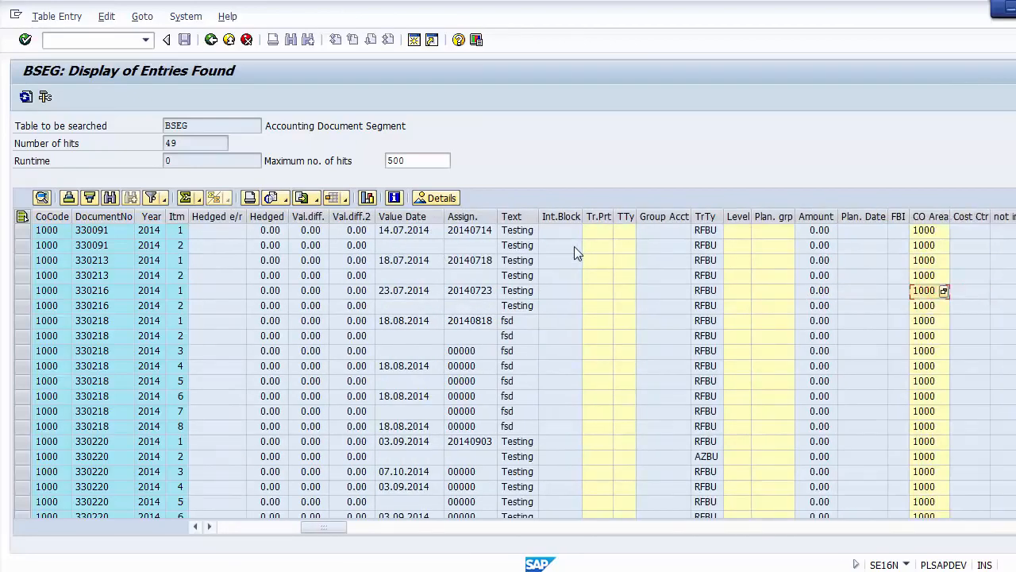
# Examine the controlling area, cost center and order fields for item 1 of document 330091
pyautogui.press('Up')
pyautogui.press('Up')
pyautogui.press('Up')
pyautogui.press('Up')
pyautogui.press('Right')
pyautogui.press('Right')
pyautogui.press('Right')
pyautogui.press('Right')
pyautogui.press('Right')
pyautogui.press('Right')
pyautogui.press('Right')
pyautogui.press('Right')
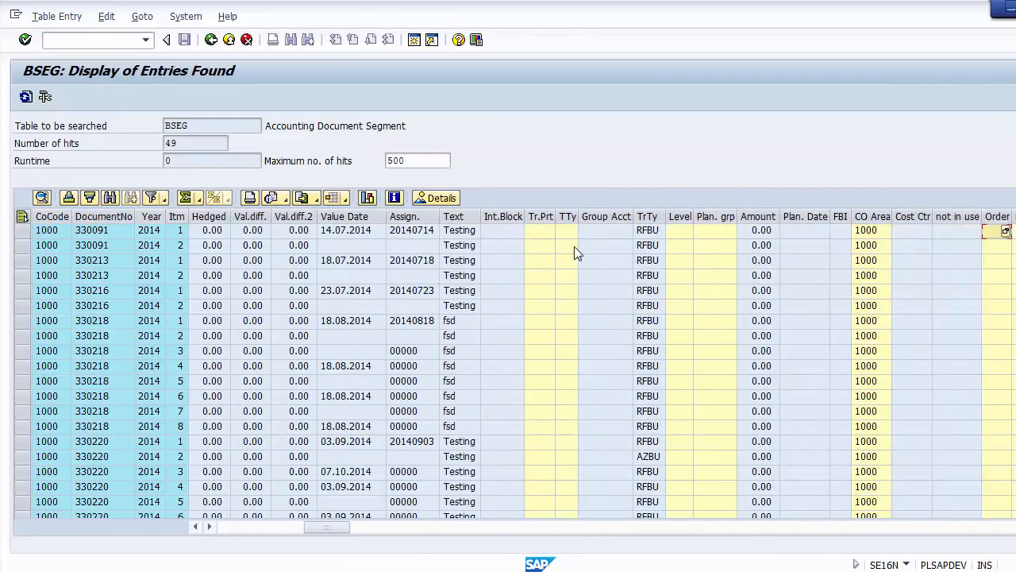
# Examine the order, billing document, sales document and item fields for item 1 of document 330091
pyautogui.press('Left')
pyautogui.press('Left')
pyautogui.press('Left')
pyautogui.press('Left')
pyautogui.press('Left')
pyautogui.press('Left')
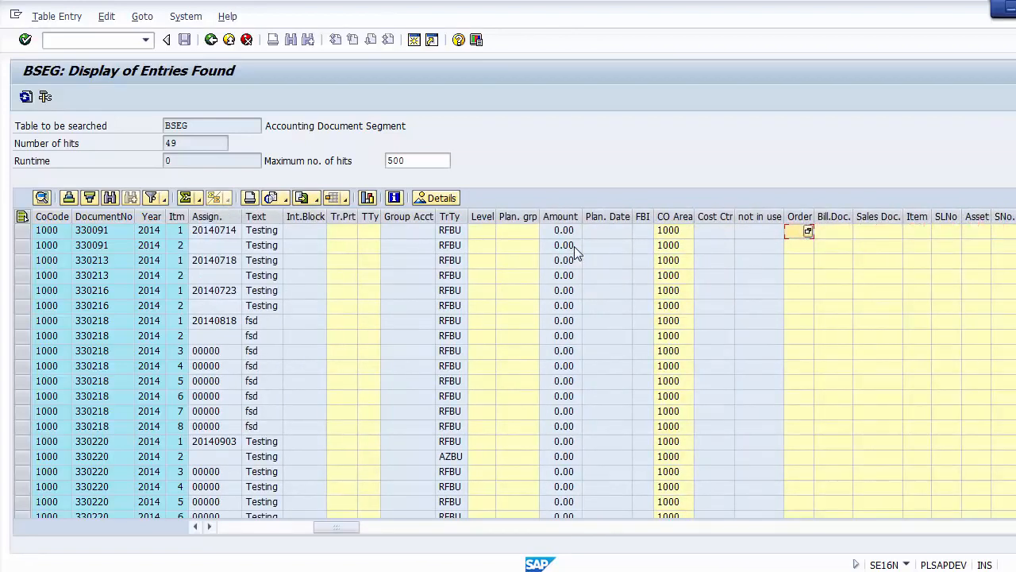
pyautogui.press('Right')
pyautogui.press('Right')
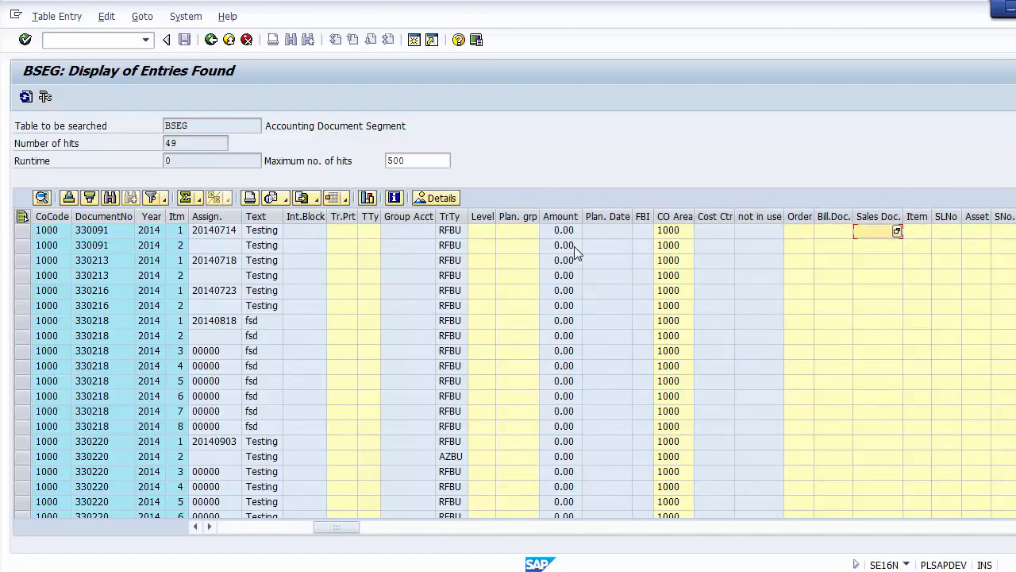
pyautogui.press('Right')
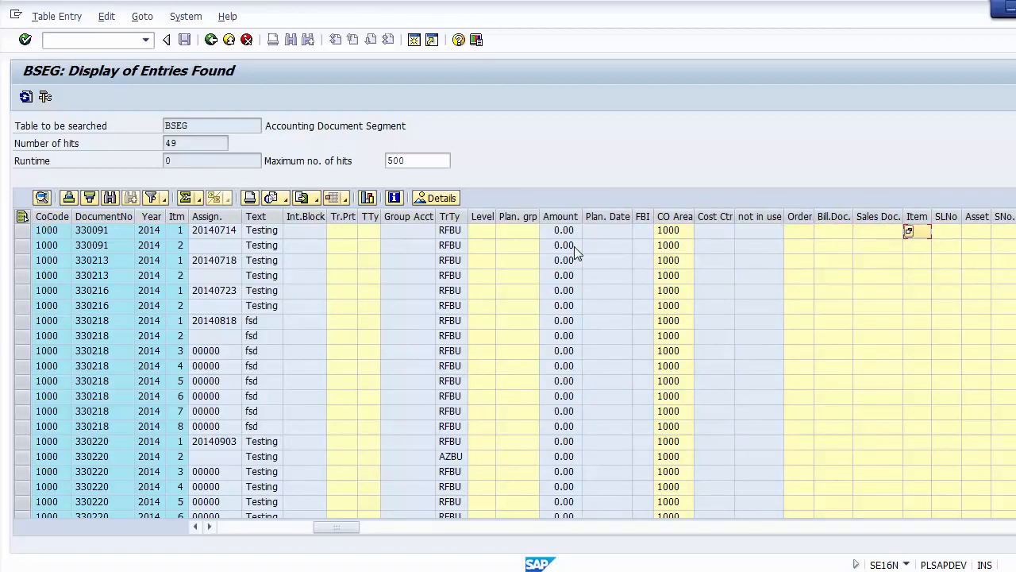
# Examine the schedule line number and asset fields for item 1 of document 330091
pyautogui.press('Left')
pyautogui.press('Left')
pyautogui.press('Right')
pyautogui.press('Right')
pyautogui.press('Right')
pyautogui.press('Right')
pyautogui.press('Right')
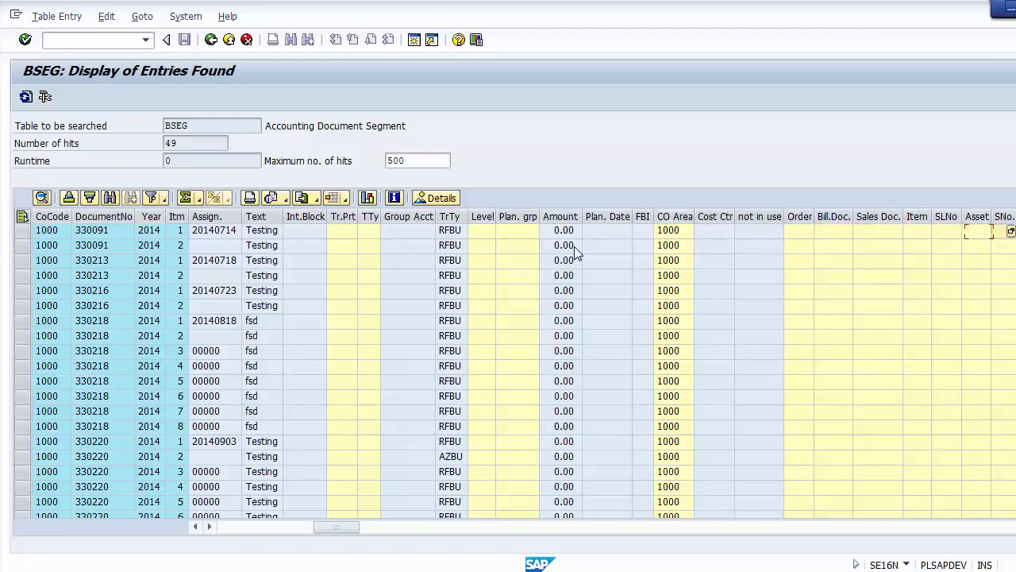
pyautogui.press('Left')
# Look through the columns of document 330091, item 1, from the asset fields across to the balance sheet account indicator
pyautogui.press('Right')
pyautogui.press('Right')
pyautogui.press('Right')
pyautogui.press('Right')
pyautogui.press('Right')
pyautogui.press('Right')
pyautogui.press('Right')
pyautogui.press('Right')
pyautogui.press('Right')
pyautogui.press('Right')
pyautogui.press('Right')
pyautogui.press('Right')
pyautogui.press('Right')
pyautogui.press('Right')
pyautogui.press('Right')
pyautogui.press('Right')
pyautogui.press('Right')
pyautogui.press('Right')
pyautogui.press('Right')
pyautogui.press('Right')
pyautogui.press('Right')
pyautogui.press('Right')
pyautogui.press('Right')
pyautogui.press('Right')
pyautogui.press('Right')
pyautogui.press('Right')
pyautogui.press('Right')
pyautogui.press('Right')
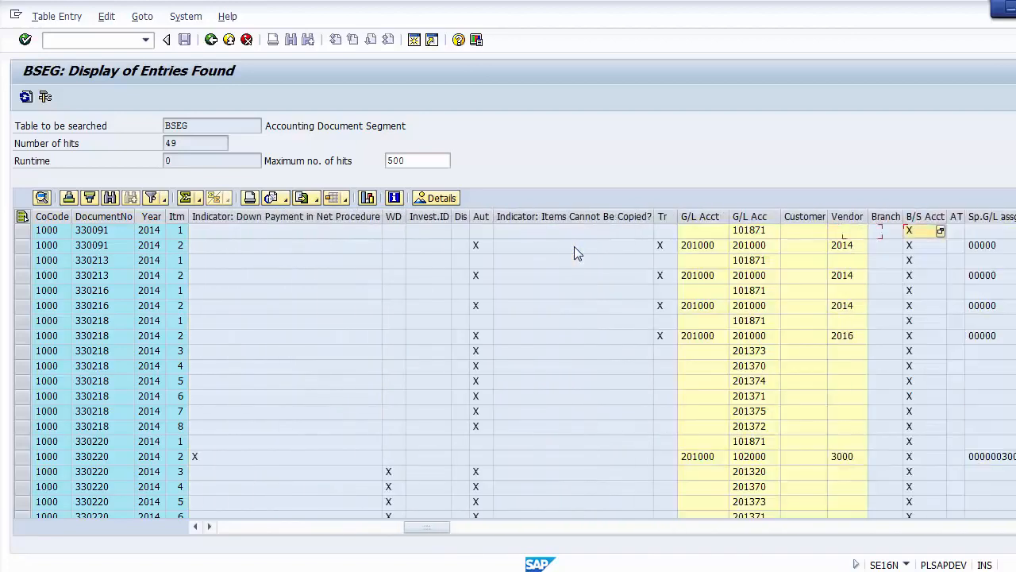
# Examine the G/L accounts of both line items of document 330091 and the vendor of its second item
pyautogui.press('Left')
pyautogui.press('Left')
pyautogui.press('Left')
pyautogui.press('Left')
pyautogui.press('Left')
pyautogui.press('Right')
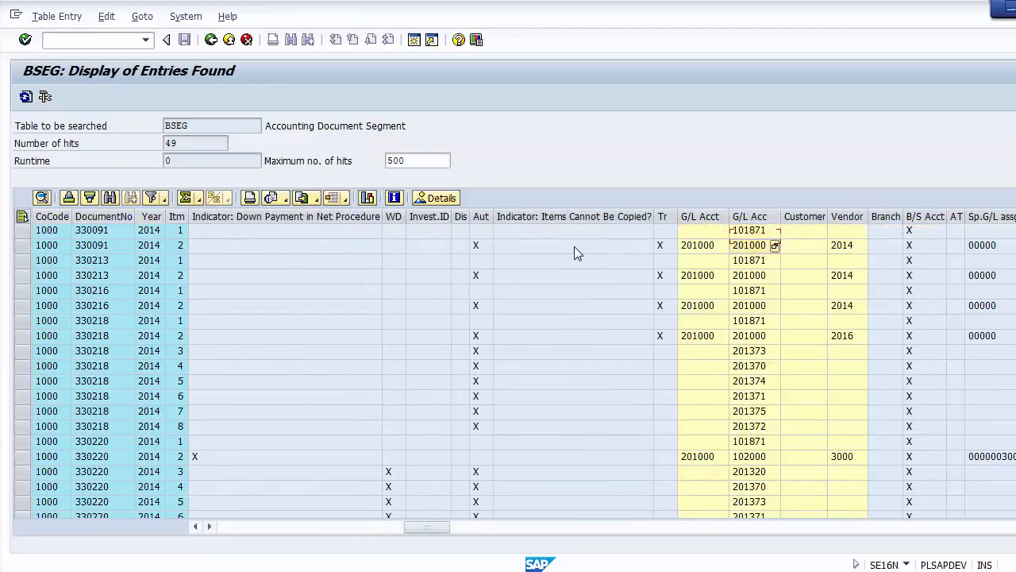
pyautogui.press('Down')
pyautogui.press('Right')
pyautogui.press('Right')
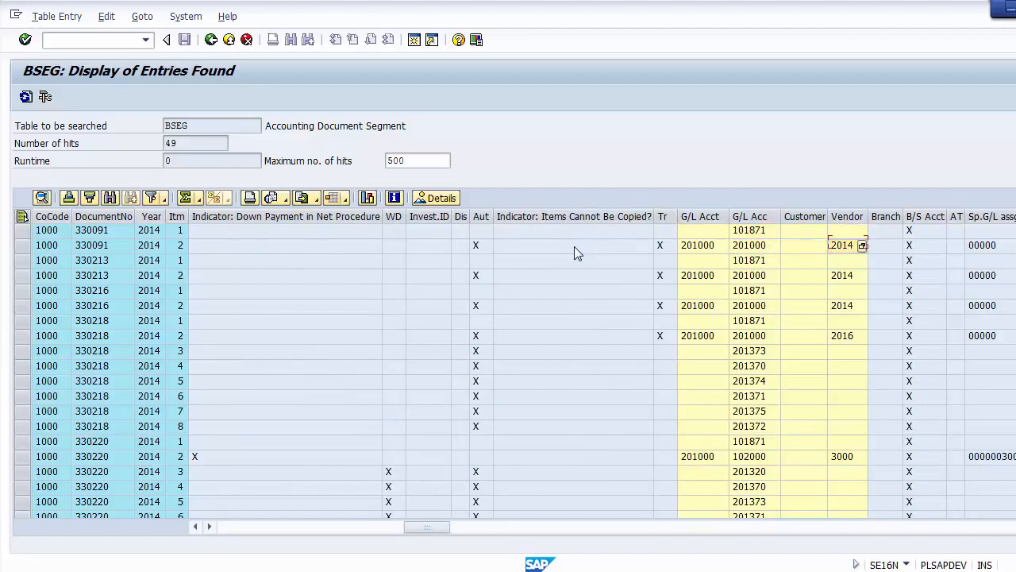
# Examine the vendor and customer columns from document 330213 down to item 3 of document 330218
pyautogui.press('Down')
pyautogui.press('Down')
pyautogui.press('Down')
pyautogui.press('Left')
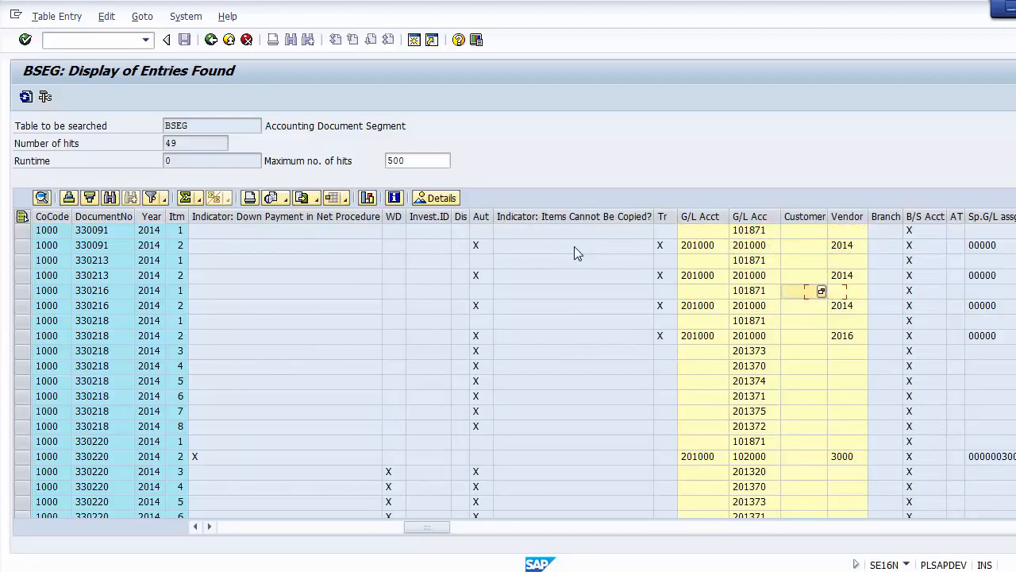
pyautogui.press('Down')
pyautogui.press('Down')
pyautogui.press('Down')
pyautogui.press('Down')
pyautogui.press('Down')
pyautogui.press('Up')
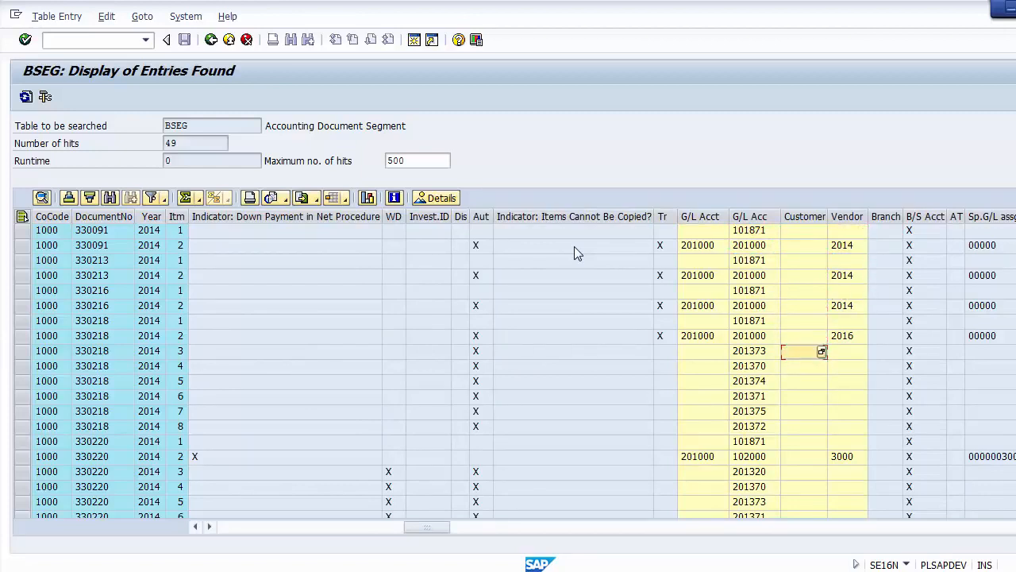
# Examine the balance sheet account indicator and special G/L assignment columns of document 330218, across to item 2's baseline date
pyautogui.press('Right')
pyautogui.press('Right')
pyautogui.press('Right')
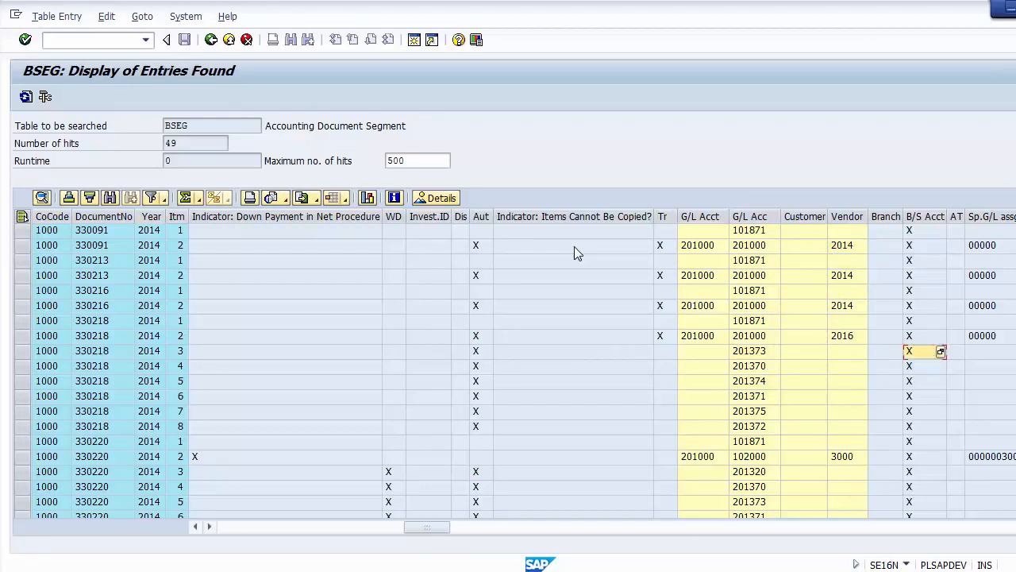
pyautogui.press('Right')
pyautogui.press('Right')
pyautogui.press('Right')
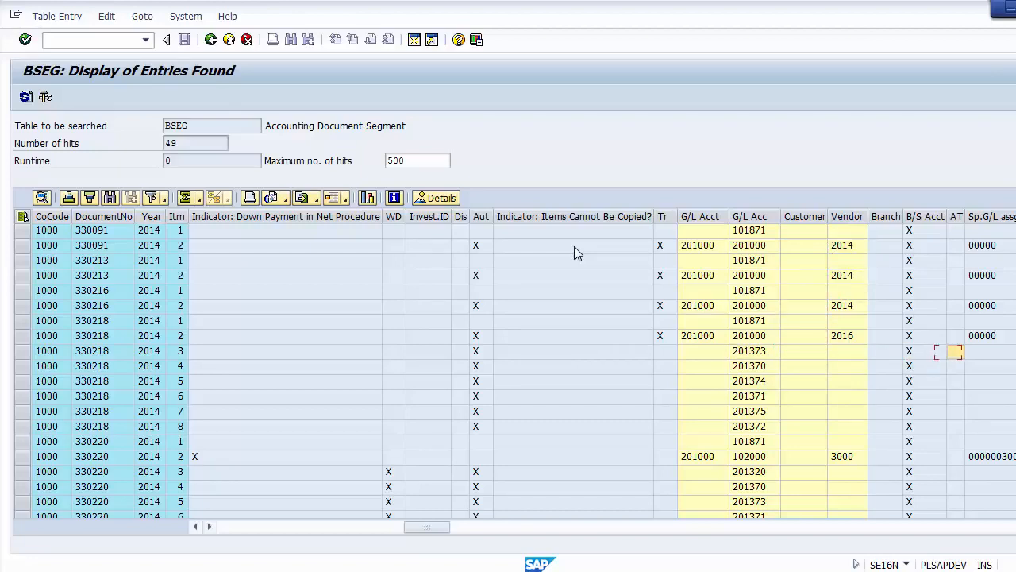
pyautogui.press('Up')
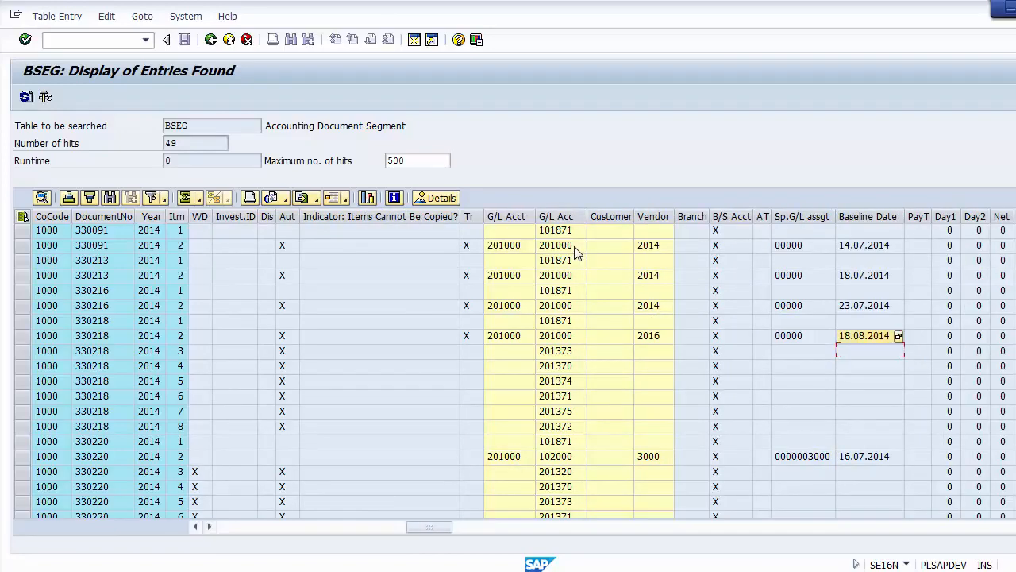
# Examine the payment terms, discount days, discount percentages and discount base for item 2 of document 330218
pyautogui.press('Right')
pyautogui.press('Right')
pyautogui.press('Right')
pyautogui.press('Right')
pyautogui.press('Right')
pyautogui.press('Right')
pyautogui.press('Right')
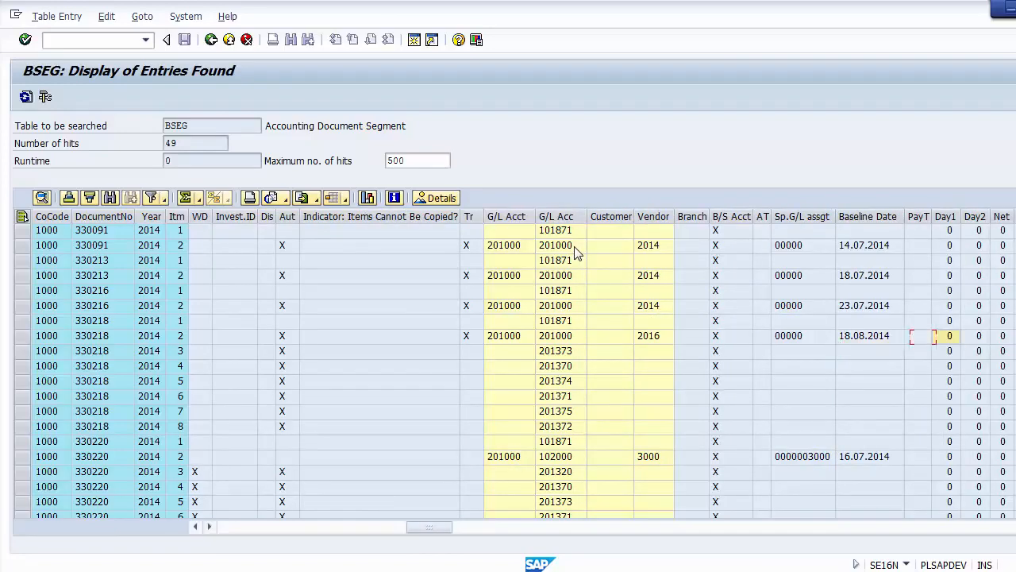
pyautogui.press('Left')
pyautogui.press('Left')
pyautogui.press('Left')
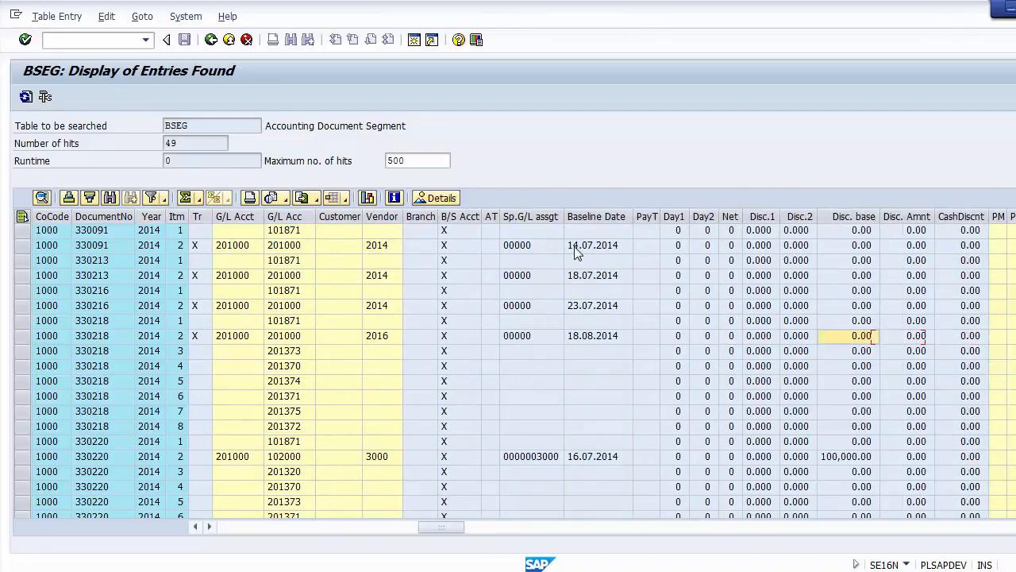
# Examine the discount amount, payment method, house bank, payment amount and tax columns for item 2 of document 330218
pyautogui.press('Right')
pyautogui.press('Right')
pyautogui.press('Right')
pyautogui.press('Right')
pyautogui.press('Right')
pyautogui.press('Right')
pyautogui.press('Right')
pyautogui.press('Right')
pyautogui.press('Right')
pyautogui.press('Right')
pyautogui.press('Right')
pyautogui.press('Right')
pyautogui.press('Right')
pyautogui.press('Right')
pyautogui.press('Right')
pyautogui.press('Right')
pyautogui.press('Right')
pyautogui.press('Right')
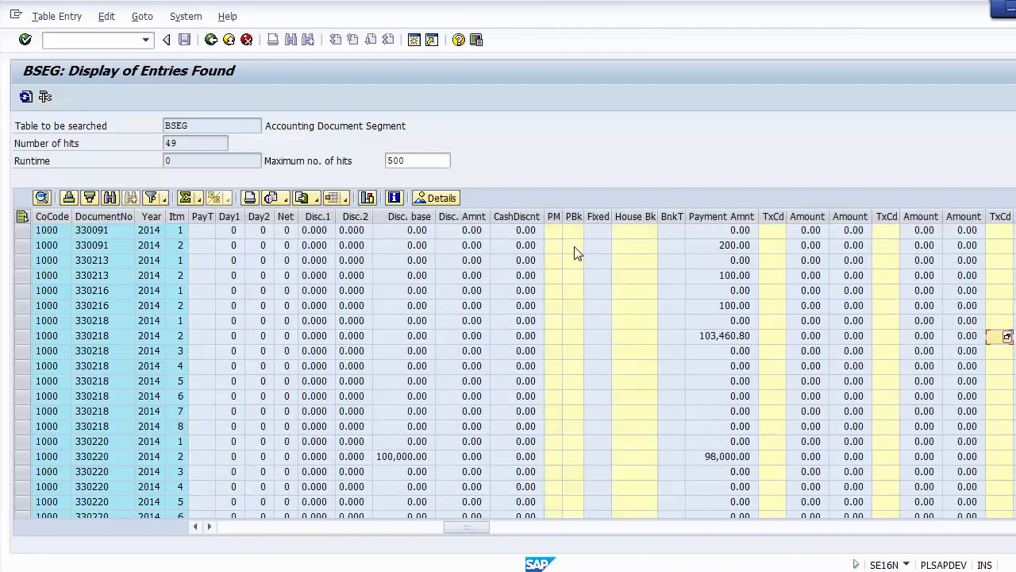
# Go back to the payment amount column and compare the entries of documents 330213, 330216 and 330218
pyautogui.press('Left')
pyautogui.press('Left')
pyautogui.press('Left')
pyautogui.press('Left')
pyautogui.press('Left')
pyautogui.press('Left')
pyautogui.press('Left')
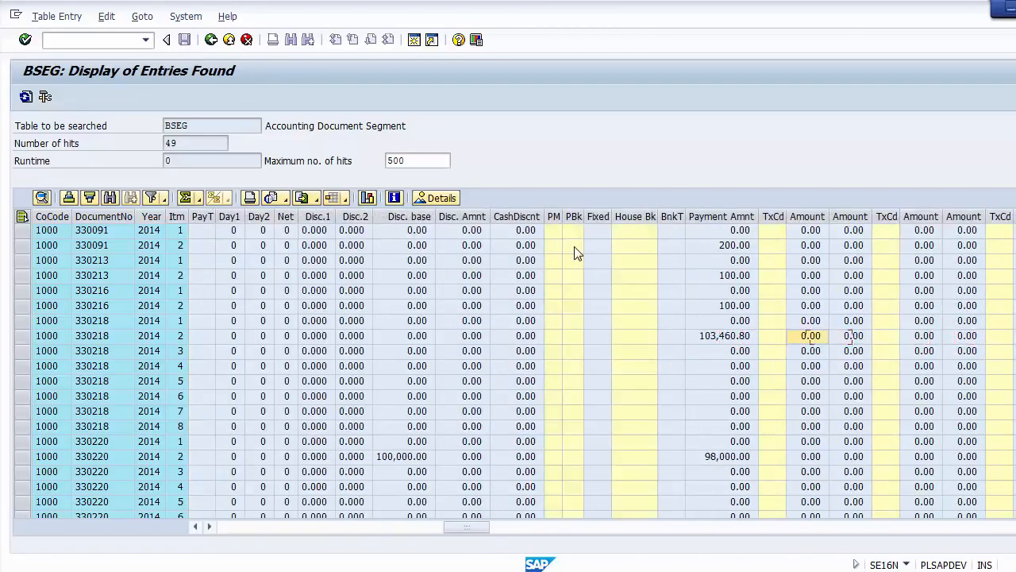
pyautogui.press('Up')
pyautogui.press('Up')
pyautogui.press('Up')
pyautogui.press('Up')
pyautogui.press('Up')
pyautogui.press('Up')
pyautogui.press('Up')
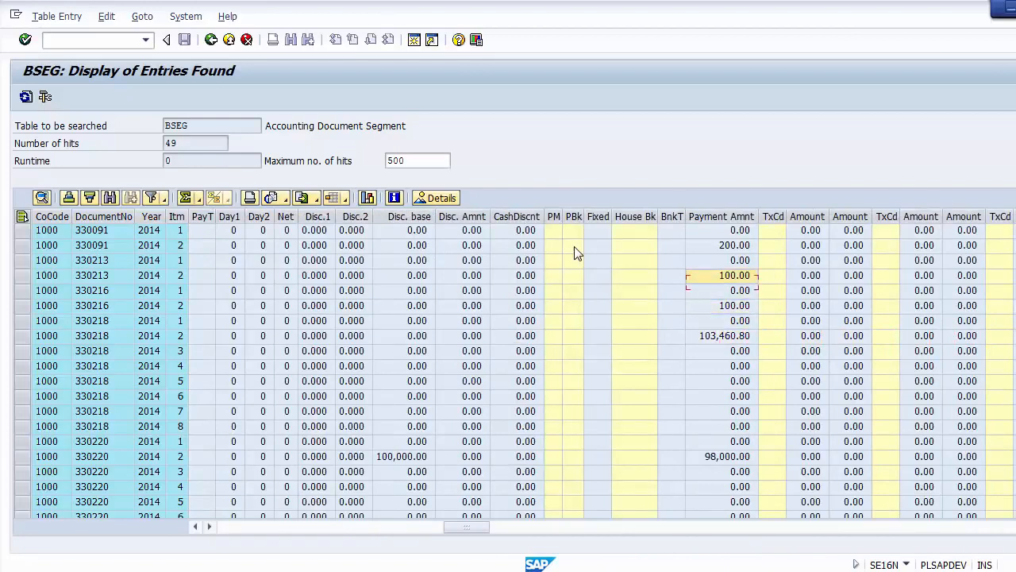
pyautogui.press('Down')
pyautogui.press('Down')
pyautogui.press('Down')
pyautogui.press('Down')
pyautogui.press('Down')
pyautogui.press('Down')
pyautogui.press('Down')
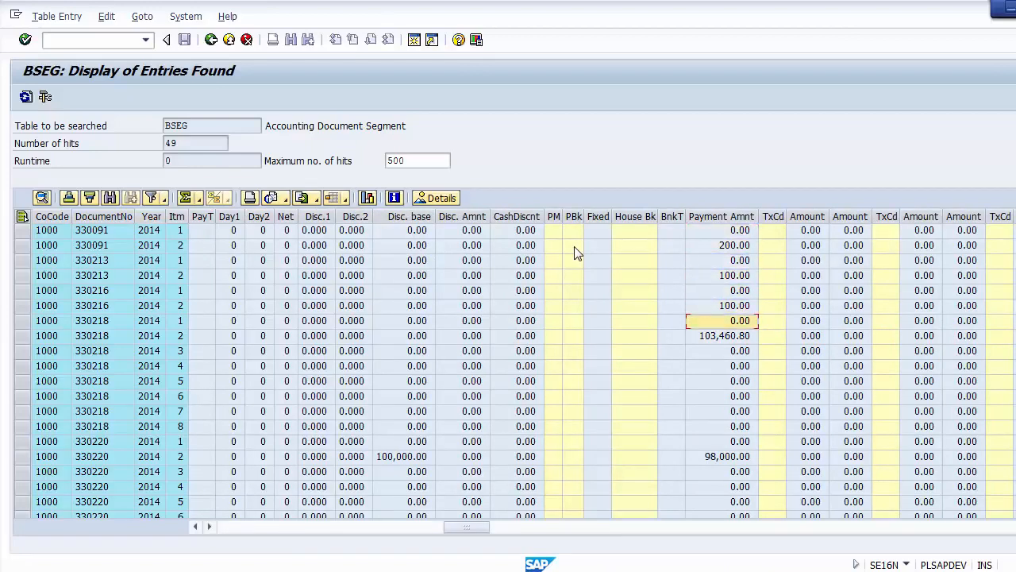
# Examine the invoice reference, customs, supplying country, settlement period and insurance columns of the document items
pyautogui.press('Right')
pyautogui.press('Right')
pyautogui.press('Right')
pyautogui.press('Right')
pyautogui.press('Right')
pyautogui.press('Right')
pyautogui.press('Right')
pyautogui.press('Right')
pyautogui.press('Right')
pyautogui.press('Right')
pyautogui.press('Right')
pyautogui.press('Right')
pyautogui.press('Right')
pyautogui.press('Right')
pyautogui.press('Right')
pyautogui.press('Right')
pyautogui.press('Right')
pyautogui.press('Right')
pyautogui.press('Right')
# Return through the result columns to the company code of item 2 in document 330218
pyautogui.press('Left')
pyautogui.press('Left')
pyautogui.press('Left')
pyautogui.press('Left')
pyautogui.press('Left')
pyautogui.press('Left')
pyautogui.press('Left')
pyautogui.press('Left')
pyautogui.press('Left')
pyautogui.press('Left')
pyautogui.press('Left')
pyautogui.press('Left')
pyautogui.press('Left')
pyautogui.press('Left')
pyautogui.press('Left')
pyautogui.press('Left')
pyautogui.press('Left')
pyautogui.press('Left')
pyautogui.press('Left')
pyautogui.press('Left')
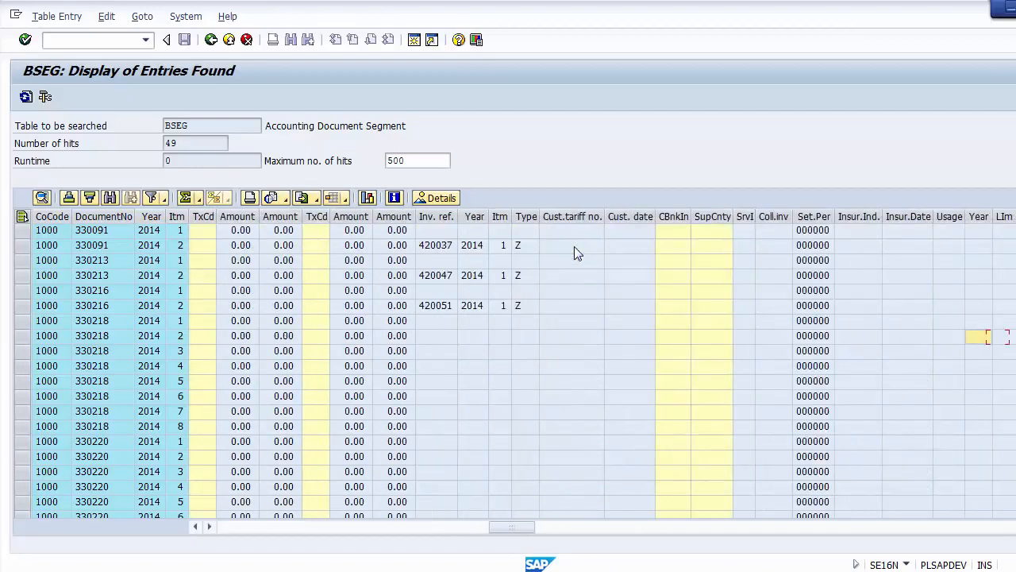
pyautogui.press('Left')
pyautogui.press('Left')
pyautogui.press('Left')
pyautogui.press('Left')
pyautogui.press('Left')
pyautogui.press('Left')
pyautogui.press('Left')
pyautogui.press('Left')
pyautogui.press('Left')
pyautogui.press('Left')
pyautogui.press('Left')
pyautogui.press('Left')
pyautogui.press('Left')
pyautogui.press('Left')
pyautogui.press('Left')
pyautogui.press('Left')
pyautogui.press('Left')
pyautogui.press('Left')
pyautogui.press('Left')
pyautogui.press('Left')
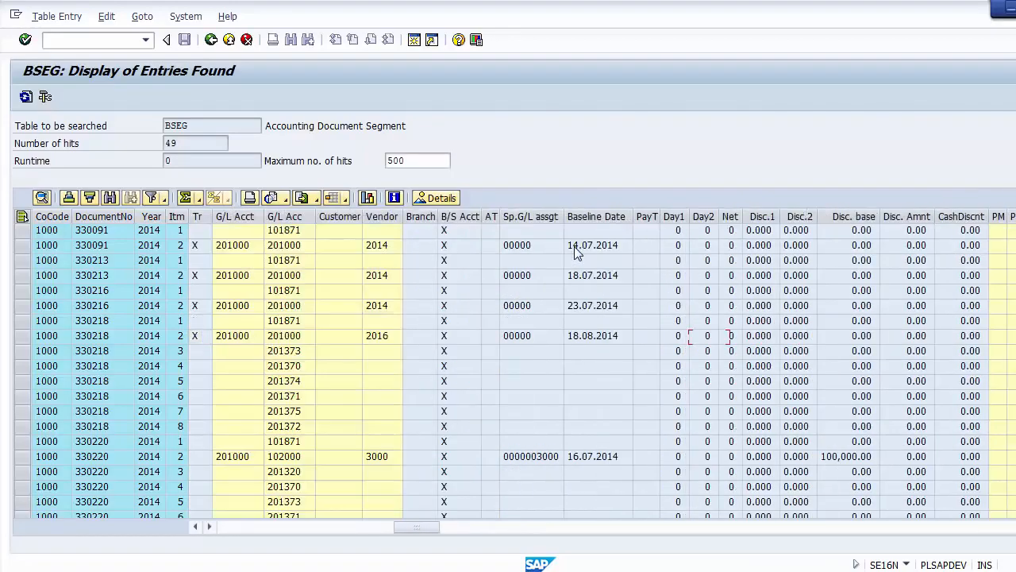
pyautogui.press('Left')
pyautogui.press('Left')
pyautogui.press('Left')
pyautogui.press('Left')
pyautogui.press('Left')
pyautogui.press('Left')
pyautogui.press('Left')
pyautogui.press('Left')
pyautogui.press('Left')
pyautogui.press('Left')
pyautogui.press('Left')
pyautogui.press('Left')
pyautogui.press('Left')
pyautogui.press('Left')
pyautogui.press('Left')
pyautogui.press('Left')
pyautogui.press('Left')
pyautogui.press('Left')
pyautogui.press('Left')
pyautogui.press('Left')
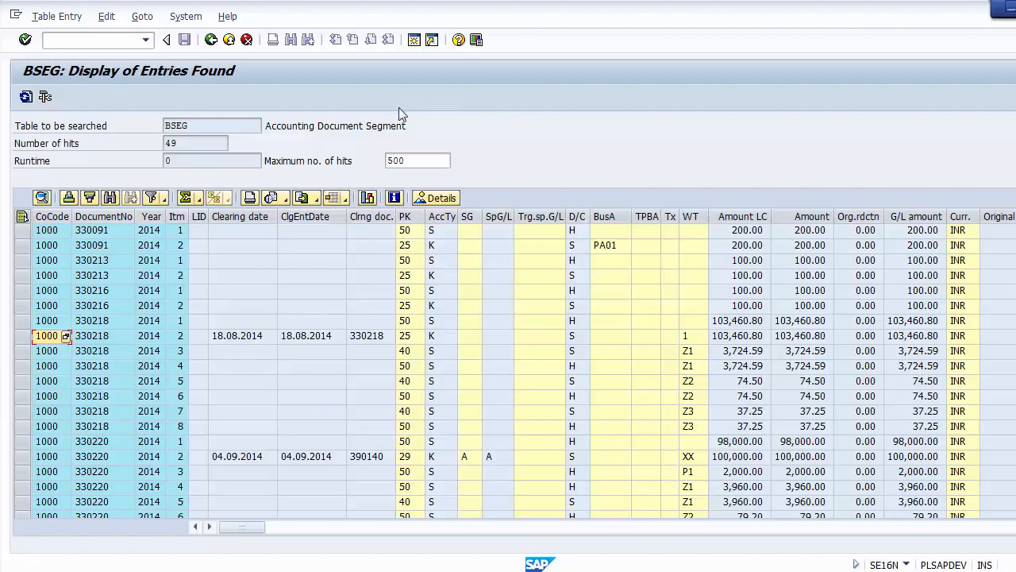
# Return to the BSEG selection criteria and highlight the table's description
pyautogui.click(211, 40)
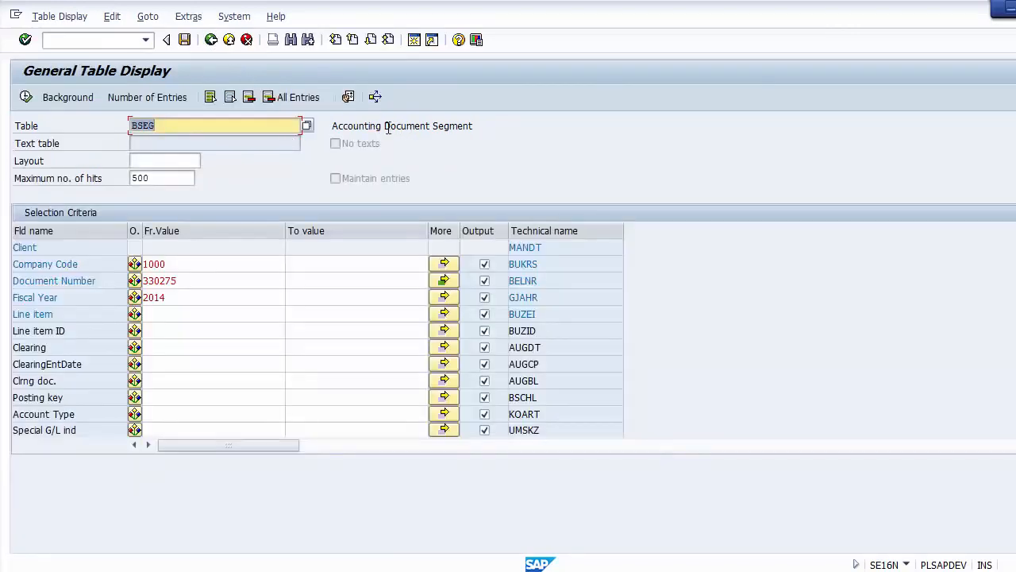
pyautogui.moveTo(384, 125); pyautogui.dragTo(508, 117)
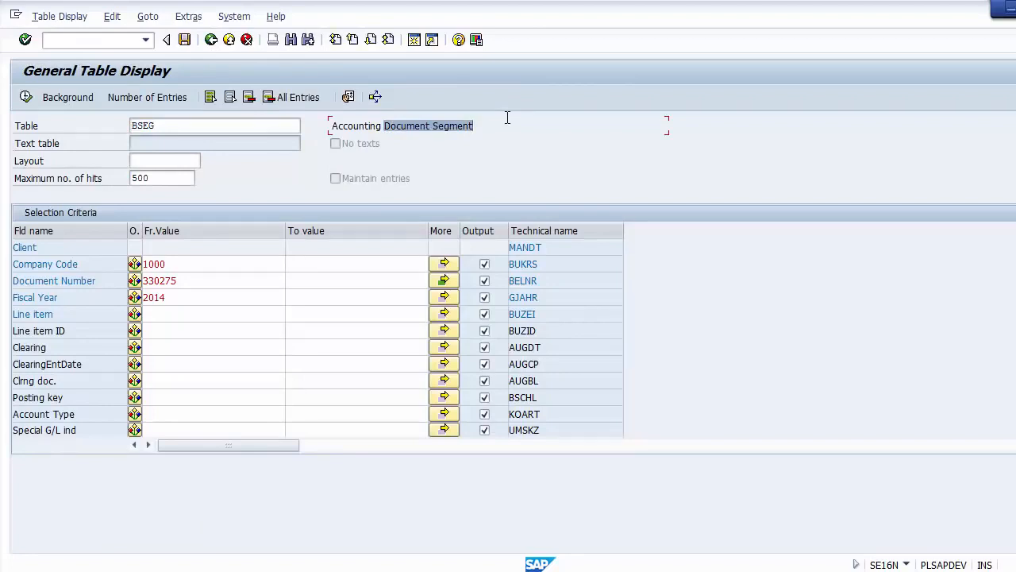
pyautogui.click(195, 124)
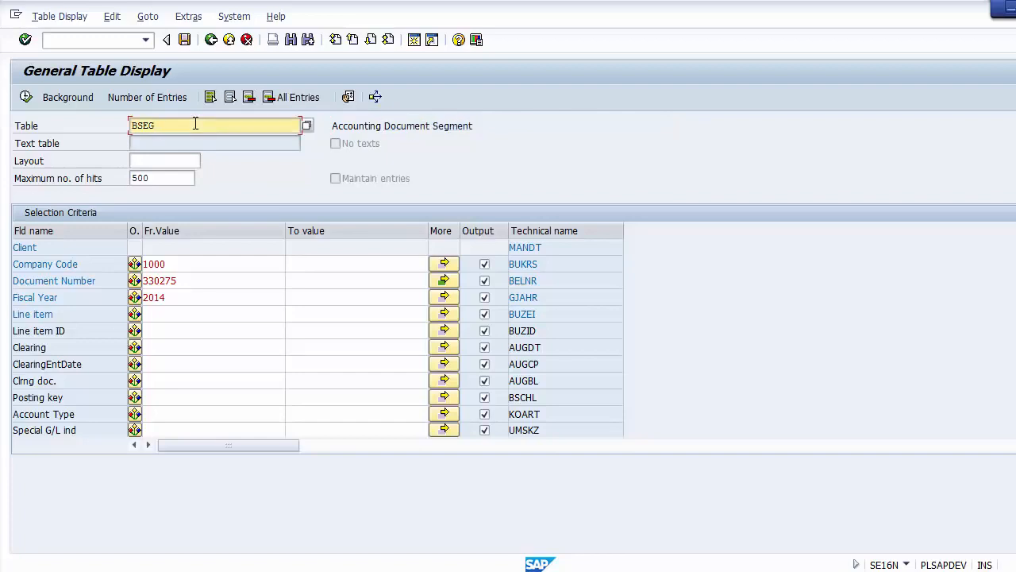
# Switch to the G/L Account Line Item Display and open document 330091 in its data entry view
pyautogui.click(443, 569)
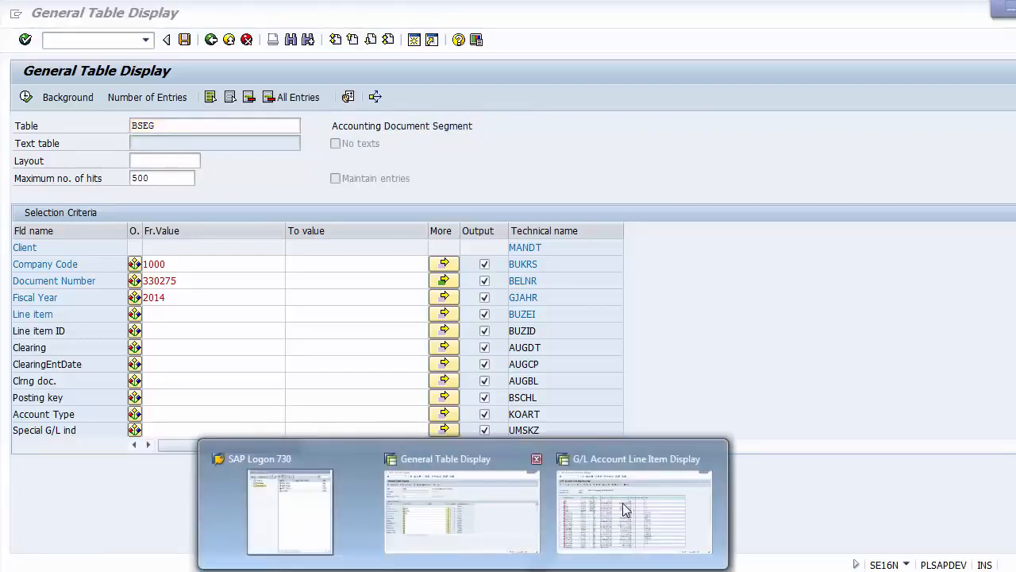
pyautogui.click(629, 508)
pyautogui.click(22, 212)
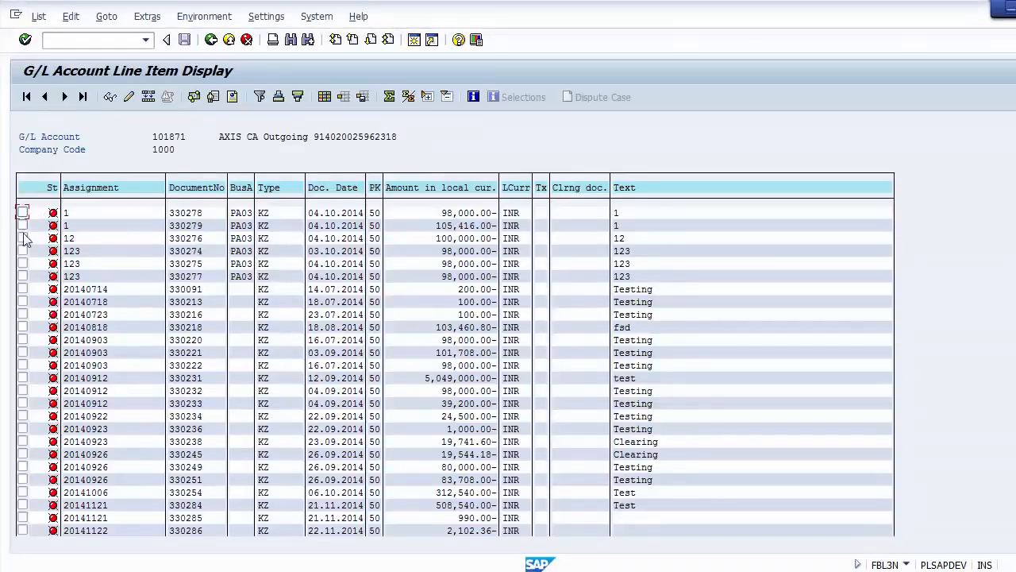
pyautogui.click(23, 290)
pyautogui.click(110, 97)
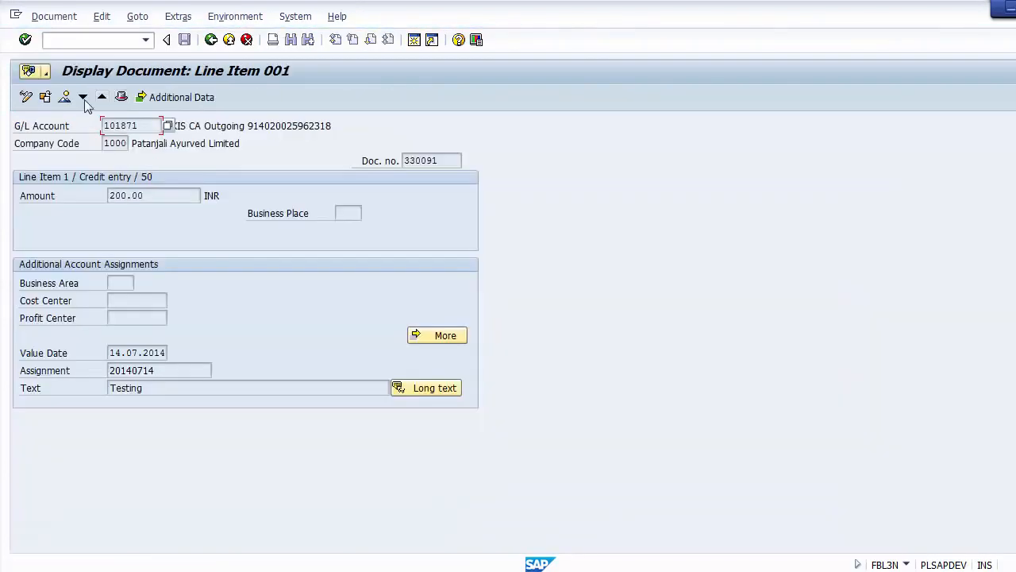
pyautogui.click(69, 98)
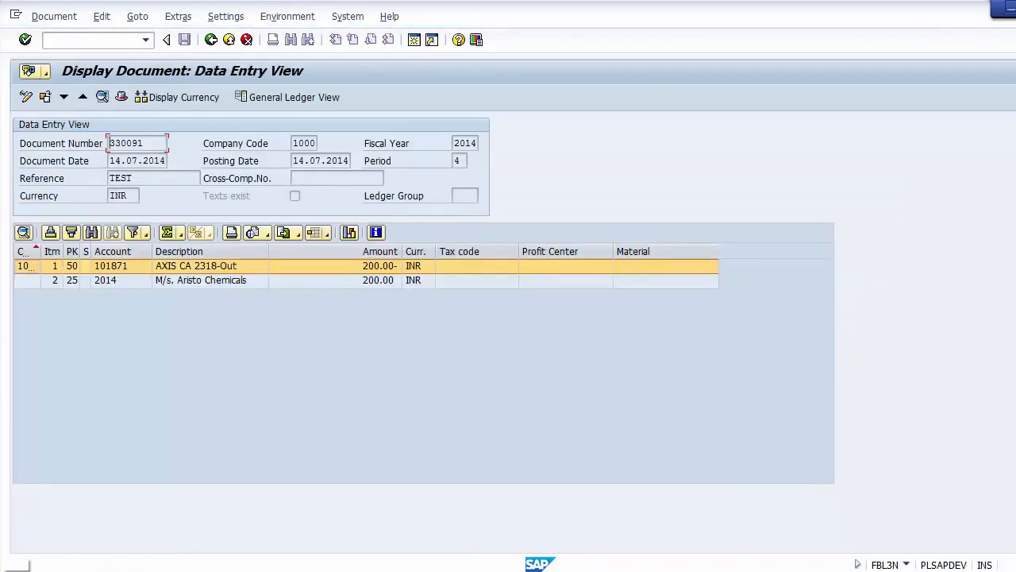
pyautogui.click(13, 562)
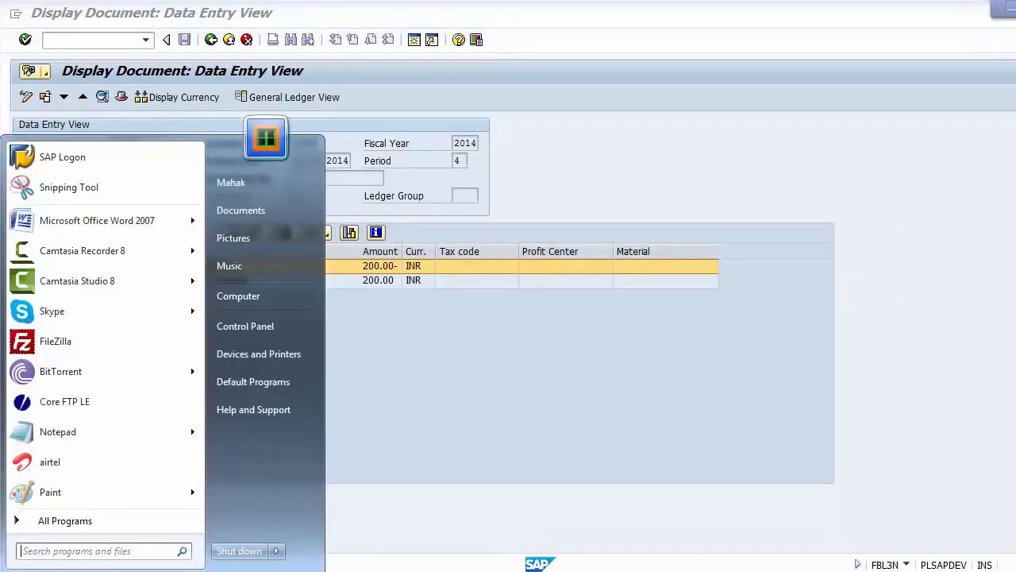
pyautogui.click(49, 191)
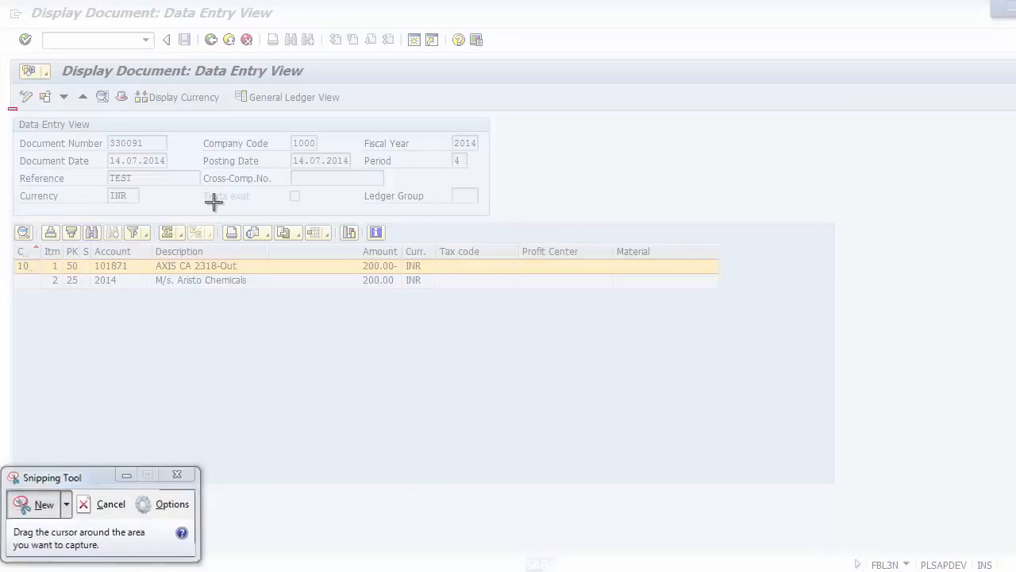
pyautogui.moveTo(8, 107); pyautogui.dragTo(501, 223)
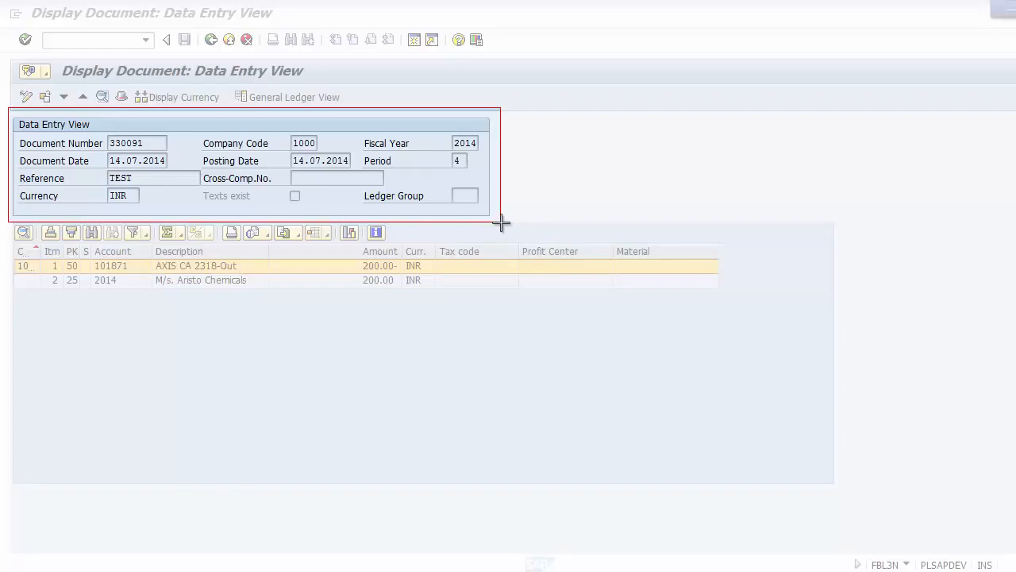
pyautogui.moveTo(501, 223)
pyautogui.mouseDown()
pyautogui.moveTo(312, 182)
pyautogui.moveTo(50, 176)
pyautogui.moveTo(14, 116)
pyautogui.mouseUp()
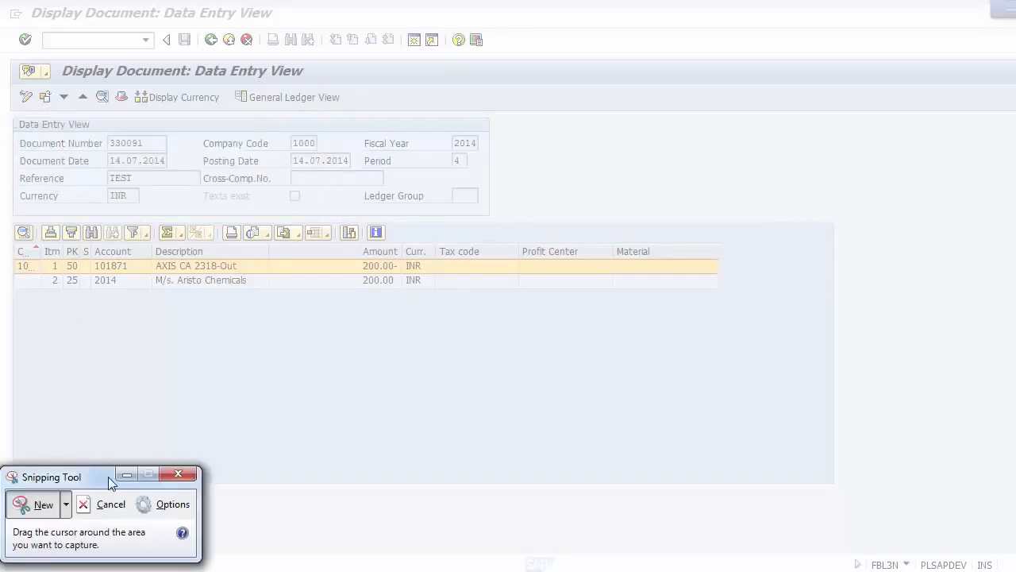
pyautogui.click(104, 505)
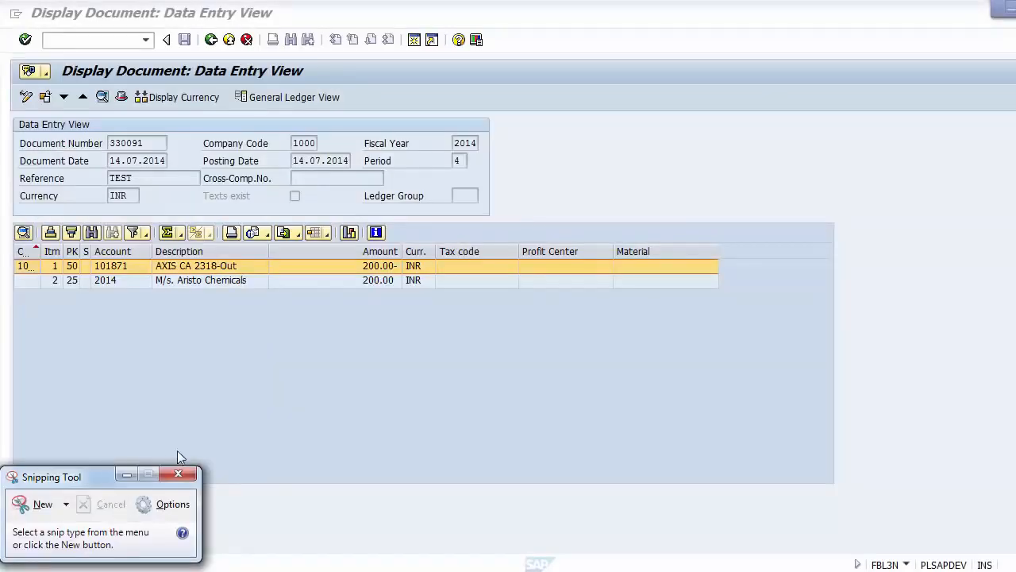
pyautogui.click(177, 475)
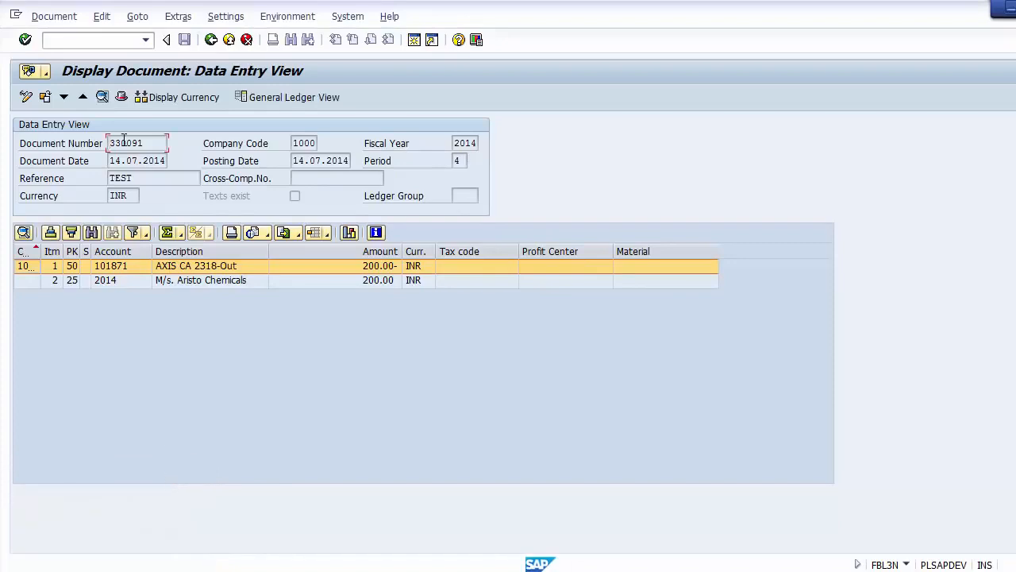
# Open the header of document 330091, examine its header text, reference, currency, reference transaction and reference key, and close it
pyautogui.click(121, 97)
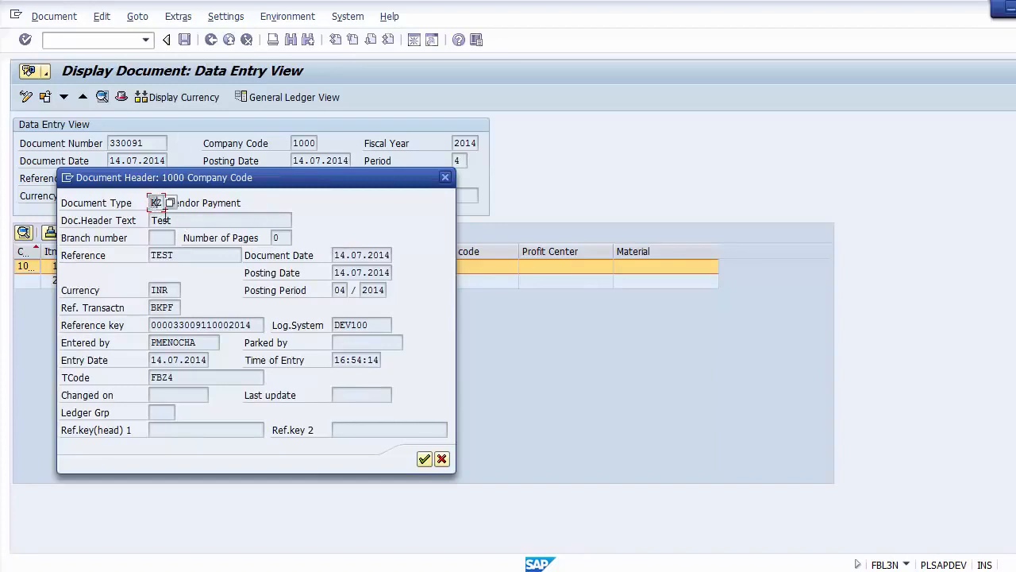
pyautogui.click(163, 220)
pyautogui.click(185, 257)
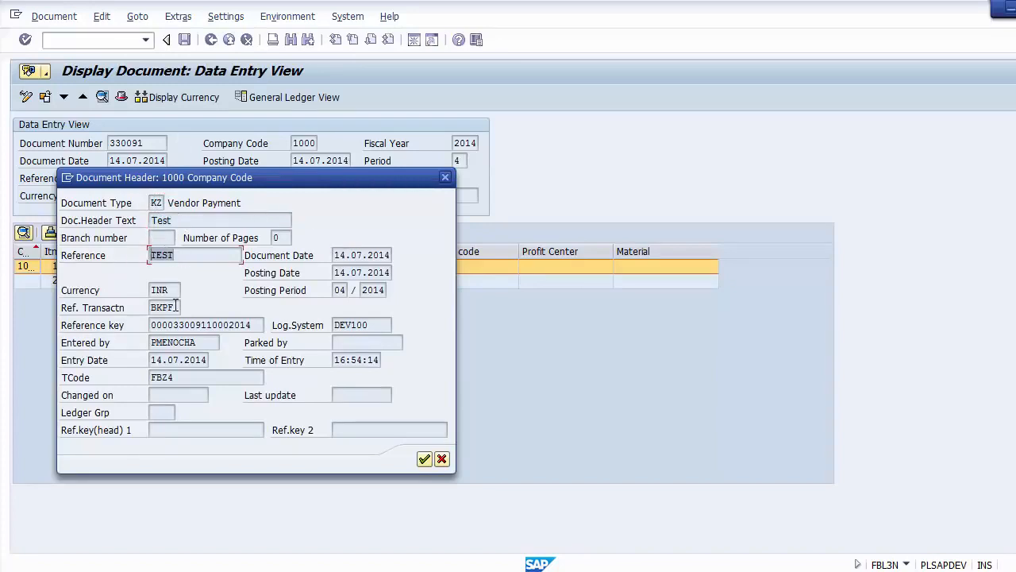
pyautogui.click(170, 290)
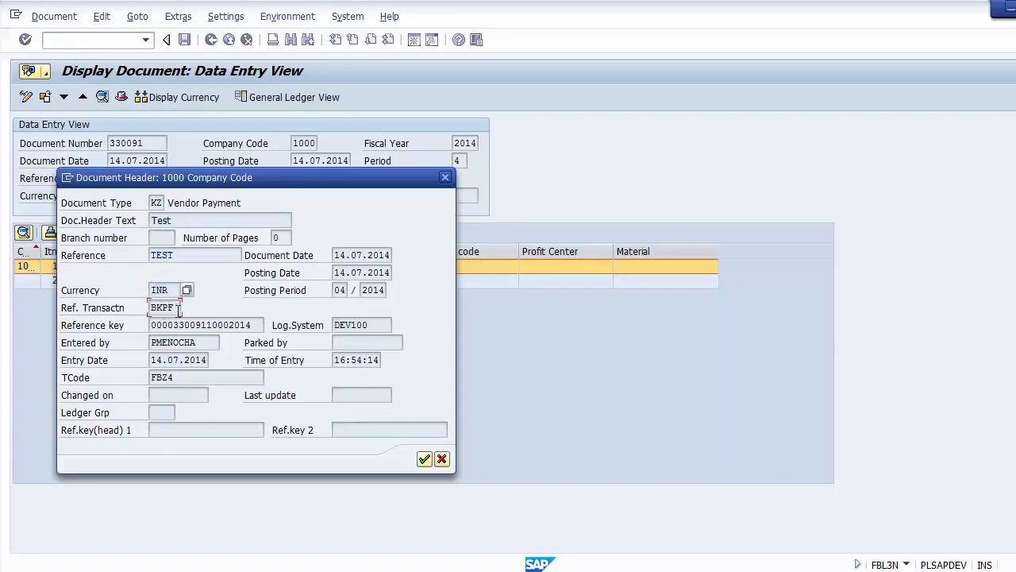
pyautogui.click(164, 309)
pyautogui.click(156, 326)
pyautogui.moveTo(156, 326); pyautogui.dragTo(289, 324)
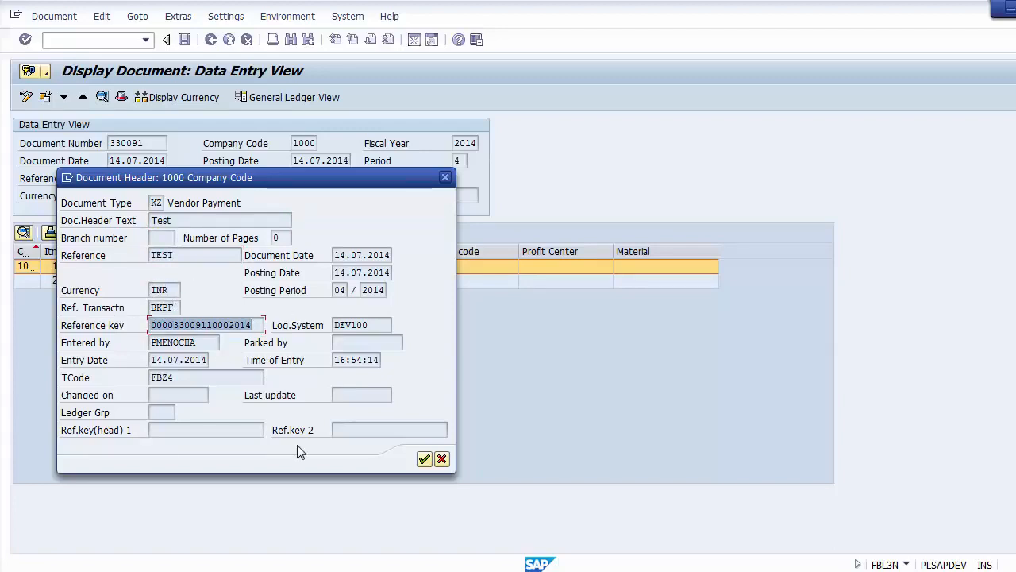
pyautogui.click(442, 460)
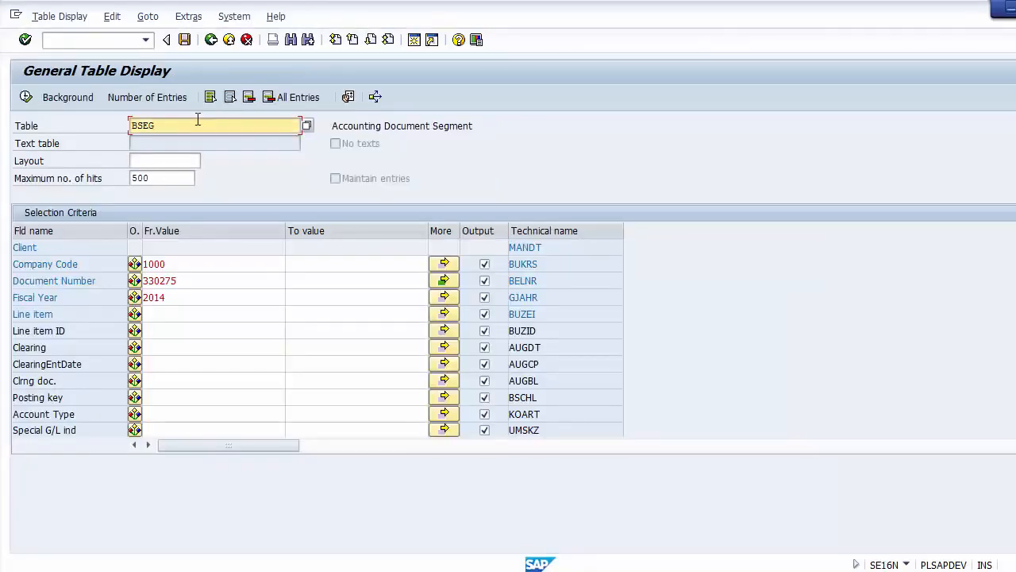
# Change the table in General Table Display to BKPF, checking the header table's name on the Transaction Data Tables slide
pyautogui.press('BackSpace')
pyautogui.press('BackSpace')
pyautogui.press('BackSpace')
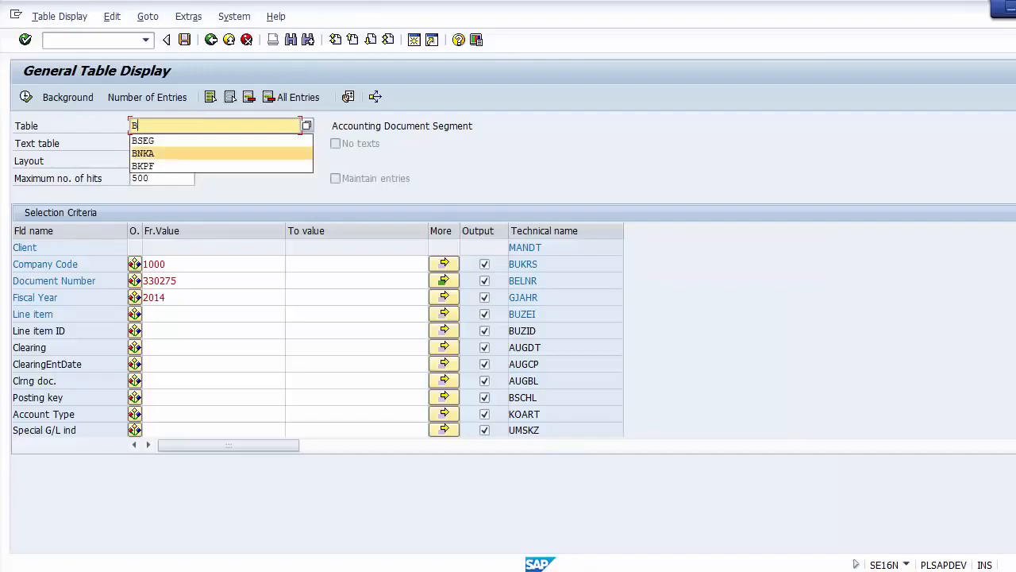
pyautogui.hotkey('alt', 'Tab')
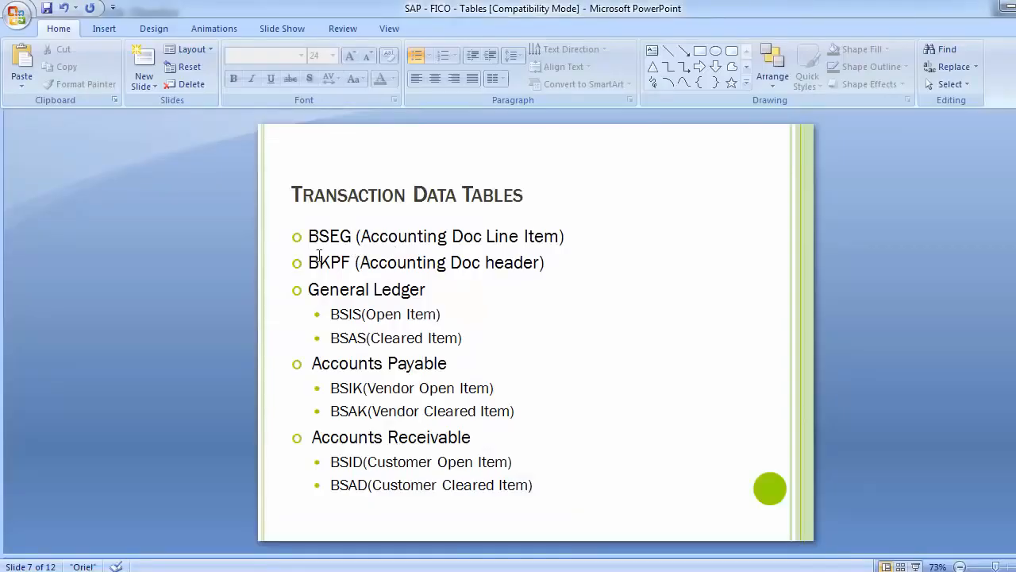
pyautogui.doubleClick(302, 255)
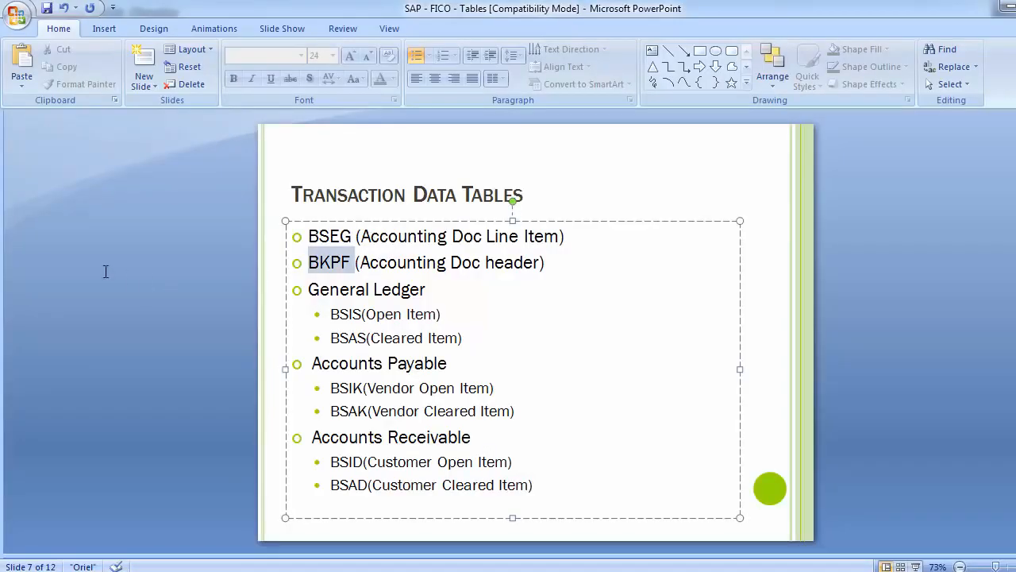
pyautogui.hotkey('alt', 'Tab')
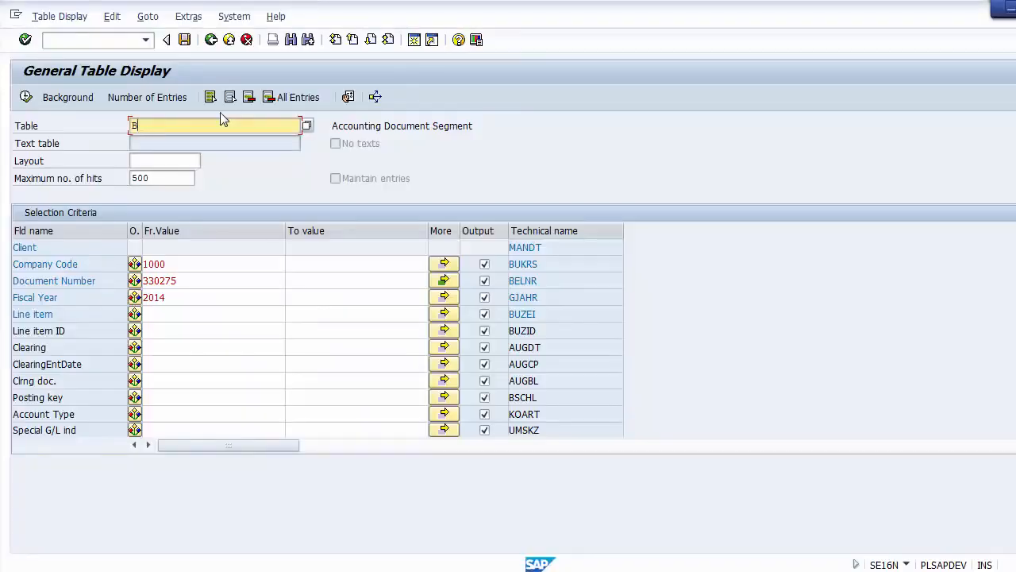
pyautogui.write('KPF')
pyautogui.press('Return')
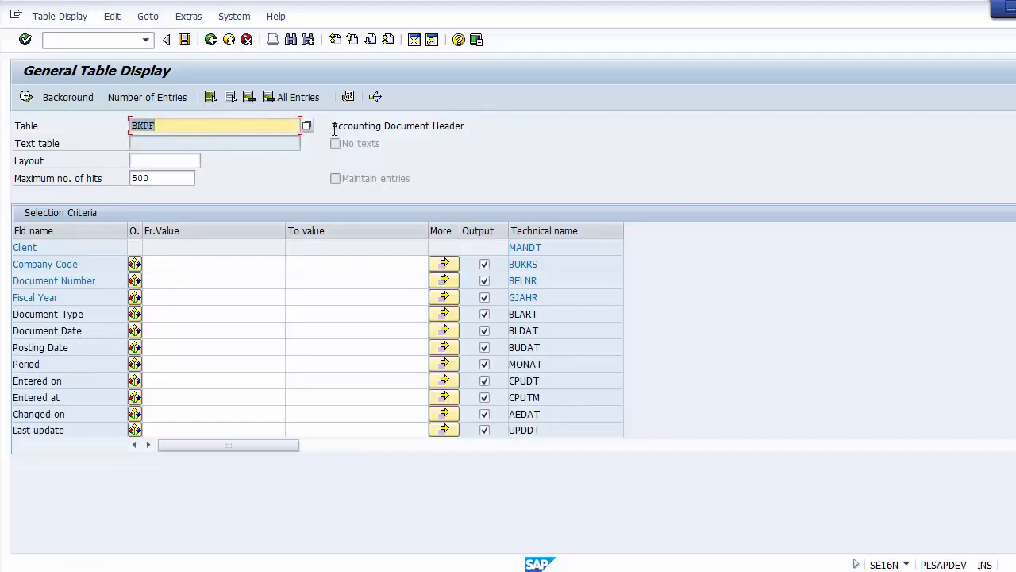
# Examine the BKPF table description and its selection fields from company code down to document header text and currency
pyautogui.moveTo(334, 127); pyautogui.dragTo(486, 126)
pyautogui.click(486, 125)
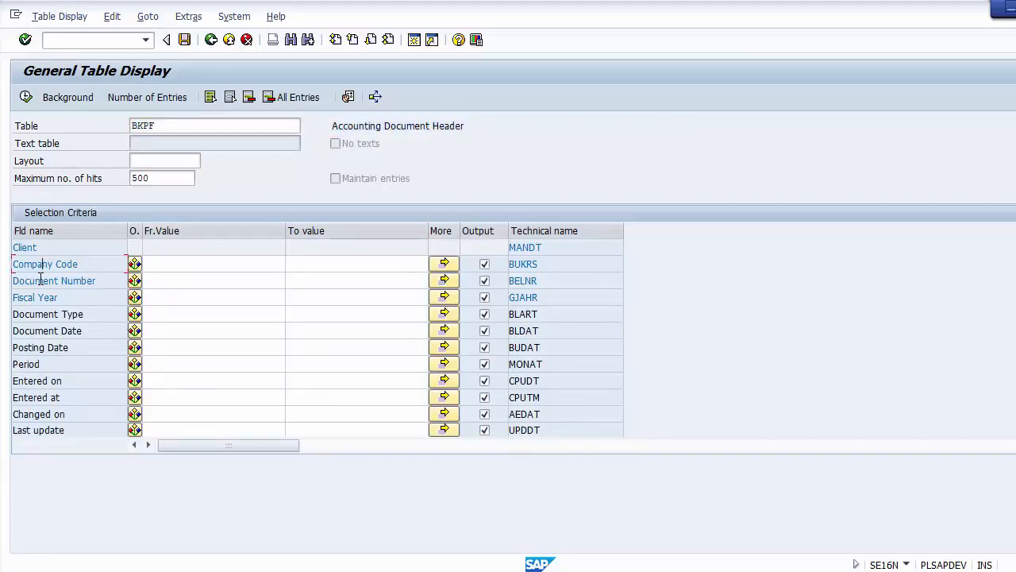
pyautogui.click(35, 365)
pyautogui.click(35, 395)
pyautogui.scroll(-4, 57, 321)
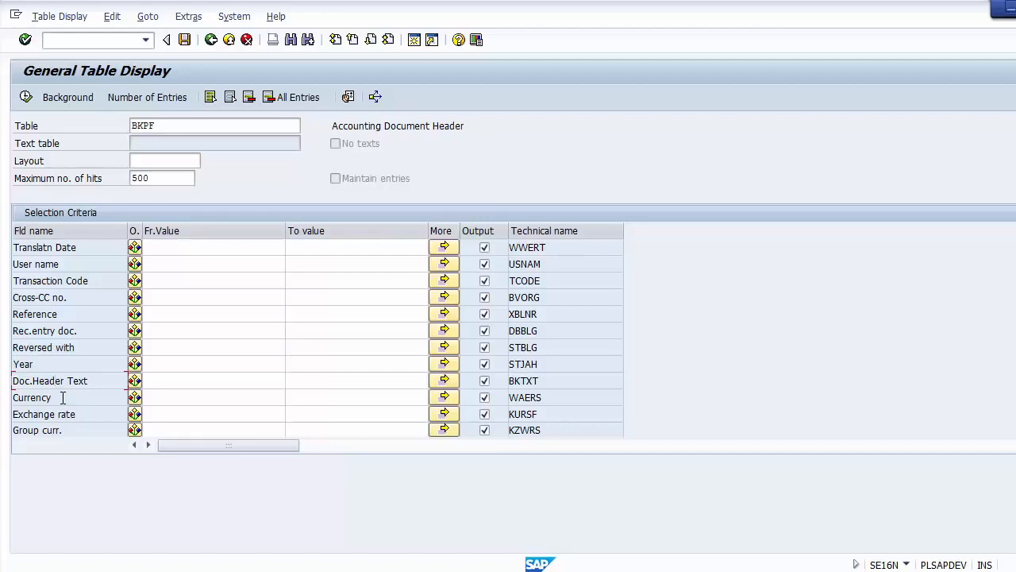
pyautogui.scroll(4, 63, 397)
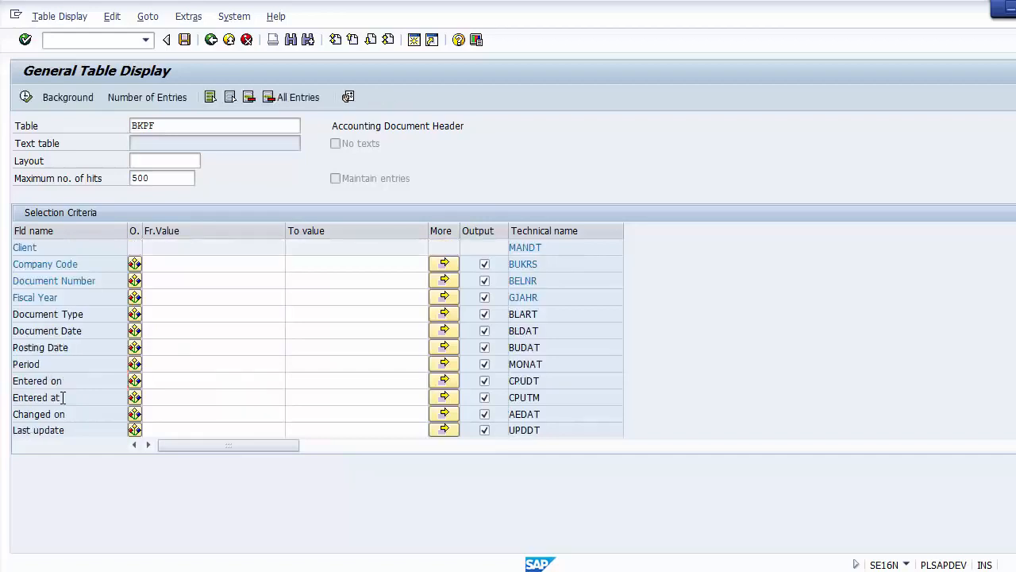
# Set the BKPF company code to 1000 and paste the copied document numbers into the document number multiple selection
pyautogui.click(196, 263)
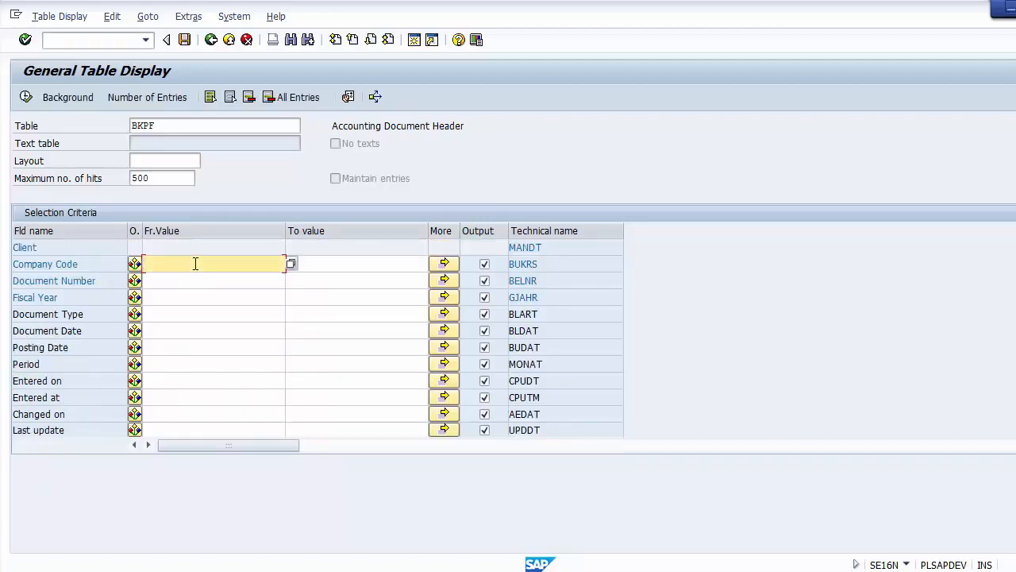
pyautogui.write('1000')
pyautogui.click(212, 280)
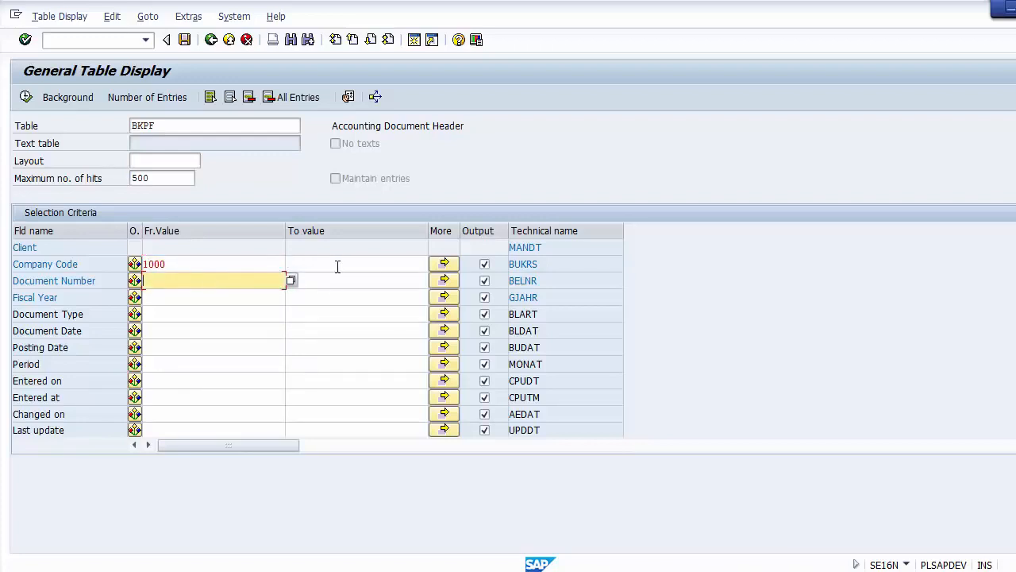
pyautogui.click(443, 284)
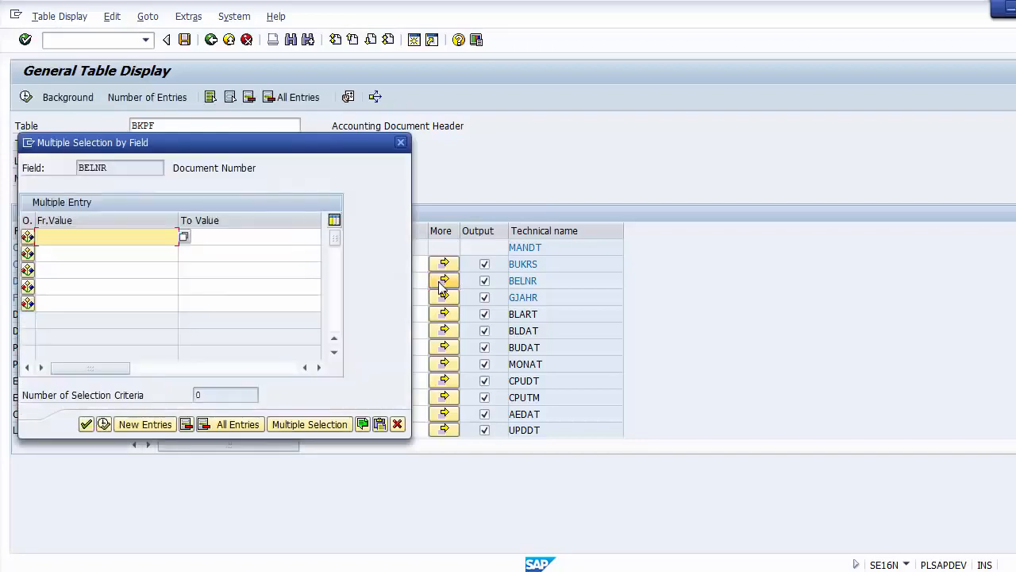
pyautogui.click(379, 423)
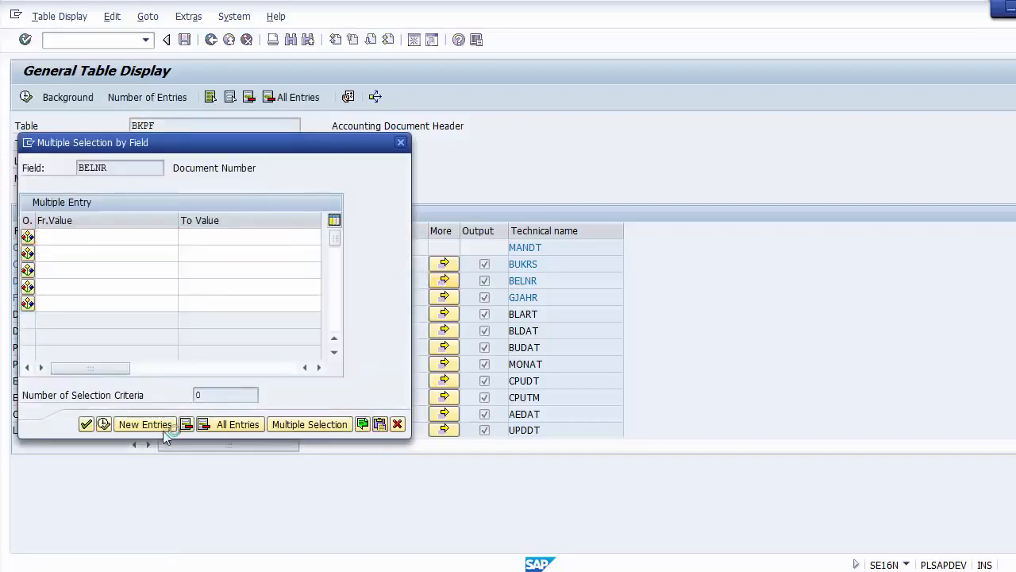
pyautogui.click(104, 424)
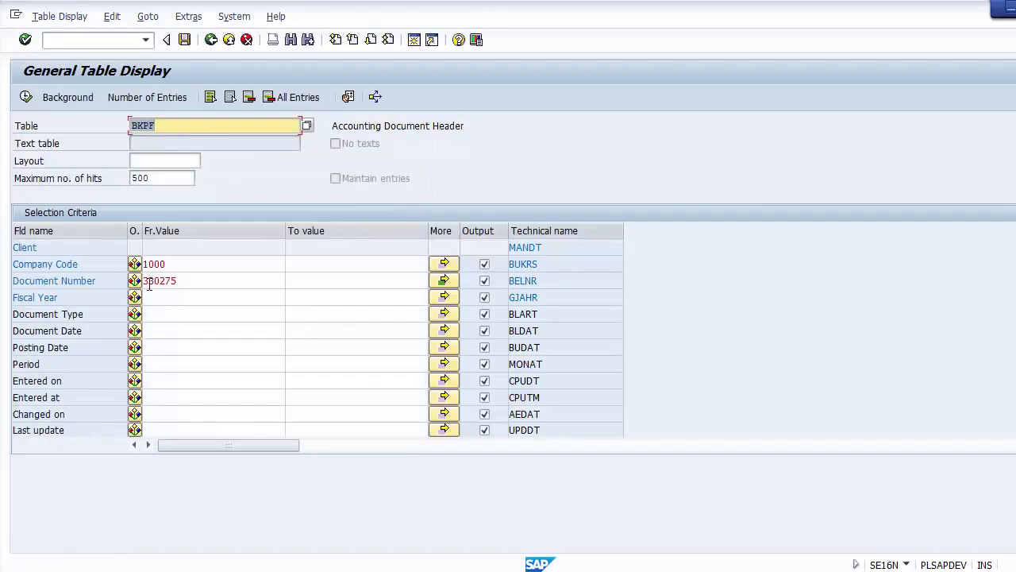
# Set the fiscal year to 2014 and run the BKPF query
pyautogui.click(156, 297)
pyautogui.write('2014')
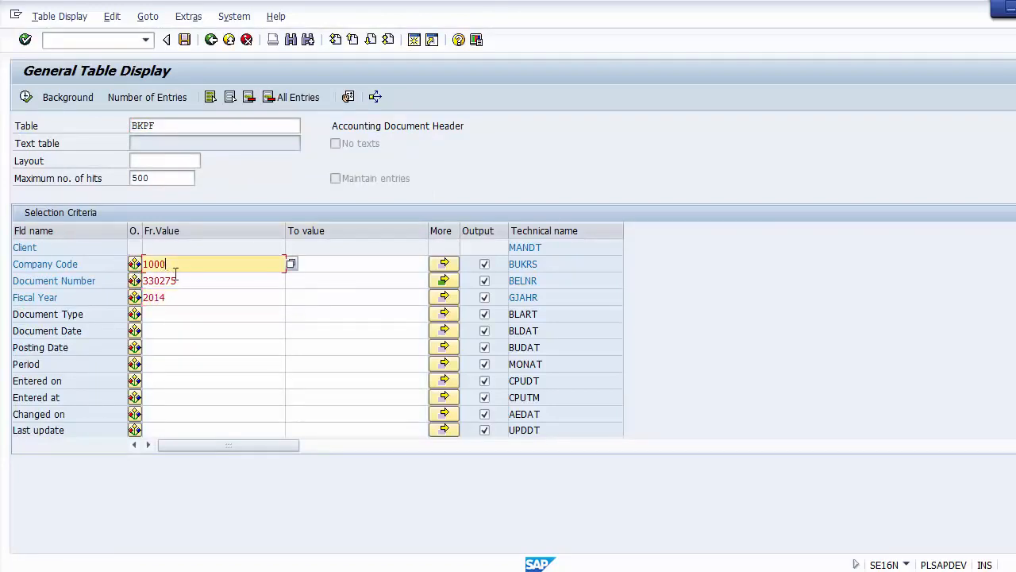
pyautogui.click(177, 281)
pyautogui.click(169, 265)
pyautogui.click(25, 101)
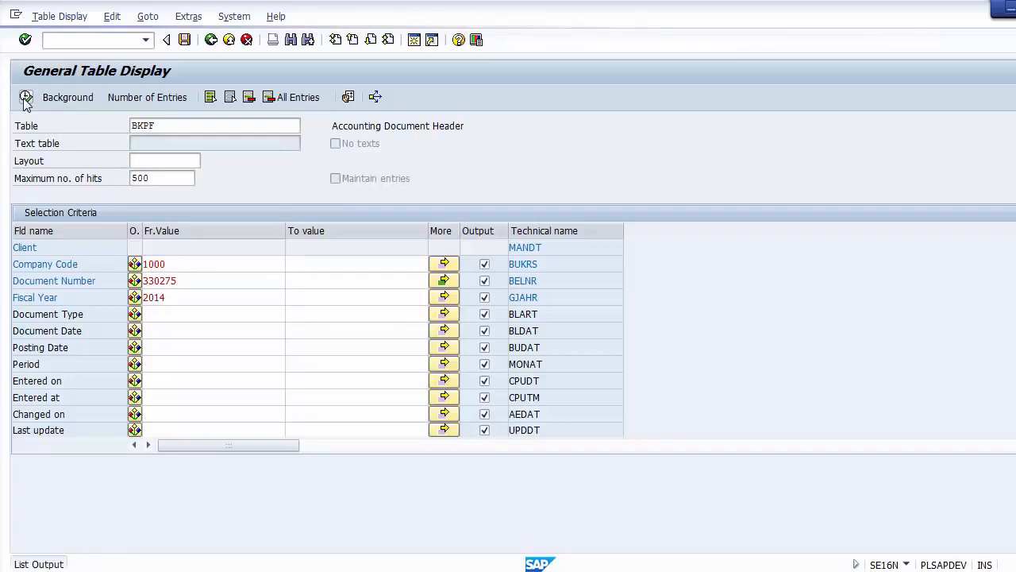
pyautogui.click(24, 99)
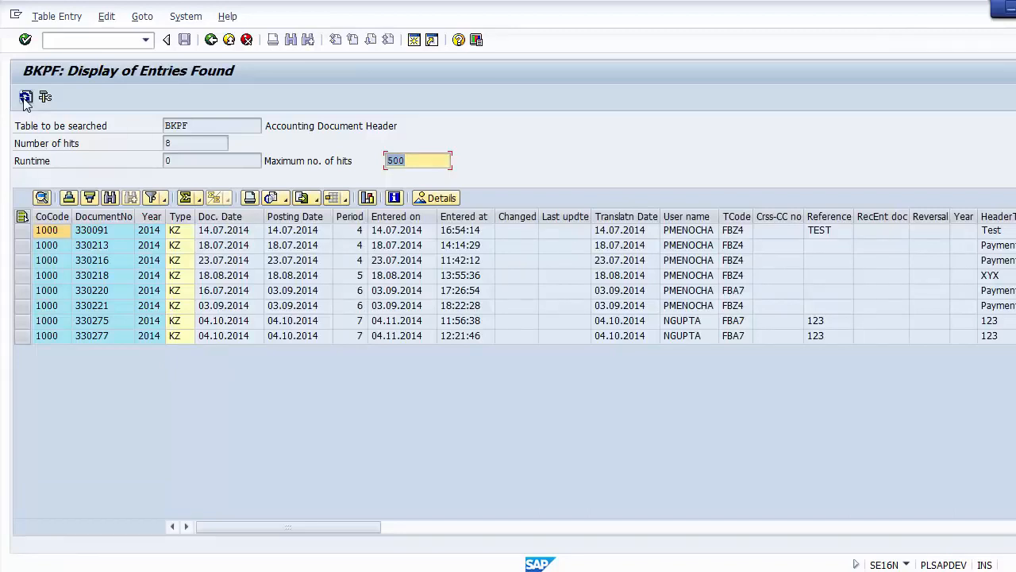
# Examine the company code, document number, year and document type columns, checking the type down the listed documents
pyautogui.click(50, 231)
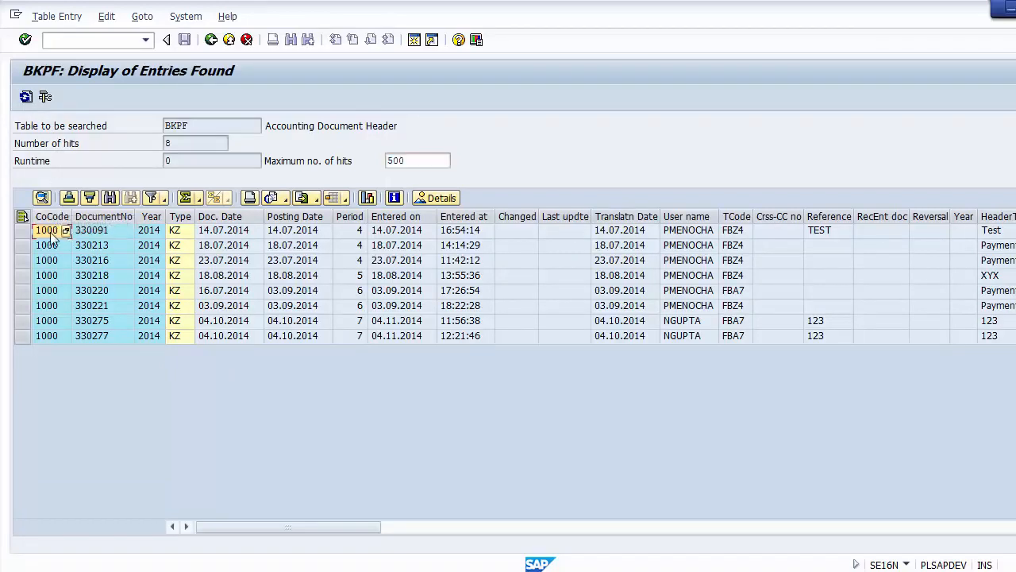
pyautogui.press('Tab')
pyautogui.press('Tab')
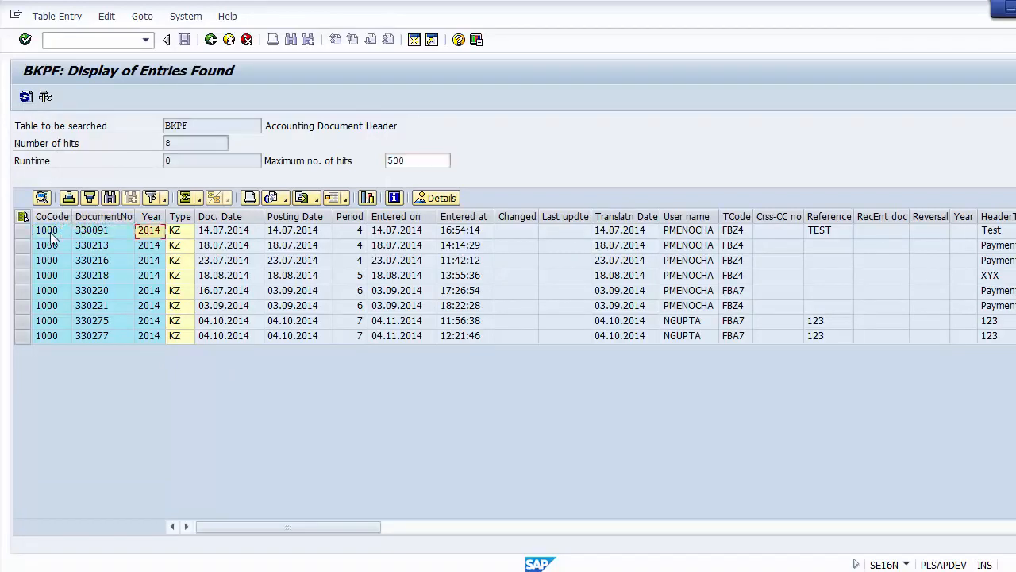
pyautogui.press('Tab')
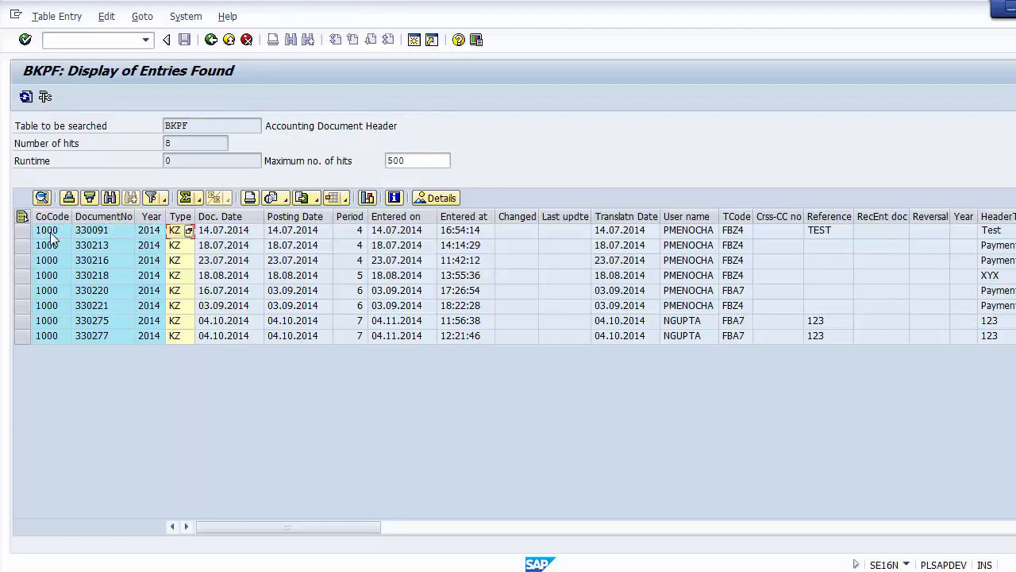
pyautogui.press('Down')
pyautogui.press('Down')
pyautogui.press('Down')
pyautogui.press('Down')
pyautogui.press('Down')
pyautogui.press('Up')
pyautogui.press('Up')
pyautogui.press('Up')
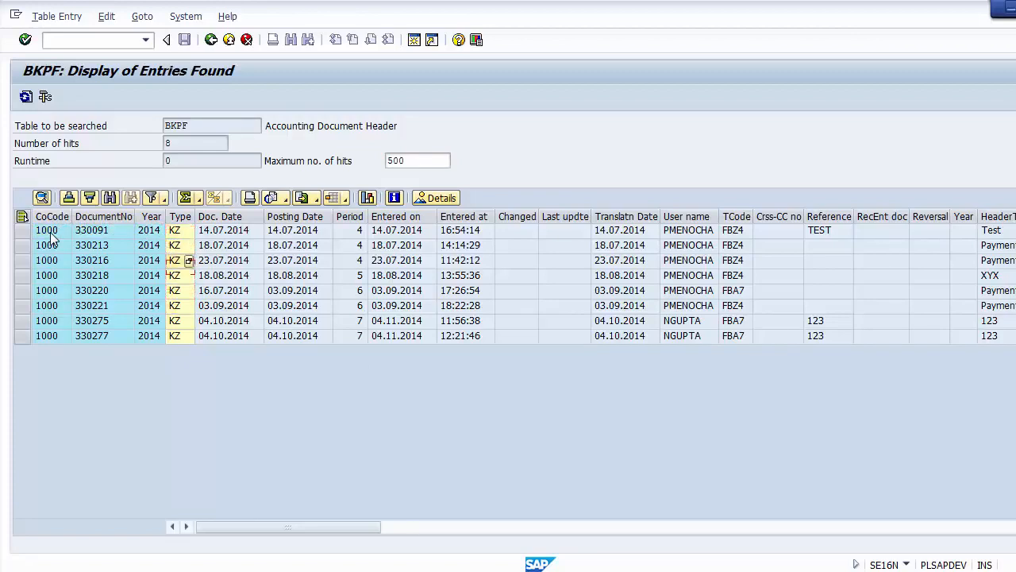
pyautogui.press('Up')
pyautogui.press('Up')
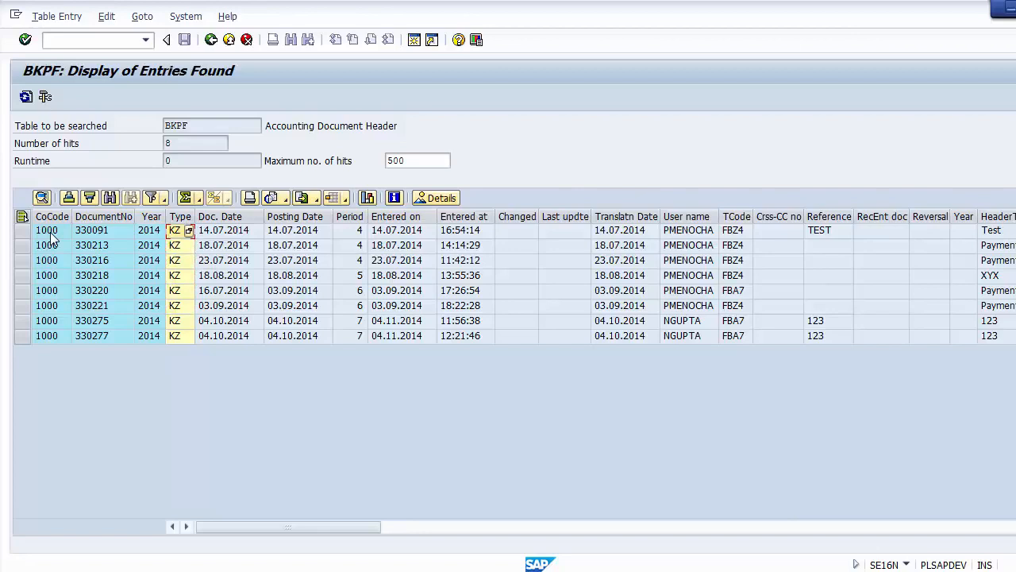
# Examine document 330091's document date, posting date, period, entry date and time, translation date, user name and transaction code
pyautogui.press('Tab')
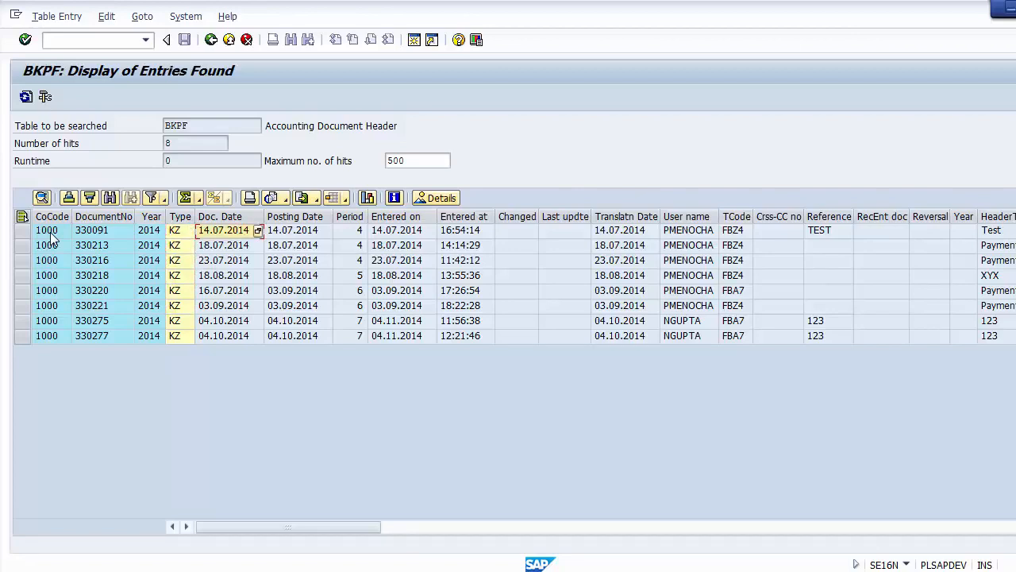
pyautogui.press('Tab')
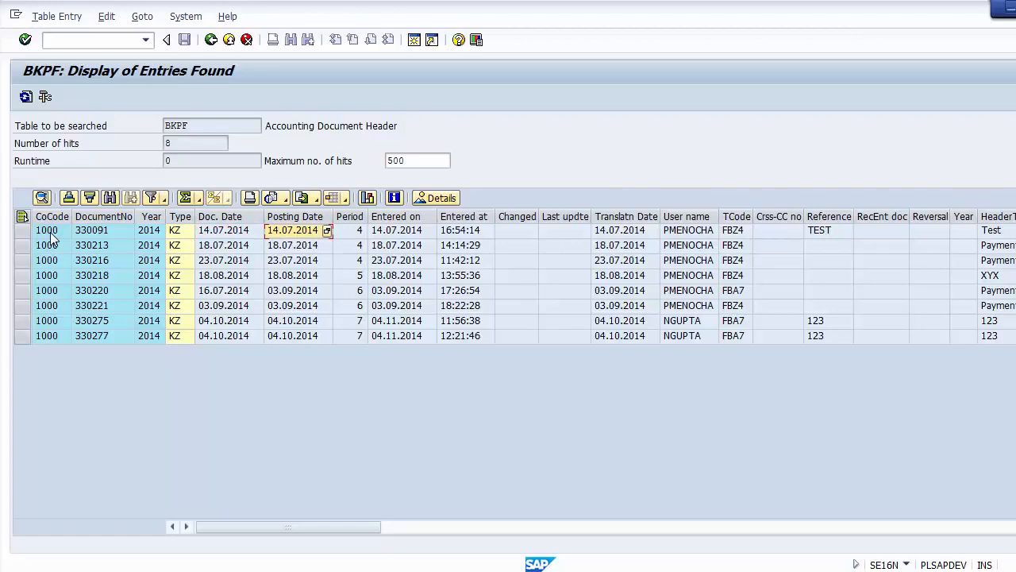
pyautogui.press('Tab')
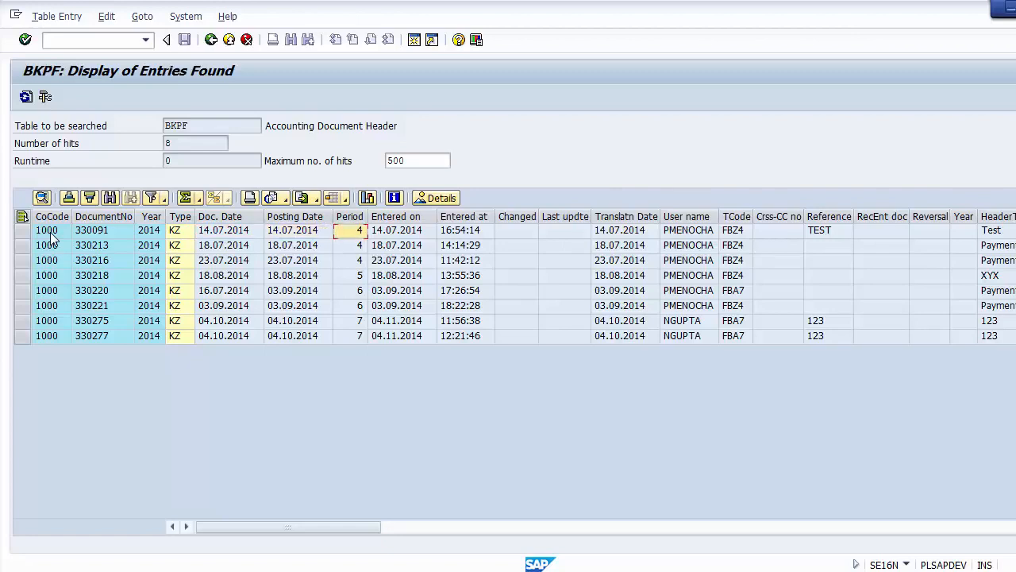
pyautogui.press('Tab')
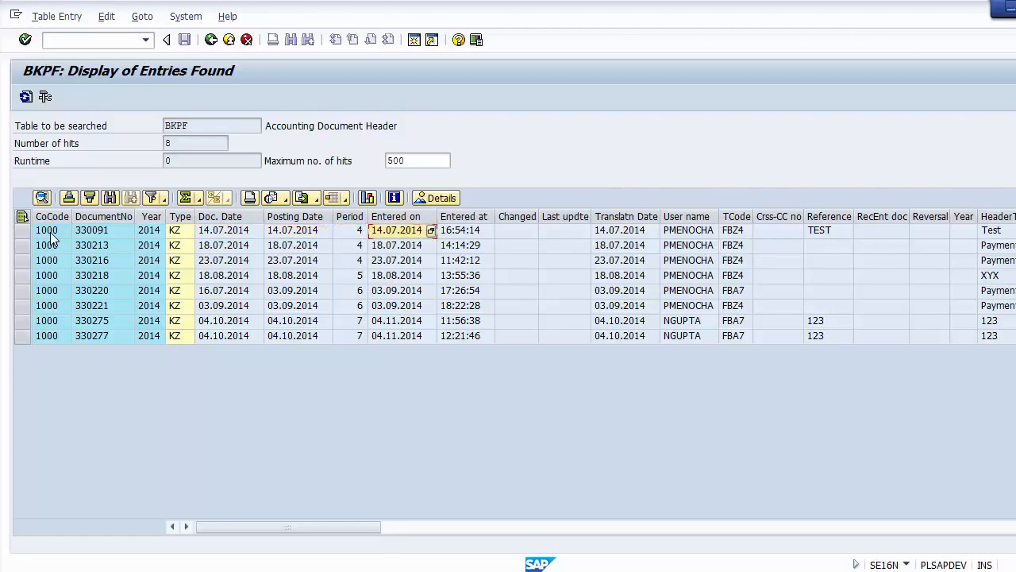
pyautogui.press('Tab')
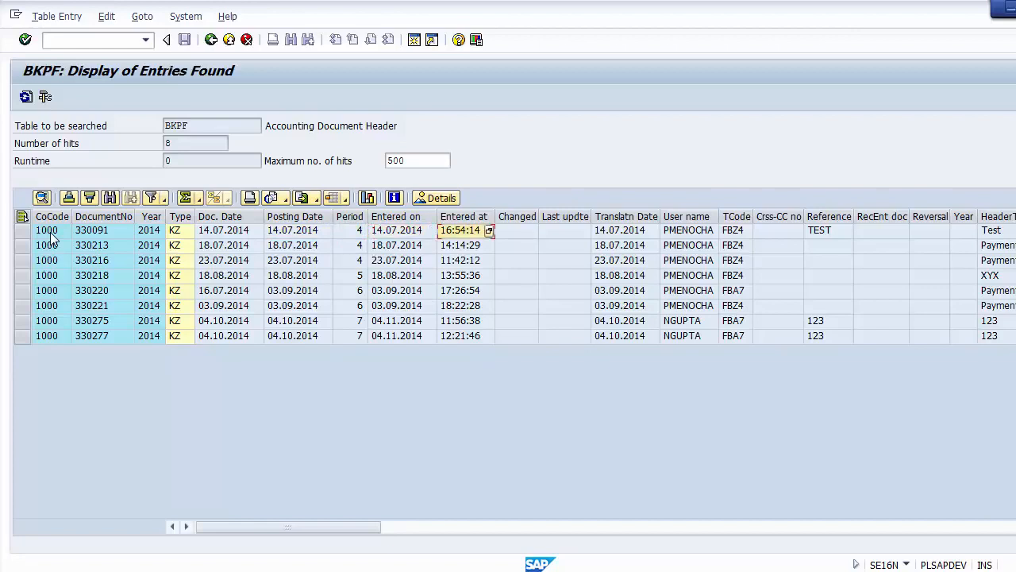
pyautogui.press('Tab')
pyautogui.press('Tab')
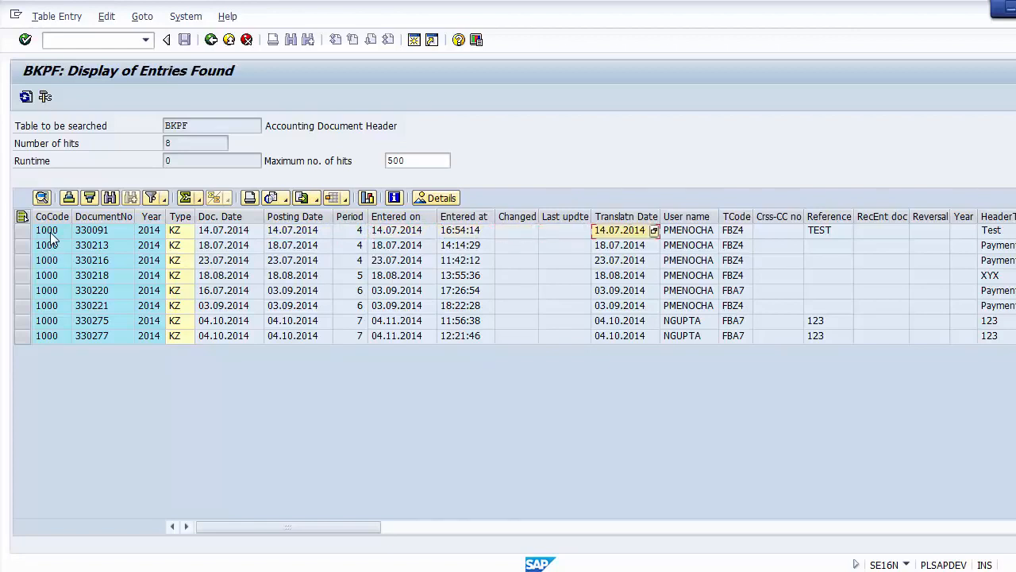
pyautogui.press('Tab')
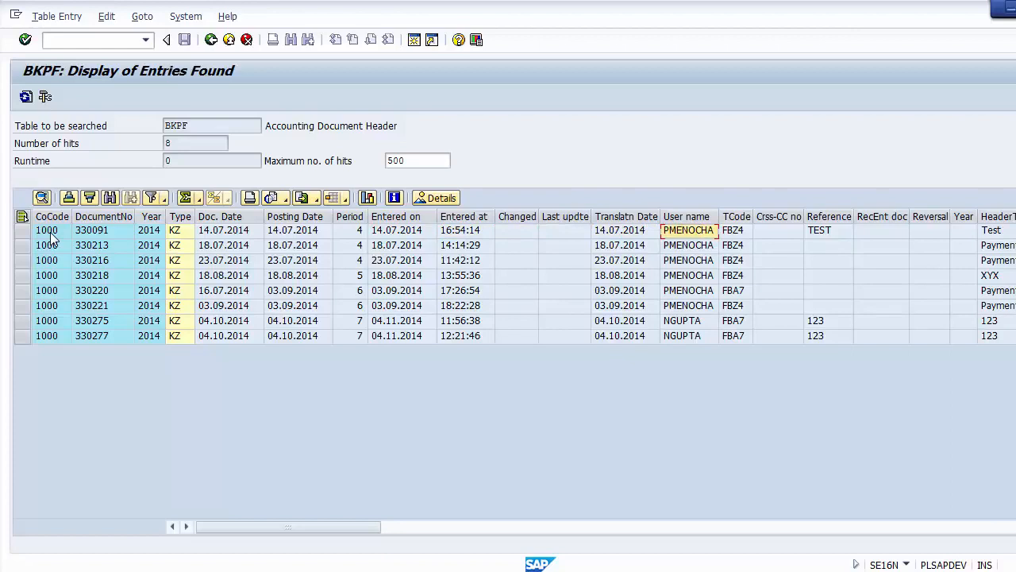
pyautogui.press('Tab')
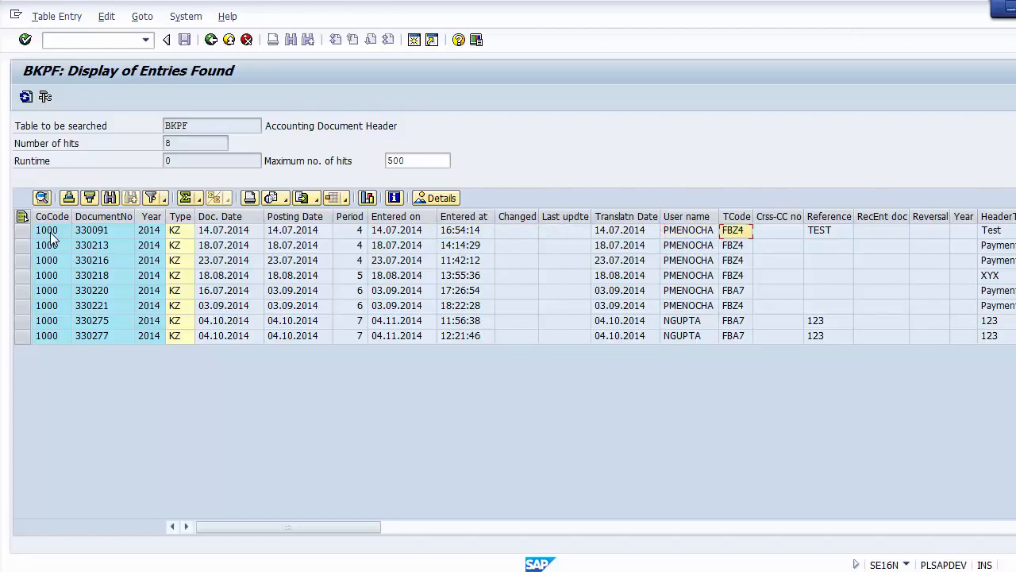
# Examine the reference, reversal, header text, currency and exchange rate columns for document 330091
pyautogui.press('Tab')
pyautogui.press('Tab')
pyautogui.press('Tab')
pyautogui.press('Tab')
pyautogui.press('Tab')
pyautogui.press('Tab')
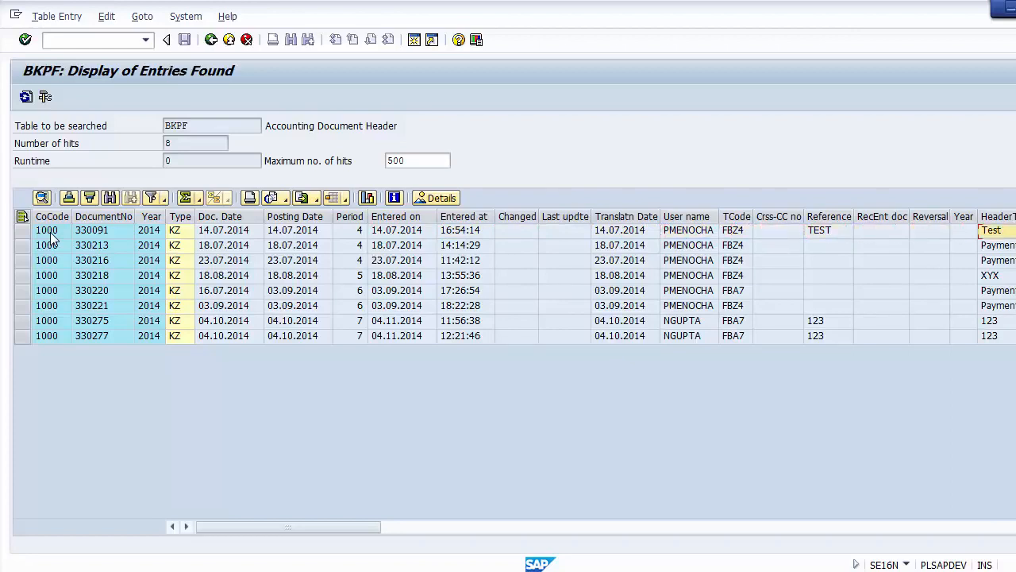
pyautogui.press('Tab')
pyautogui.press('Tab')
pyautogui.press('Tab')
pyautogui.press('Tab')
pyautogui.press('Tab')
pyautogui.press('Tab')
pyautogui.press('Tab')
pyautogui.press('Tab')
pyautogui.press('Tab')
pyautogui.press('Tab')
pyautogui.press('Tab')
pyautogui.press('Tab')
pyautogui.press('Tab')
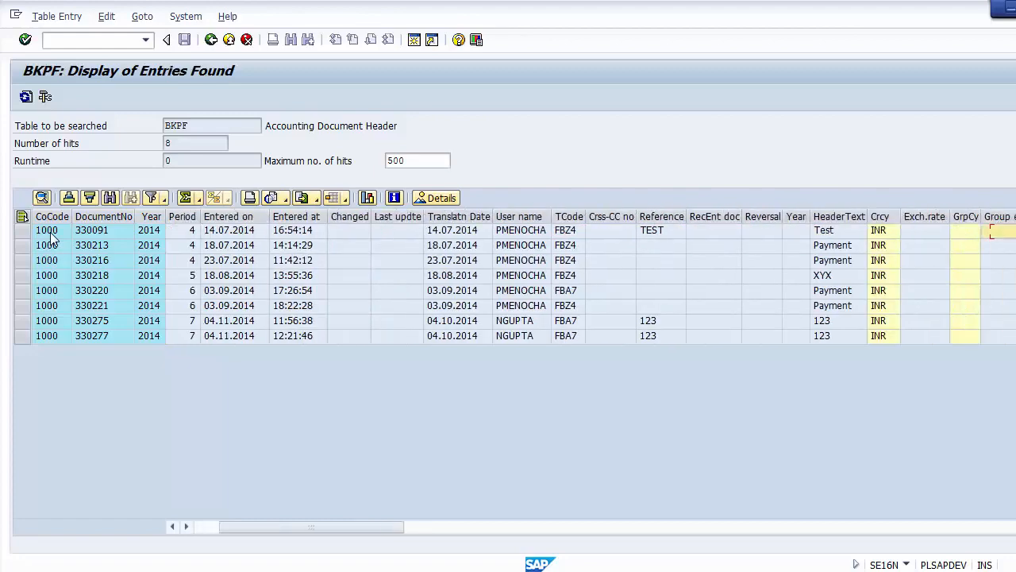
# Examine the reference transaction and reference key columns for document 330091
pyautogui.press('Tab')
pyautogui.press('Tab')
pyautogui.press('Tab')
pyautogui.press('Tab')
pyautogui.press('Tab')
pyautogui.press('Tab')
pyautogui.press('Tab')
pyautogui.press('Tab')
pyautogui.press('Tab')
pyautogui.press('Tab')
pyautogui.press('Tab')
pyautogui.press('Tab')
pyautogui.press('Tab')
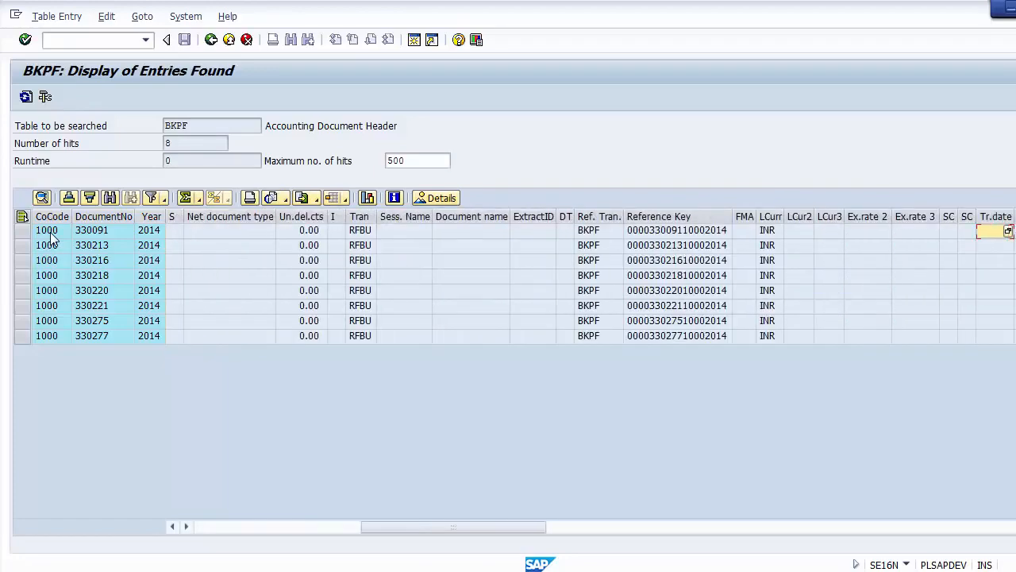
pyautogui.hotkey('shift', 'Tab')
pyautogui.press('Left')
pyautogui.press('Left')
pyautogui.press('Left')
pyautogui.press('Left')
pyautogui.press('Left')
pyautogui.press('Left')
pyautogui.press('Left')
pyautogui.press('Left')
pyautogui.press('Left')
pyautogui.press('Right')
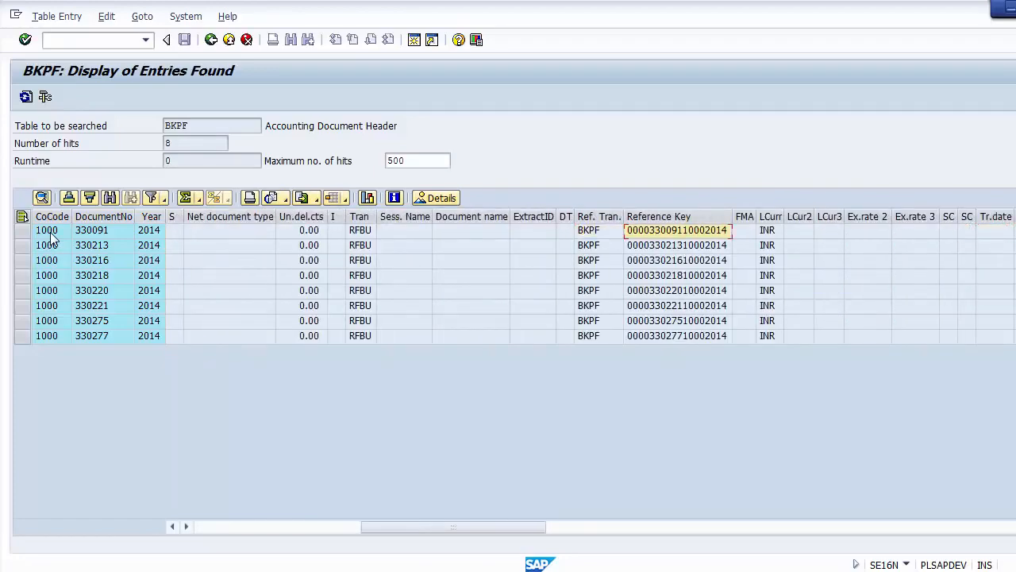
# Look through the remaining BKPF columns, from local currency and exchange rates through reversal and ledger group to the final fields
pyautogui.press('Right')
pyautogui.press('Right')
pyautogui.press('Right')
pyautogui.press('Right')
pyautogui.press('Right')
pyautogui.press('Right')
pyautogui.press('Right')
pyautogui.press('Right')
pyautogui.press('Right')
pyautogui.press('Right')
pyautogui.press('Right')
pyautogui.press('Right')
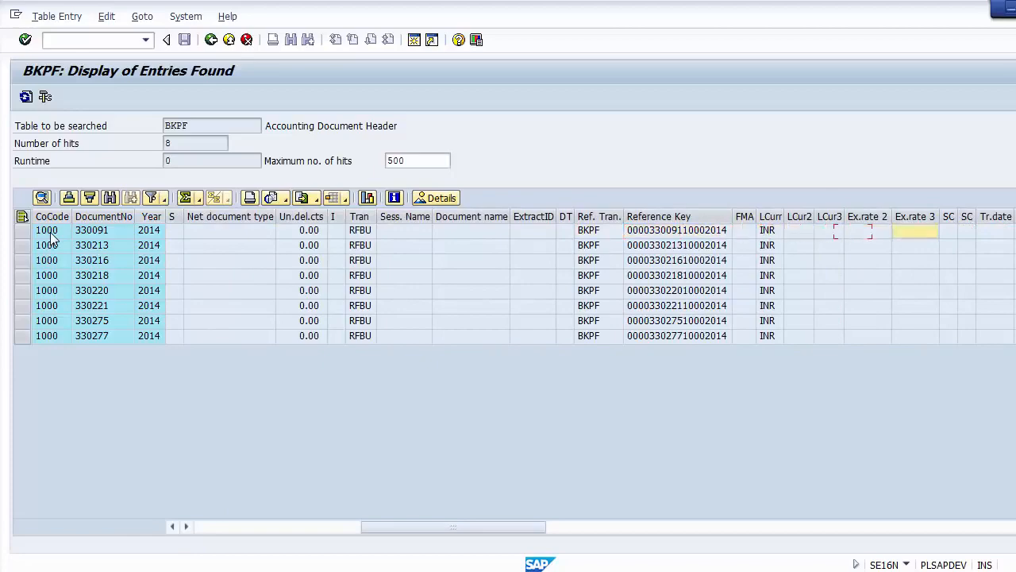
pyautogui.press('Right')
pyautogui.press('Right')
pyautogui.press('Right')
pyautogui.press('Right')
pyautogui.press('Right')
pyautogui.press('Right')
pyautogui.press('Right')
pyautogui.press('Right')
pyautogui.press('Right')
pyautogui.press('Right')
pyautogui.press('Right')
pyautogui.press('Right')
pyautogui.press('Right')
pyautogui.press('Right')
pyautogui.press('Right')
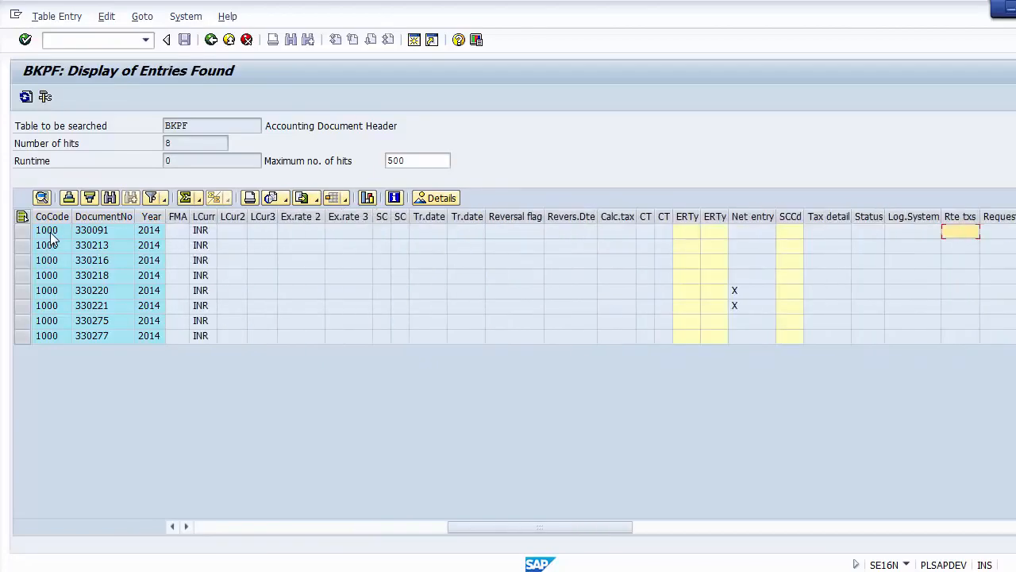
pyautogui.press('Right')
pyautogui.press('Right')
pyautogui.press('Right')
pyautogui.press('Right')
pyautogui.press('Right')
pyautogui.press('Right')
pyautogui.press('Right')
pyautogui.press('Right')
pyautogui.press('Right')
pyautogui.press('Right')
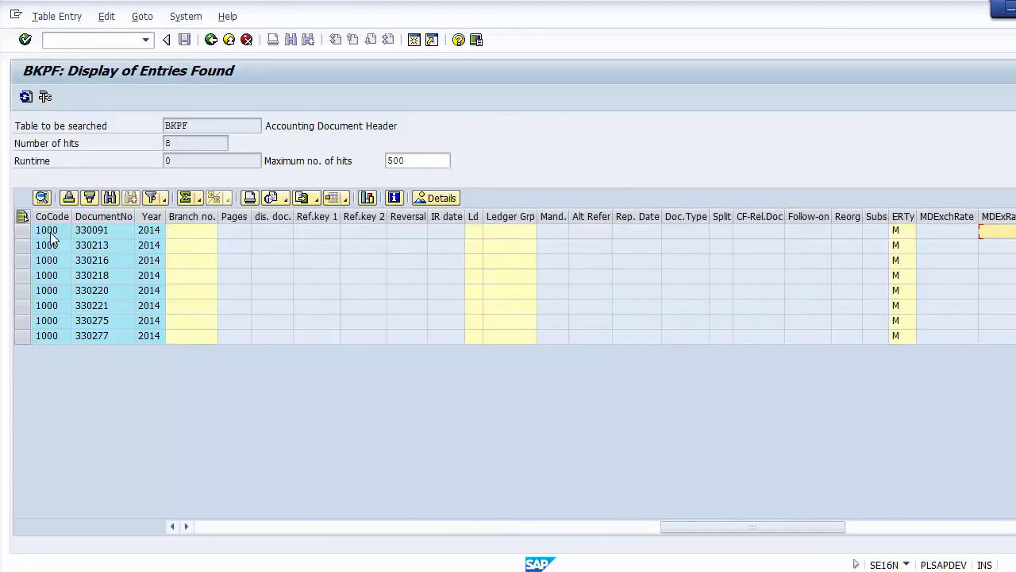
pyautogui.press('Right')
pyautogui.press('Right')
pyautogui.press('Right')
pyautogui.press('Right')
pyautogui.press('Right')
pyautogui.press('Right')
pyautogui.press('Right')
pyautogui.press('Right')
pyautogui.press('Right')
pyautogui.press('Right')
pyautogui.press('Right')
pyautogui.press('Right')
pyautogui.press('Right')
pyautogui.press('Right')
pyautogui.press('Right')
pyautogui.press('Right')
pyautogui.press('Right')
pyautogui.press('Right')
pyautogui.press('Right')
pyautogui.press('Right')
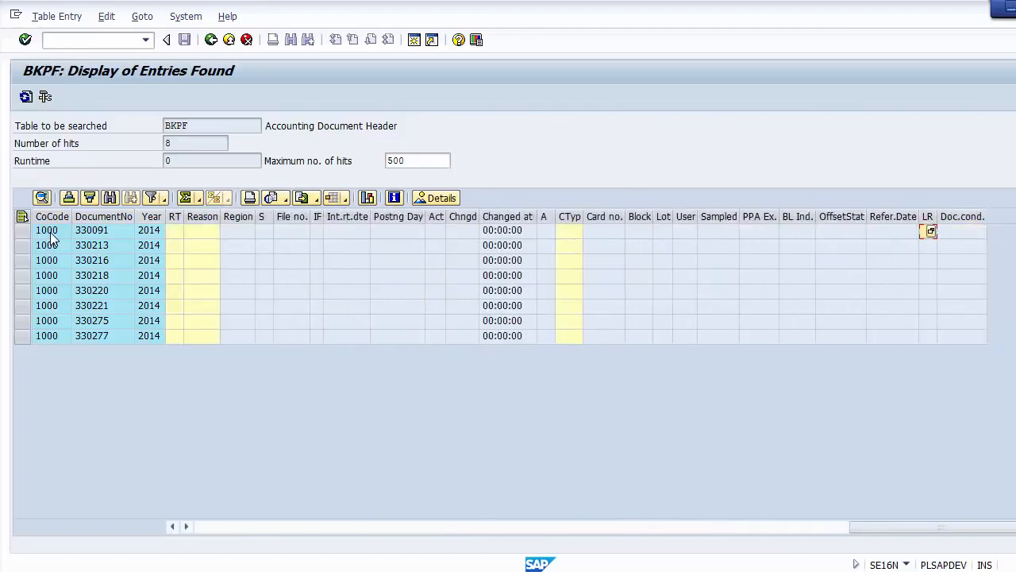
# Go back through the BKPF columns to document 330091's company code and leave the results list
pyautogui.press('Left')
pyautogui.press('Left')
pyautogui.press('Left')
pyautogui.press('Left')
pyautogui.press('Left')
pyautogui.press('Left')
pyautogui.press('Left')
pyautogui.press('Left')
pyautogui.press('Left')
pyautogui.press('Left')
pyautogui.press('Left')
pyautogui.press('Left')
pyautogui.press('Left')
pyautogui.press('Left')
pyautogui.press('Left')
pyautogui.press('Left')
pyautogui.press('Left')
pyautogui.press('Left')
pyautogui.press('Left')
pyautogui.press('Left')
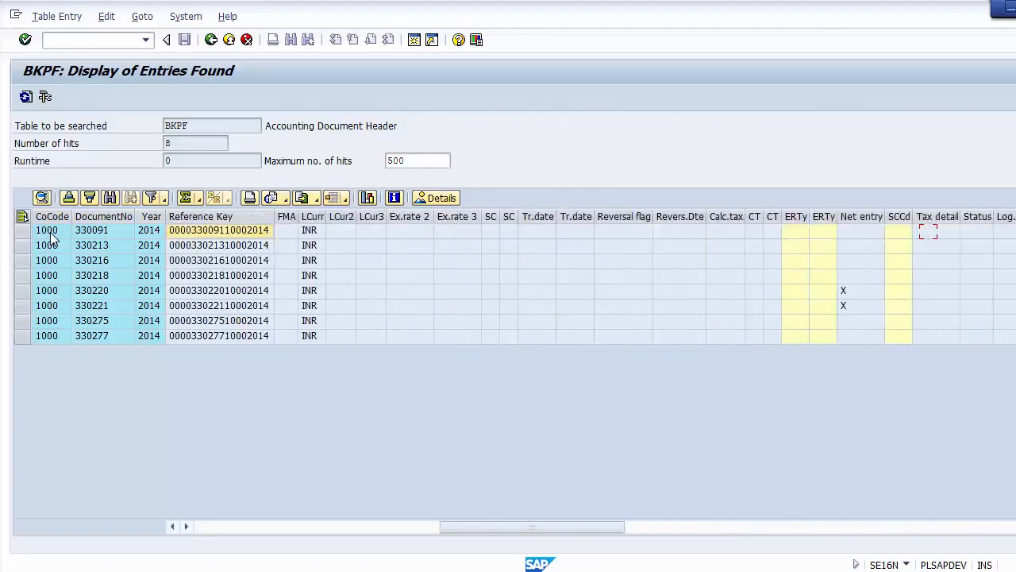
pyautogui.press('Left')
pyautogui.press('Left')
pyautogui.press('Left')
pyautogui.press('Left')
pyautogui.press('Left')
pyautogui.press('Left')
pyautogui.press('Left')
pyautogui.press('Left')
pyautogui.press('Left')
pyautogui.press('Left')
pyautogui.press('Left')
pyautogui.press('Left')
pyautogui.press('Left')
pyautogui.press('Left')
pyautogui.press('Left')
pyautogui.press('Left')
pyautogui.press('Left')
pyautogui.press('Left')
pyautogui.press('Left')
pyautogui.press('Left')
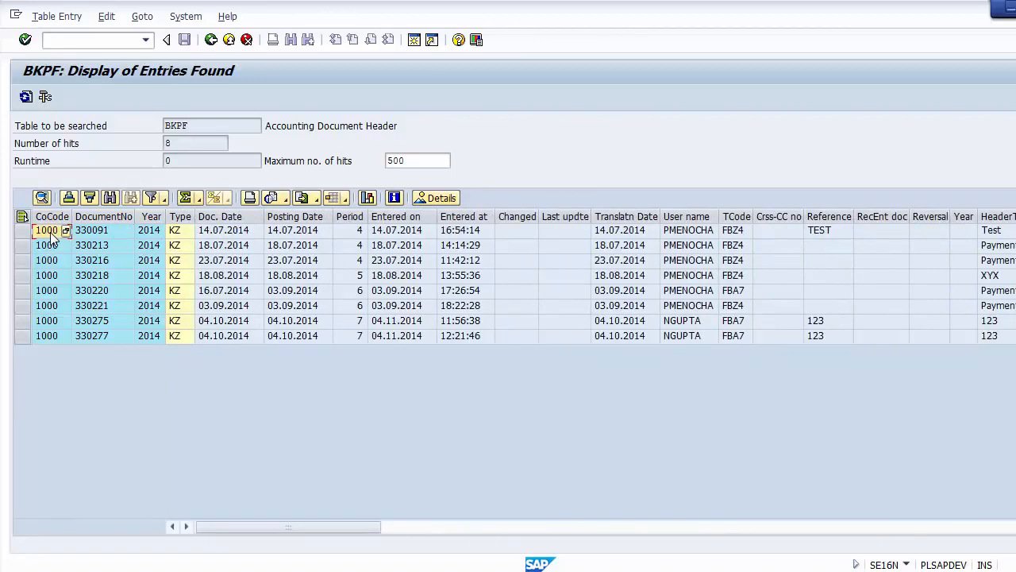
pyautogui.click(229, 40)
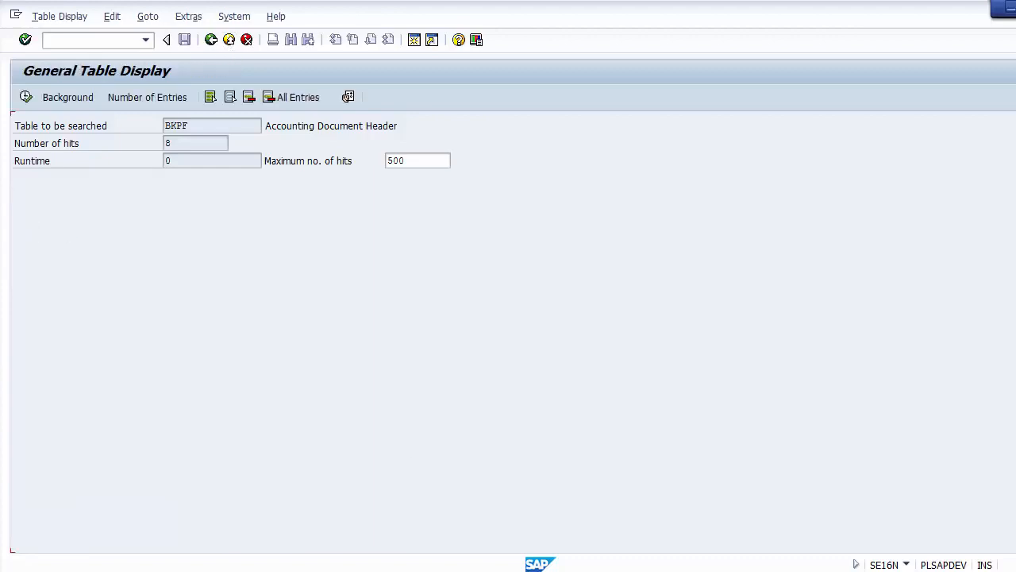
# Switch to PowerPoint and highlight the BSEG and BKPF entries on the Transaction Data Tables slide
pyautogui.hotkey('alt', 'Tab')
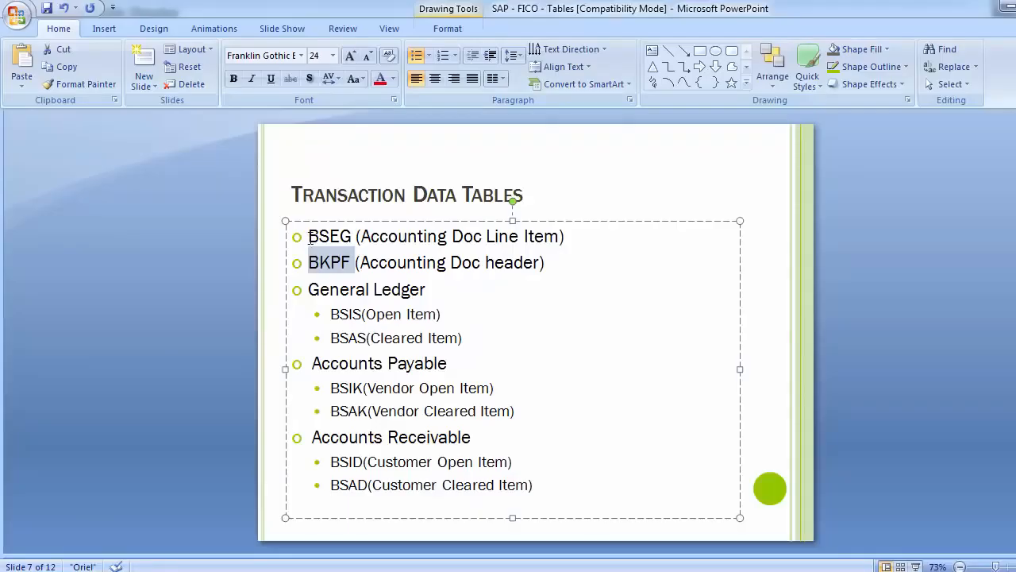
pyautogui.moveTo(310, 237); pyautogui.dragTo(576, 265)
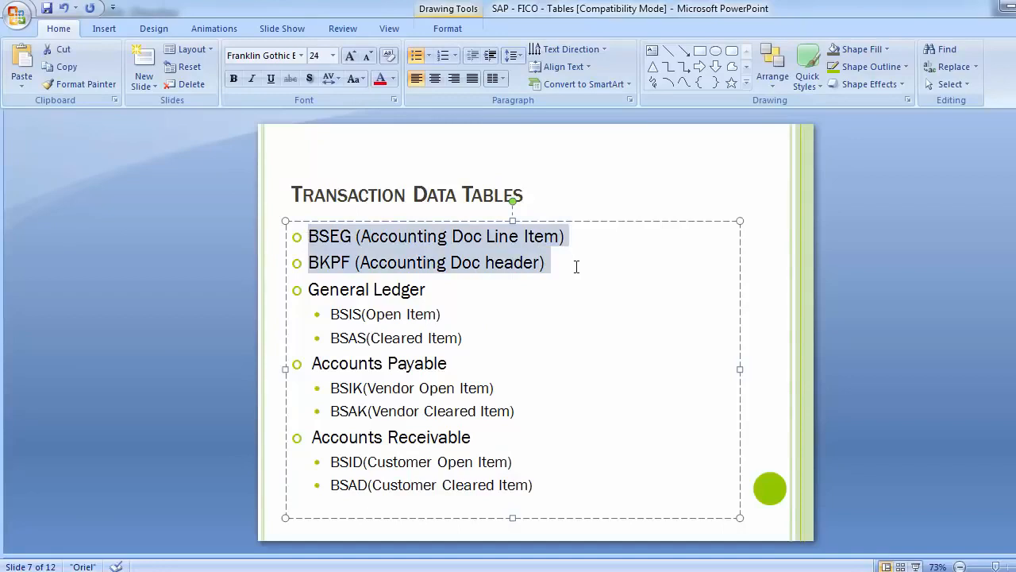
pyautogui.click(166, 319)
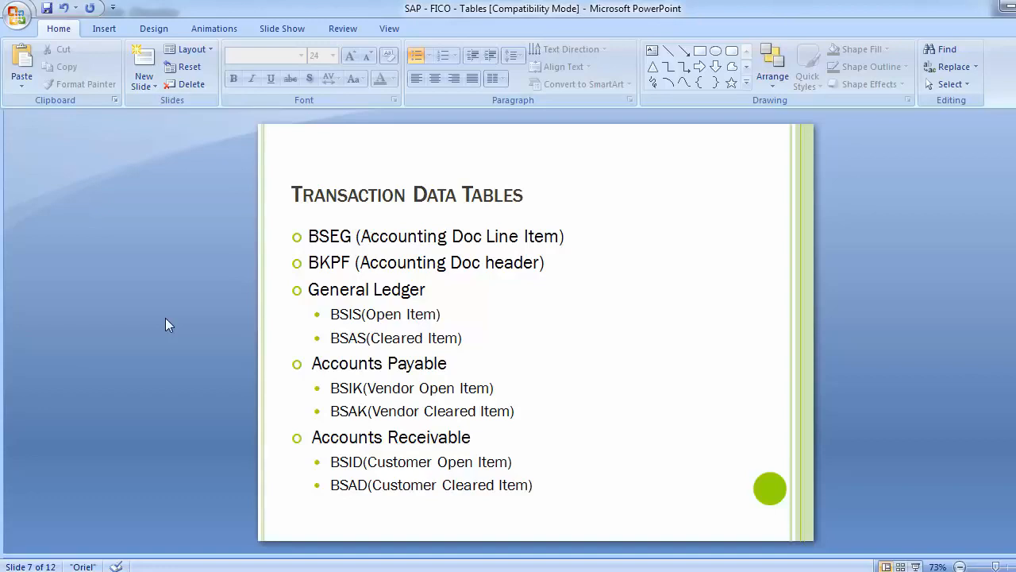
# Switch to SAP and examine the selection criteria of table BSIS with company code 1000, leaving the transaction without running the query
pyautogui.hotkey('alt', 'Tab')
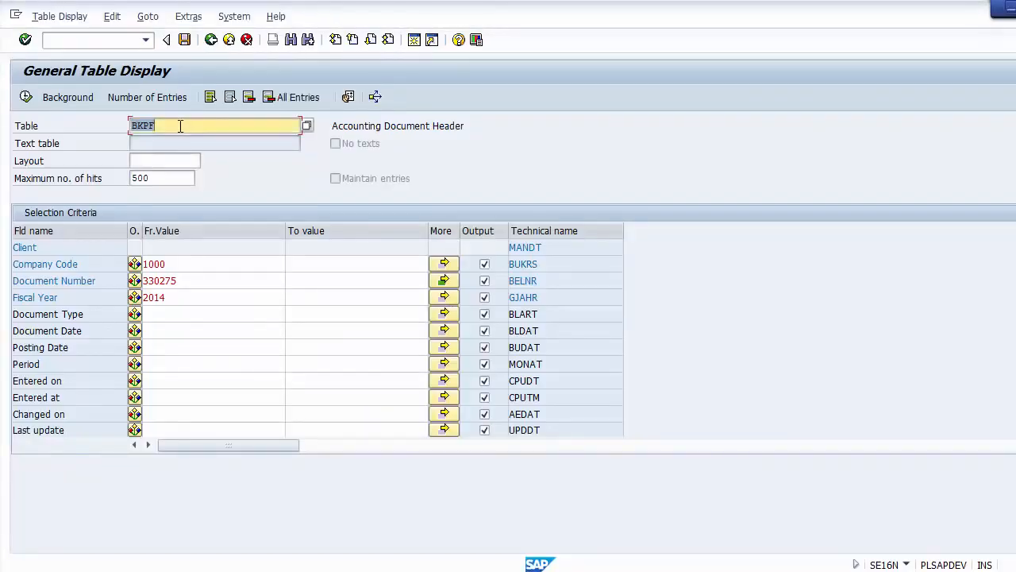
pyautogui.write('BSIS')
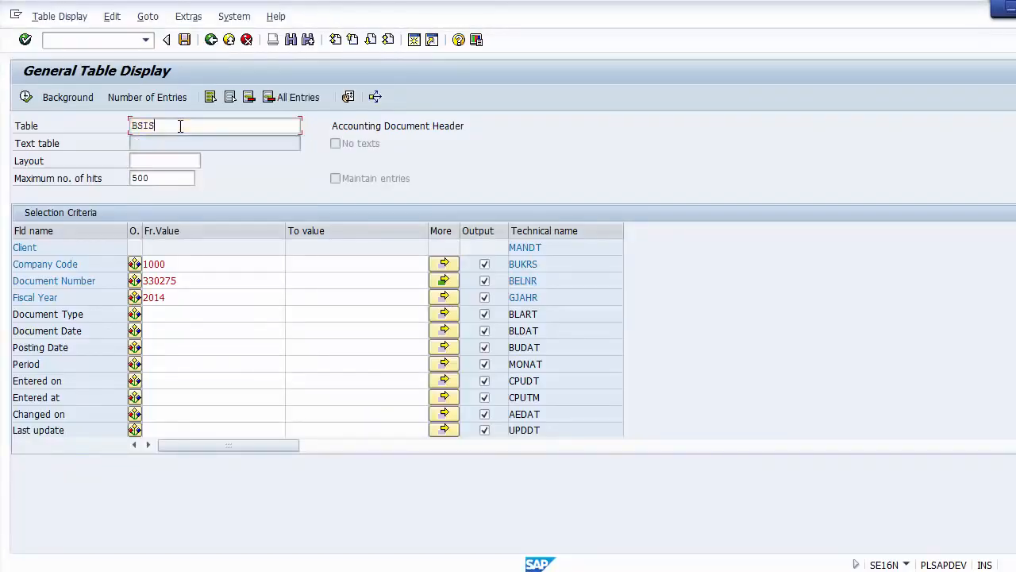
pyautogui.press('Return')
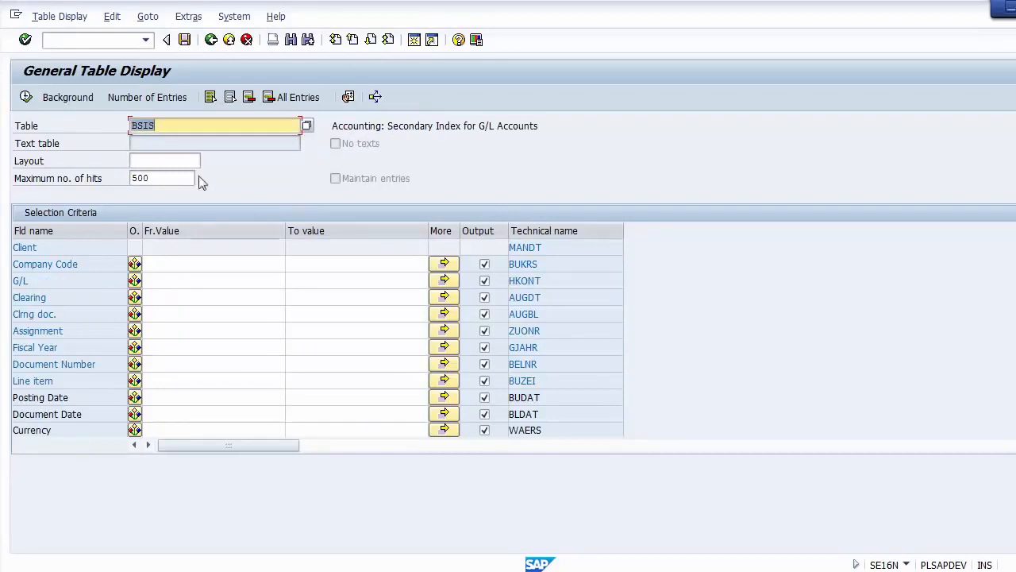
pyautogui.click(166, 264)
pyautogui.write('1000')
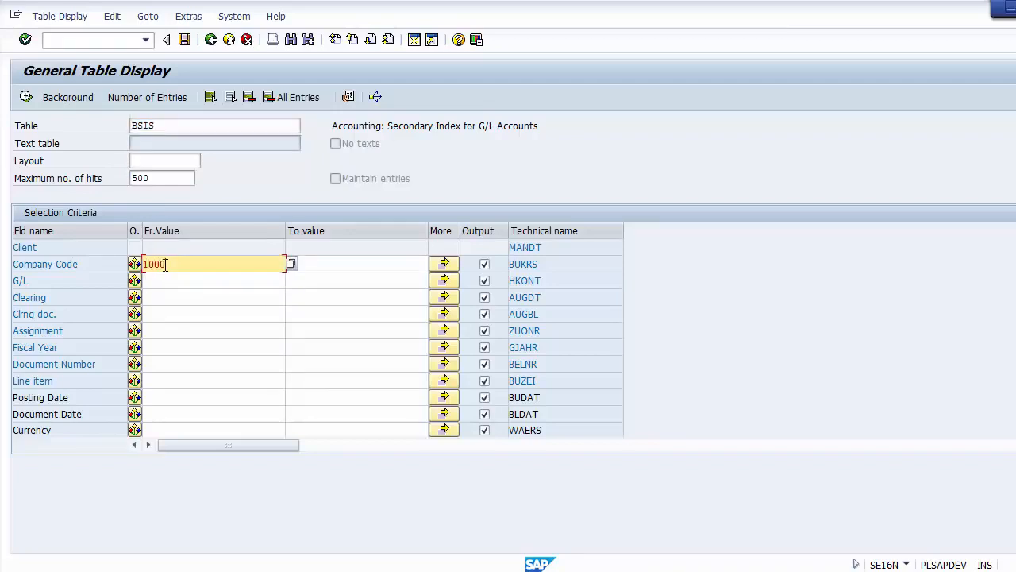
pyautogui.click(169, 283)
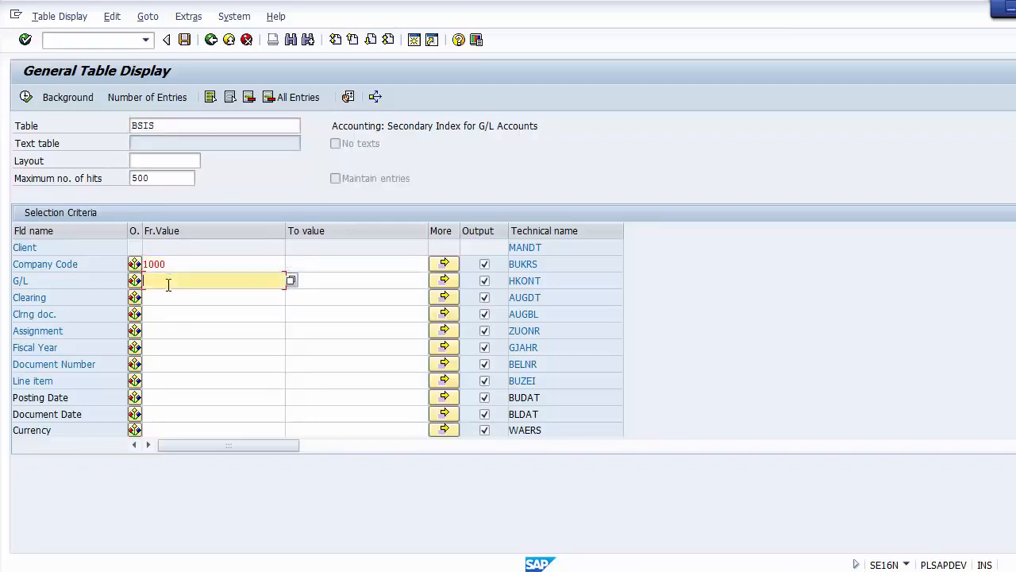
pyautogui.click(150, 364)
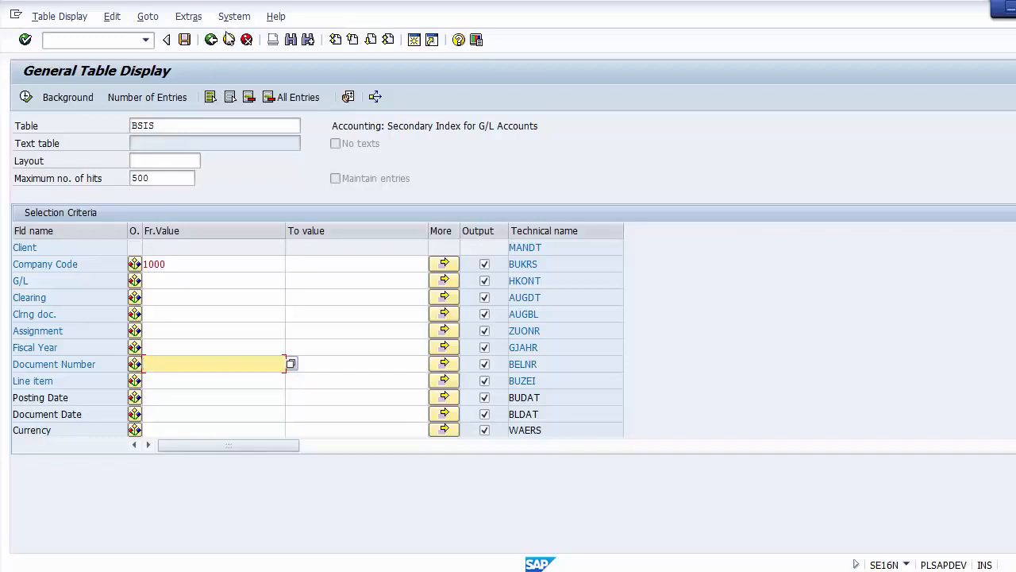
pyautogui.click(229, 39)
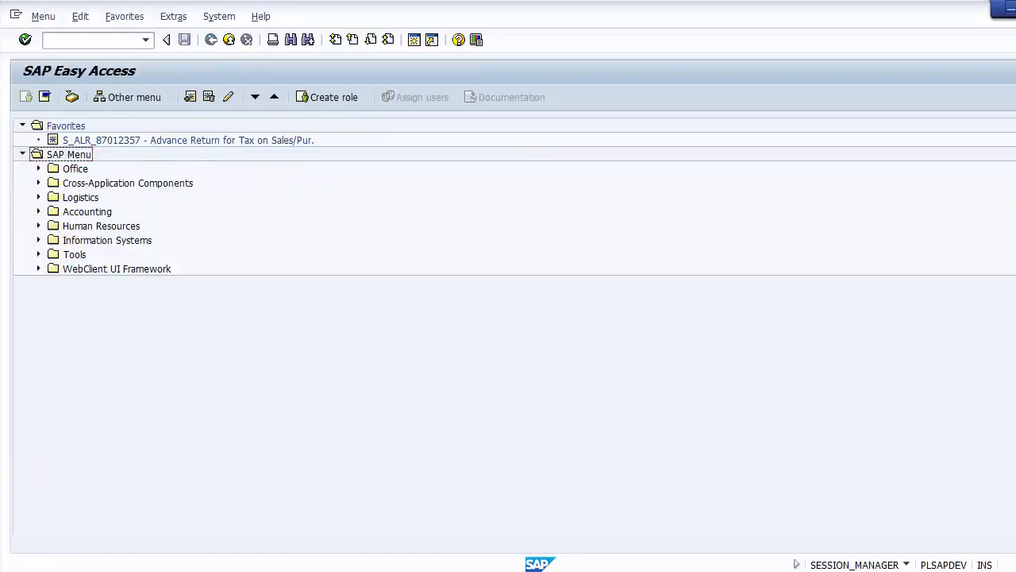
# Switch to PowerPoint and point out the Accounts Payable and Accounts Receivable table groups on the Transaction Data Tables slide
pyautogui.hotkey('alt', 'Tab')
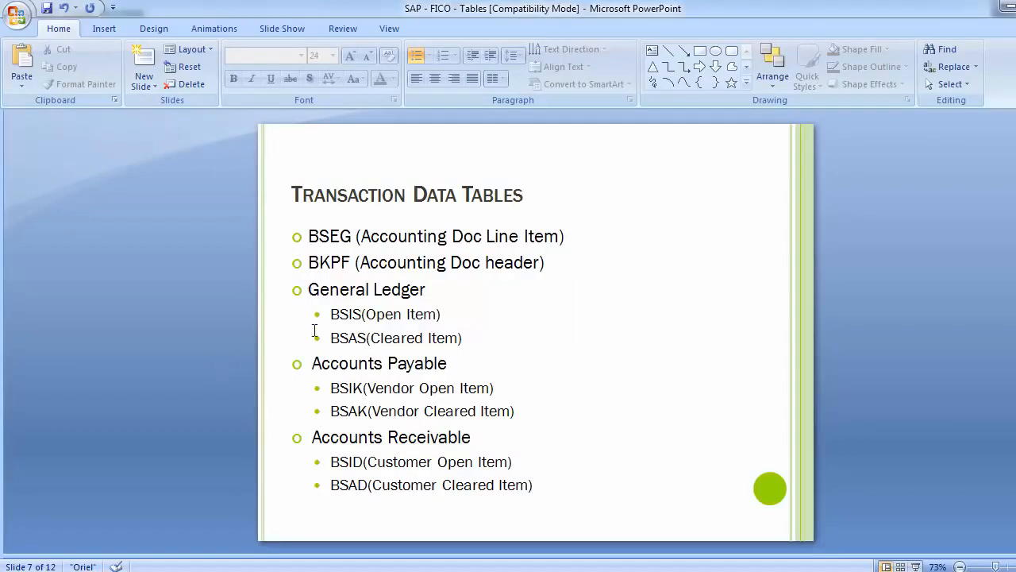
pyautogui.click(313, 363)
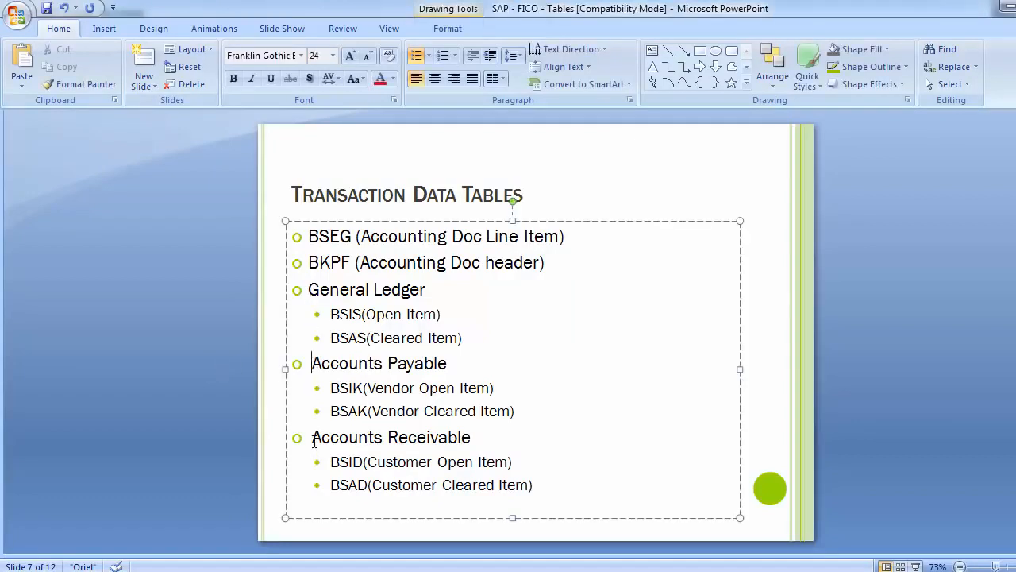
pyautogui.click(314, 438)
pyautogui.click(161, 372)
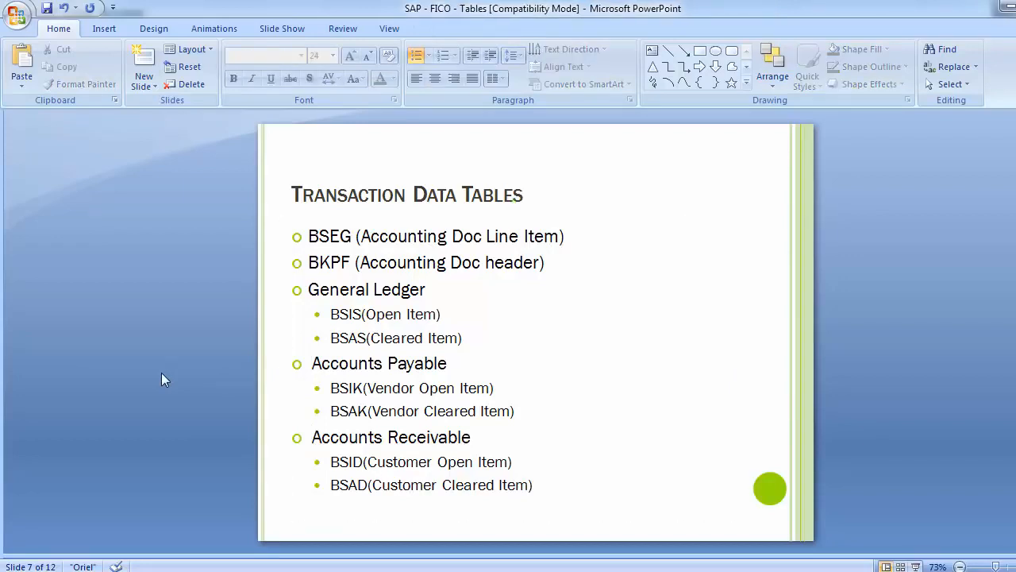
# Show slide 8 with the Banking and Assets Accounting tables and highlight the PAYR entry
pyautogui.scroll(-1, 161, 372)
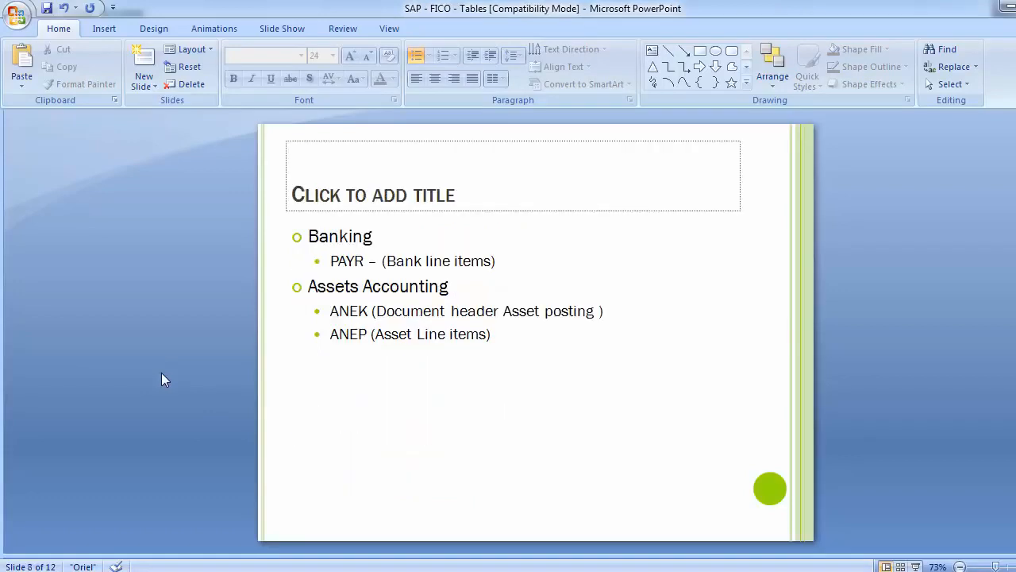
pyautogui.click(332, 262)
pyautogui.keyDown('shift'); pyautogui.click(364, 264); pyautogui.keyUp('shift')
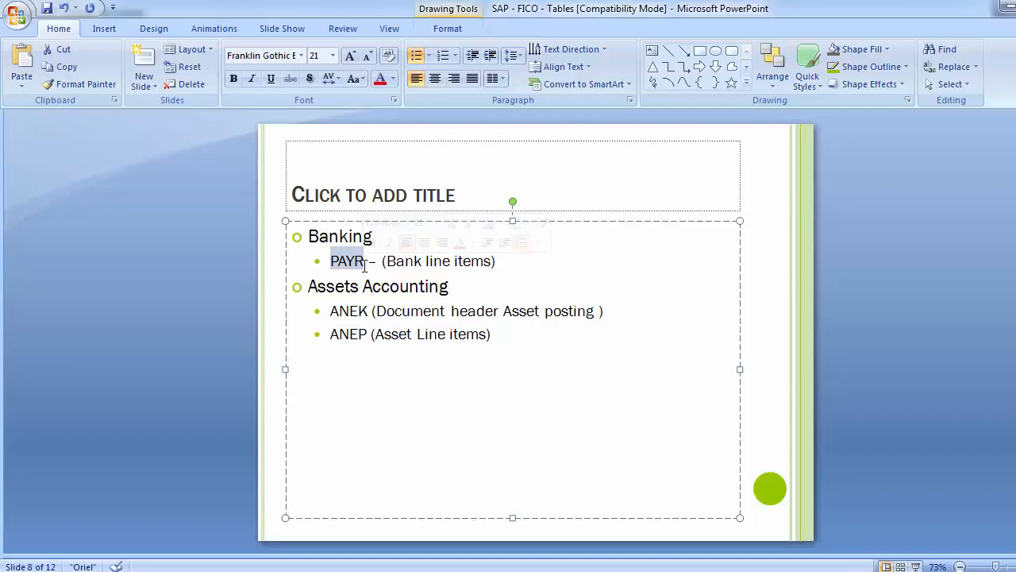
# Switch to SAP, start transaction SE16N and load table PAYR
pyautogui.hotkey('alt', 'Tab')
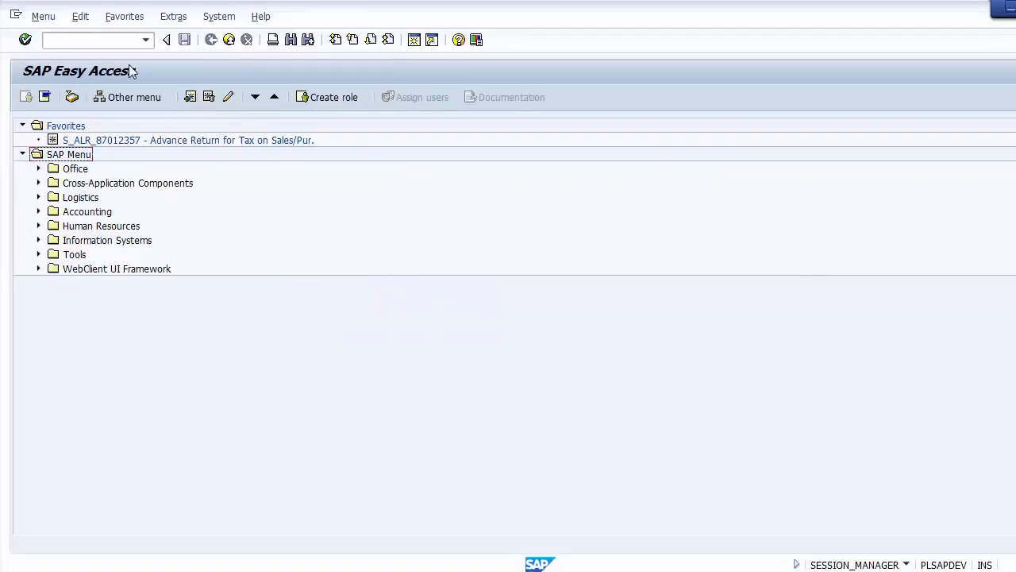
pyautogui.click(115, 45)
pyautogui.write('SE16N')
pyautogui.press('Return')
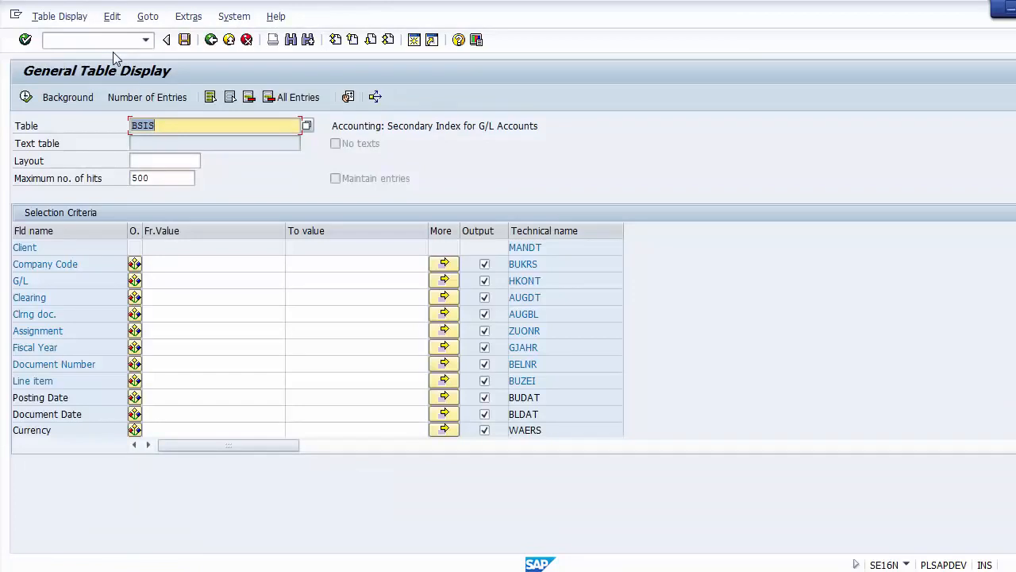
pyautogui.write('PAYR')
pyautogui.press('Return')
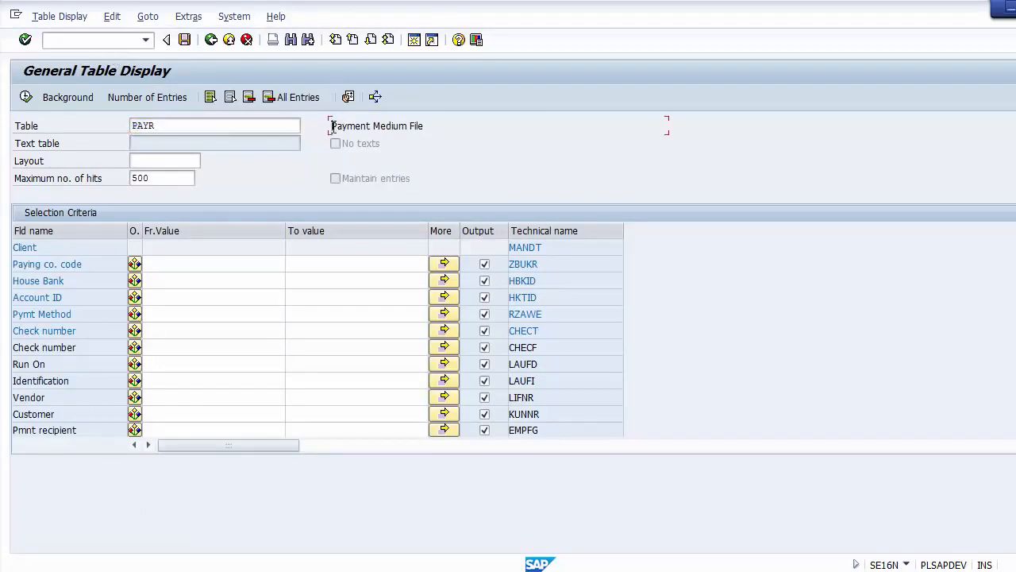
# Highlight the PAYR table's description and set the paying company code criterion to 1000
pyautogui.moveTo(332, 121); pyautogui.dragTo(492, 117)
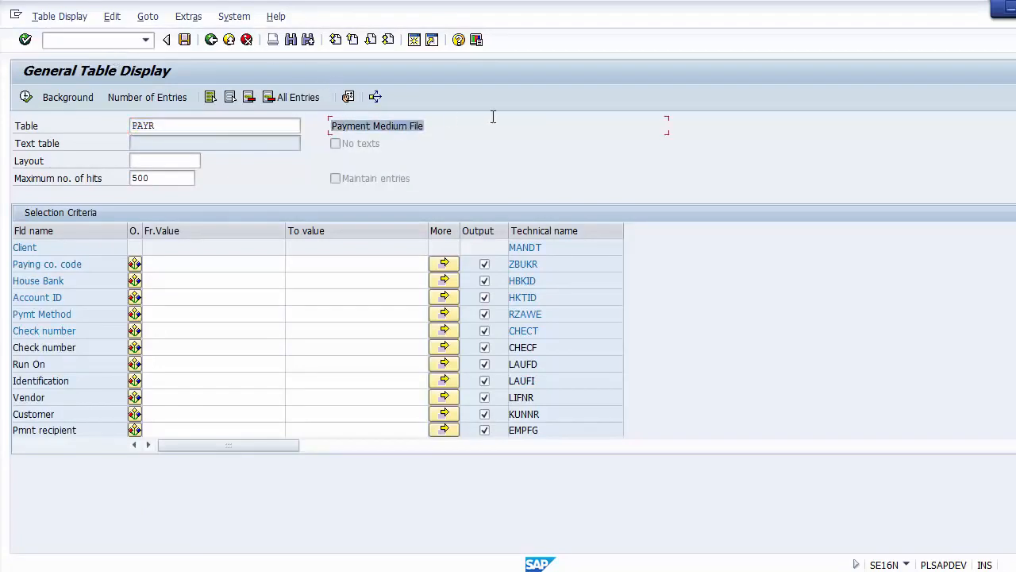
pyautogui.click(177, 263)
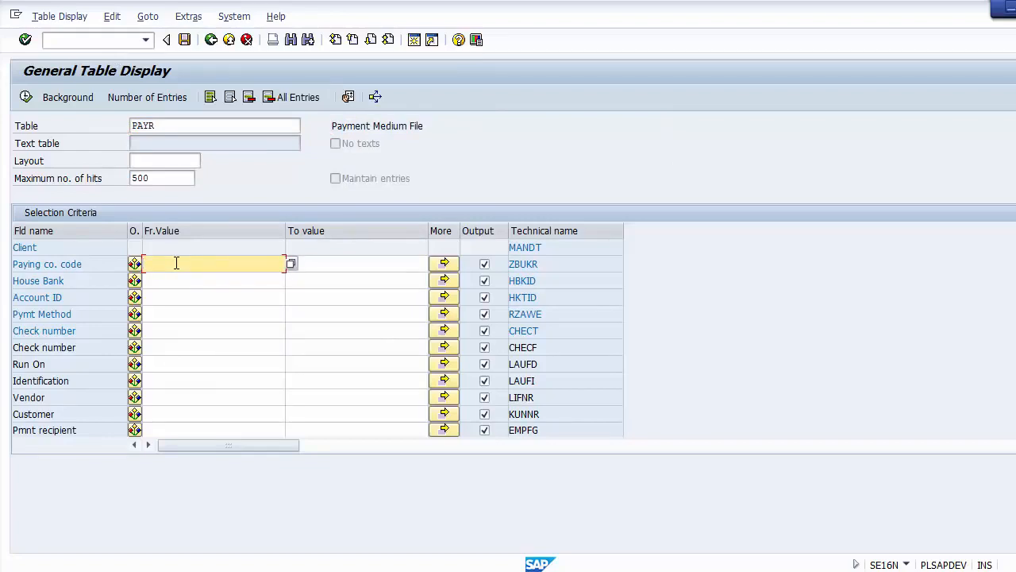
pyautogui.write('1000')
# Examine the PAYR selection criteria for house bank, vendor, customer, payment run and check numbers
pyautogui.click(176, 279)
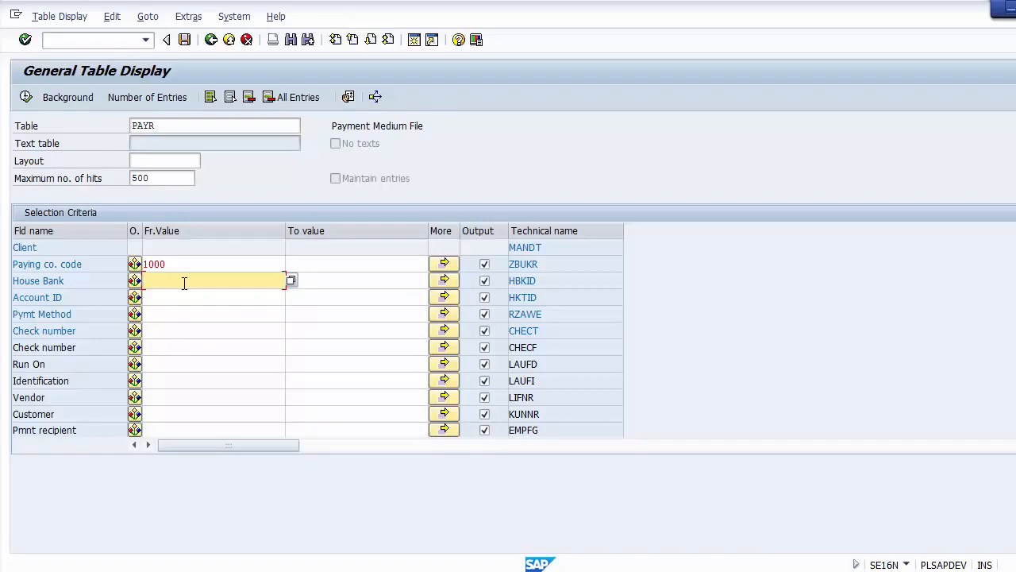
pyautogui.click(182, 398)
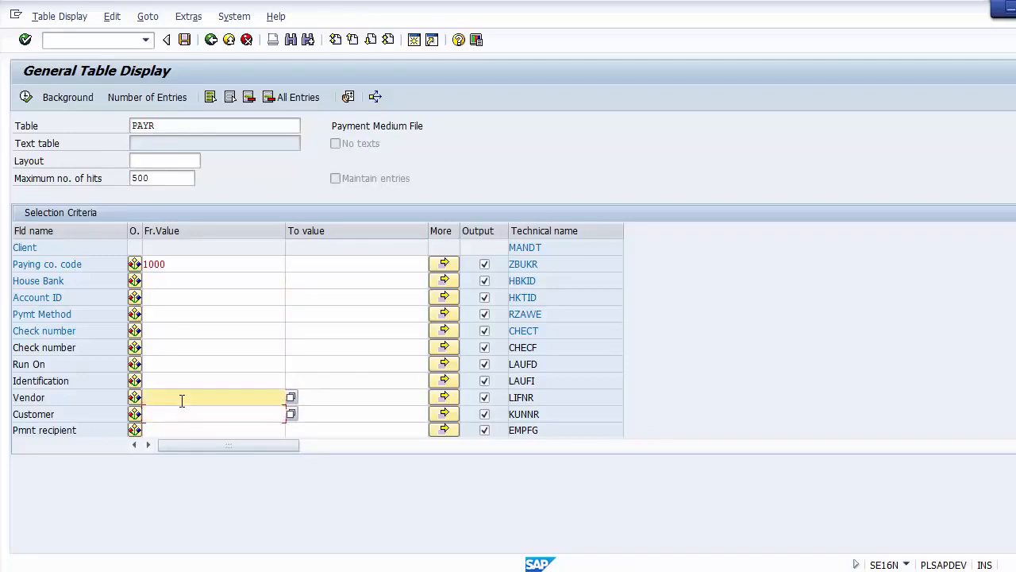
pyautogui.press('Down')
pyautogui.press('Up')
pyautogui.press('Up')
pyautogui.press('Up')
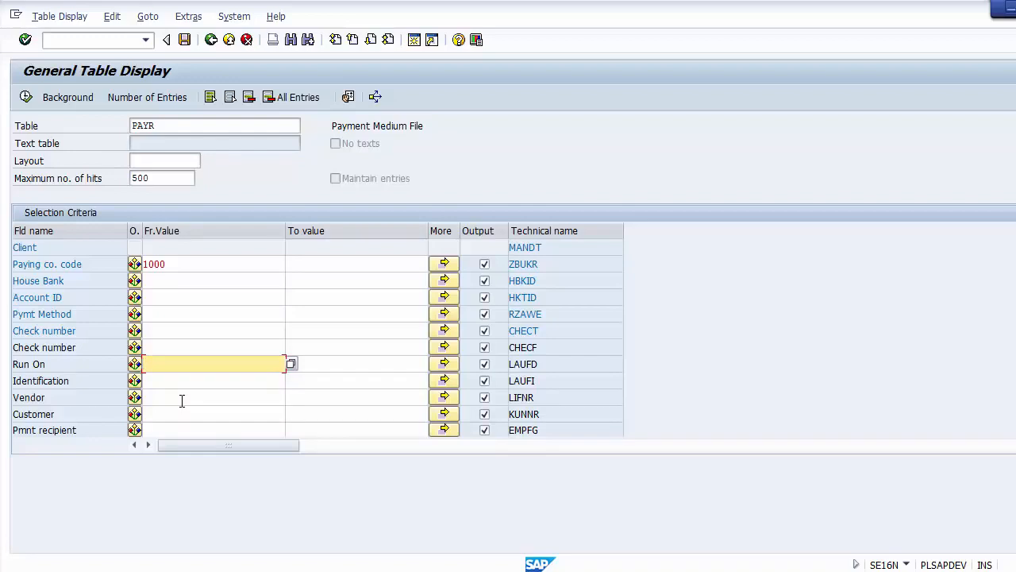
pyautogui.press('Up')
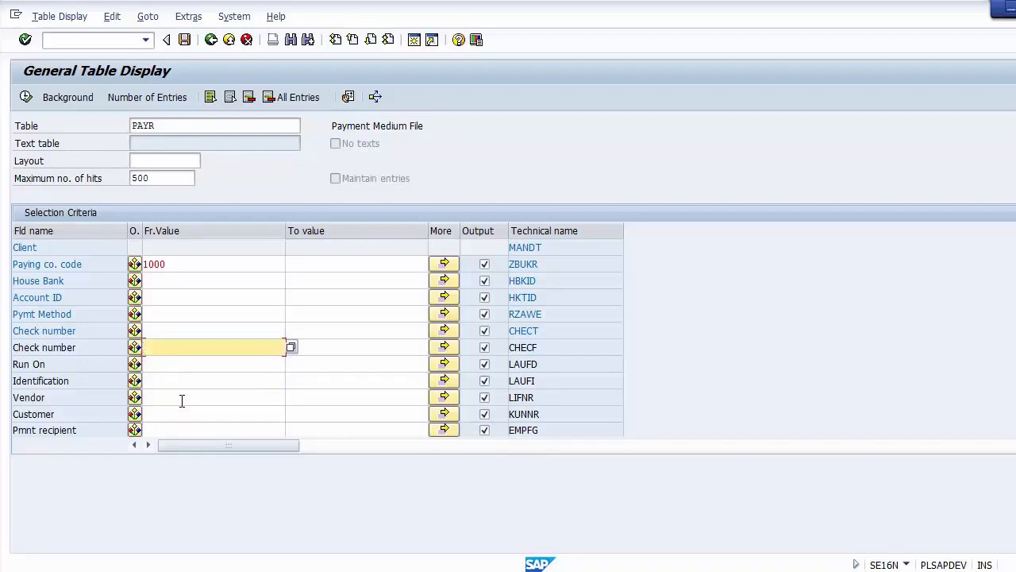
pyautogui.press('Up')
pyautogui.press('Down')
pyautogui.press('Up')
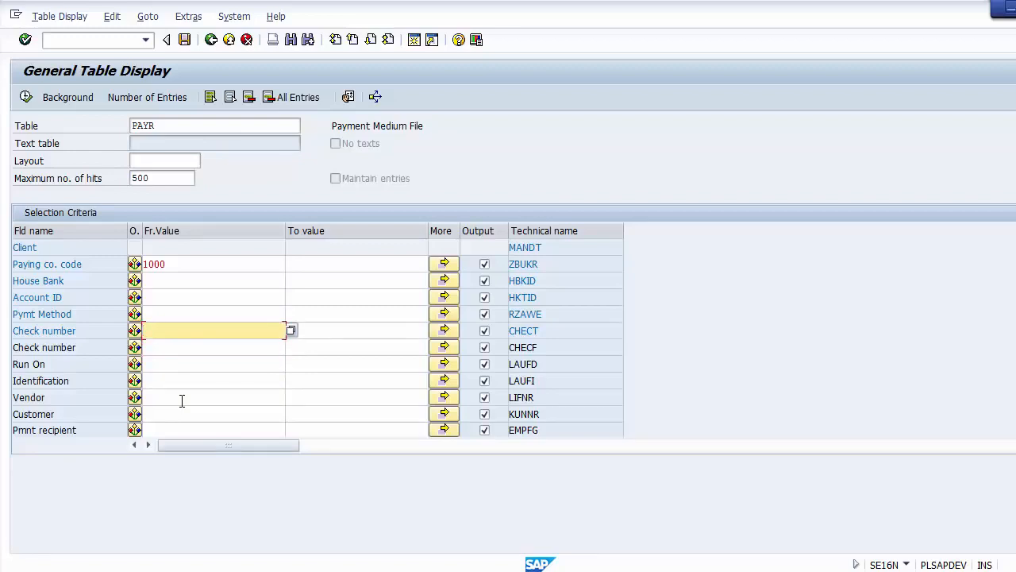
# Look over the further PAYR criteria from G/L account number to paid check and return to the house bank and check number fields
pyautogui.press('Down')
pyautogui.press('Down')
pyautogui.press('Down')
pyautogui.press('Down')
pyautogui.press('Down')
pyautogui.press('Down')
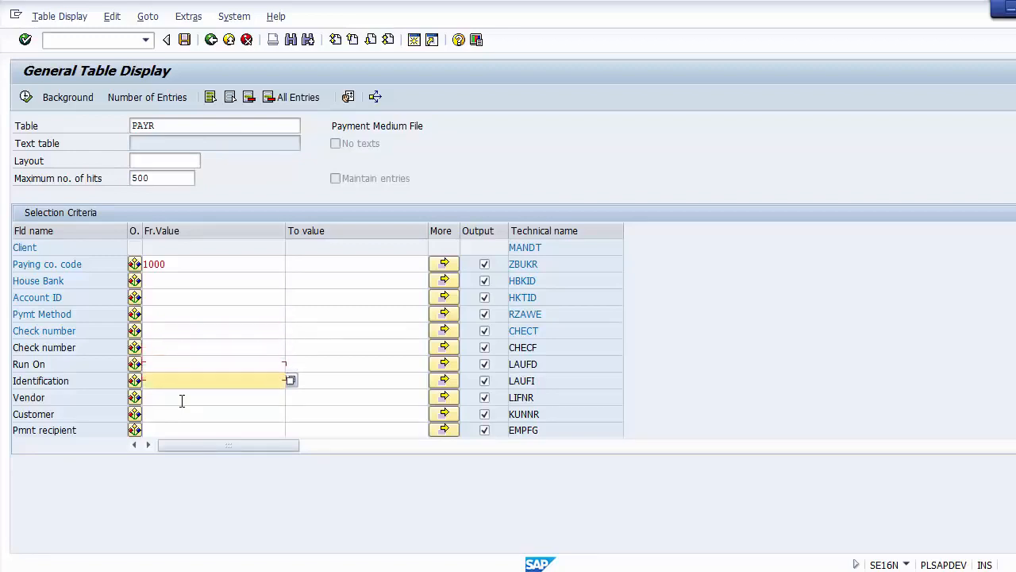
pyautogui.press('Down')
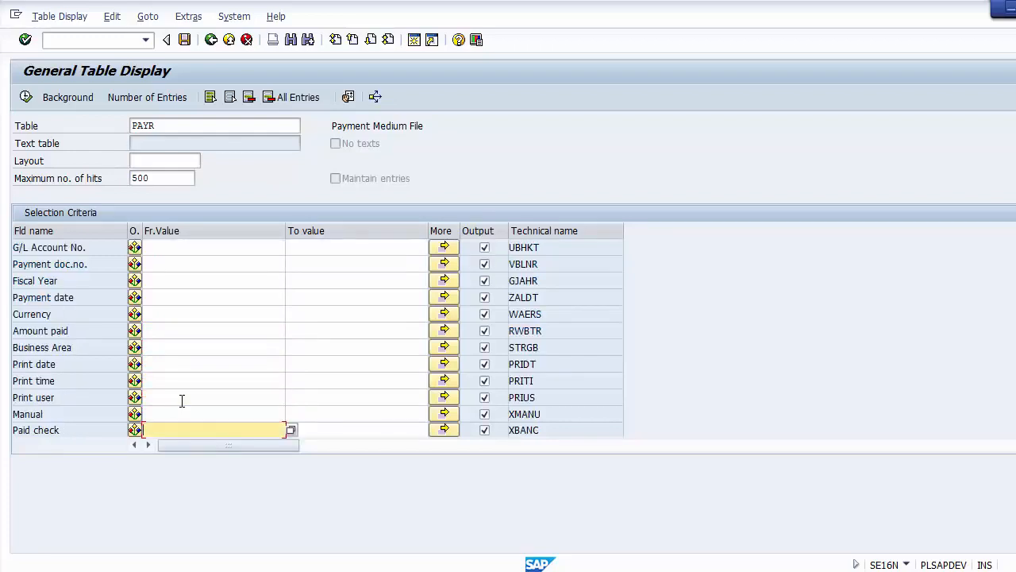
pyautogui.press('Up')
pyautogui.press('Up')
pyautogui.press('Up')
pyautogui.press('Up')
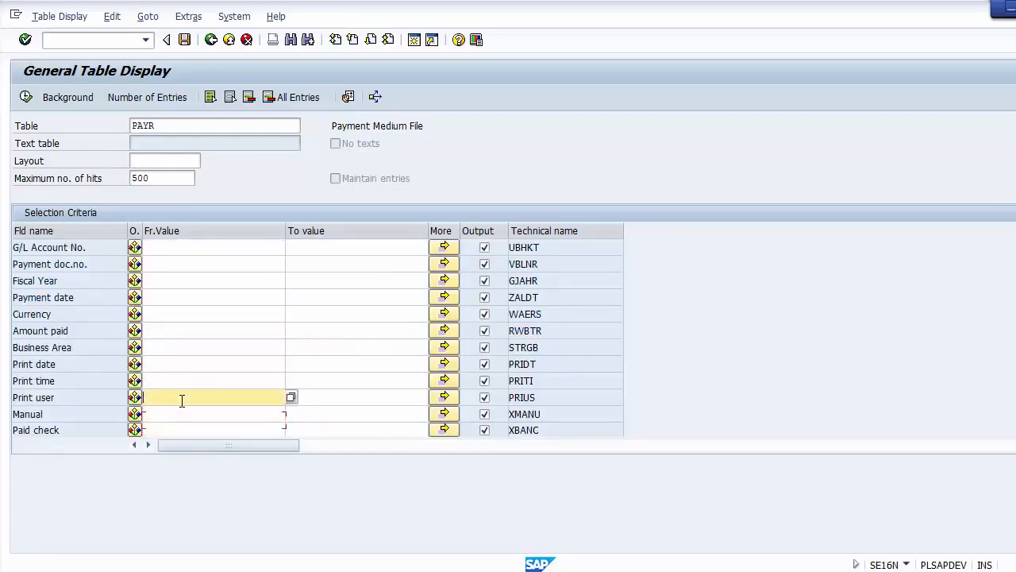
pyautogui.press('Up')
pyautogui.press('Up')
pyautogui.press('Up')
pyautogui.press('Up')
pyautogui.press('Up')
pyautogui.press('Up')
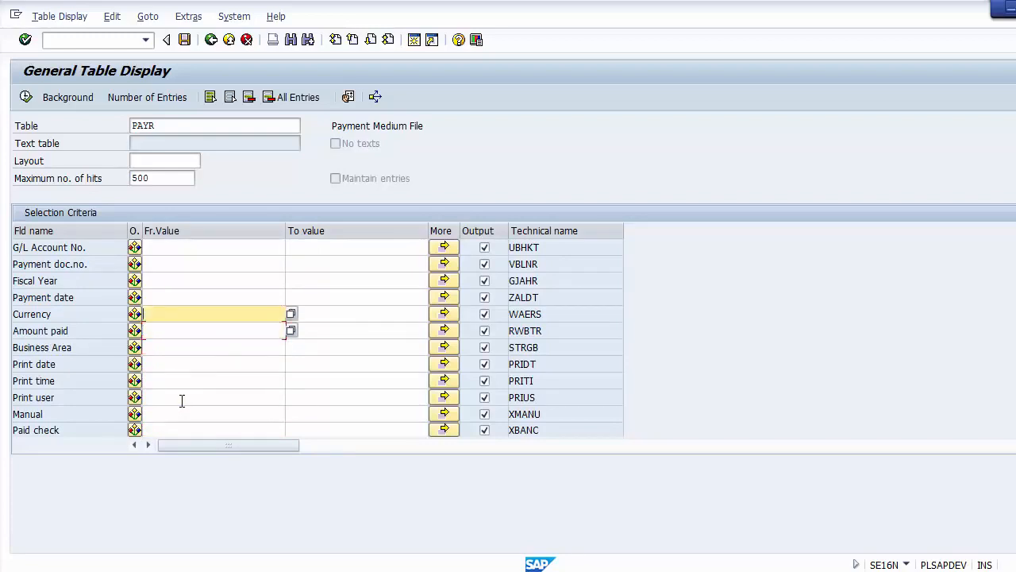
pyautogui.press('Up')
pyautogui.press('Up')
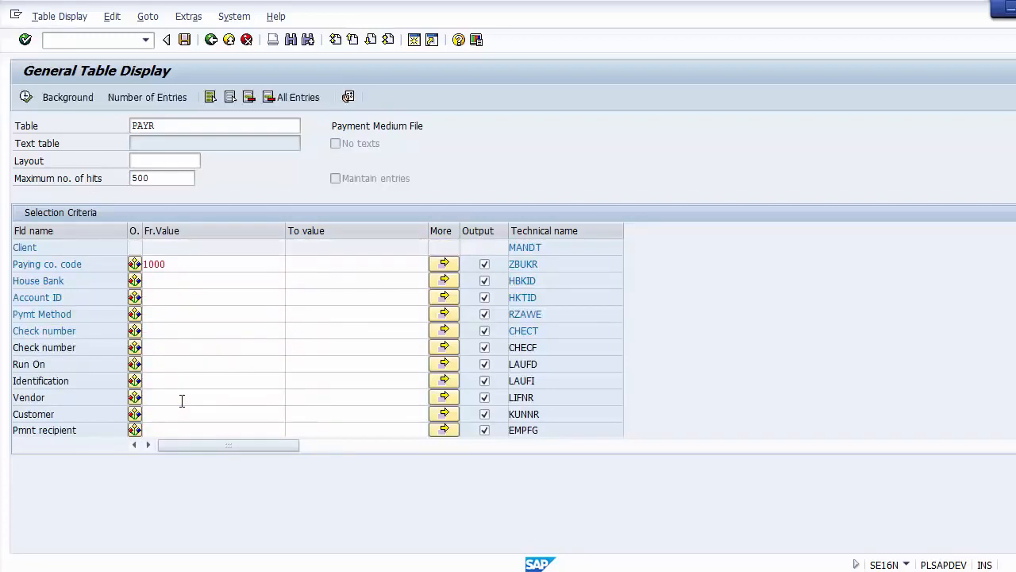
pyautogui.click(179, 281)
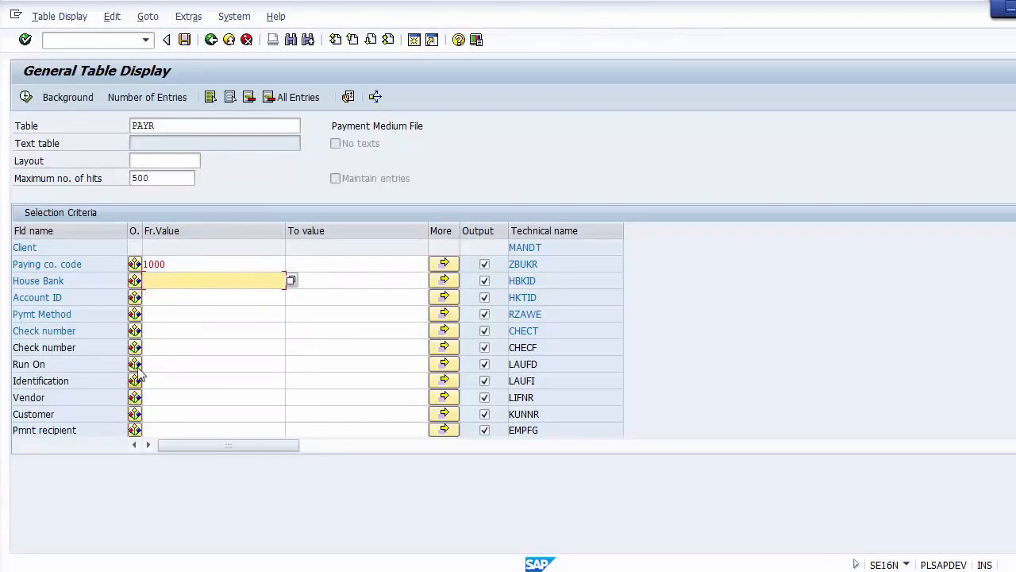
pyautogui.click(191, 340)
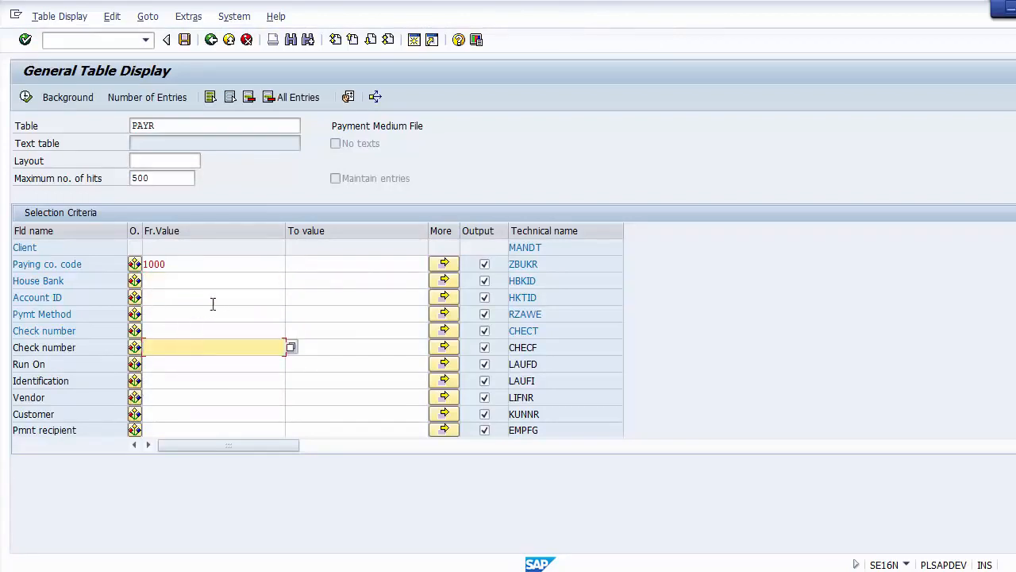
# Restrict the PAYR selection to multiple payment document numbers, starting with 330275, and display the matching entries
pyautogui.press('pagedown')
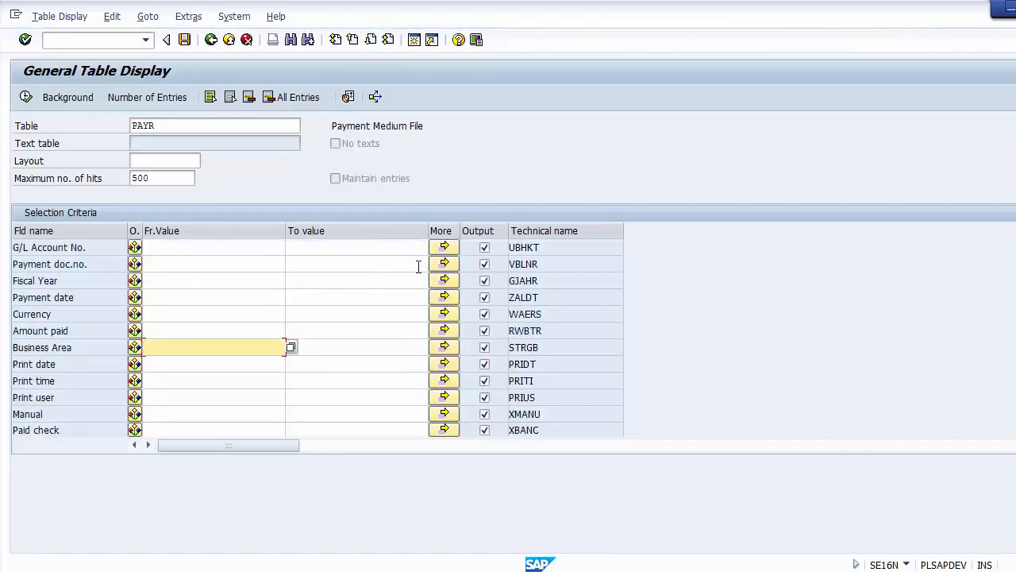
pyautogui.click(442, 270)
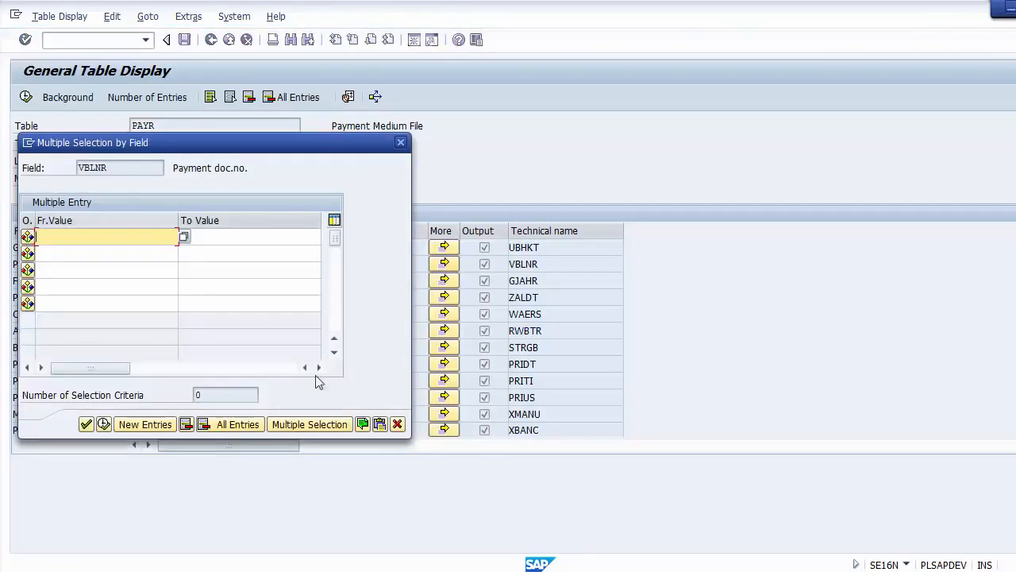
pyautogui.click(104, 424)
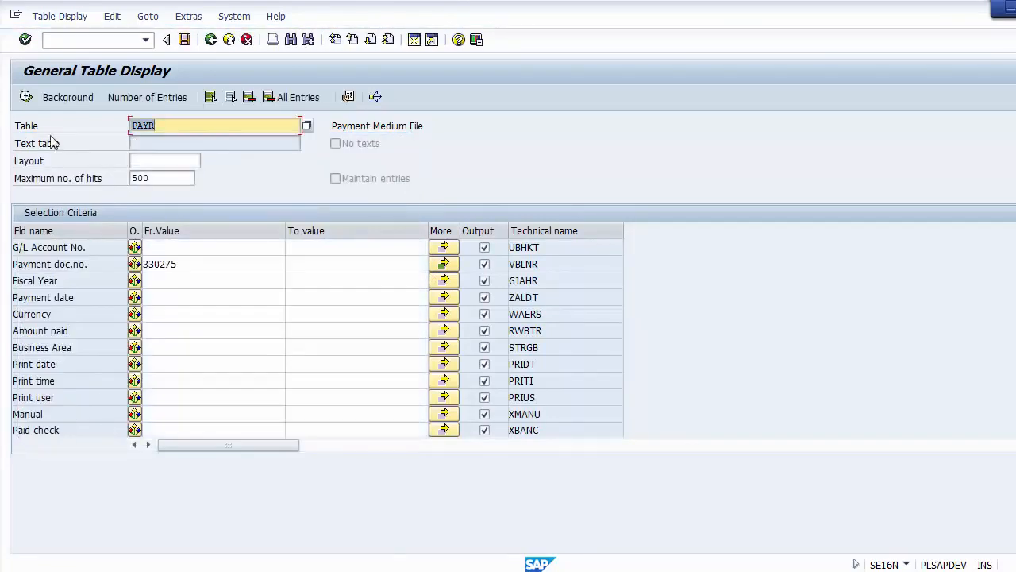
pyautogui.click(26, 97)
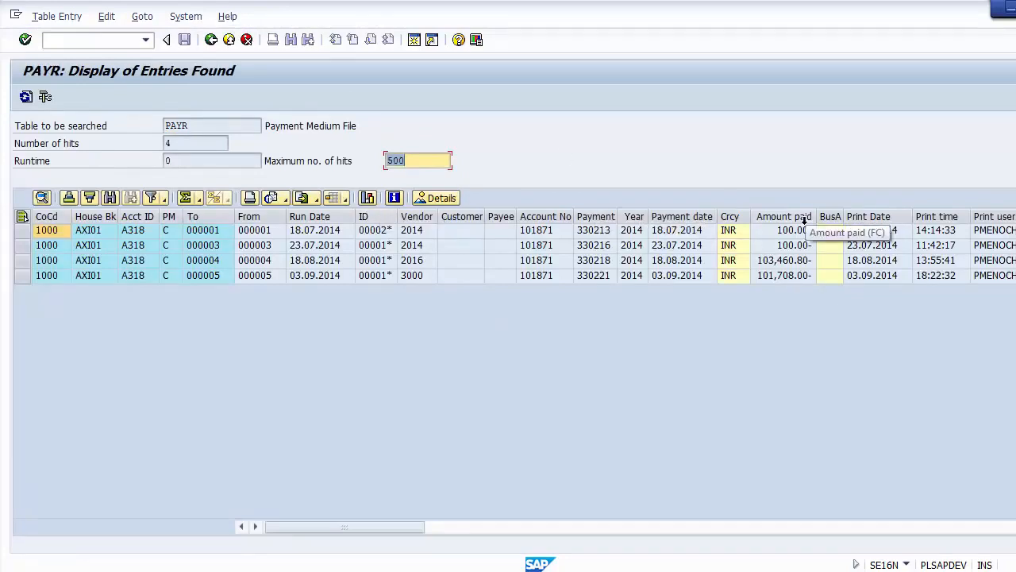
# Examine the first PAYR entry's house bank, account ID, payment method, check numbers, run date, identification and vendor
pyautogui.click(89, 236)
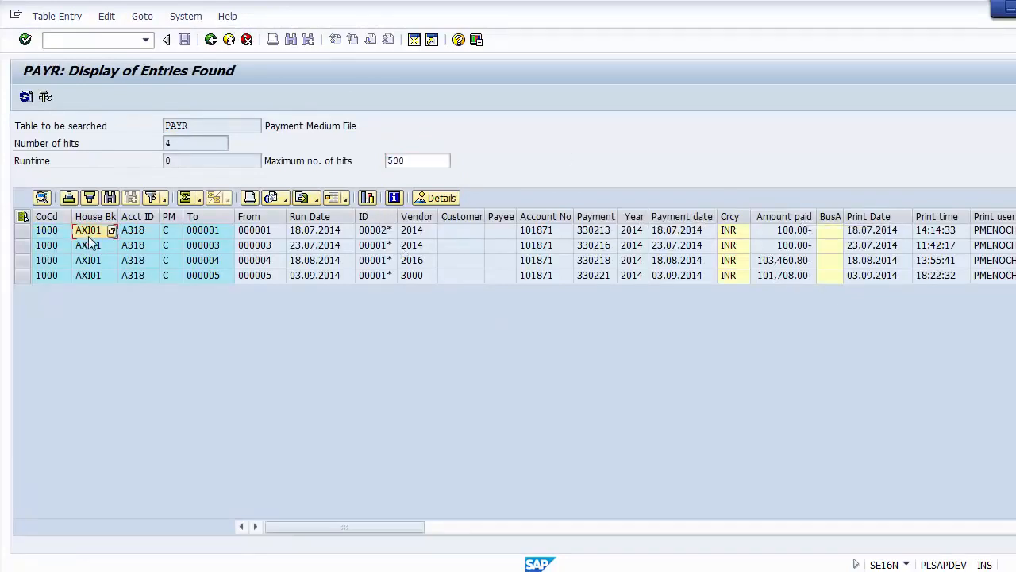
pyautogui.press('Tab')
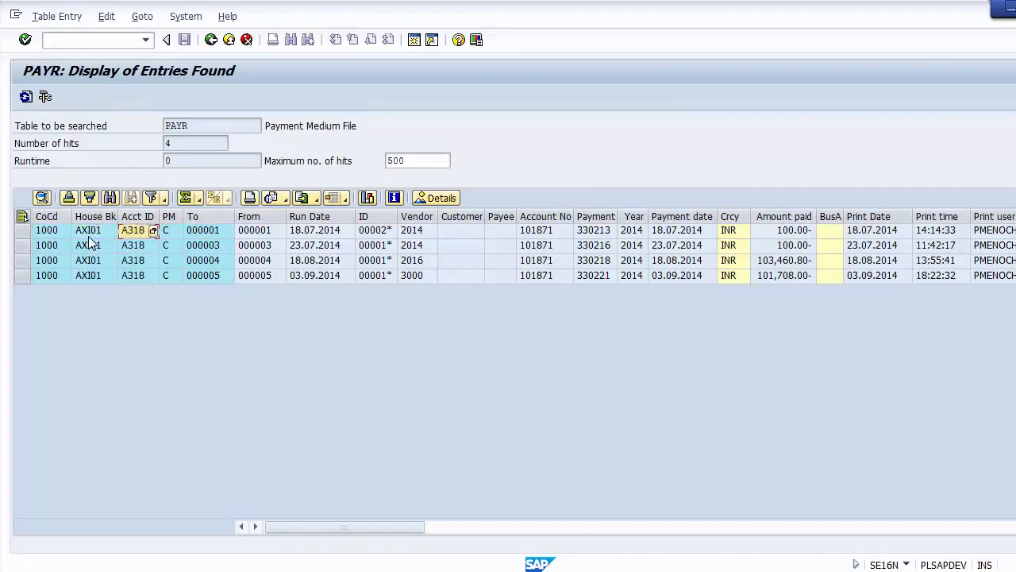
pyautogui.press('Tab')
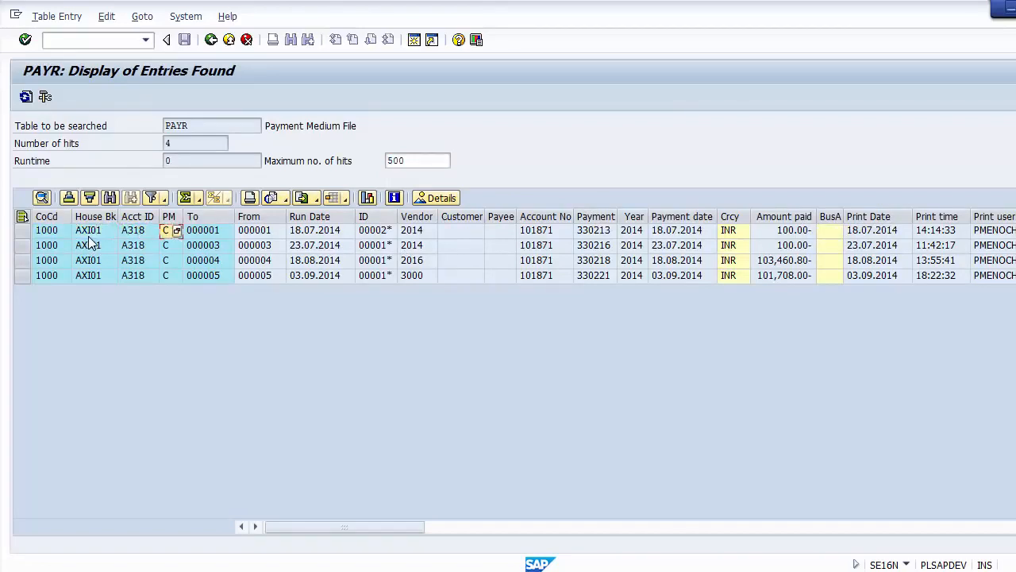
pyautogui.press('Tab')
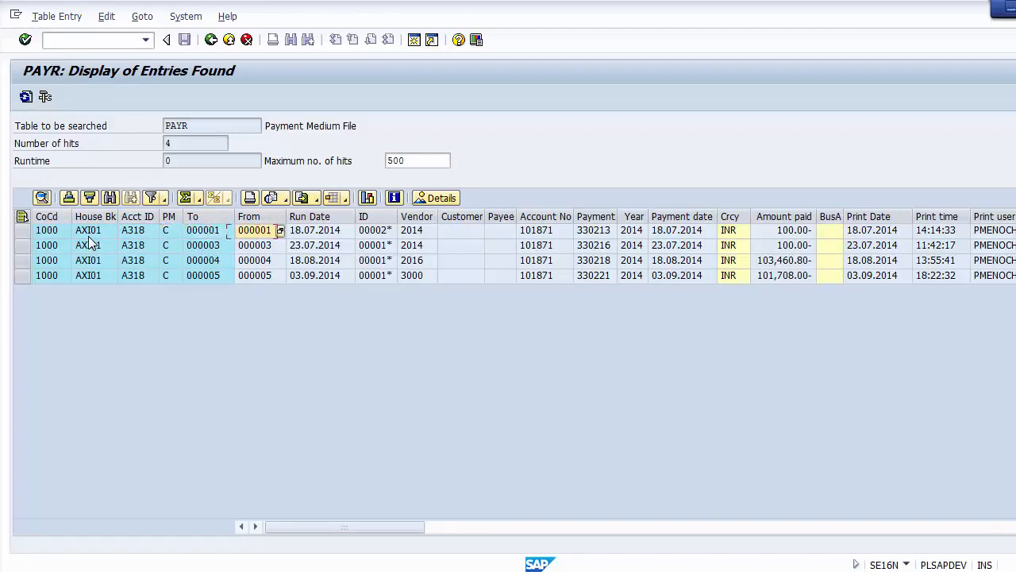
pyautogui.press('Right')
pyautogui.press('Left')
pyautogui.press('Tab')
pyautogui.press('Tab')
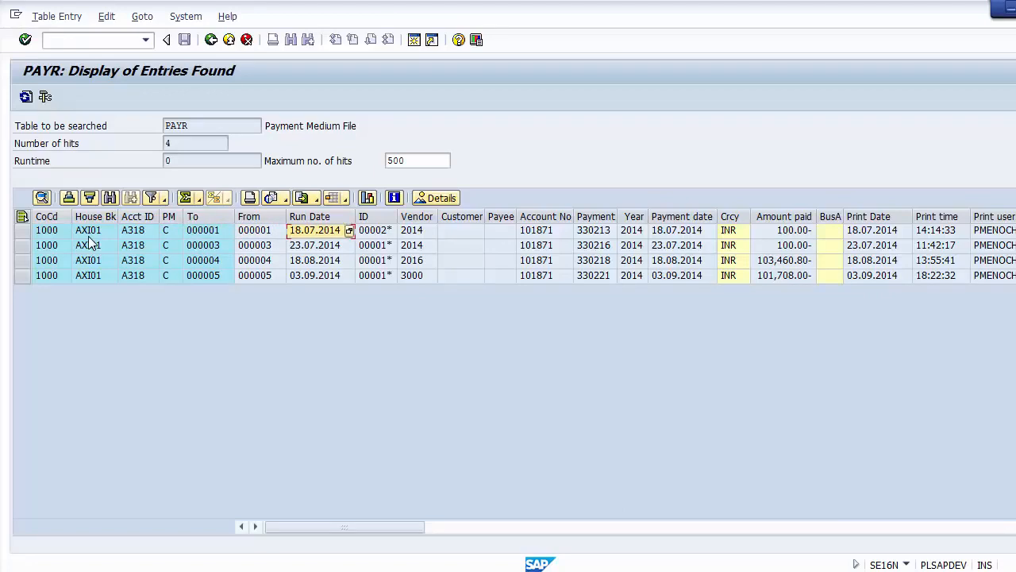
pyautogui.press('Tab')
pyautogui.press('Tab')
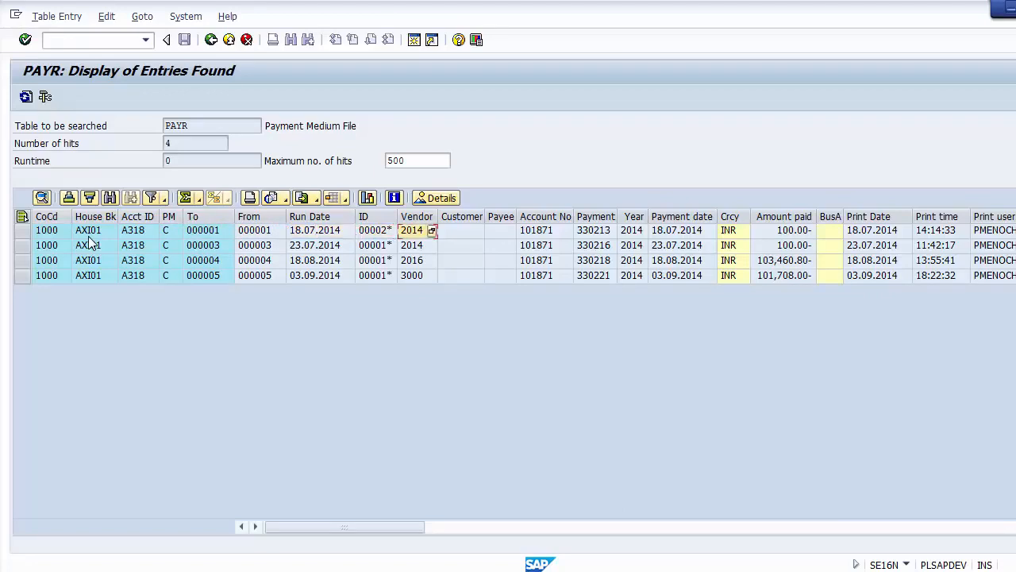
# Compare the vendor and customer values across the payment entries and check the account and payment number columns
pyautogui.press('Down')
pyautogui.press('Down')
pyautogui.press('Up')
pyautogui.press('Up')
pyautogui.press('Tab')
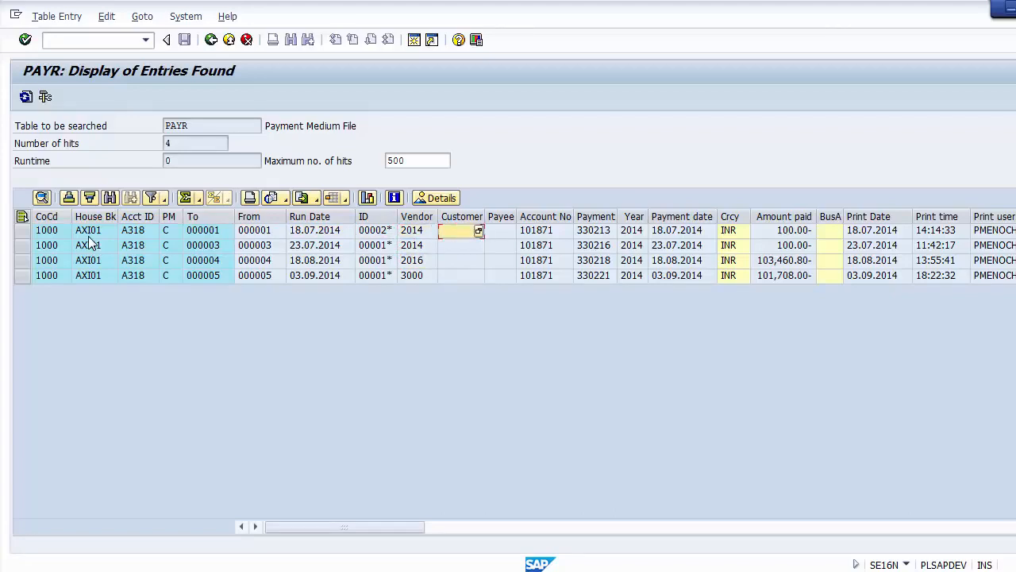
pyautogui.press('Down')
pyautogui.press('Down')
pyautogui.press('Up')
pyautogui.press('Up')
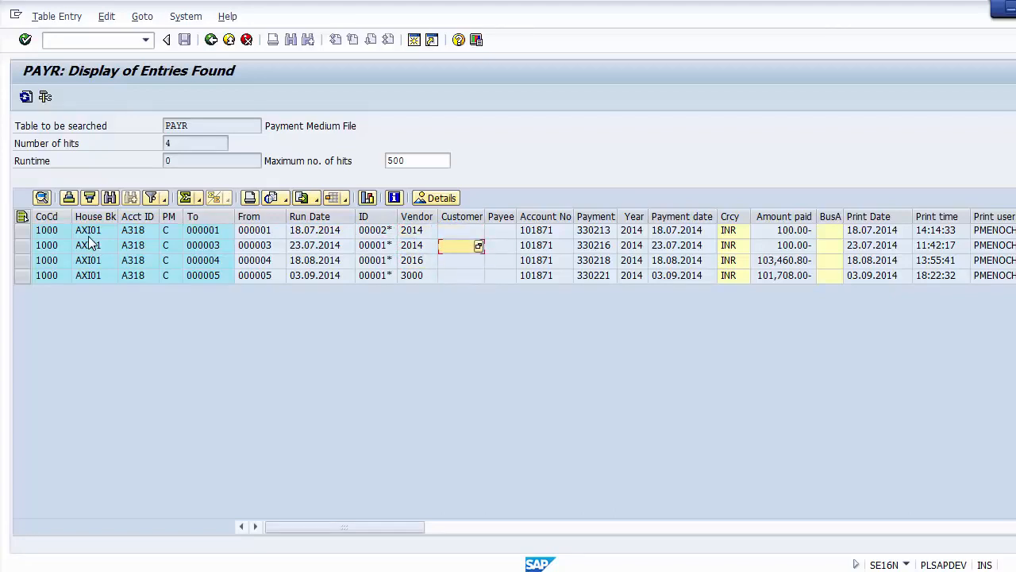
pyautogui.press('Tab')
pyautogui.press('Tab')
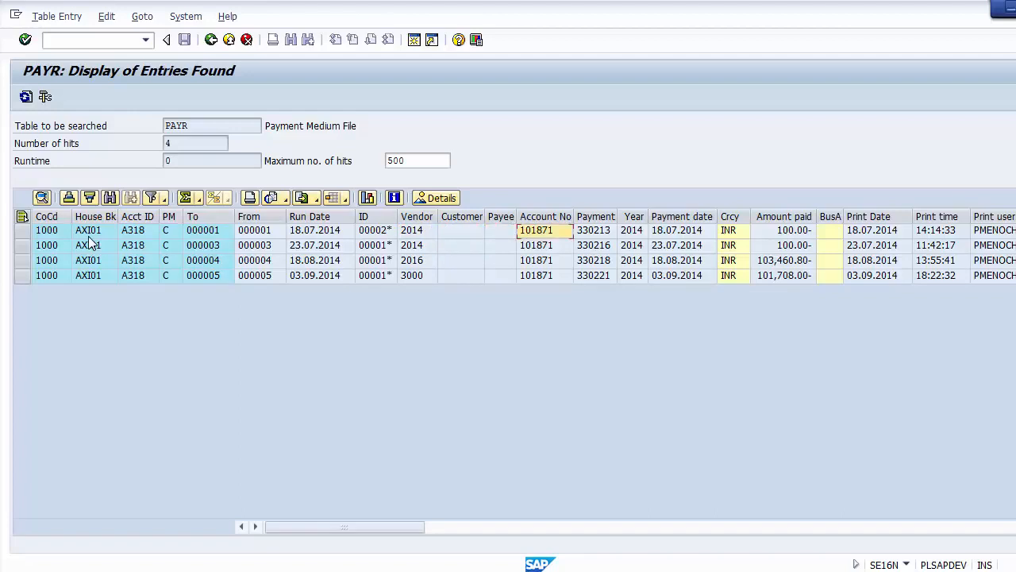
pyautogui.press('Tab')
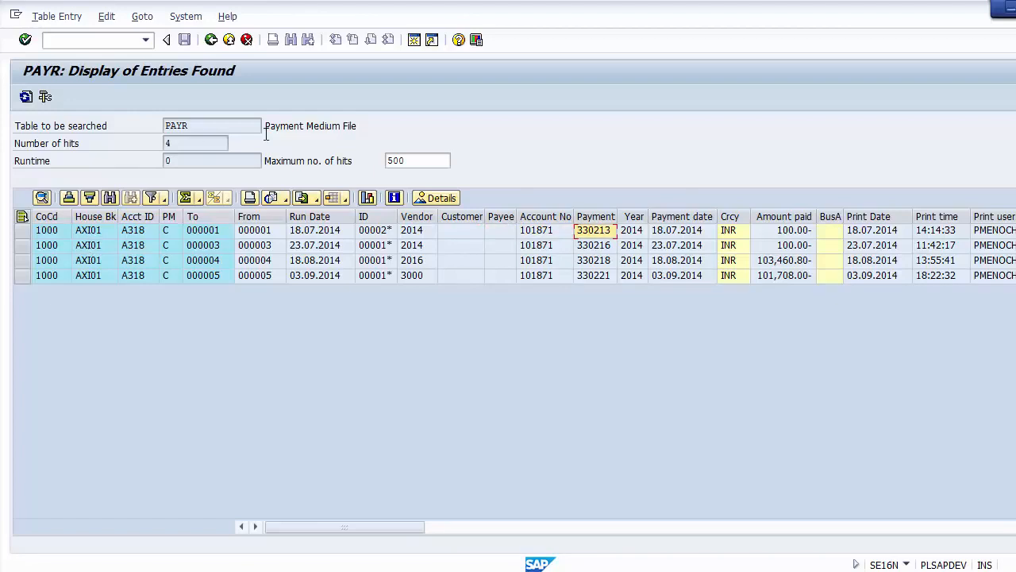
# Widen the Payment column so that its full heading, Payment document no., fits
pyautogui.doubleClick(616, 216)
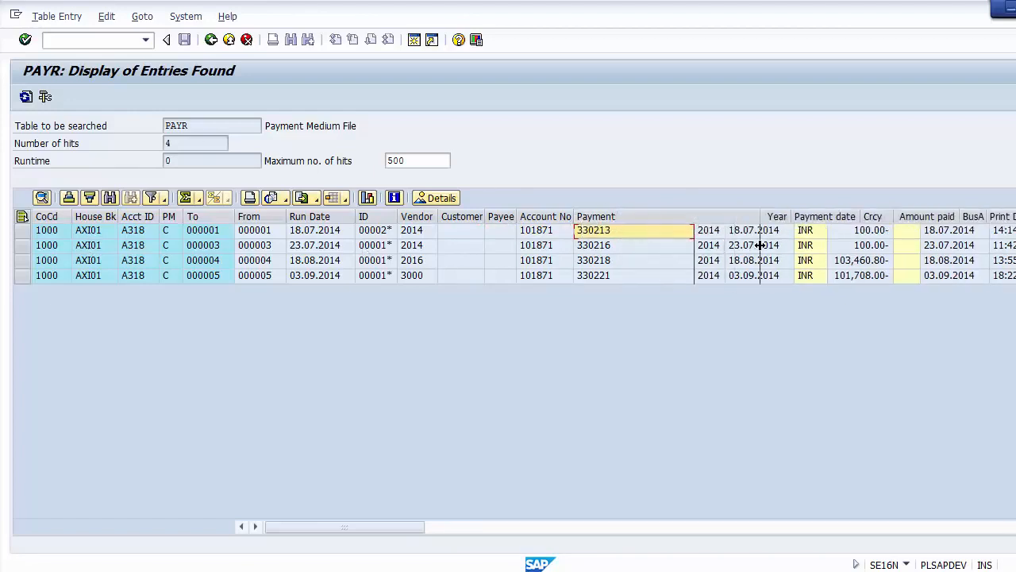
pyautogui.click(685, 217)
pyautogui.moveTo(759, 217); pyautogui.dragTo(686, 218)
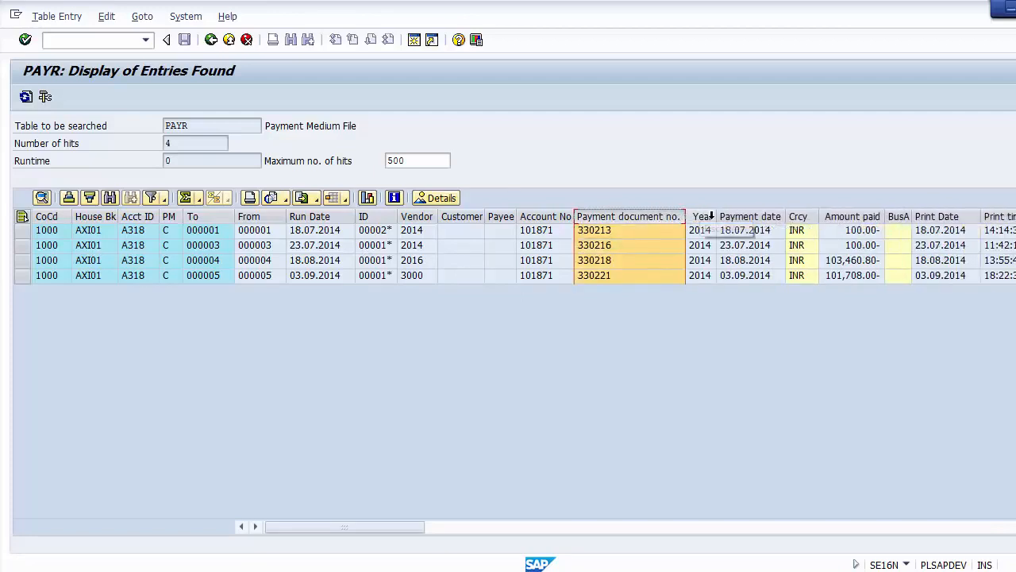
# Examine the first payment's date, currency, amount paid, business area, print date, print time and print user
pyautogui.click(745, 230)
pyautogui.press('Right')
pyautogui.press('Right')
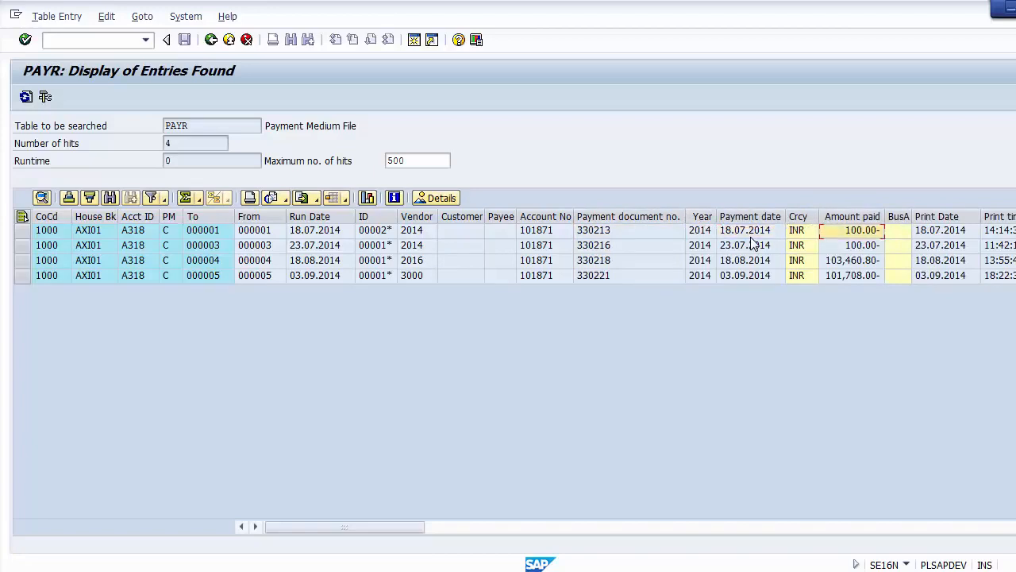
pyautogui.press('Right')
pyautogui.press('Right')
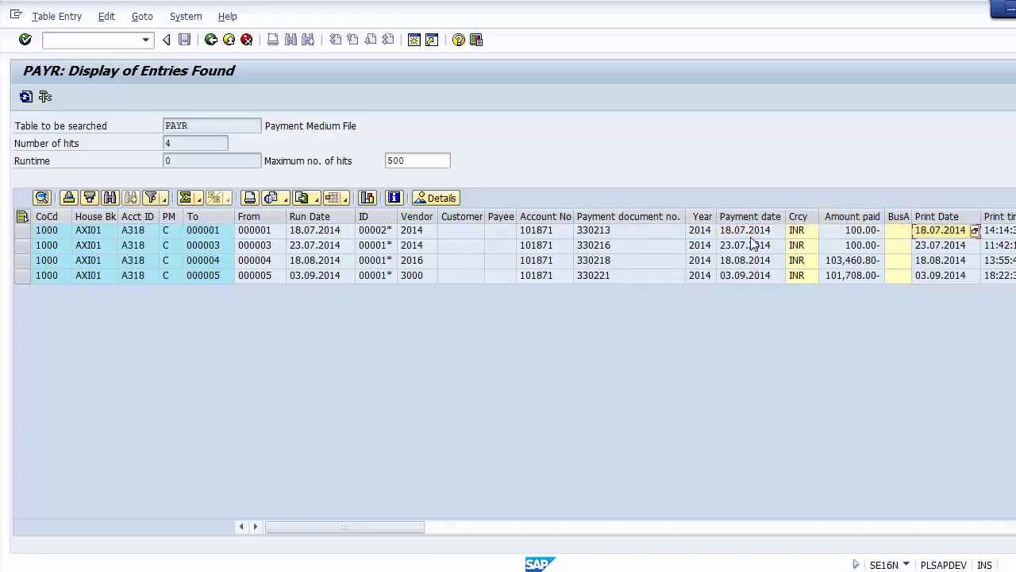
pyautogui.press('Right')
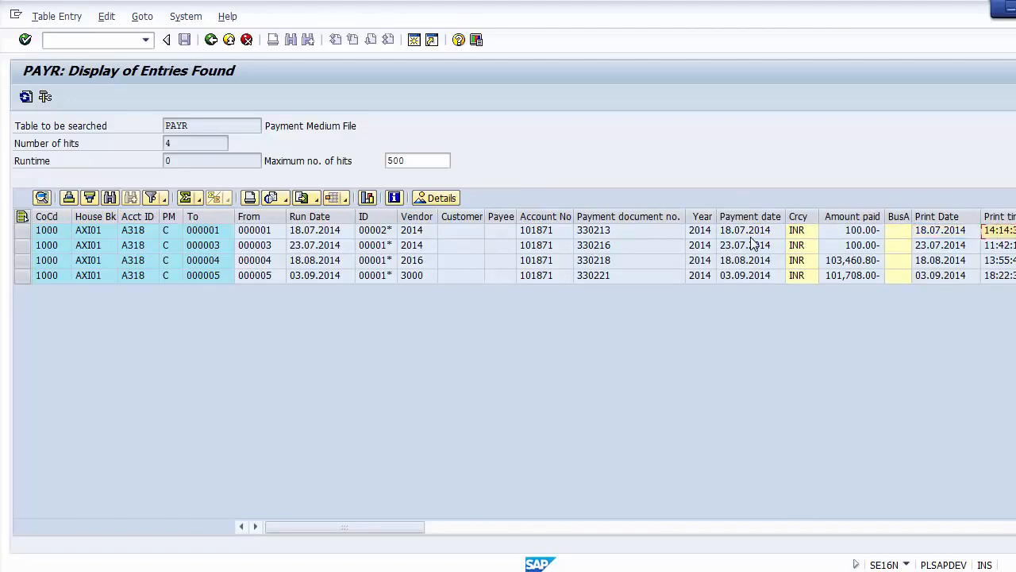
pyautogui.press('Right')
pyautogui.press('Right')
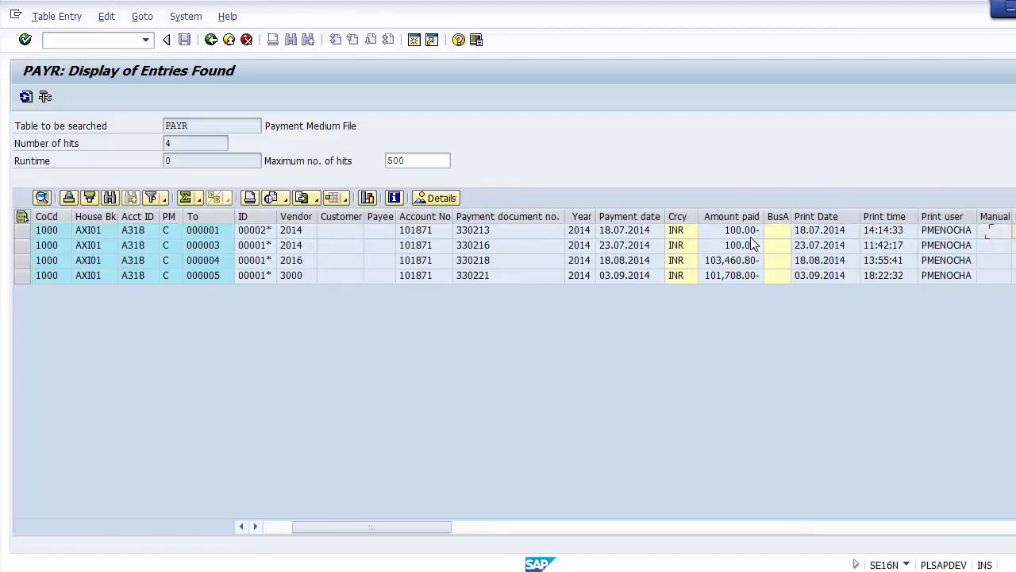
# Examine the manual and paid check fields, the date and time columns, and the payee name and address columns
pyautogui.press('Right')
pyautogui.press('Right')
pyautogui.press('Right')
pyautogui.press('Right')
pyautogui.press('Right')
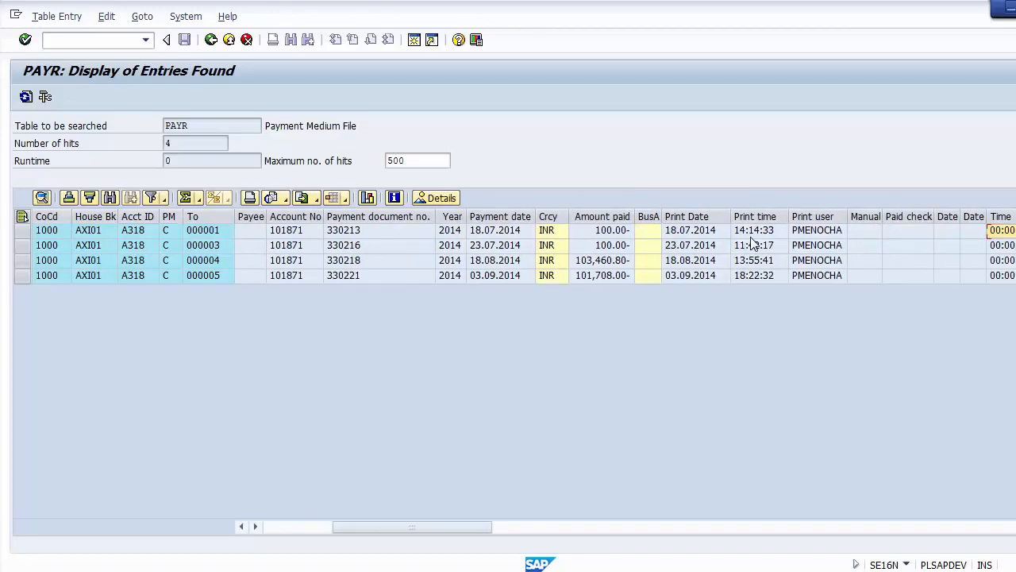
pyautogui.press('Right')
pyautogui.press('Right')
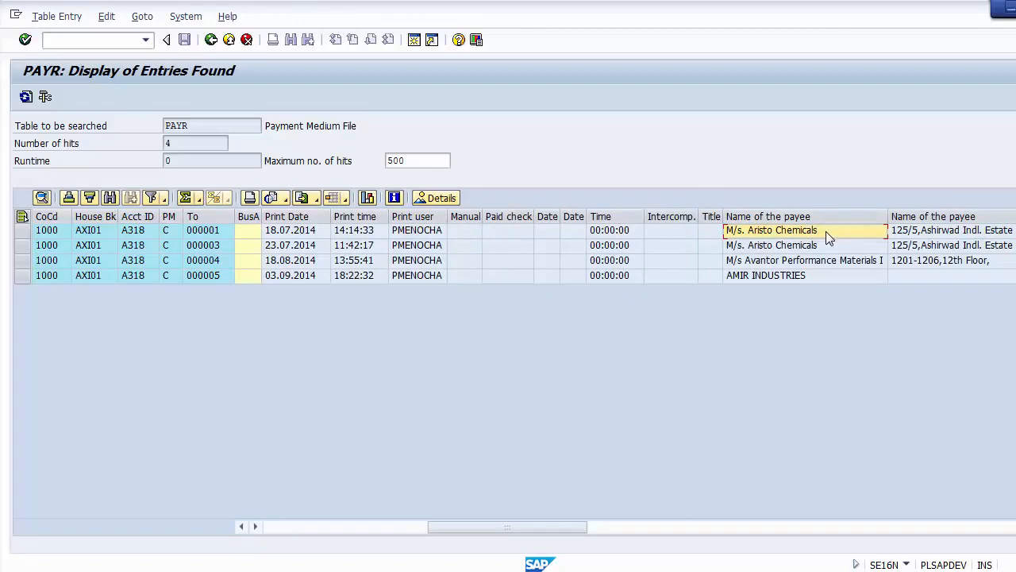
pyautogui.press('Right')
pyautogui.press('Right')
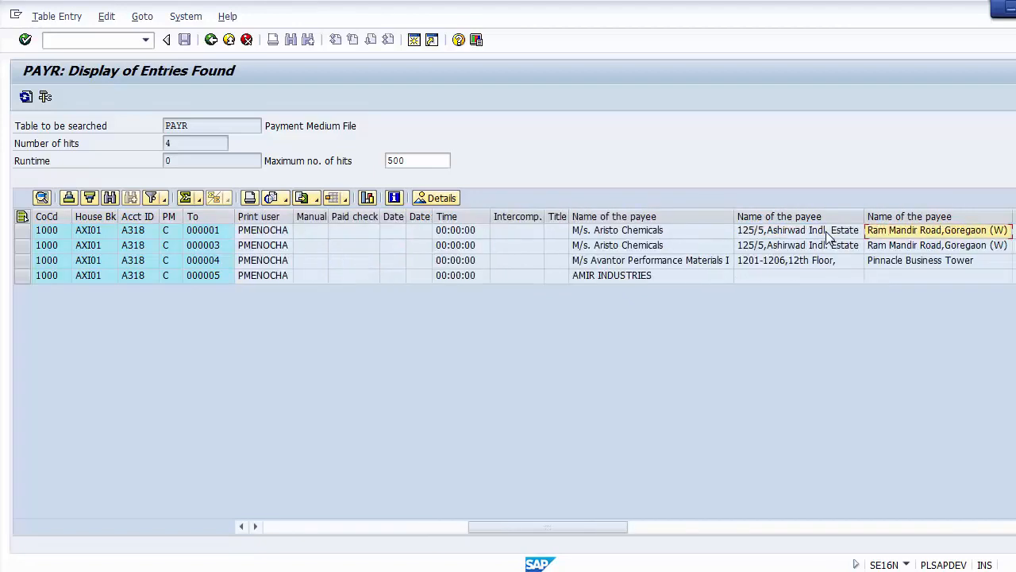
pyautogui.press('Left')
pyautogui.press('Left')
pyautogui.press('Right')
pyautogui.press('Right')
pyautogui.press('Right')
pyautogui.press('Right')
pyautogui.press('Right')
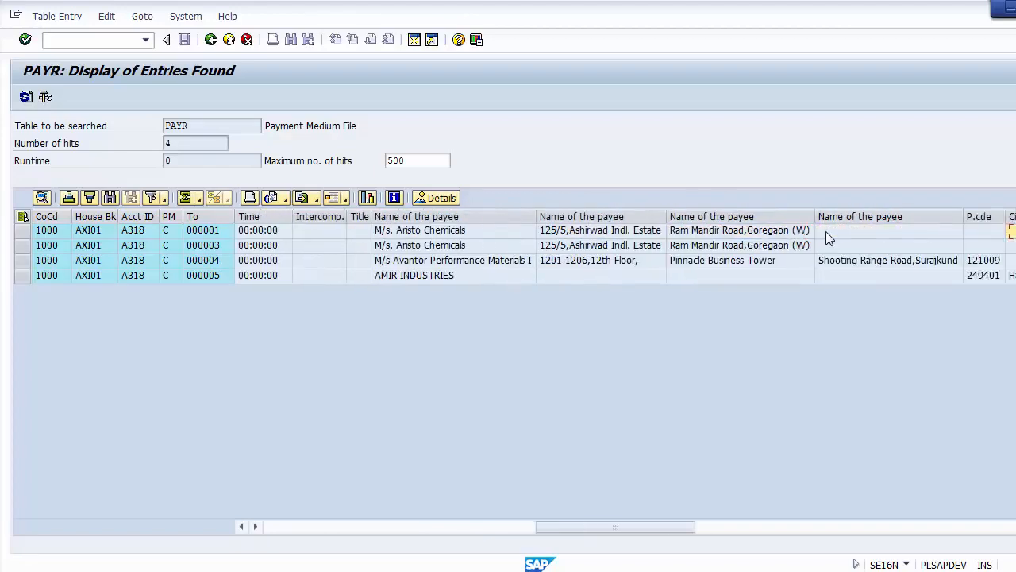
# Look over the remaining PAYR columns from the payee's city and country to the cash discount
pyautogui.press('Right')
pyautogui.press('Right')
pyautogui.press('Right')
pyautogui.press('Right')
pyautogui.press('Right')
pyautogui.press('Right')
pyautogui.press('Right')
pyautogui.press('Right')
pyautogui.press('Right')
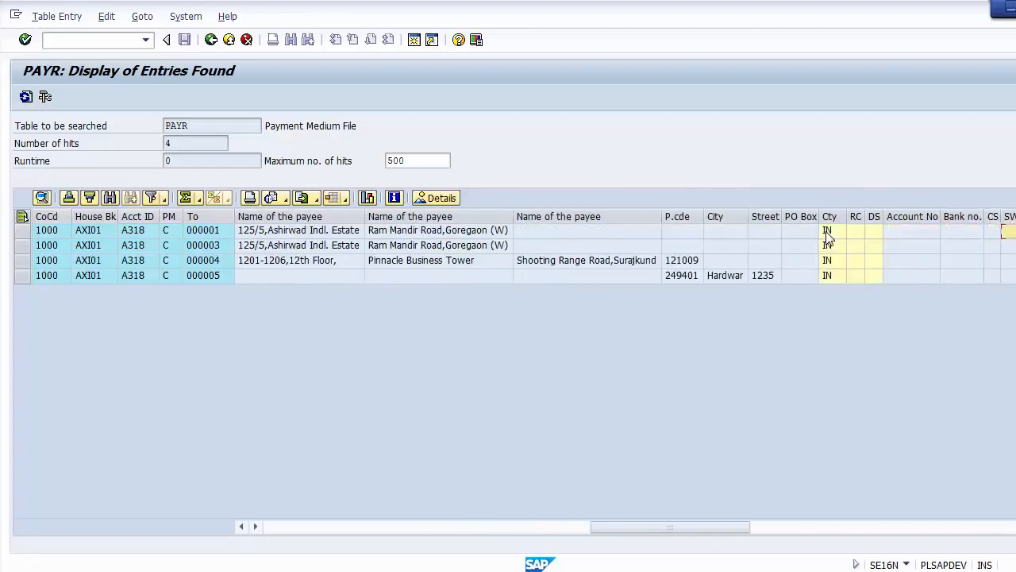
pyautogui.press('Right')
pyautogui.press('Right')
pyautogui.press('Right')
pyautogui.press('Right')
pyautogui.press('Right')
pyautogui.press('Right')
pyautogui.press('Right')
pyautogui.press('Right')
pyautogui.press('Right')
pyautogui.press('Right')
pyautogui.press('Right')
pyautogui.press('Right')
pyautogui.press('Right')
pyautogui.press('Right')
pyautogui.press('Right')
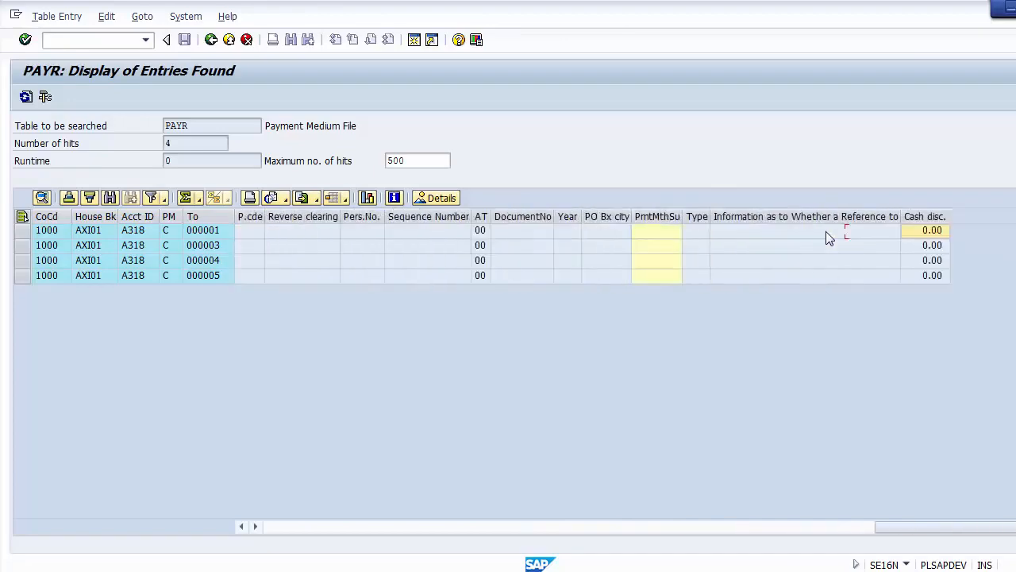
# Return to the company code column of the first entry and go back to the PAYR selection screen
pyautogui.press('Left')
pyautogui.press('Left')
pyautogui.press('Left')
pyautogui.press('Left')
pyautogui.press('Left')
pyautogui.press('Left')
pyautogui.press('Left')
pyautogui.press('Left')
pyautogui.press('Left')
pyautogui.press('Left')
pyautogui.press('Left')
pyautogui.press('Left')
pyautogui.press('Left')
pyautogui.press('Left')
pyautogui.press('Left')
pyautogui.press('Left')
pyautogui.press('Left')
pyautogui.press('Left')
pyautogui.press('Left')
pyautogui.press('Left')
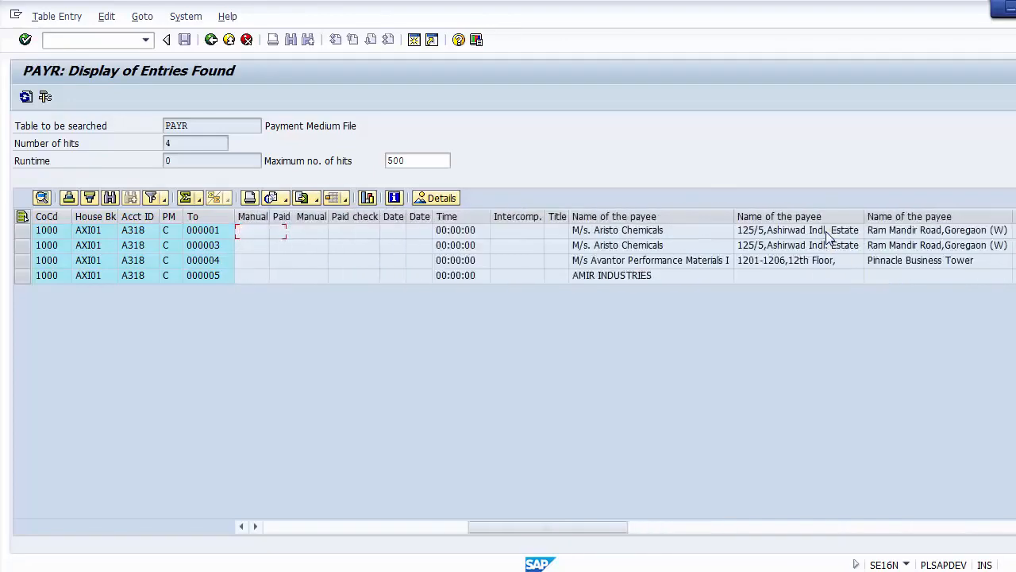
pyautogui.press('Left')
pyautogui.press('Left')
pyautogui.press('Left')
pyautogui.press('Left')
pyautogui.press('Left')
pyautogui.press('Left')
pyautogui.press('Left')
pyautogui.press('Left')
pyautogui.press('Left')
pyautogui.press('Left')
pyautogui.press('Left')
pyautogui.press('Left')
pyautogui.press('Left')
pyautogui.press('Left')
pyautogui.press('Left')
pyautogui.press('Left')
pyautogui.press('Left')
pyautogui.press('Left')
pyautogui.press('Left')
pyautogui.press('Left')
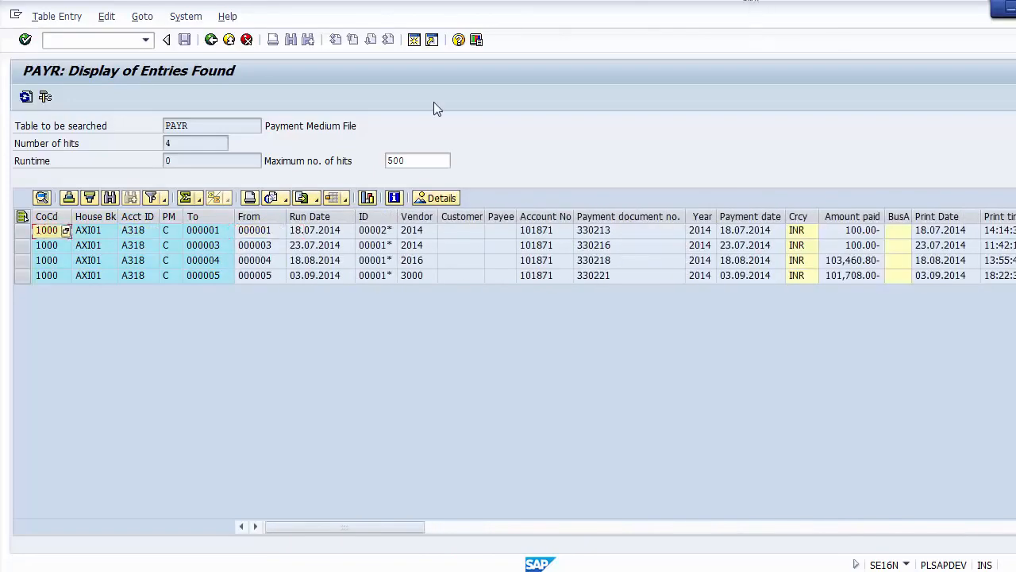
pyautogui.click(211, 40)
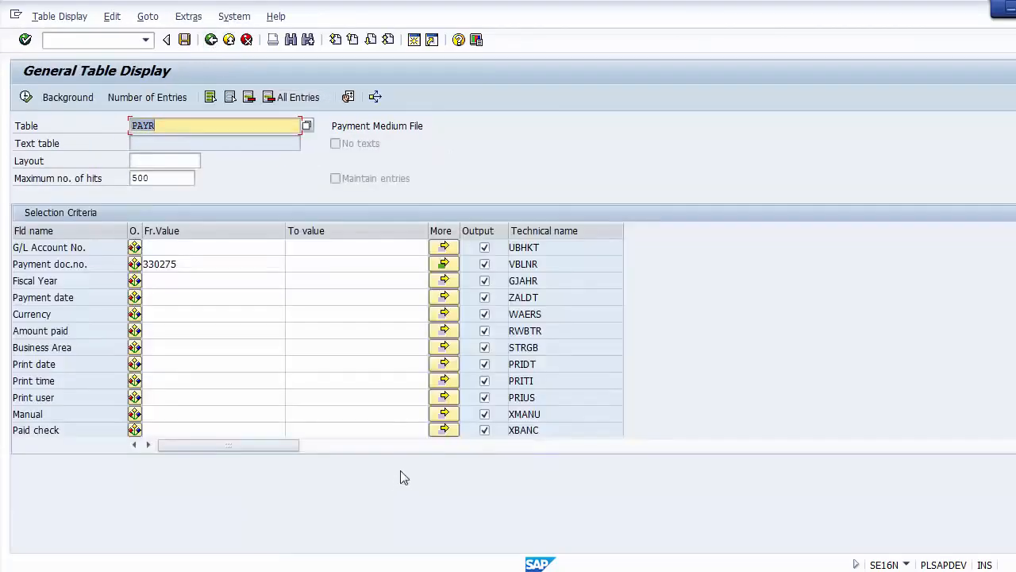
# Switch to the PowerPoint presentation and highlight the ANEK and ANEP table names under Assets Accounting
pyautogui.click(664, 571)
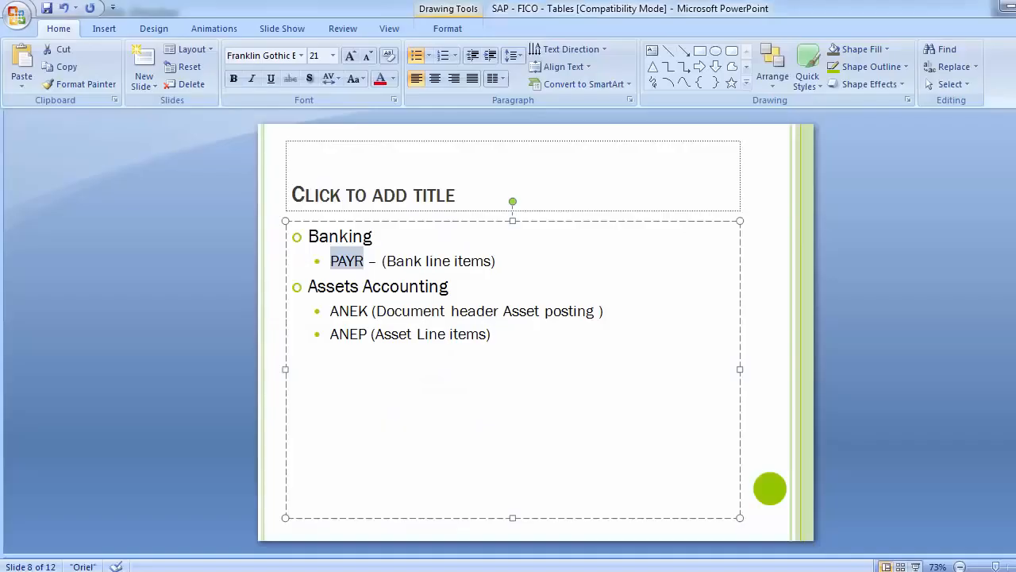
pyautogui.click(331, 310)
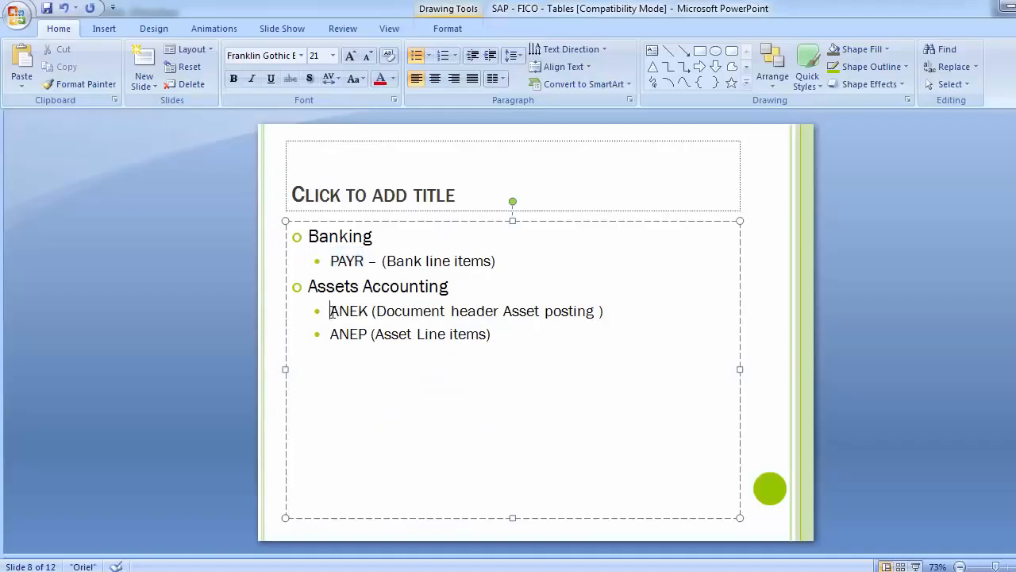
pyautogui.moveTo(331, 311); pyautogui.dragTo(370, 315)
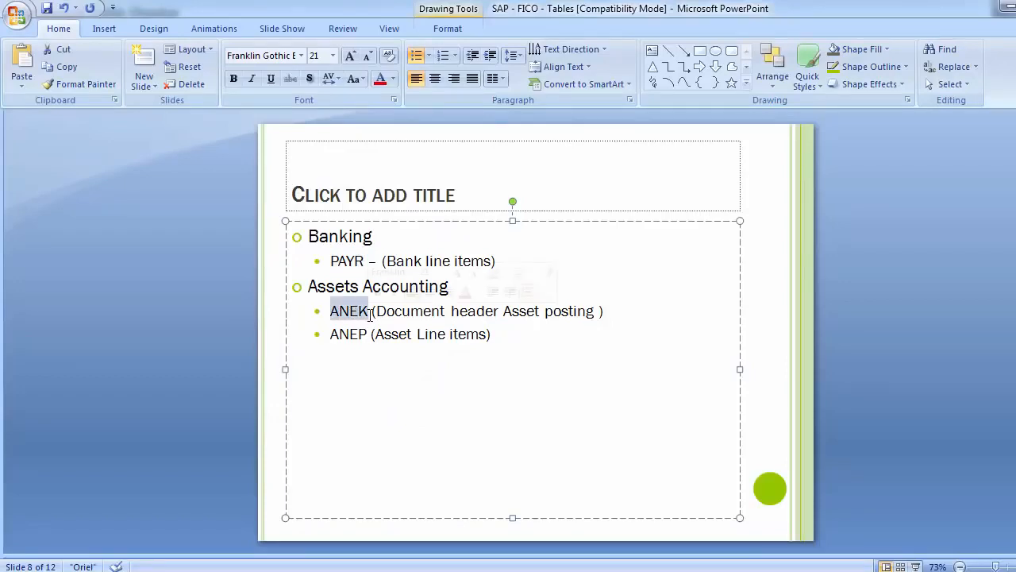
pyautogui.click(332, 334)
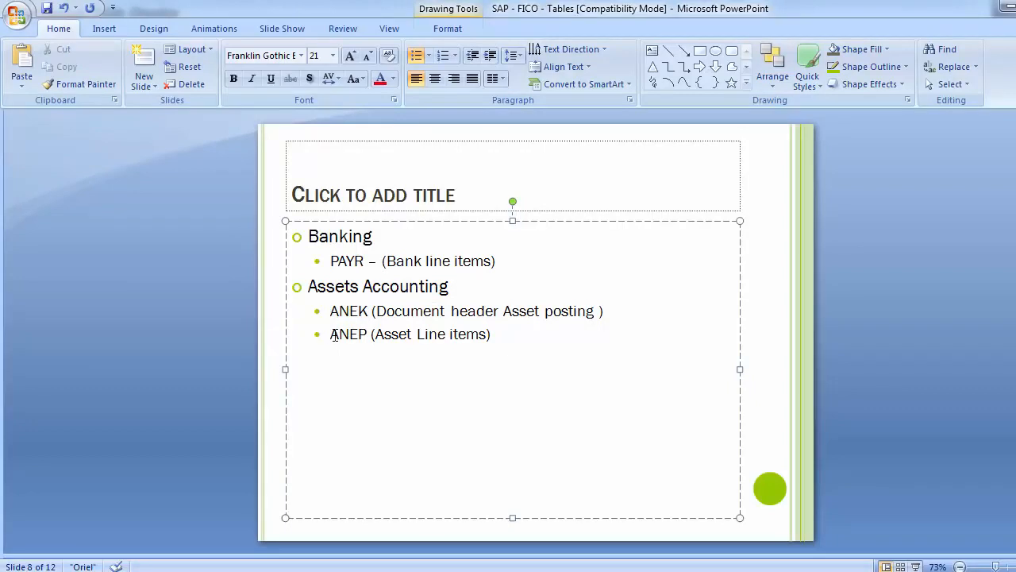
pyautogui.moveTo(332, 334); pyautogui.dragTo(372, 334)
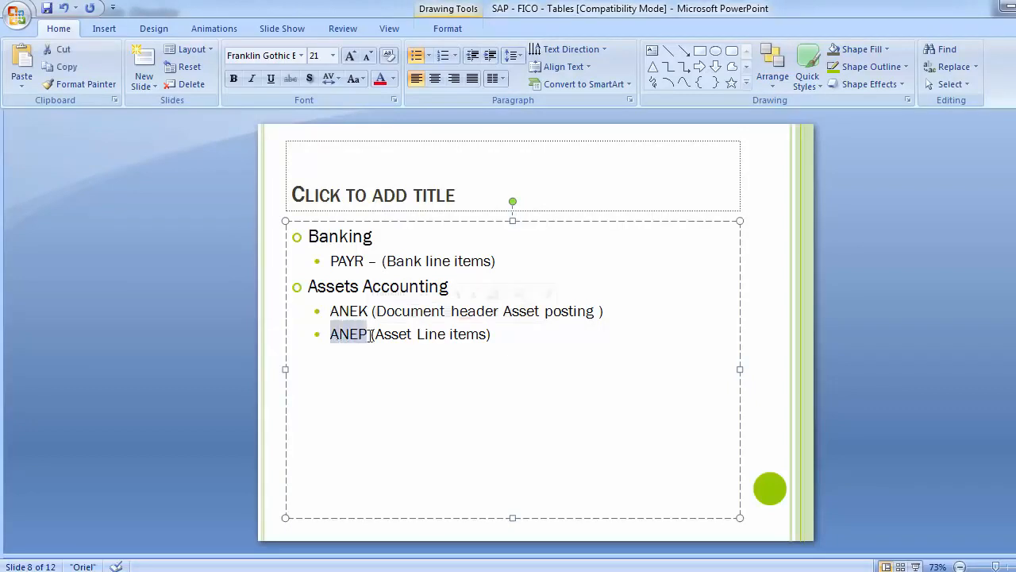
pyautogui.click(363, 335)
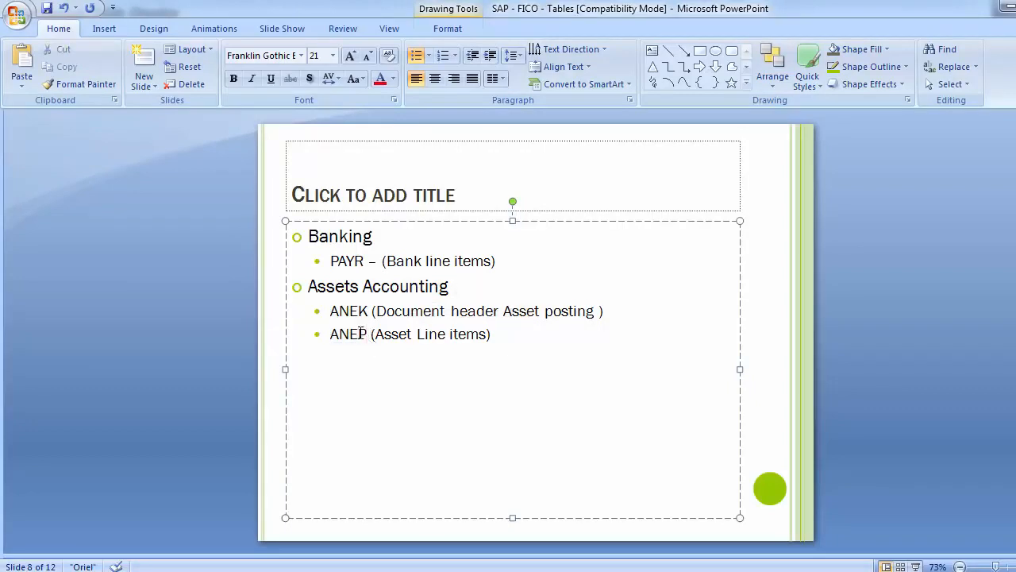
# Switch to the SAP Tables Reference and look over the Finance/Controlling table diagrams down to the Accounts Payable vendor master data
pyautogui.click(157, 341)
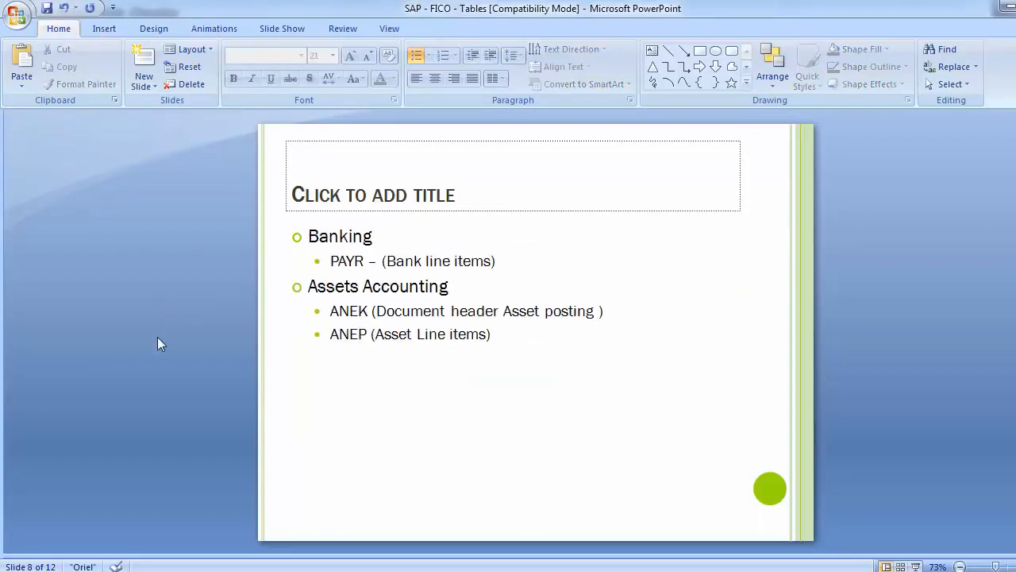
pyautogui.press('pagedown')
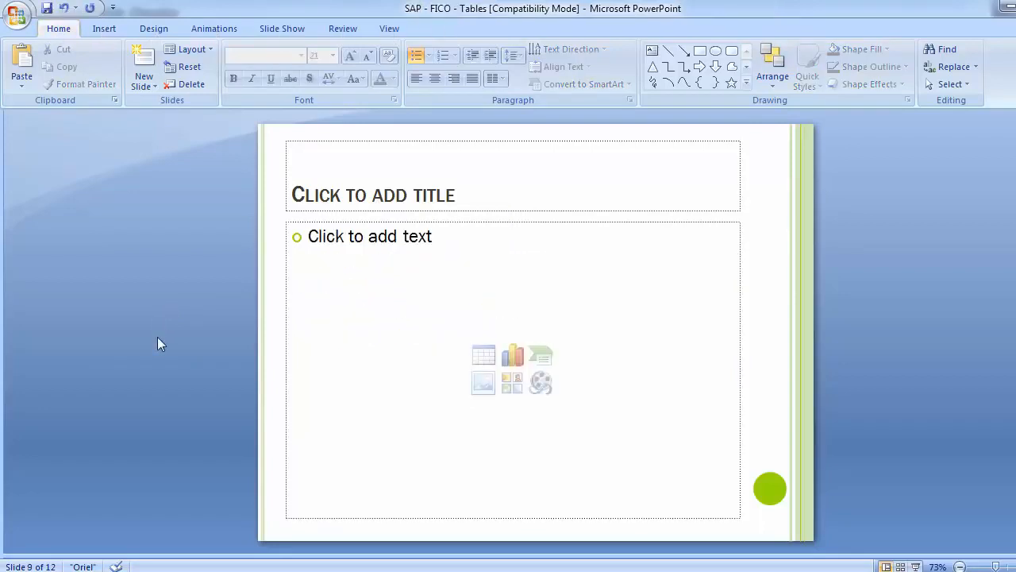
pyautogui.press('pageup')
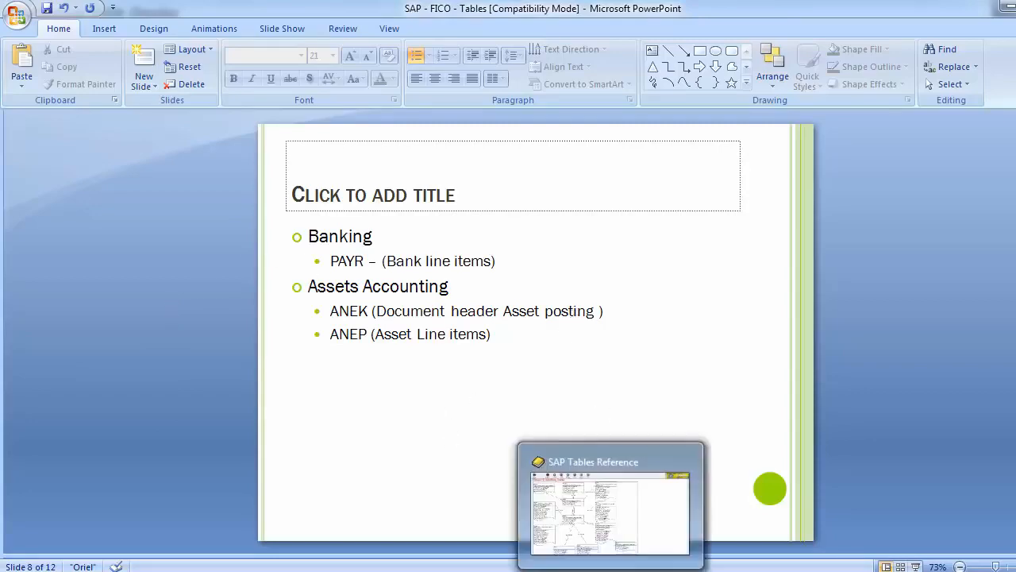
pyautogui.click(611, 569)
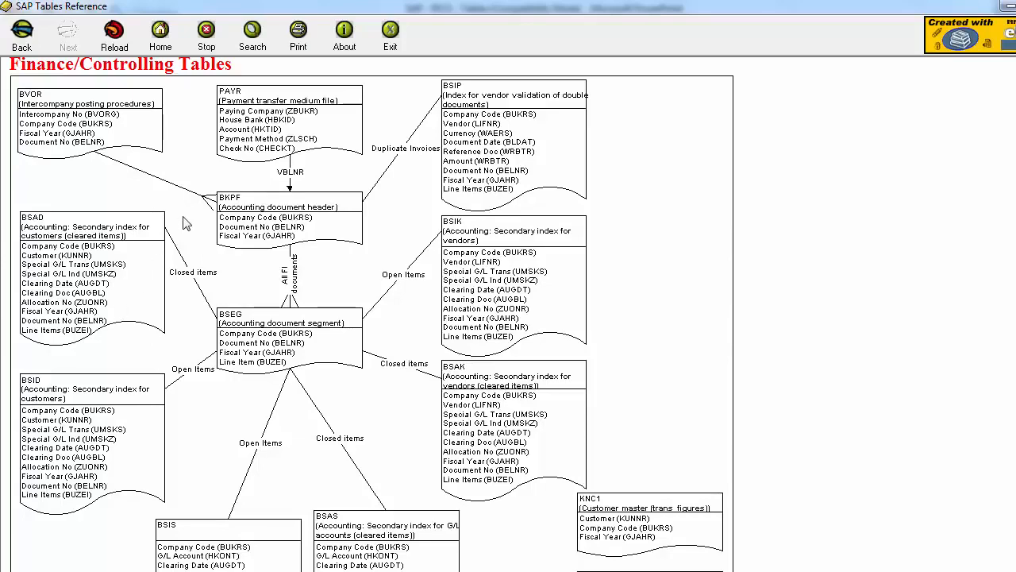
pyautogui.scroll(-5, 183, 223)
pyautogui.scroll(-5, 182, 223)
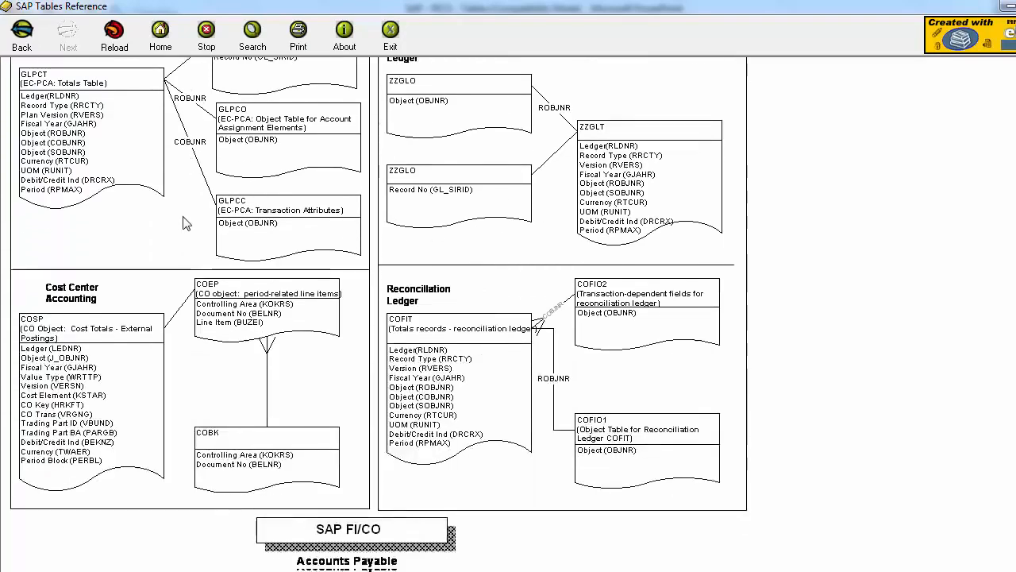
pyautogui.scroll(-5, 182, 223)
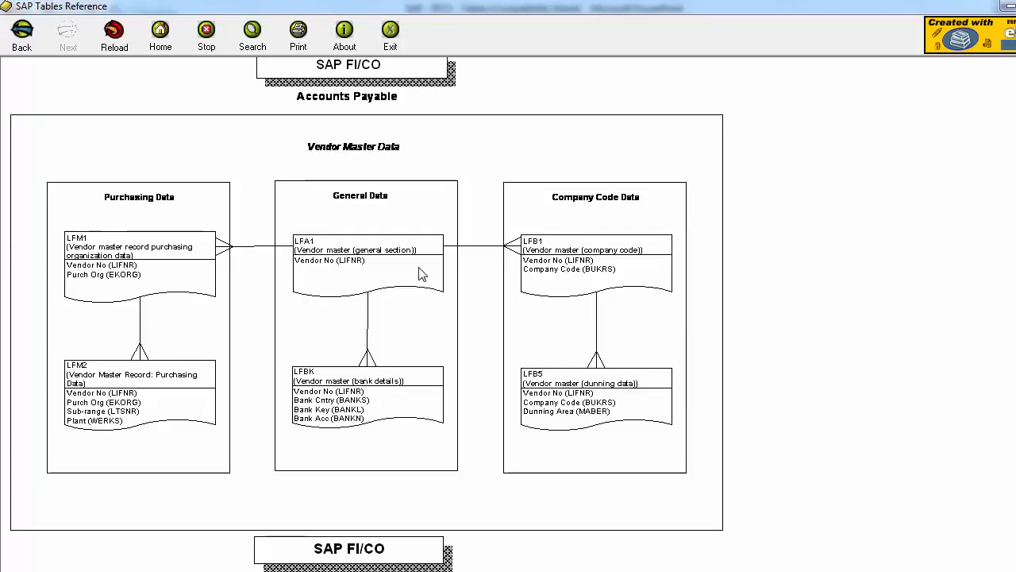
# Examine the Accounts Receivable customer master diagram and the profit center, cost center, cost element and general ledger table diagrams
pyautogui.scroll(-10, 421, 274)
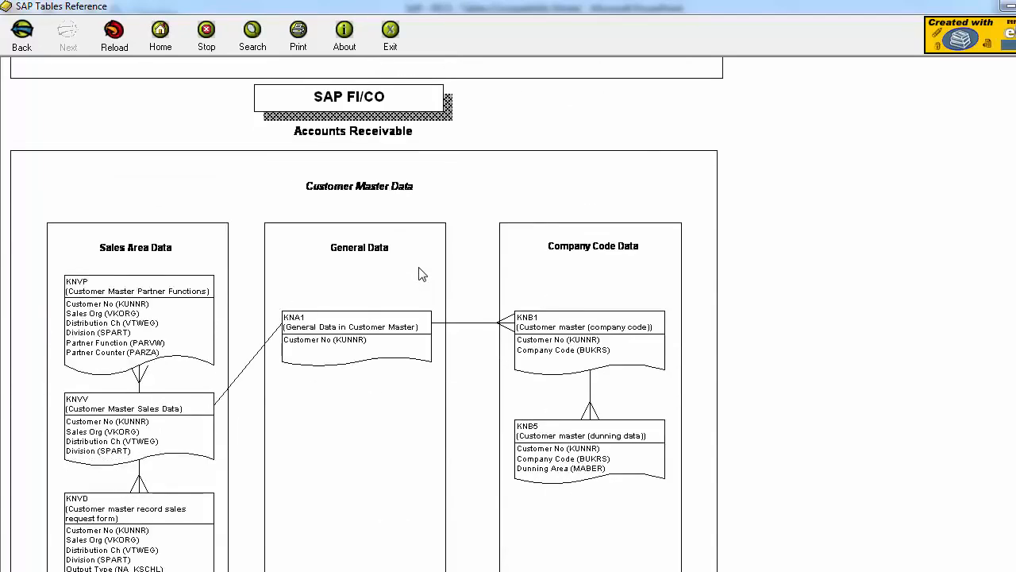
pyautogui.scroll(-1, 421, 274)
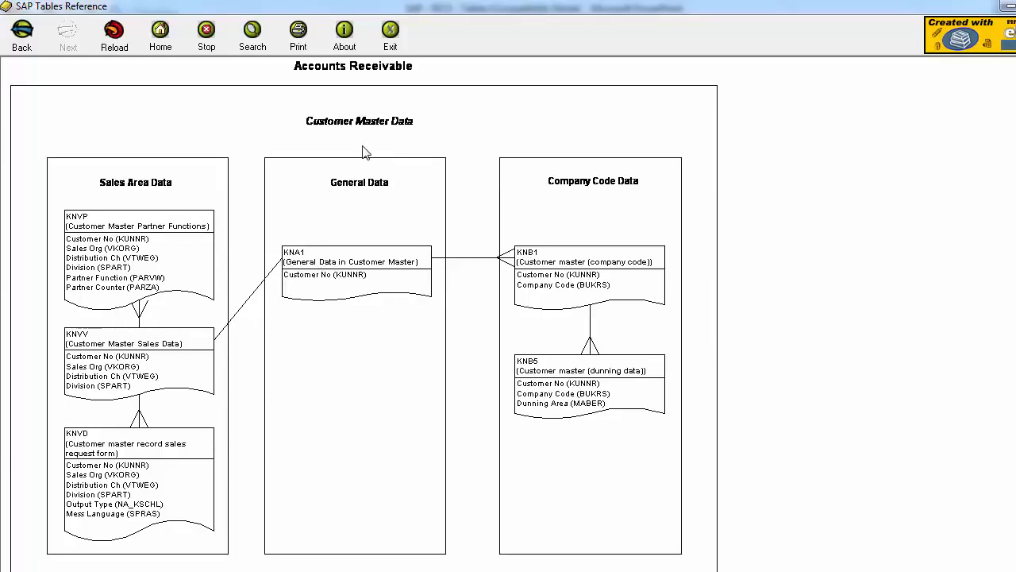
pyautogui.scroll(-5, 363, 152)
pyautogui.scroll(-1, 364, 153)
pyautogui.scroll(-2, 363, 153)
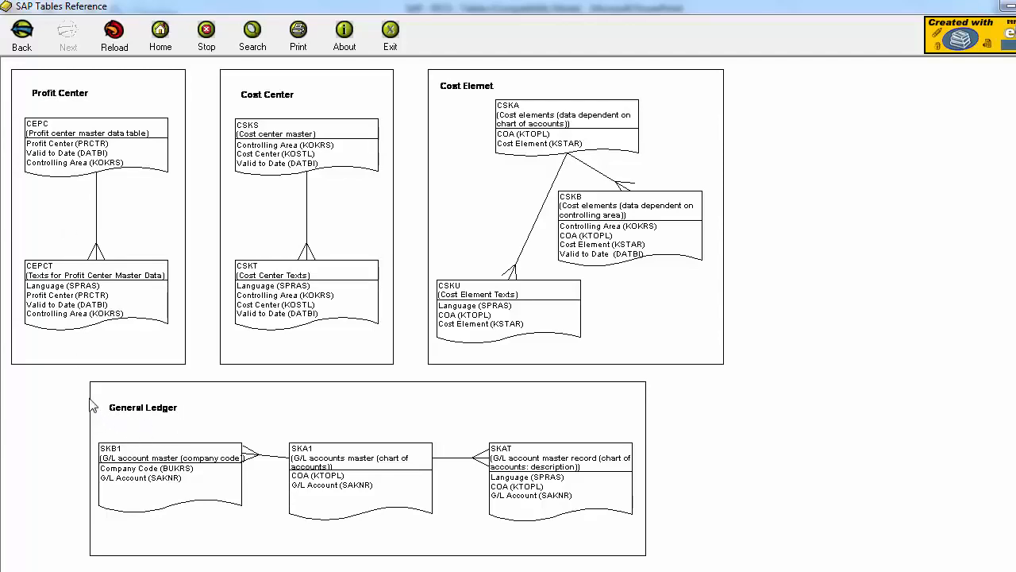
pyautogui.scroll(-3, 93, 405)
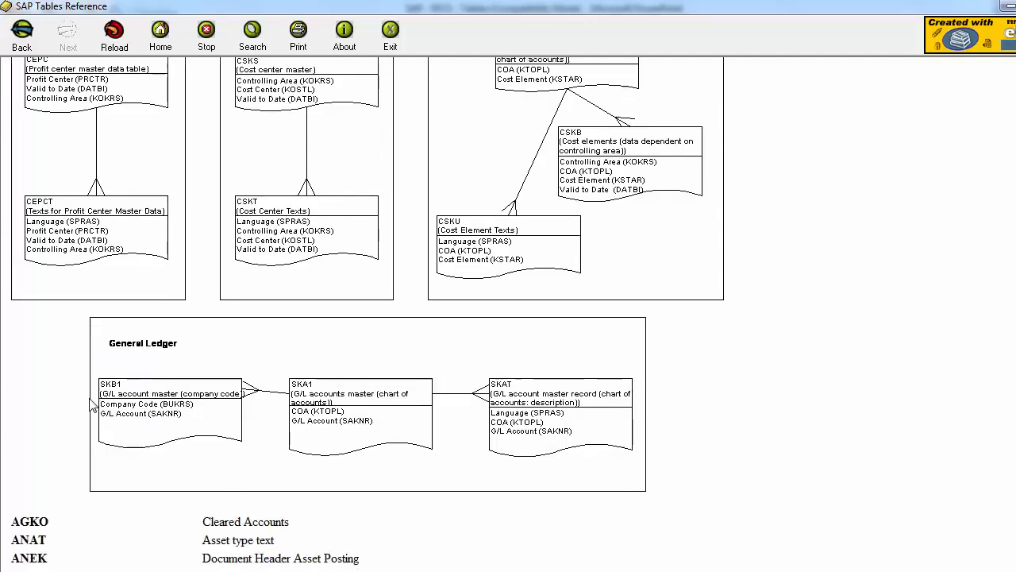
pyautogui.scroll(3, 93, 406)
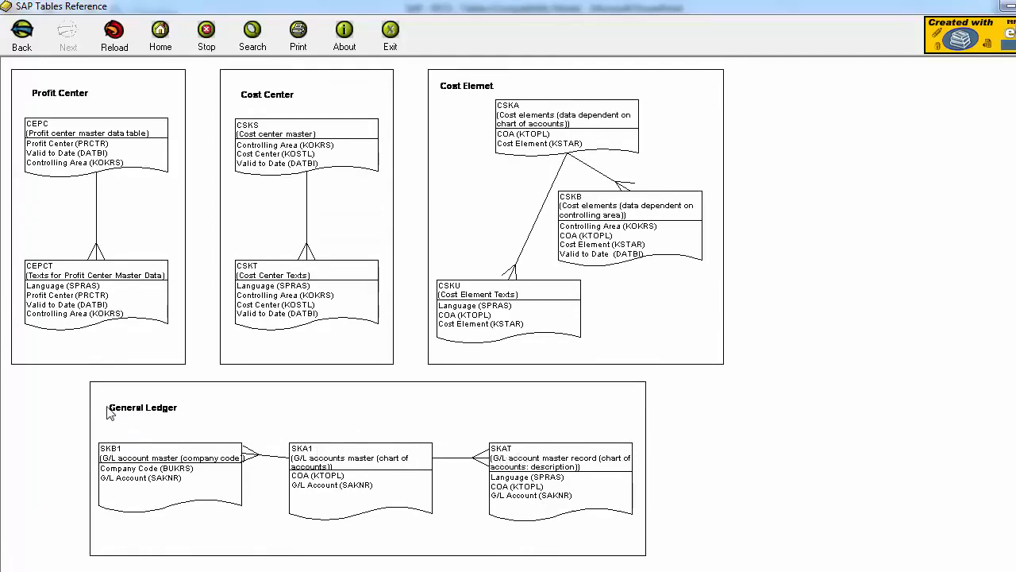
# Look through the alphabetical table list and highlight the ANEK entry, Document Header Asset Posting
pyautogui.scroll(-5, 109, 413)
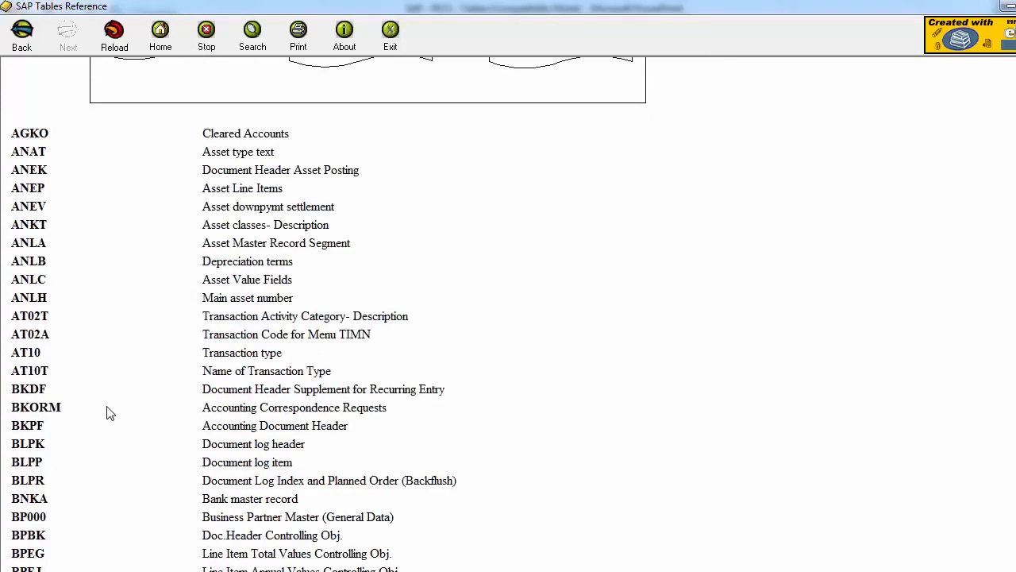
pyautogui.scroll(-1, 110, 413)
pyautogui.scroll(1, 110, 413)
pyautogui.scroll(-8, 110, 413)
pyautogui.scroll(7, 110, 413)
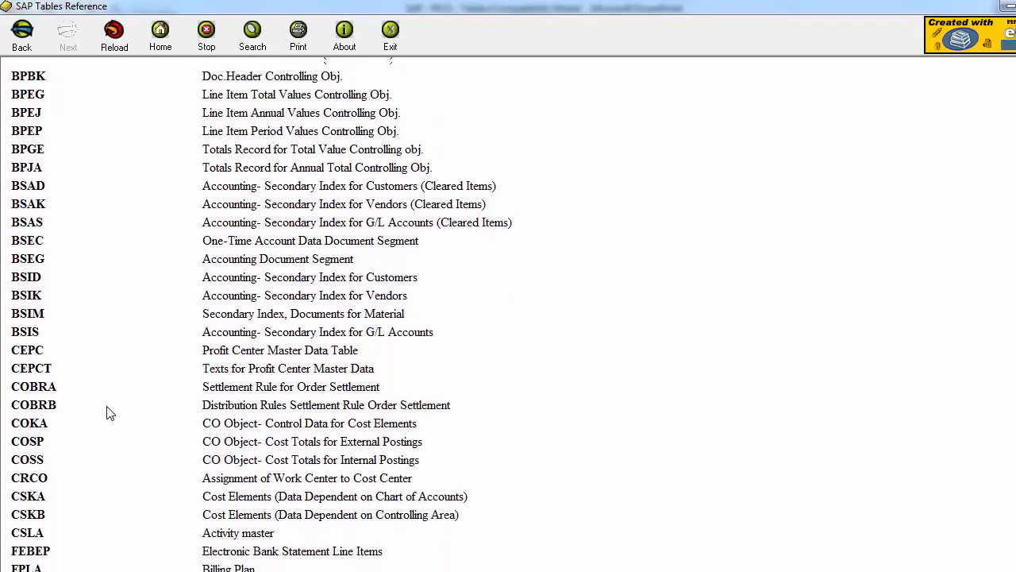
pyautogui.scroll(1, 109, 413)
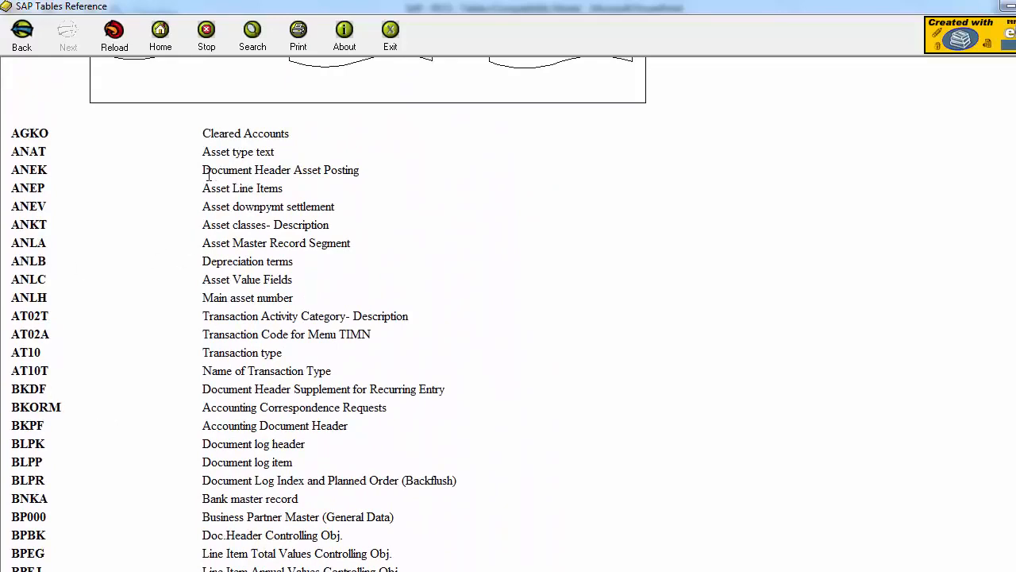
pyautogui.moveTo(203, 170); pyautogui.dragTo(355, 170)
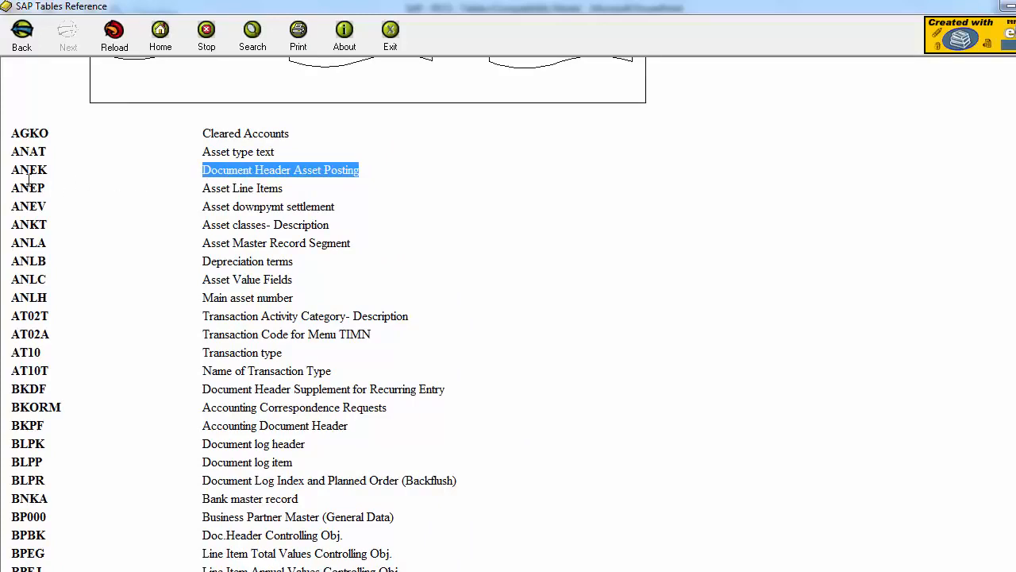
pyautogui.moveTo(13, 170); pyautogui.dragTo(359, 195)
pyautogui.click(359, 195)
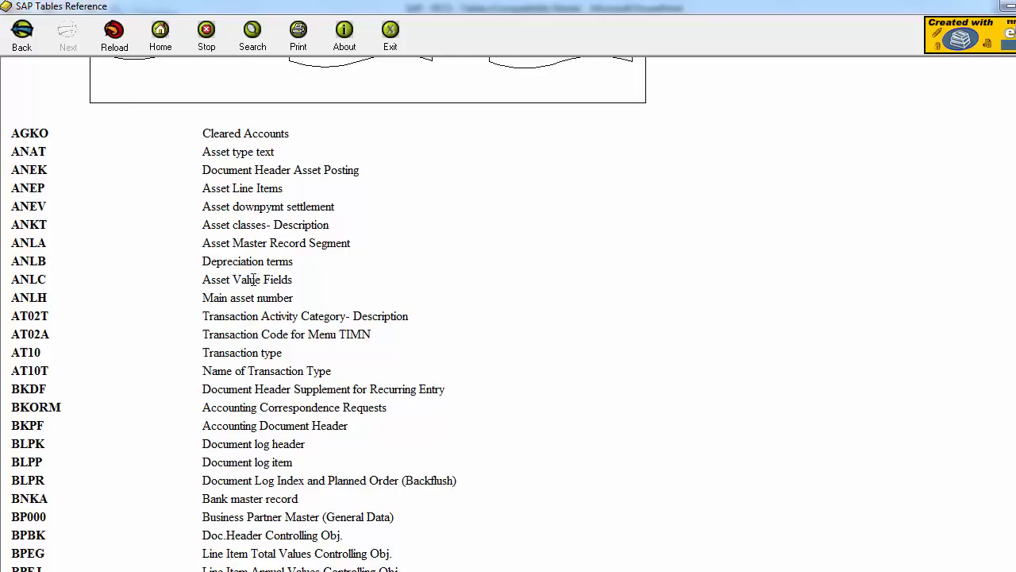
# Highlight the Asset downpymt settlement description, the Accounting Document Header description and its BKPF table name
pyautogui.moveTo(204, 269); pyautogui.dragTo(322, 276)
pyautogui.moveTo(208, 209); pyautogui.dragTo(345, 198)
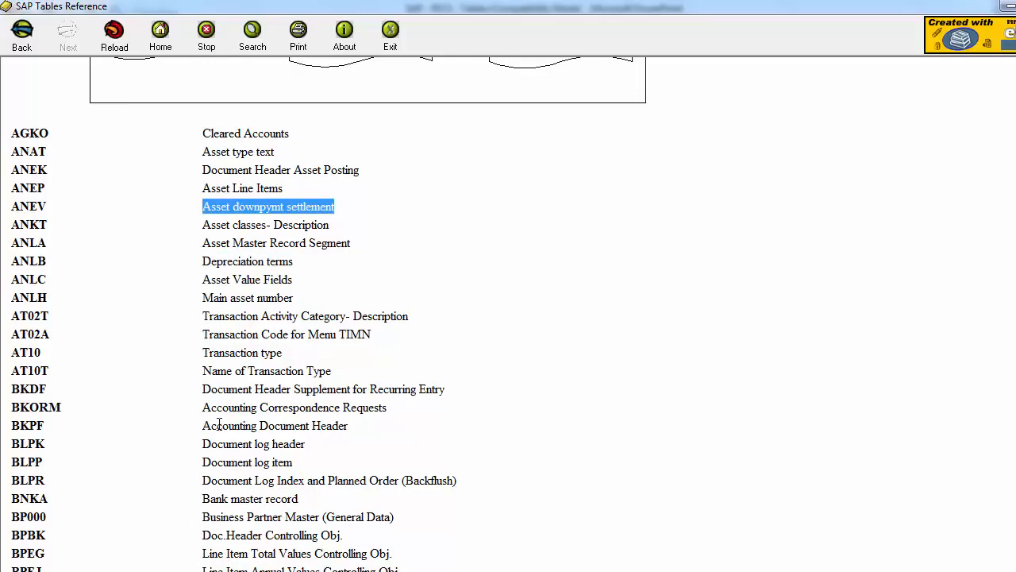
pyautogui.moveTo(204, 427); pyautogui.dragTo(357, 421)
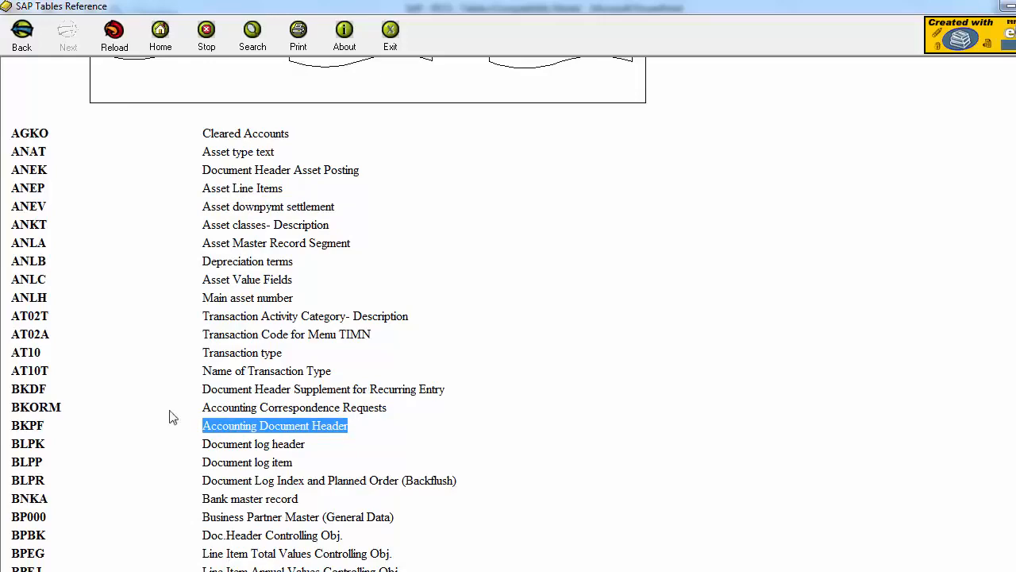
pyautogui.moveTo(12, 426); pyautogui.dragTo(45, 427)
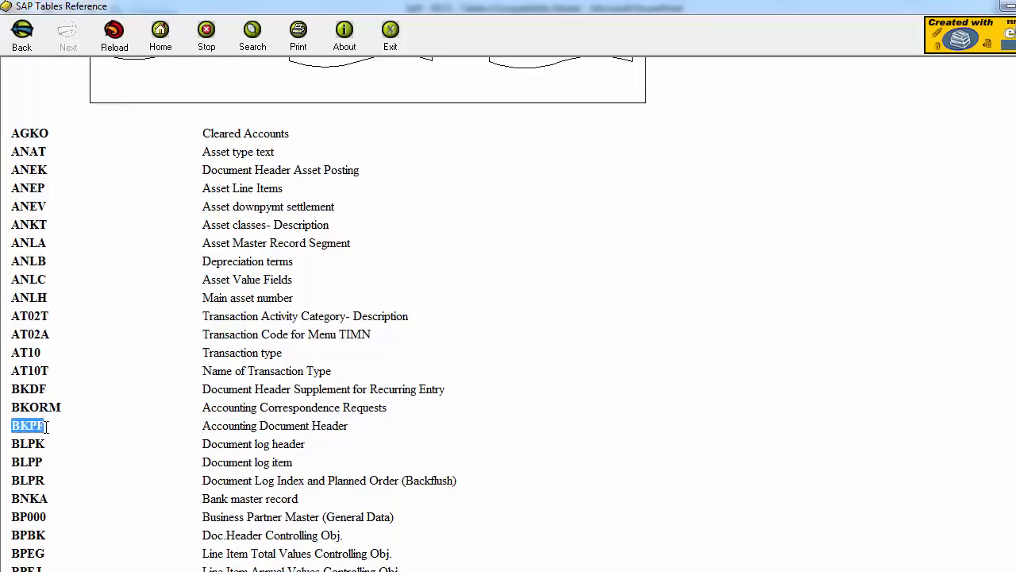
# Highlight the table names from BSEC to BSIK and the FEBEP table name further down the list
pyautogui.scroll(-6, 46, 480)
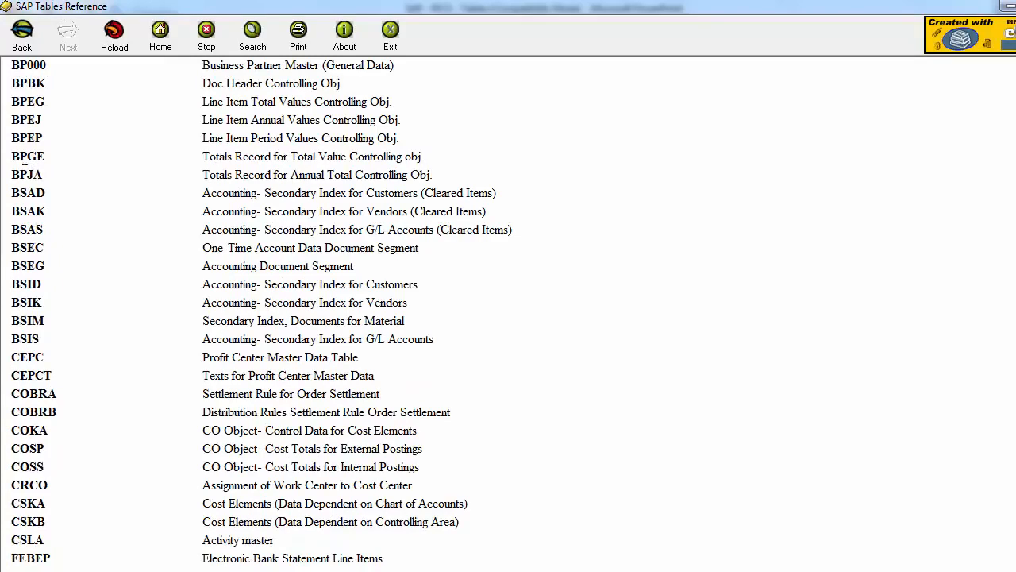
pyautogui.moveTo(10, 249); pyautogui.dragTo(202, 251)
pyautogui.click(157, 249)
pyautogui.moveTo(12, 249); pyautogui.dragTo(35, 305)
pyautogui.click(15, 359)
pyautogui.scroll(-8, 16, 519)
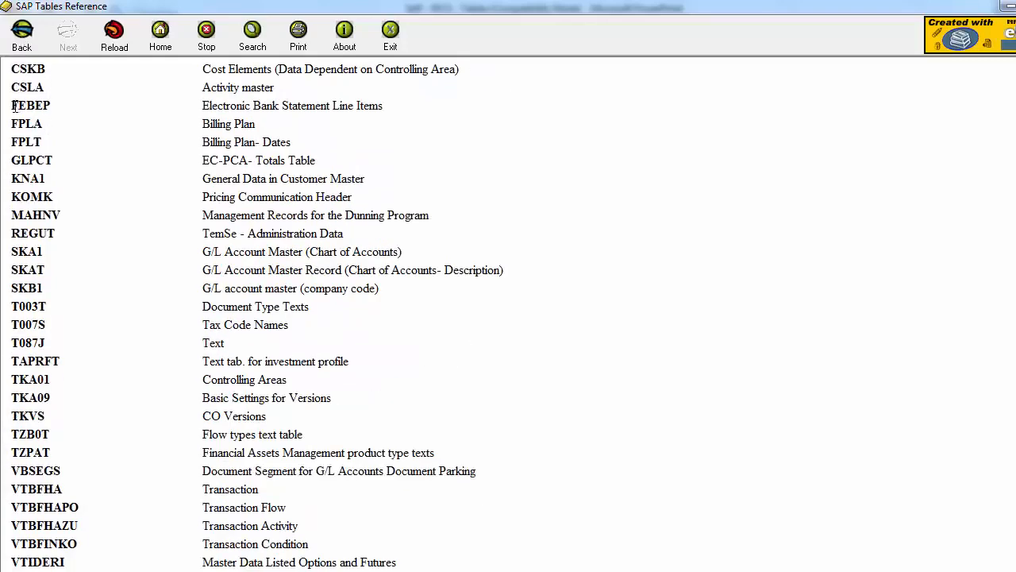
pyautogui.moveTo(15, 106); pyautogui.dragTo(73, 106)
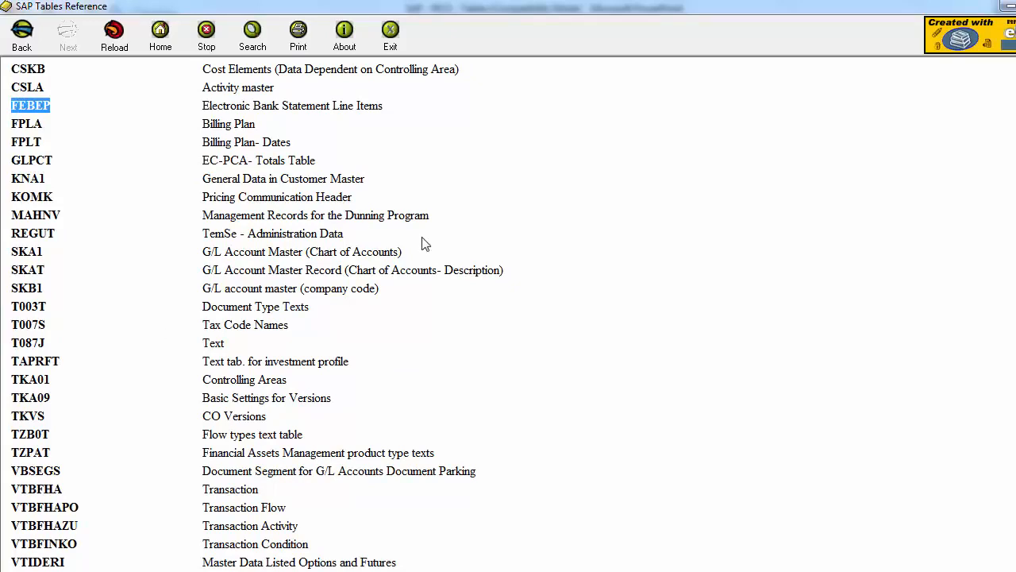
# Switch to the SAP document display and open the technical information for the Document Date field
pyautogui.hotkey('alt', 'Tab')
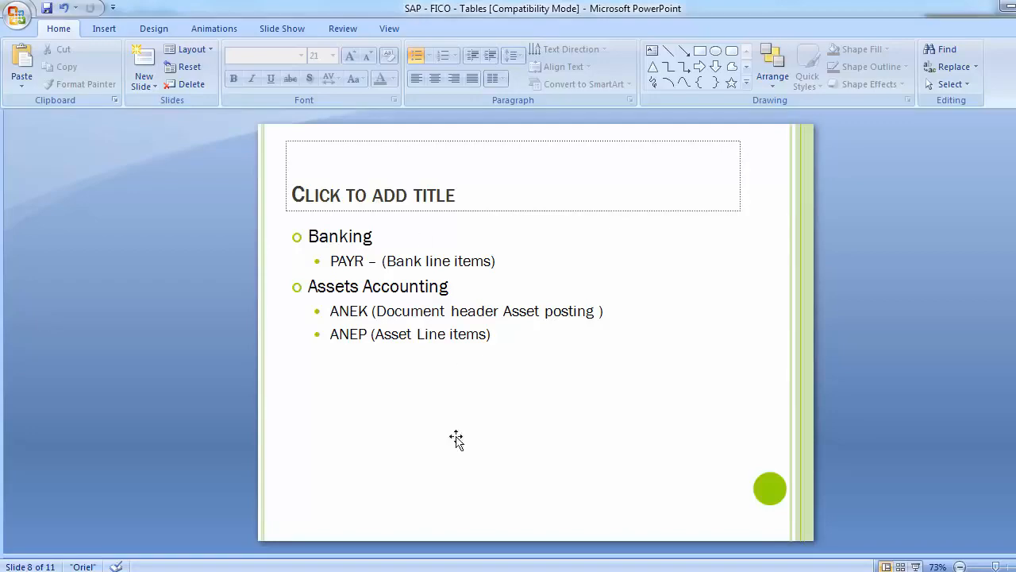
pyautogui.moveTo(459, 570)
pyautogui.click(635, 480)
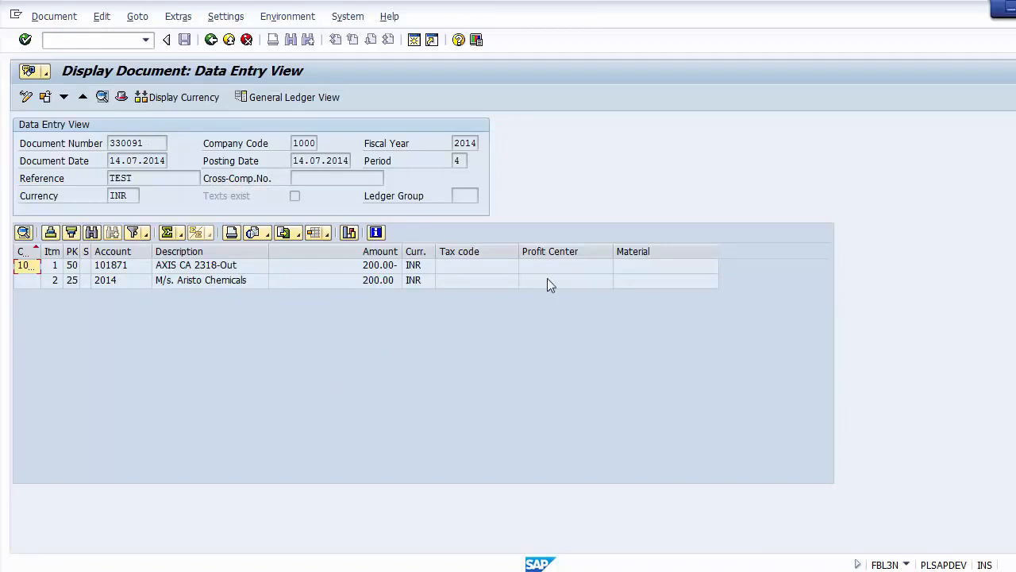
pyautogui.click(149, 143)
pyautogui.click(151, 161)
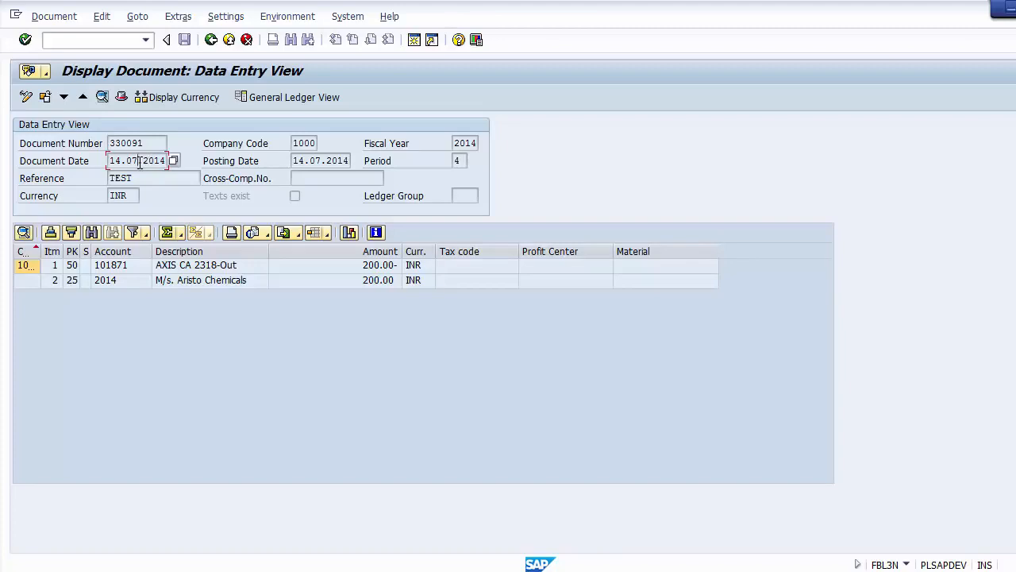
pyautogui.press('F3')
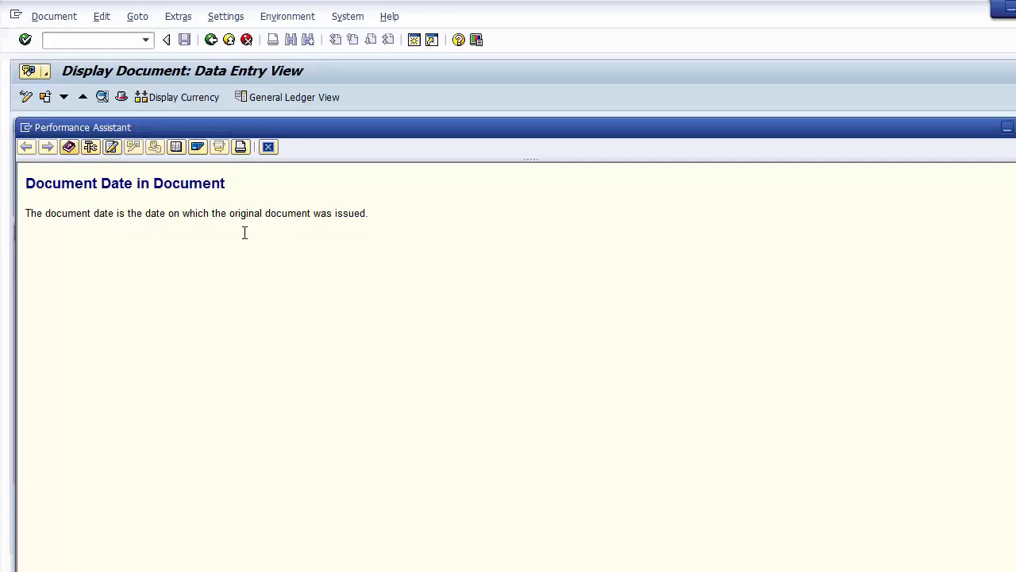
pyautogui.click(90, 148)
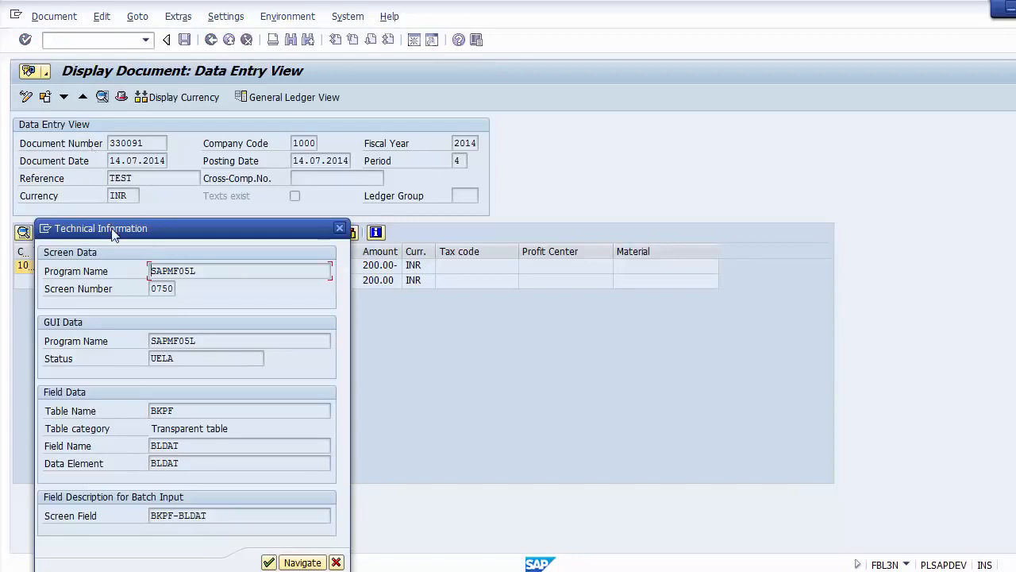
# Highlight the table name BKPF and field name BLDAT in the Document Date technical information, and close the field help
pyautogui.moveTo(116, 231); pyautogui.dragTo(123, 91)
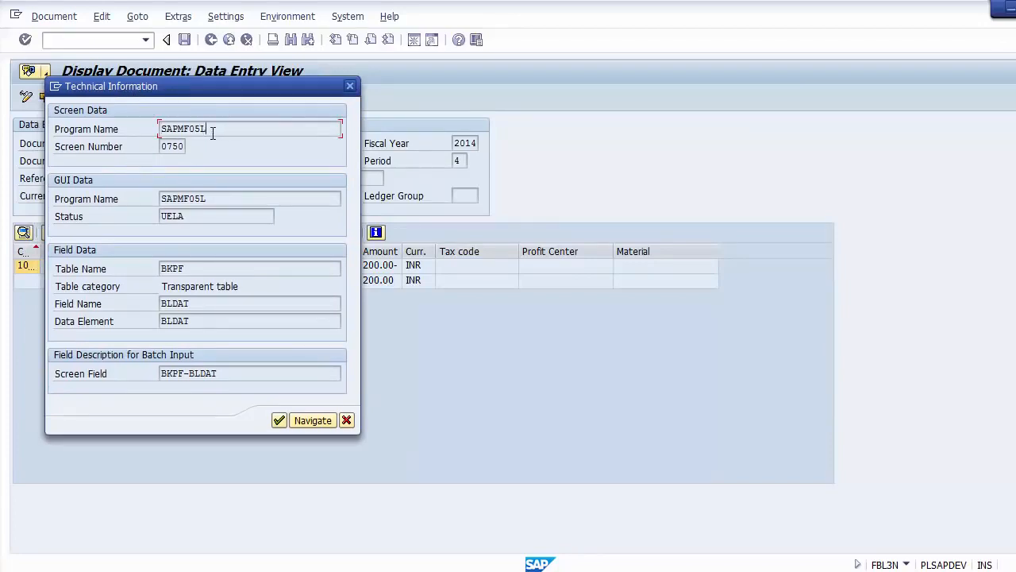
pyautogui.moveTo(213, 132); pyautogui.dragTo(191, 147)
pyautogui.moveTo(197, 269); pyautogui.dragTo(94, 279)
pyautogui.moveTo(204, 304); pyautogui.dragTo(156, 293)
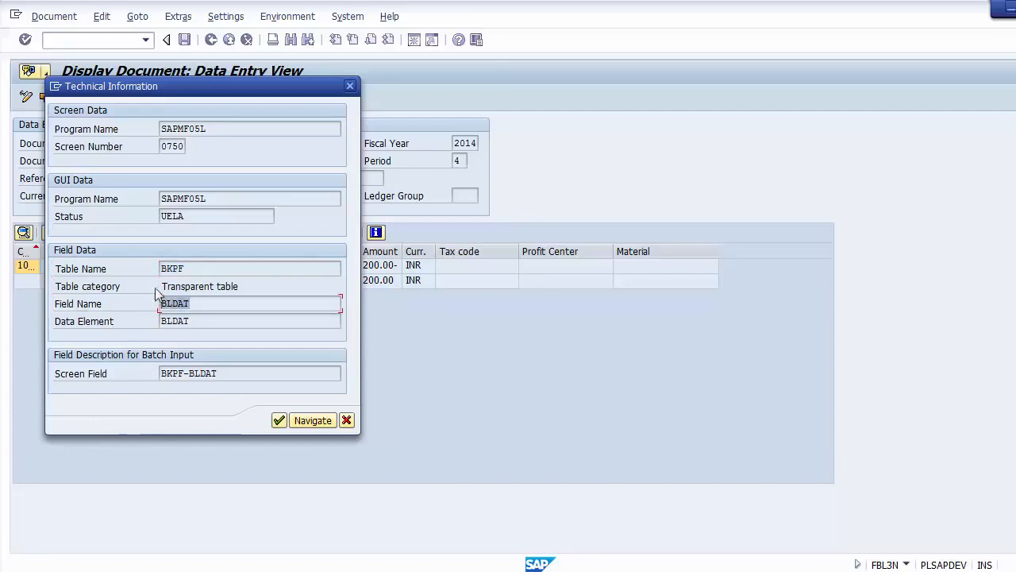
pyautogui.moveTo(153, 87); pyautogui.dragTo(445, 50)
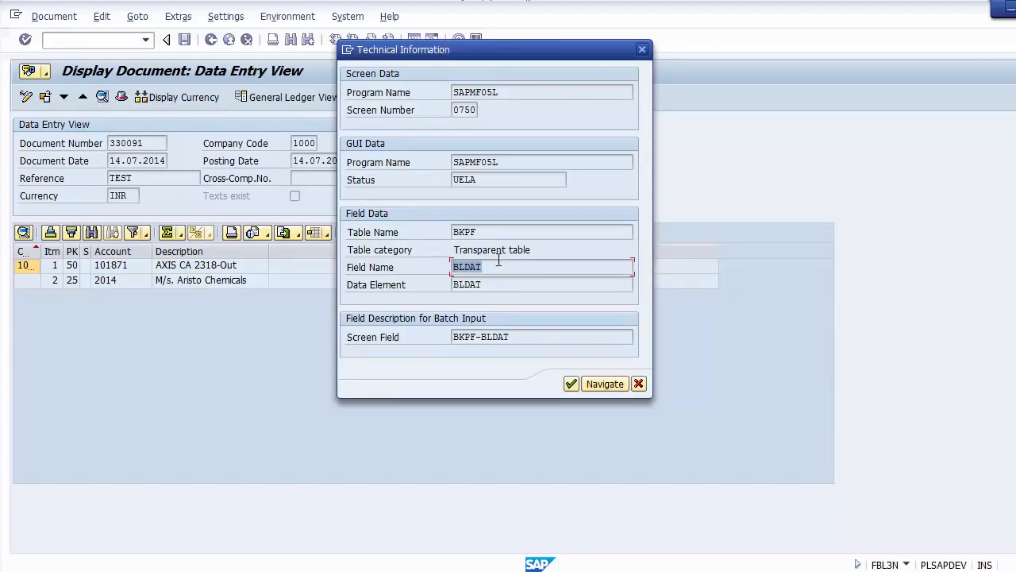
pyautogui.moveTo(498, 274); pyautogui.dragTo(428, 267)
pyautogui.click(640, 386)
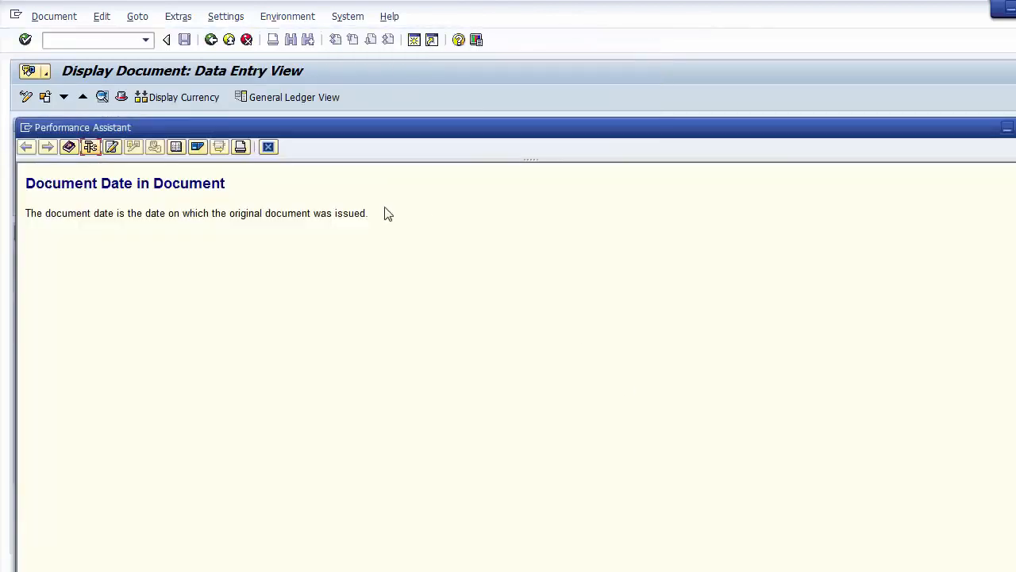
pyautogui.click(268, 147)
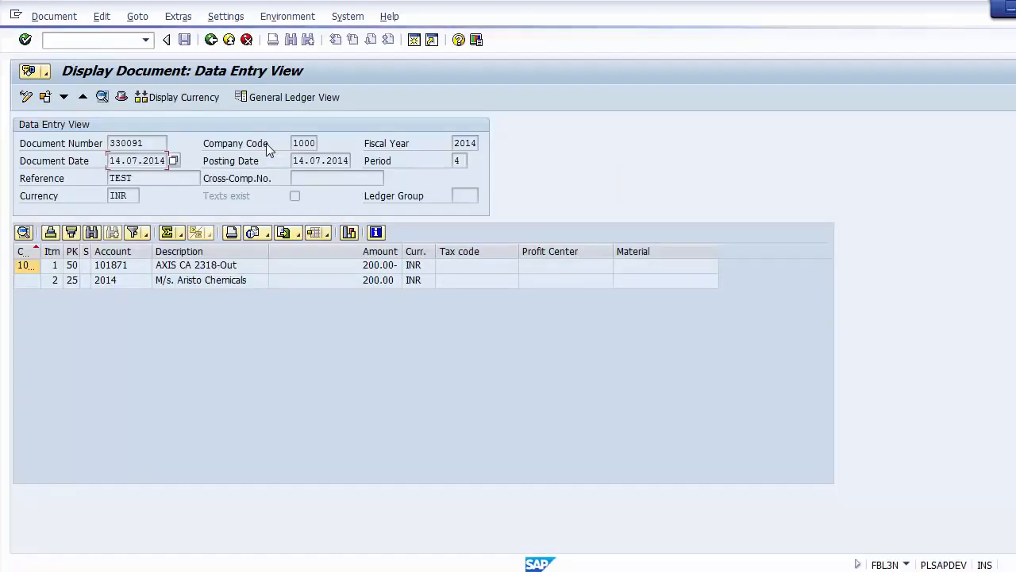
# Open the technical information for the Amount field of the first line item, AXIS CA 2318-Out
pyautogui.click(330, 265)
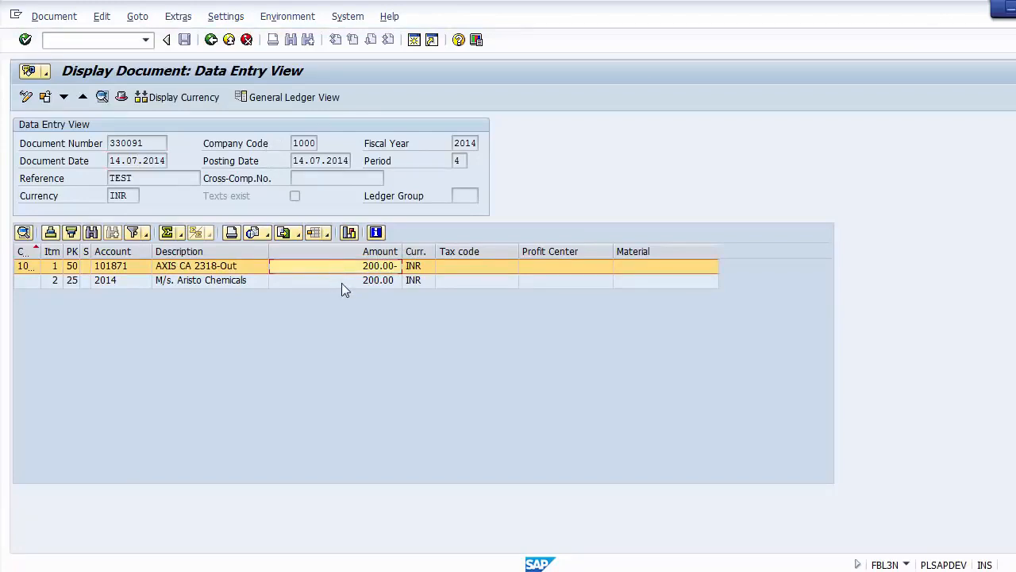
pyautogui.click(343, 282)
pyautogui.click(337, 268)
pyautogui.press('F1')
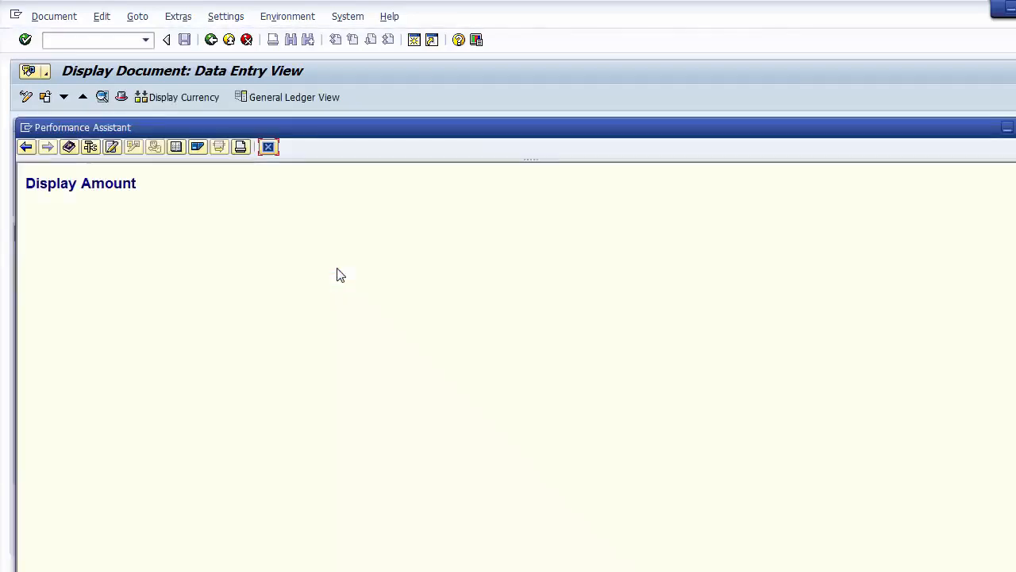
pyautogui.click(90, 148)
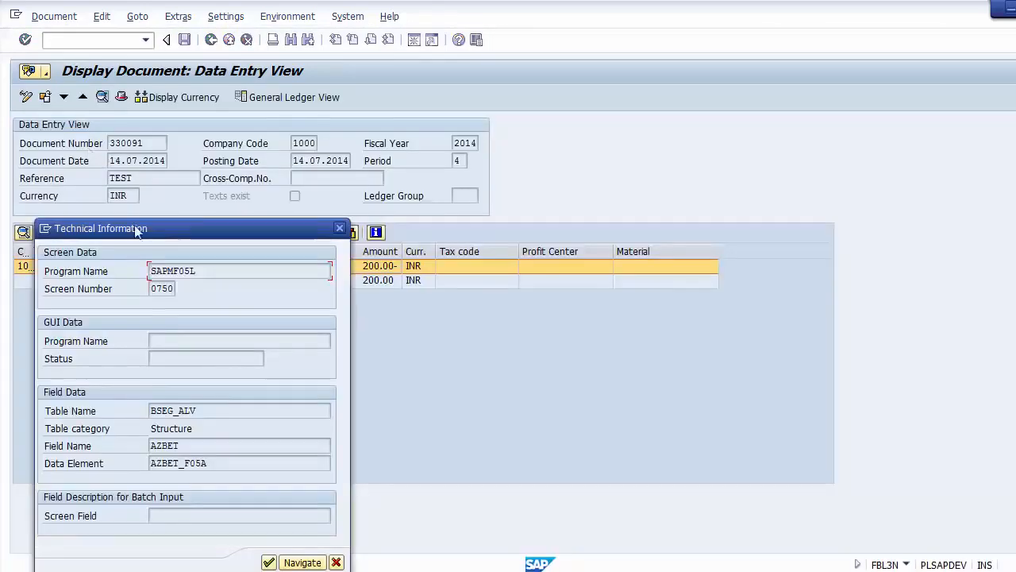
# Highlight BSEG in the table name and the field name AZBET in the Amount technical information, and close the field help
pyautogui.moveTo(178, 410); pyautogui.dragTo(150, 410)
pyautogui.click(153, 413)
pyautogui.moveTo(152, 412); pyautogui.dragTo(174, 410)
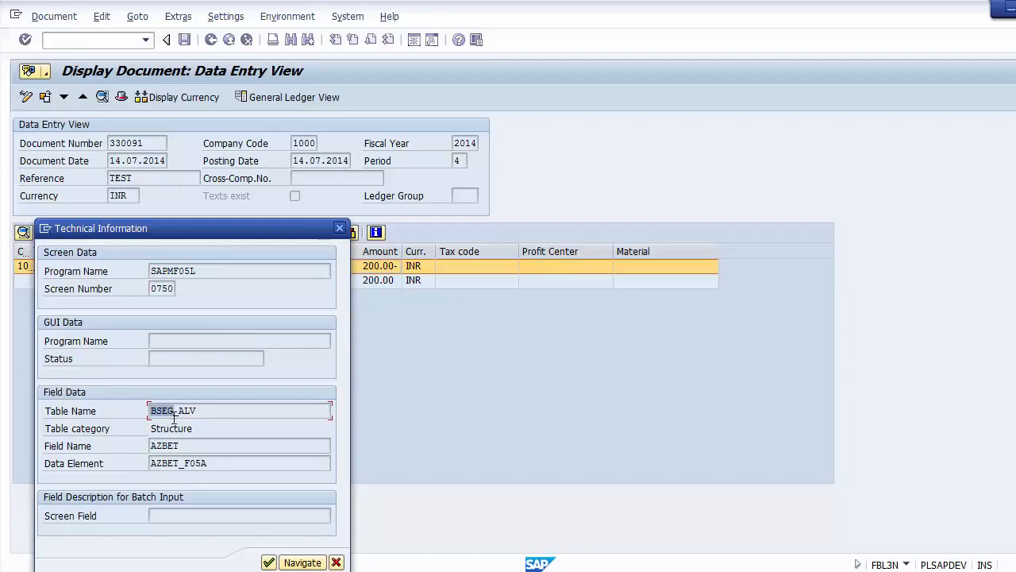
pyautogui.moveTo(192, 445); pyautogui.dragTo(144, 445)
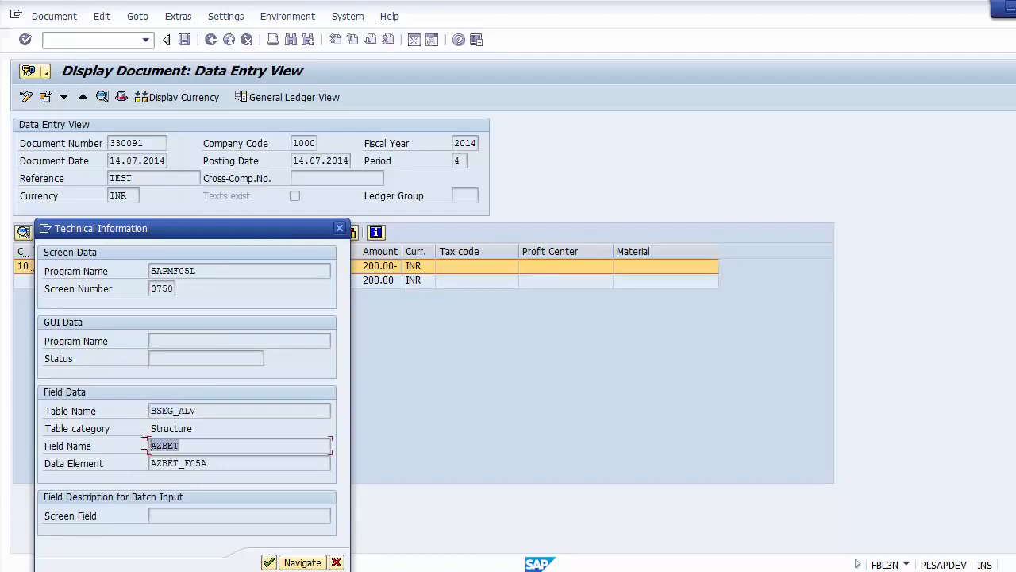
pyautogui.click(145, 447)
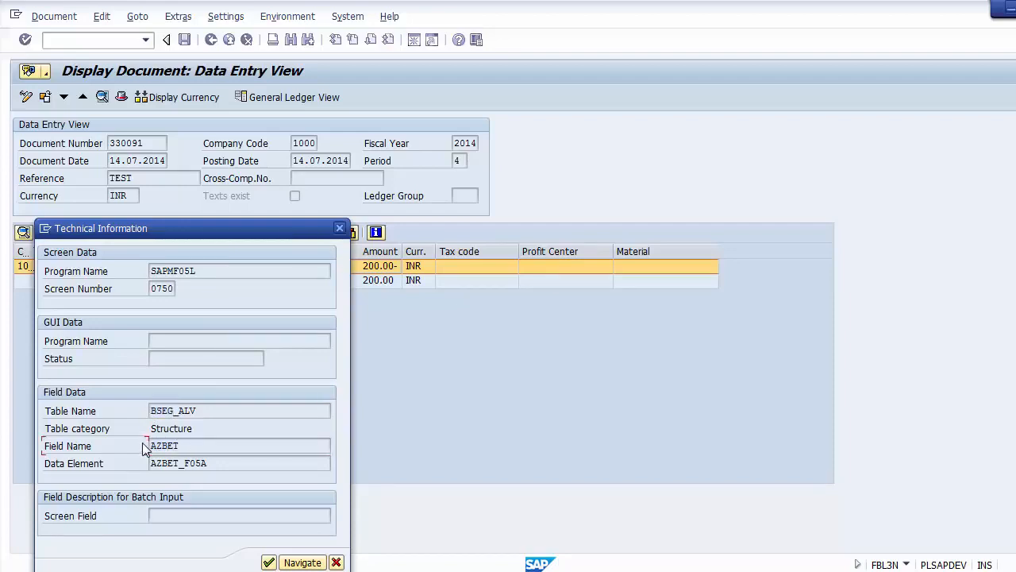
pyautogui.click(340, 228)
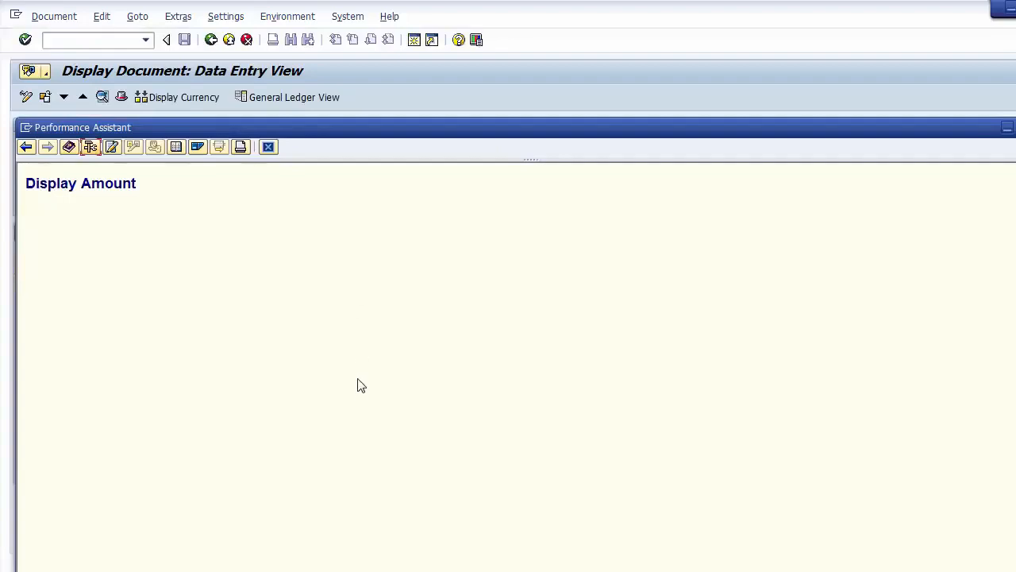
pyautogui.click(268, 147)
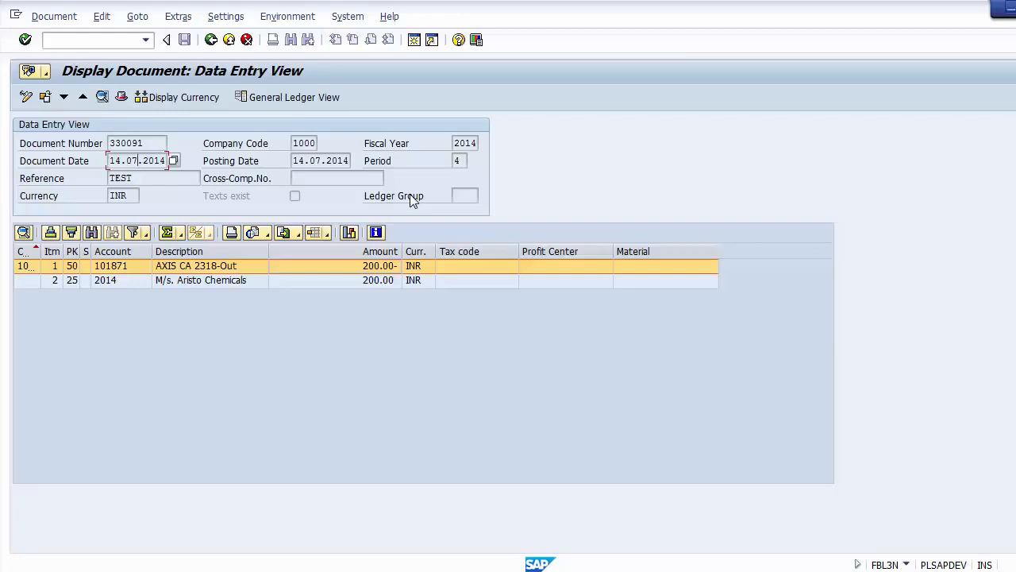
# Exit the SAP document display and switch to the SAP - FICO - Tables presentation in PowerPoint
pyautogui.click(211, 40)
pyautogui.click(229, 42)
pyautogui.click(229, 42)
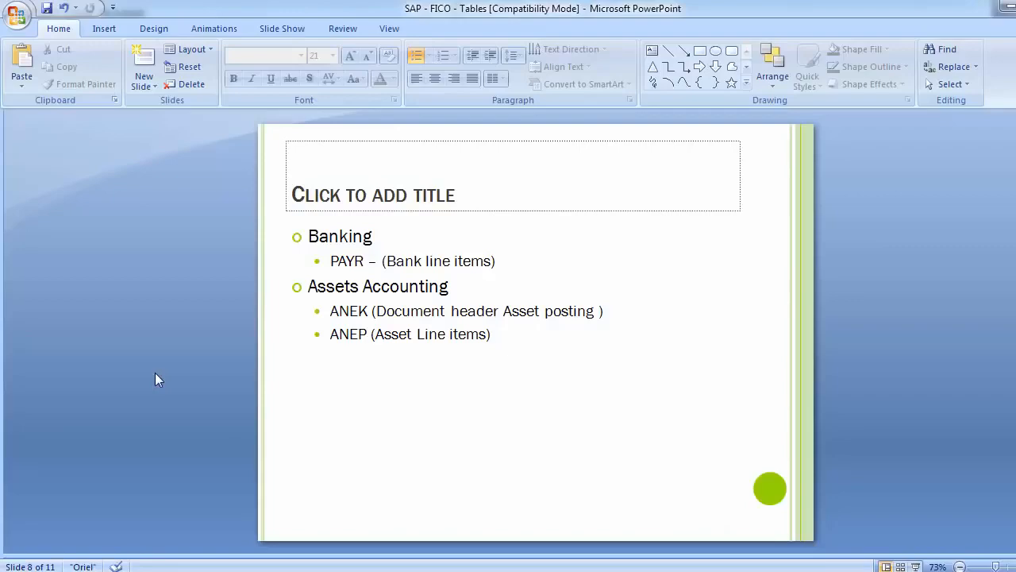
# Review the SAP tables types and Transaction Data Tables slides again, and advance to the Functional Specification – An Overview slide
pyautogui.press('pageup')
pyautogui.press('pageup')
pyautogui.press('pagedown')
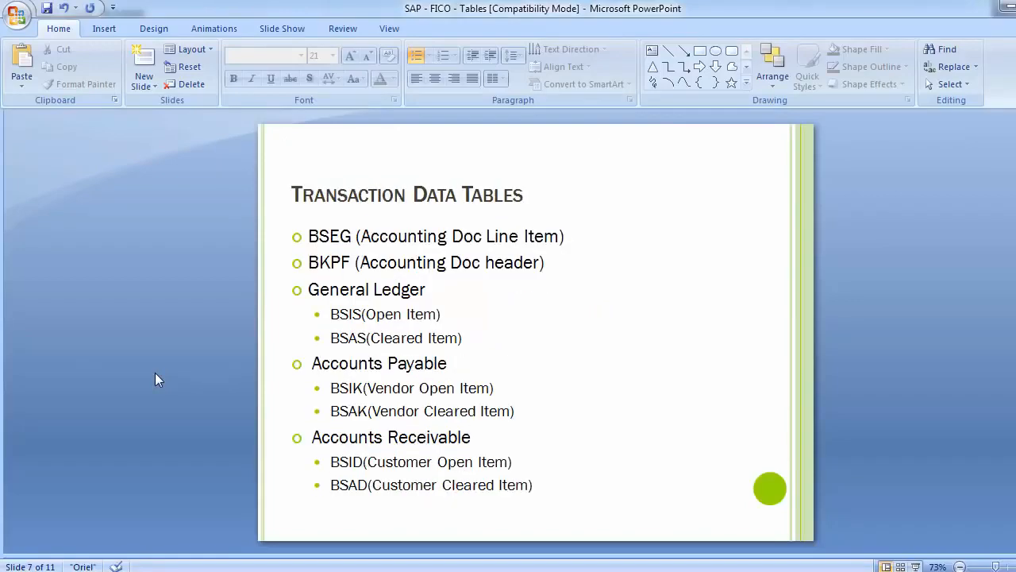
pyautogui.press('pageup')
pyautogui.press('pageup')
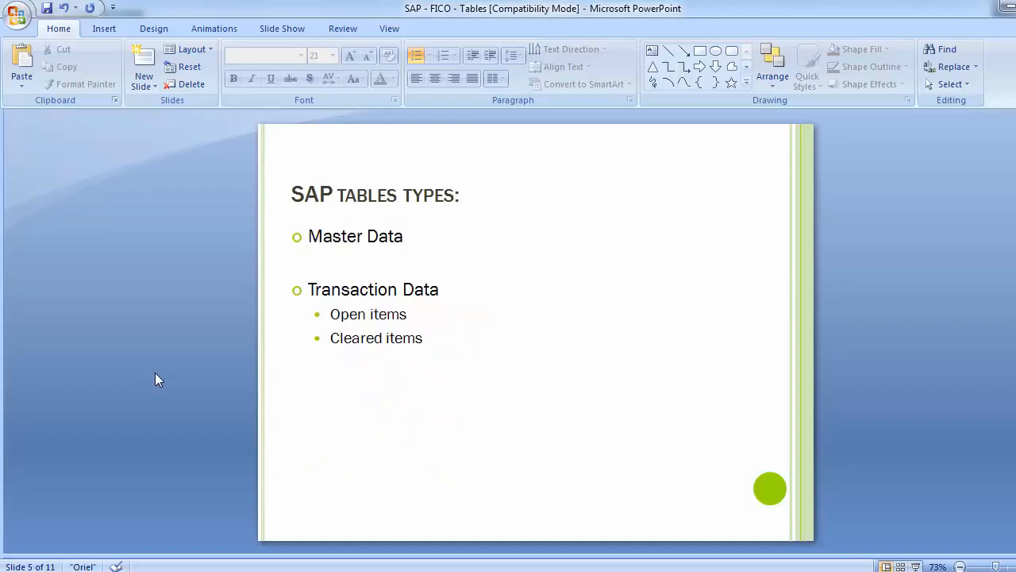
pyautogui.press('pagedown')
pyautogui.press('pagedown')
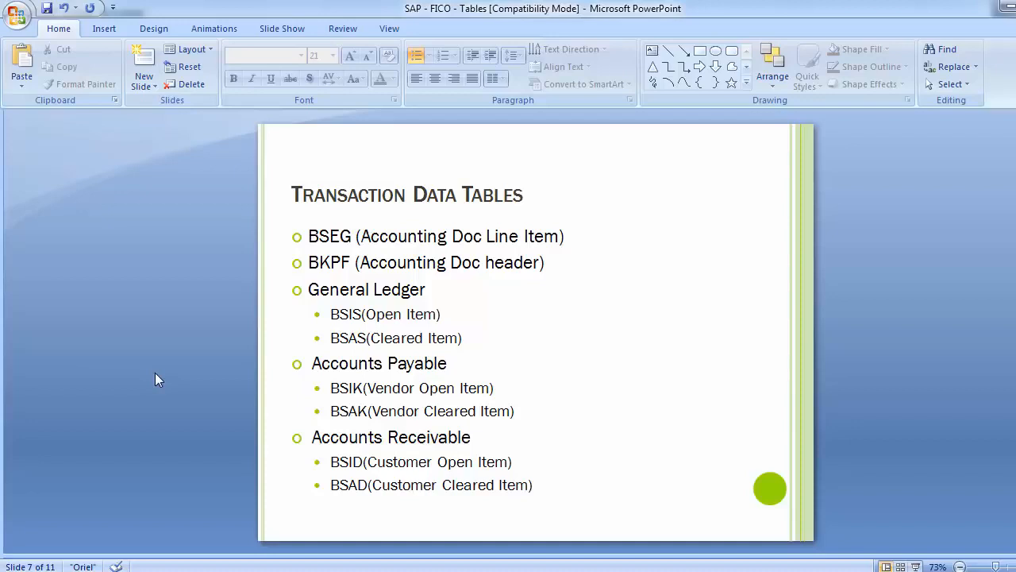
pyautogui.scroll(-1, 157, 379)
pyautogui.scroll(-1, 157, 380)
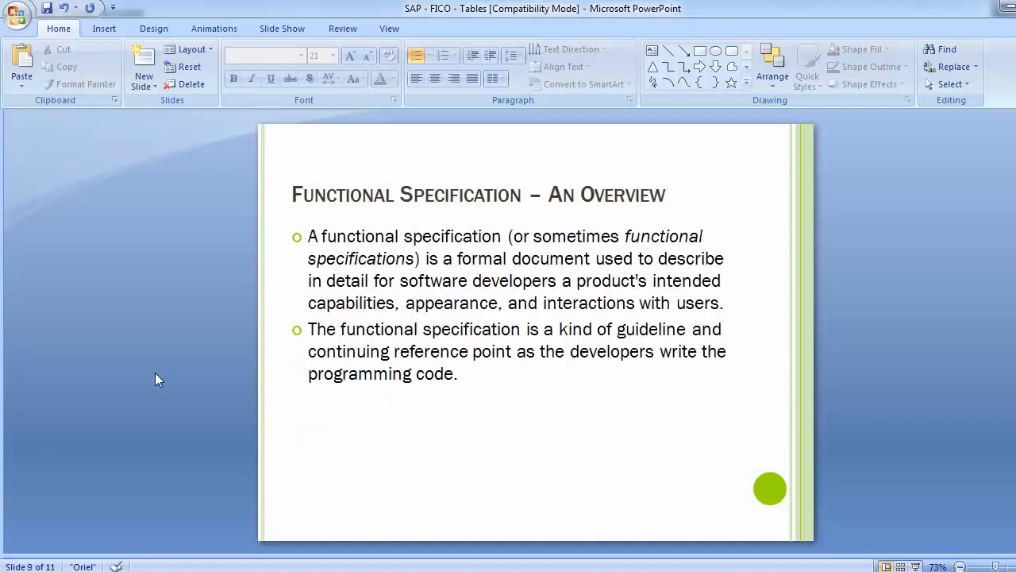